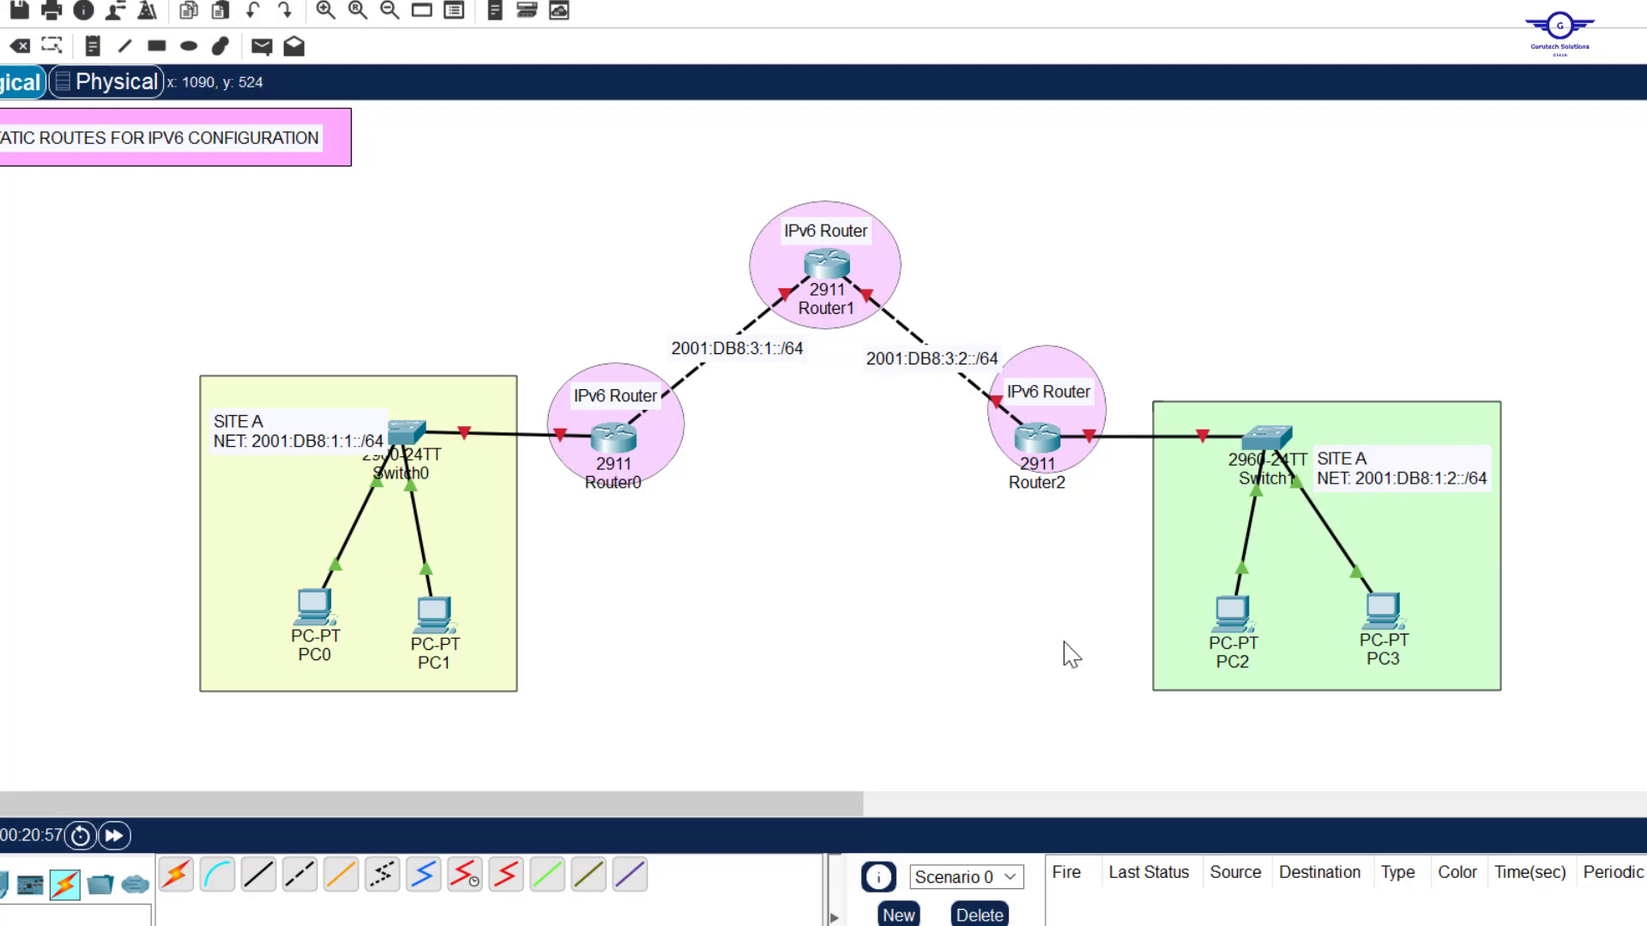
# - Switch to Notepad and highlight the guide's first item about drawing the topology, returning to Packet Tracer
pyautogui.hotkey('alt', 'Tab')
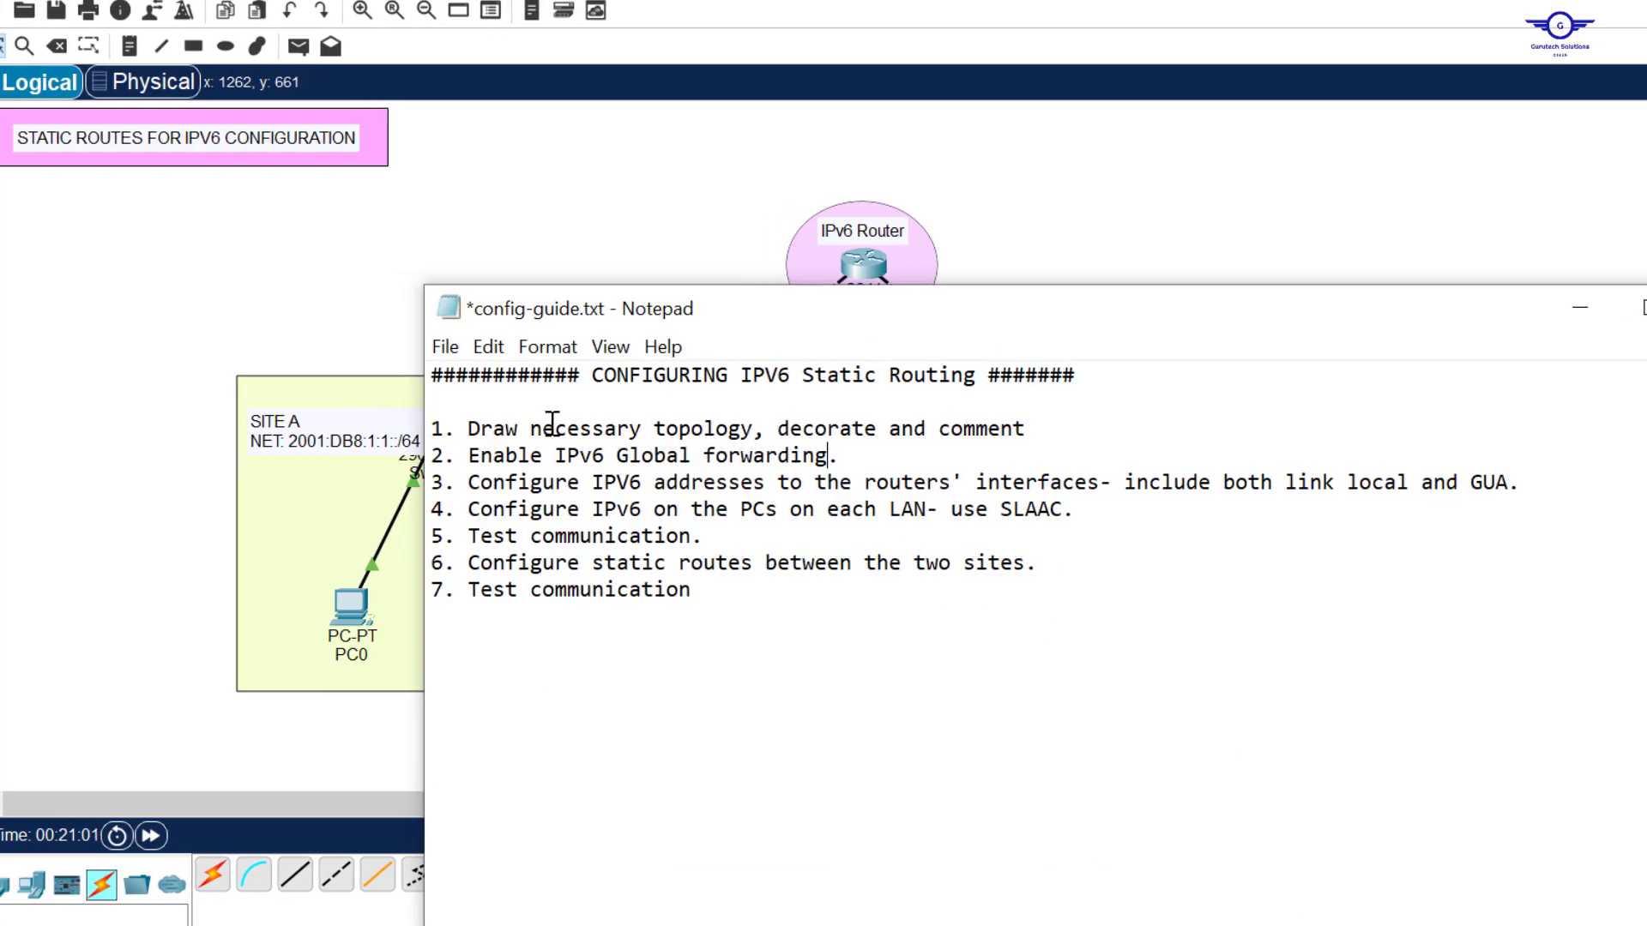
pyautogui.moveTo(1040, 426); pyautogui.dragTo(444, 429)
pyautogui.click(1264, 172)
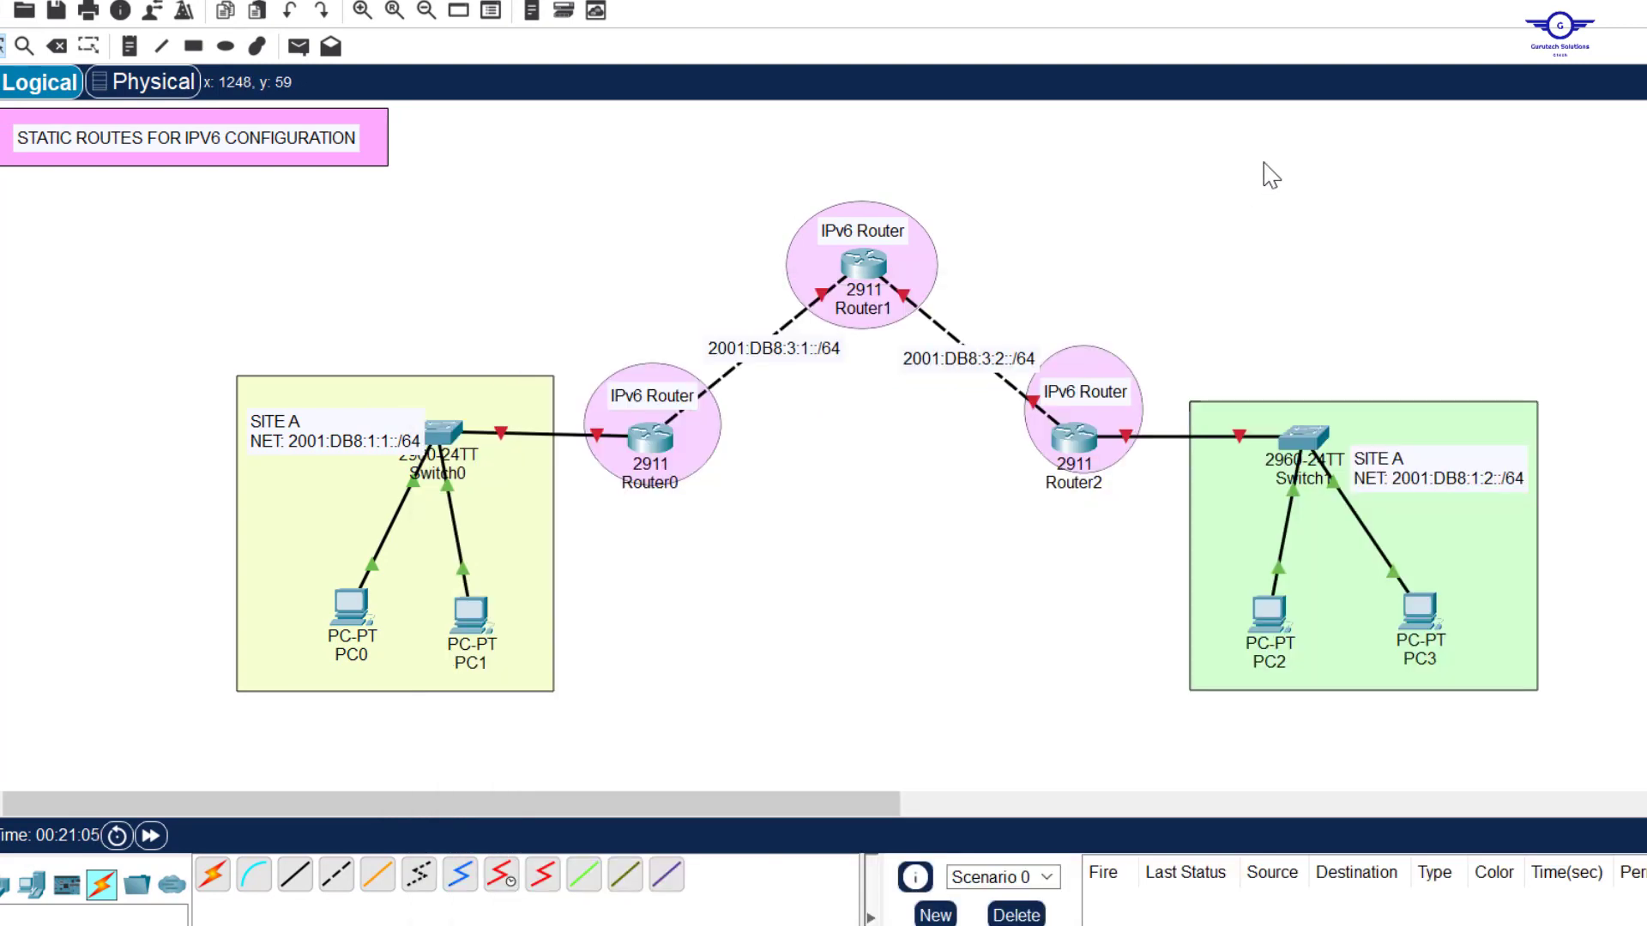
# - Change the site name in the green area's label to SITE B
pyautogui.moveTo(581, 171); pyautogui.dragTo(1277, 548)
pyautogui.click(1442, 287)
pyautogui.click(1409, 485)
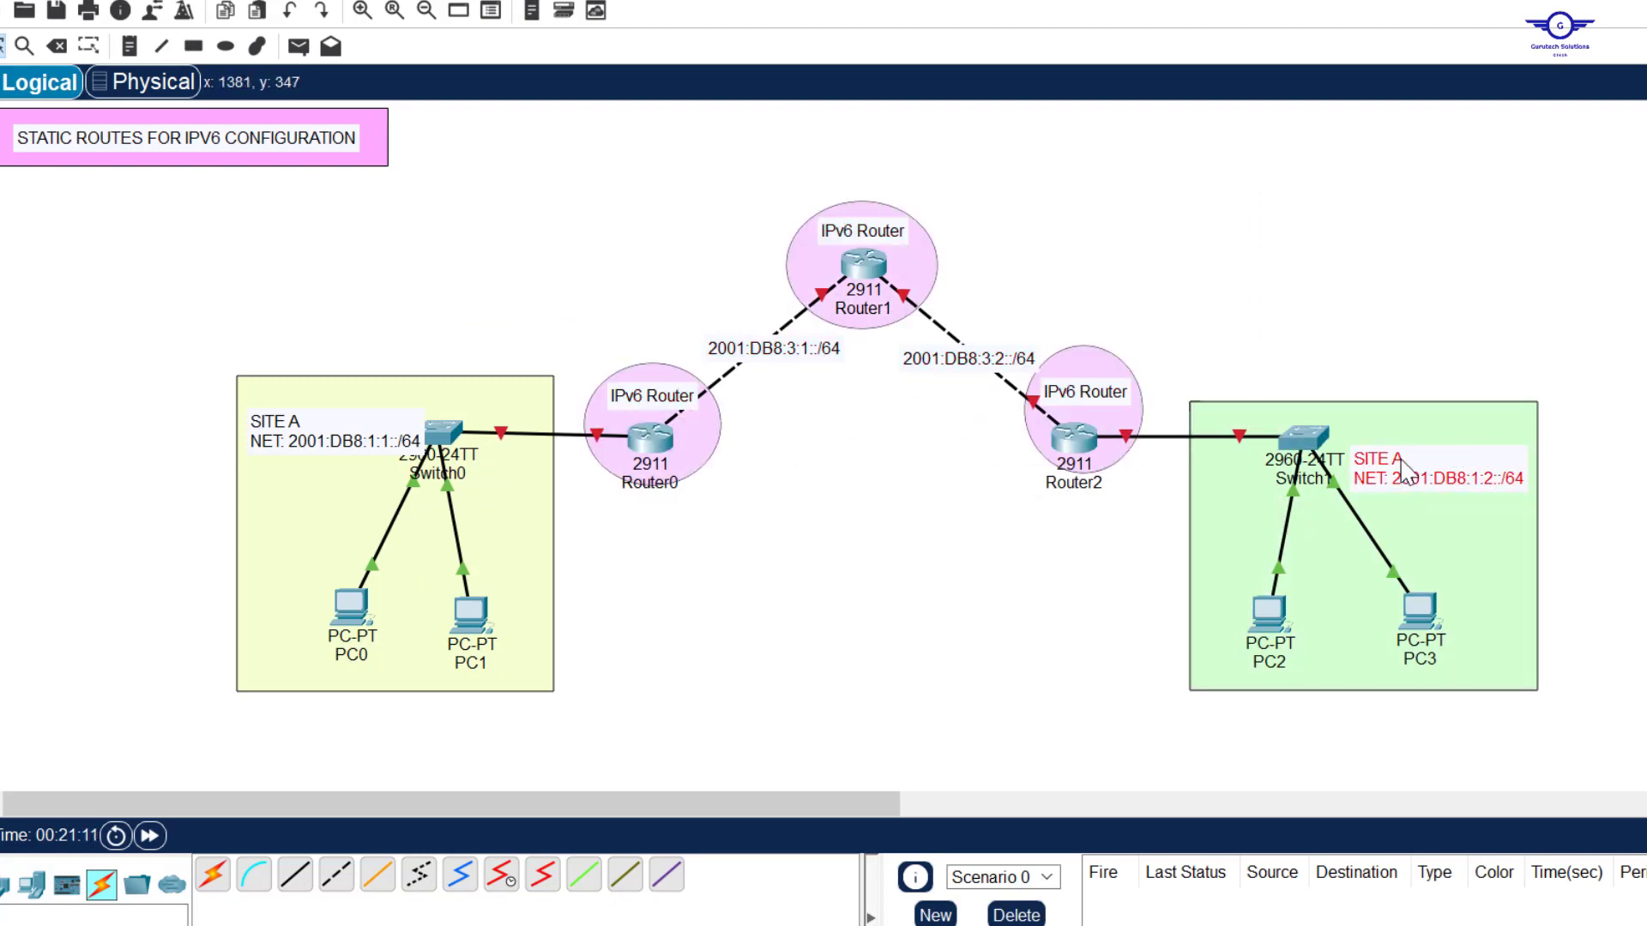
pyautogui.click(1408, 476)
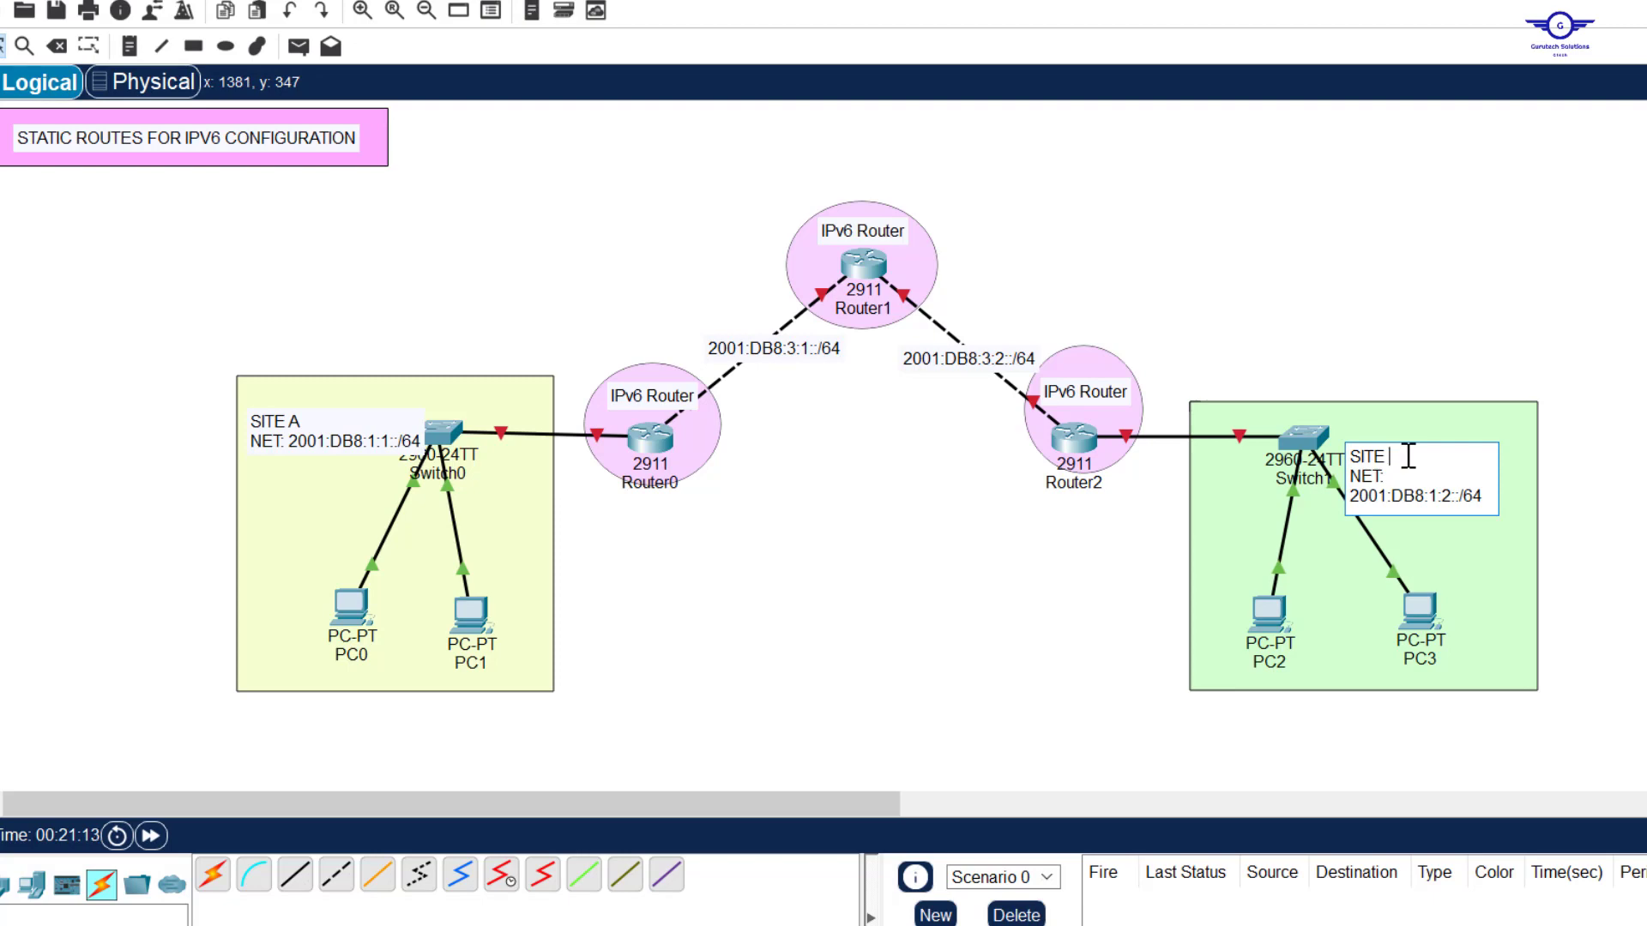
pyautogui.press('capslock')
pyautogui.write('B')
pyautogui.click(1252, 261)
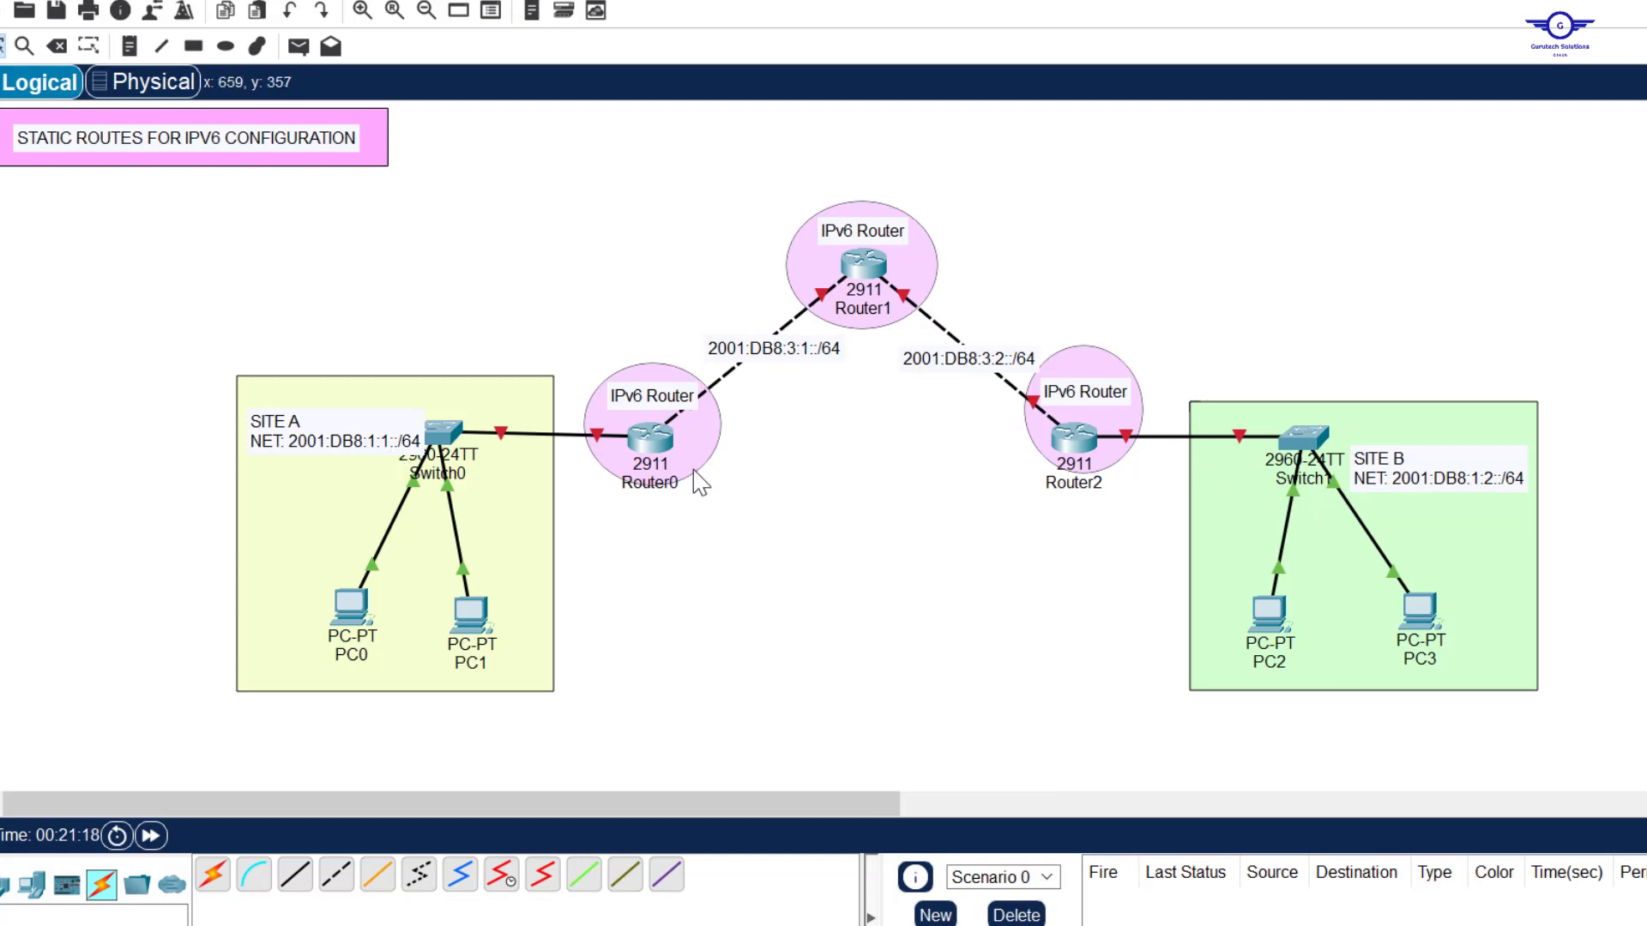
# - Move the SITE A network label slightly upward so it clears Switch0
pyautogui.click(384, 446)
pyautogui.moveTo(383, 446); pyautogui.dragTo(378, 423)
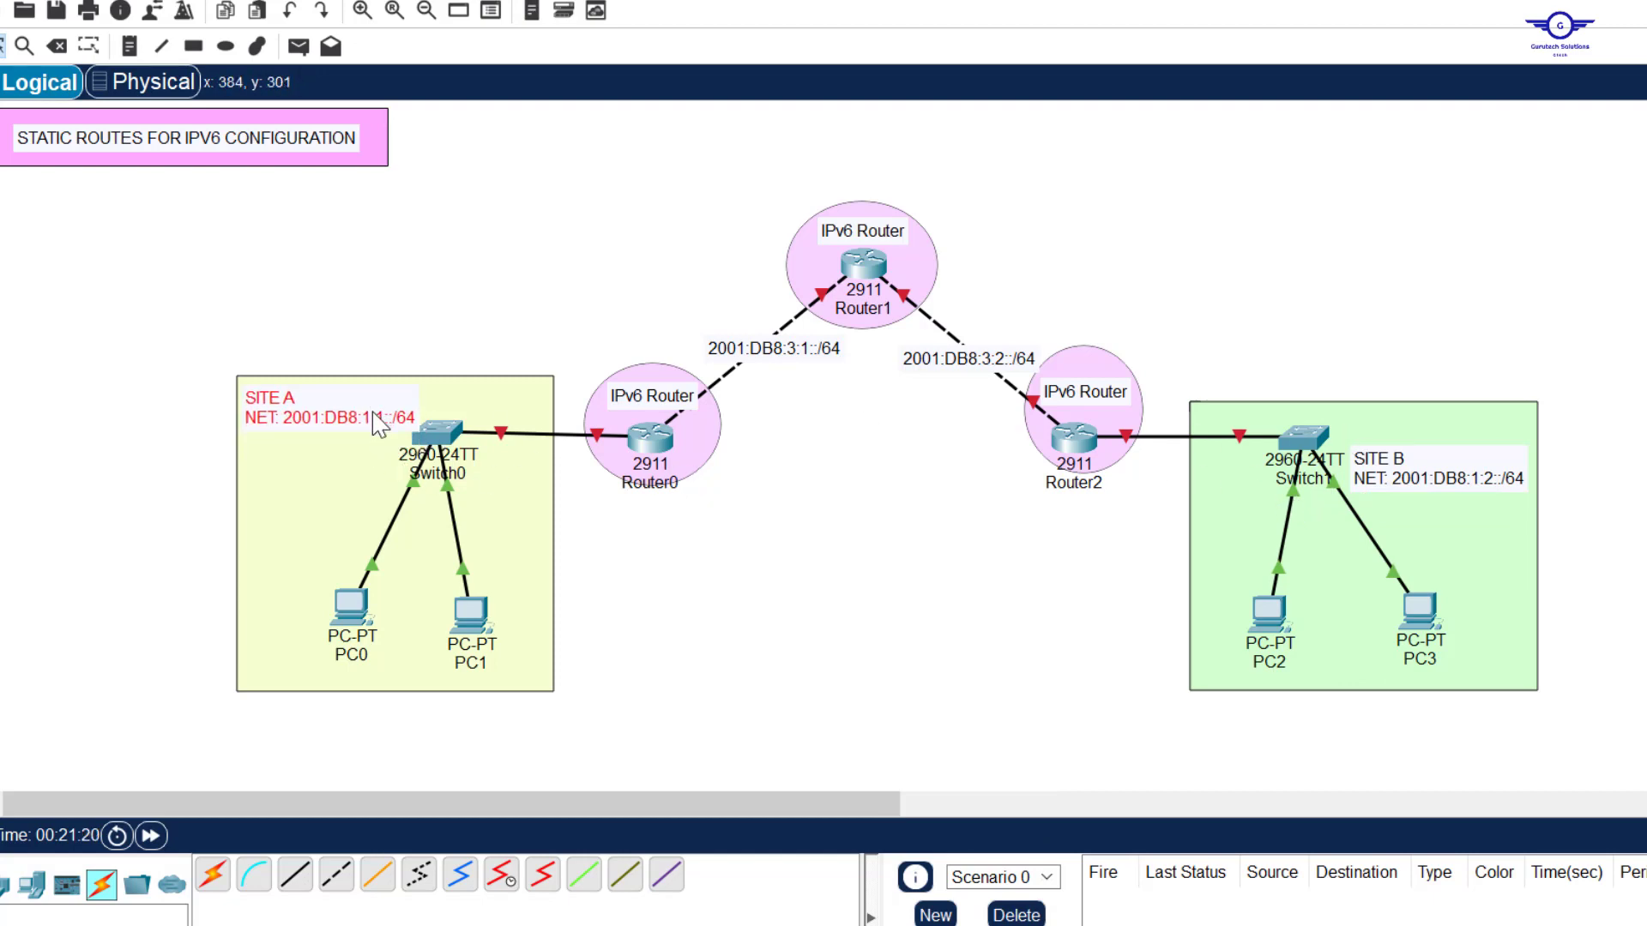
pyautogui.click(1299, 245)
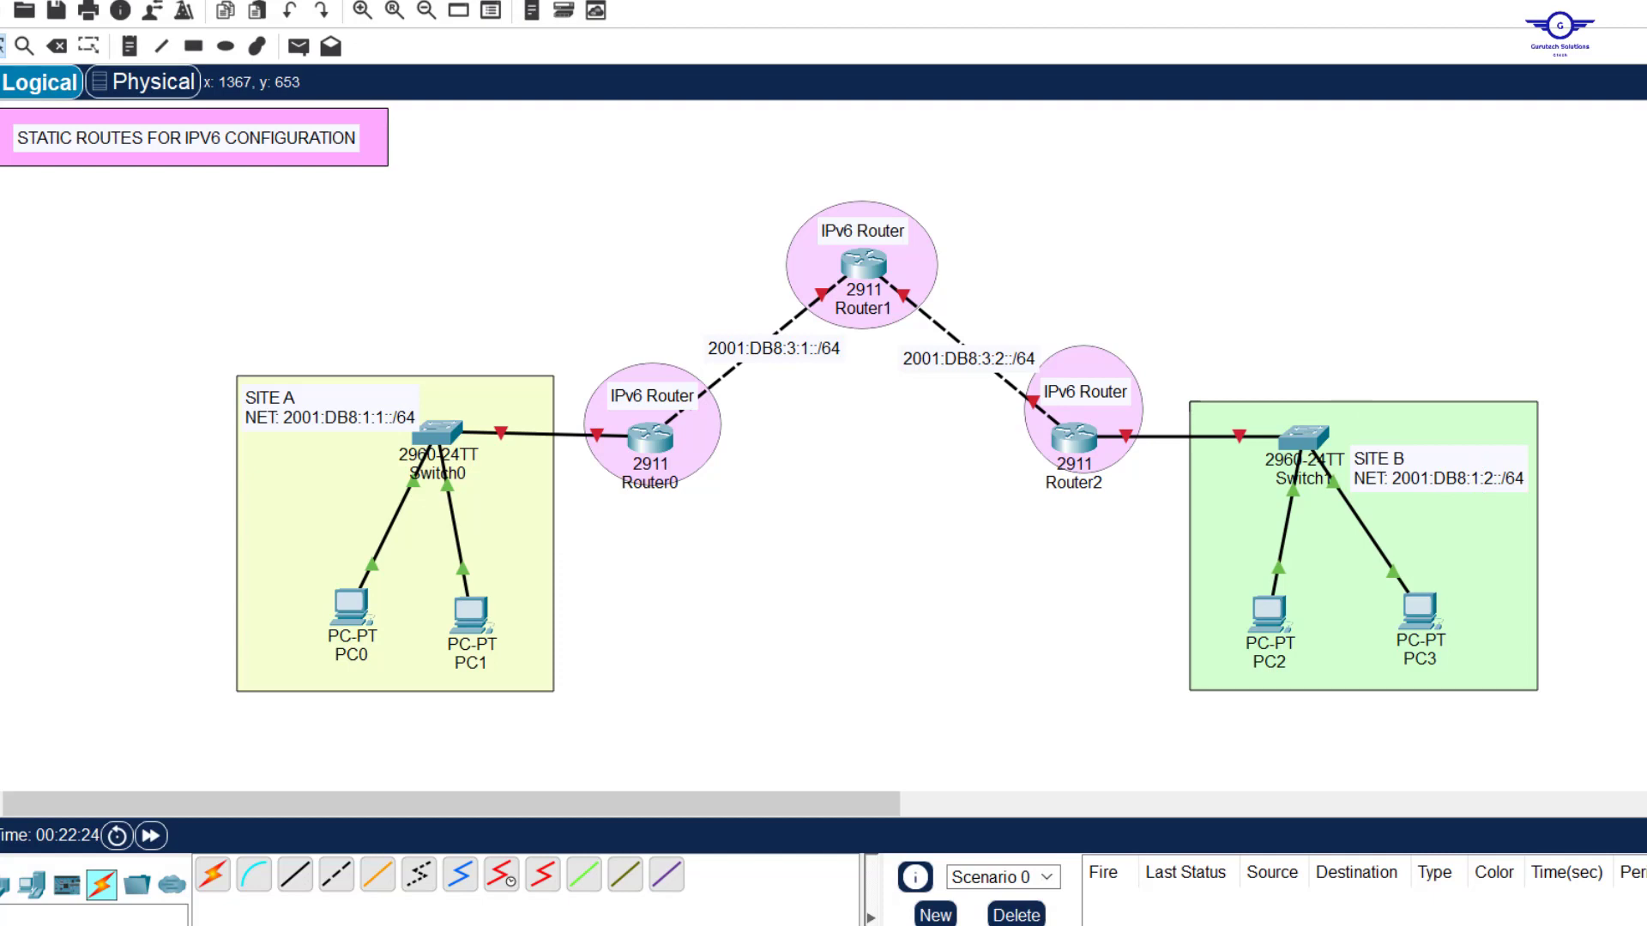
# - Switch to Notepad and highlight the guide's item on enabling IPv6 global forwarding, returning to Packet Tracer
pyautogui.hotkey('alt', 'Tab')
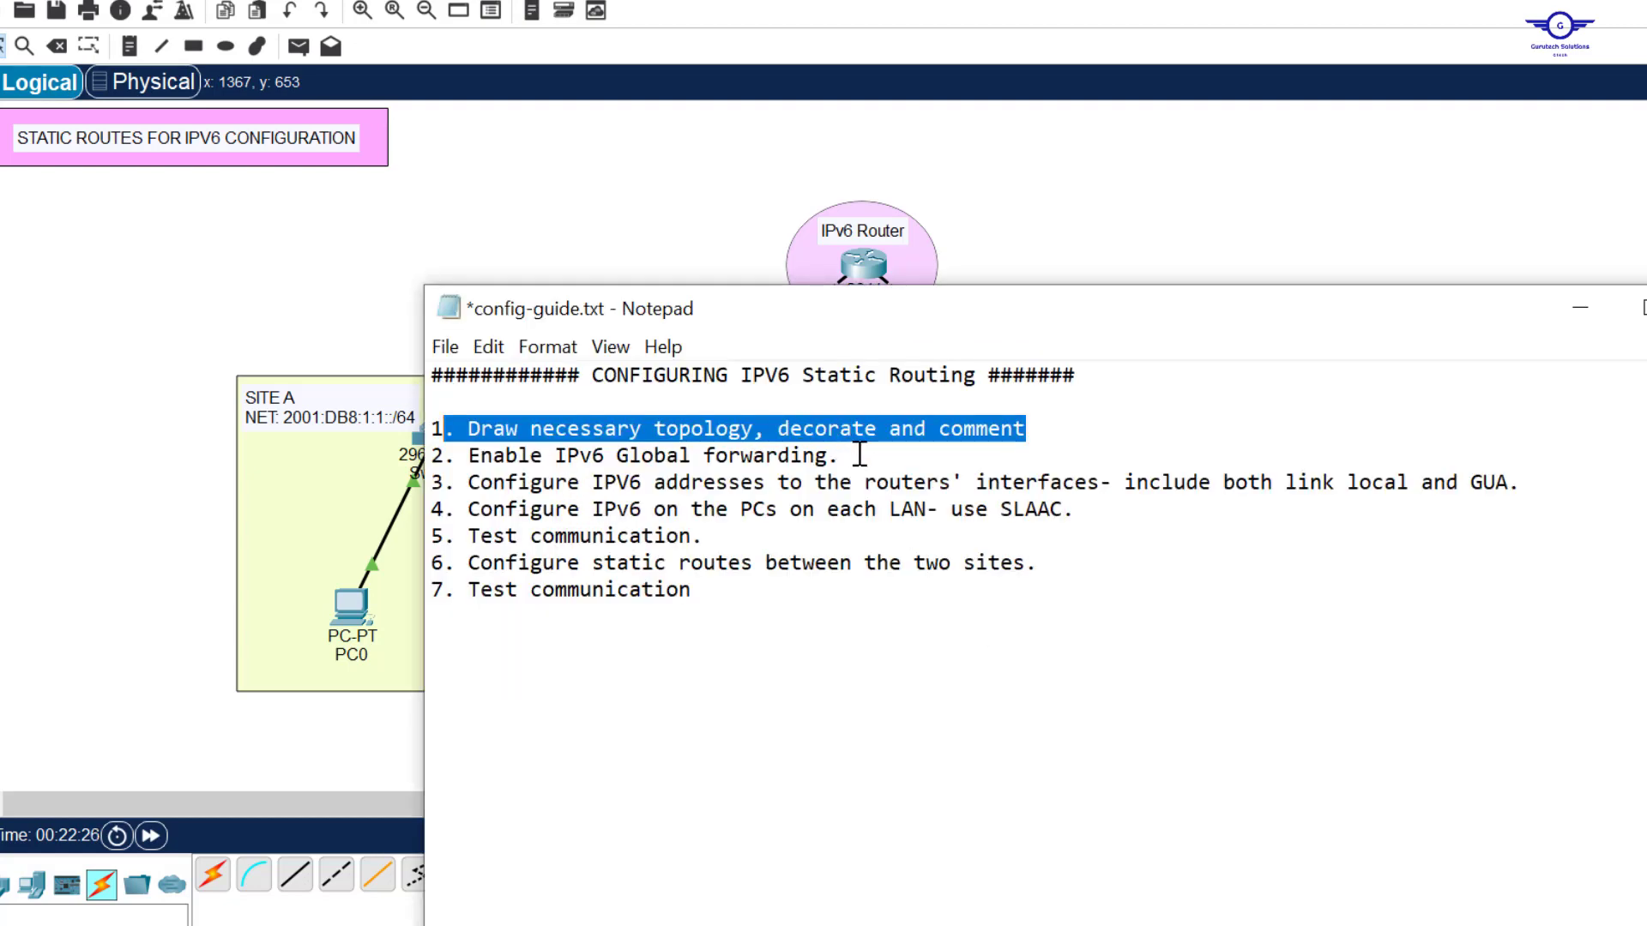
pyautogui.moveTo(832, 455); pyautogui.dragTo(468, 457)
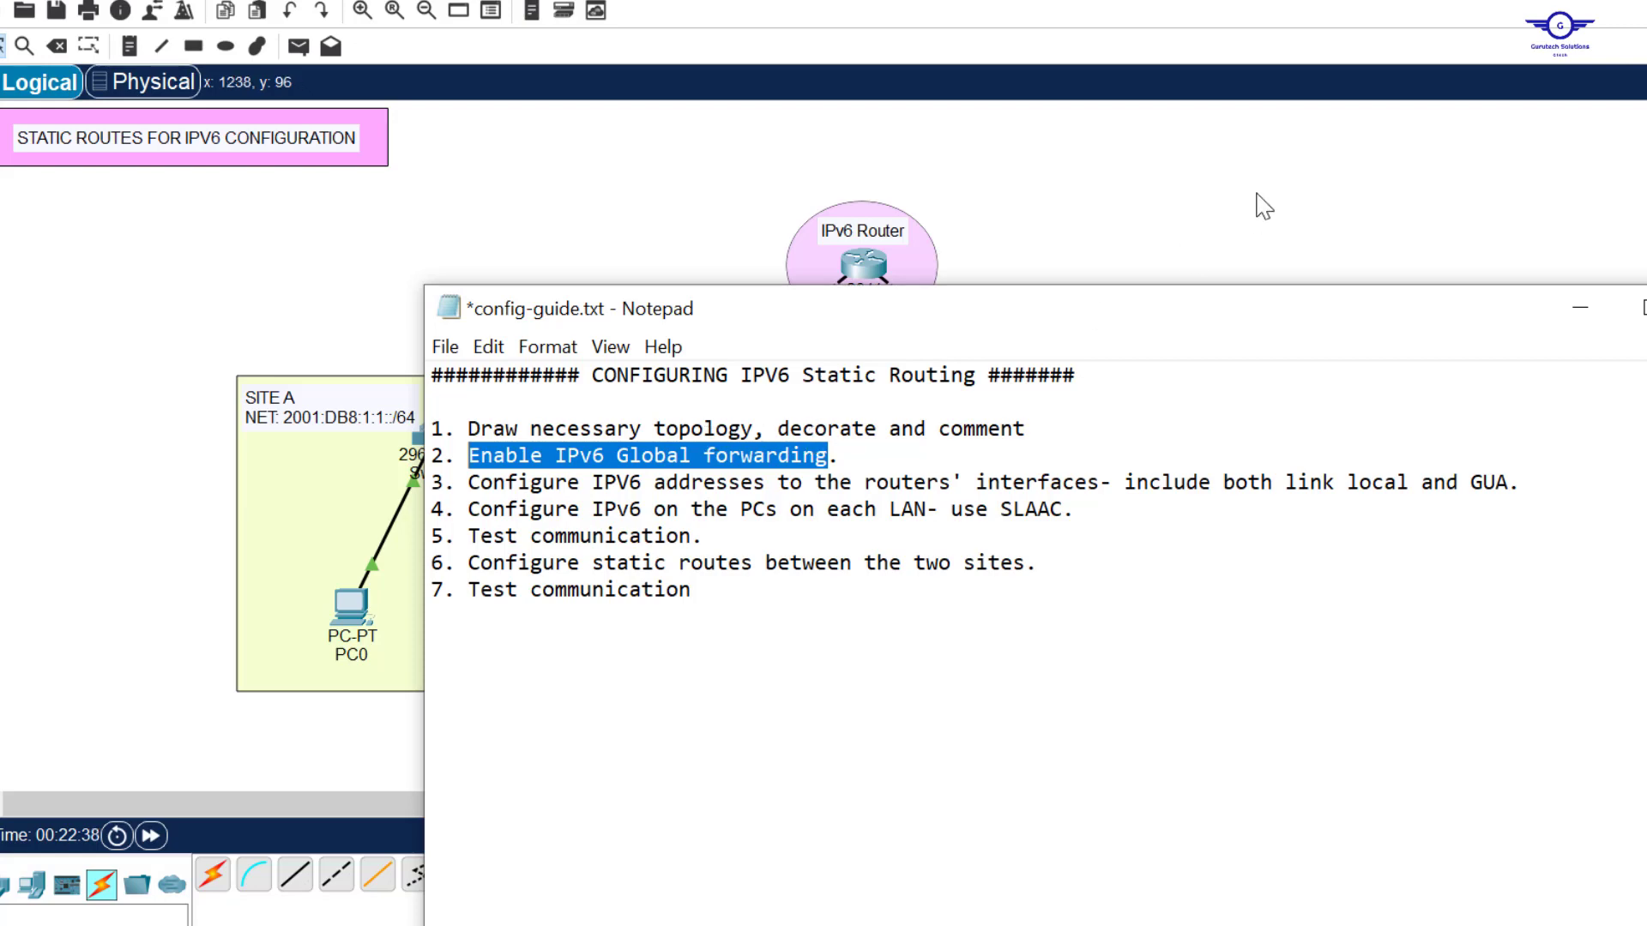
pyautogui.click(1230, 242)
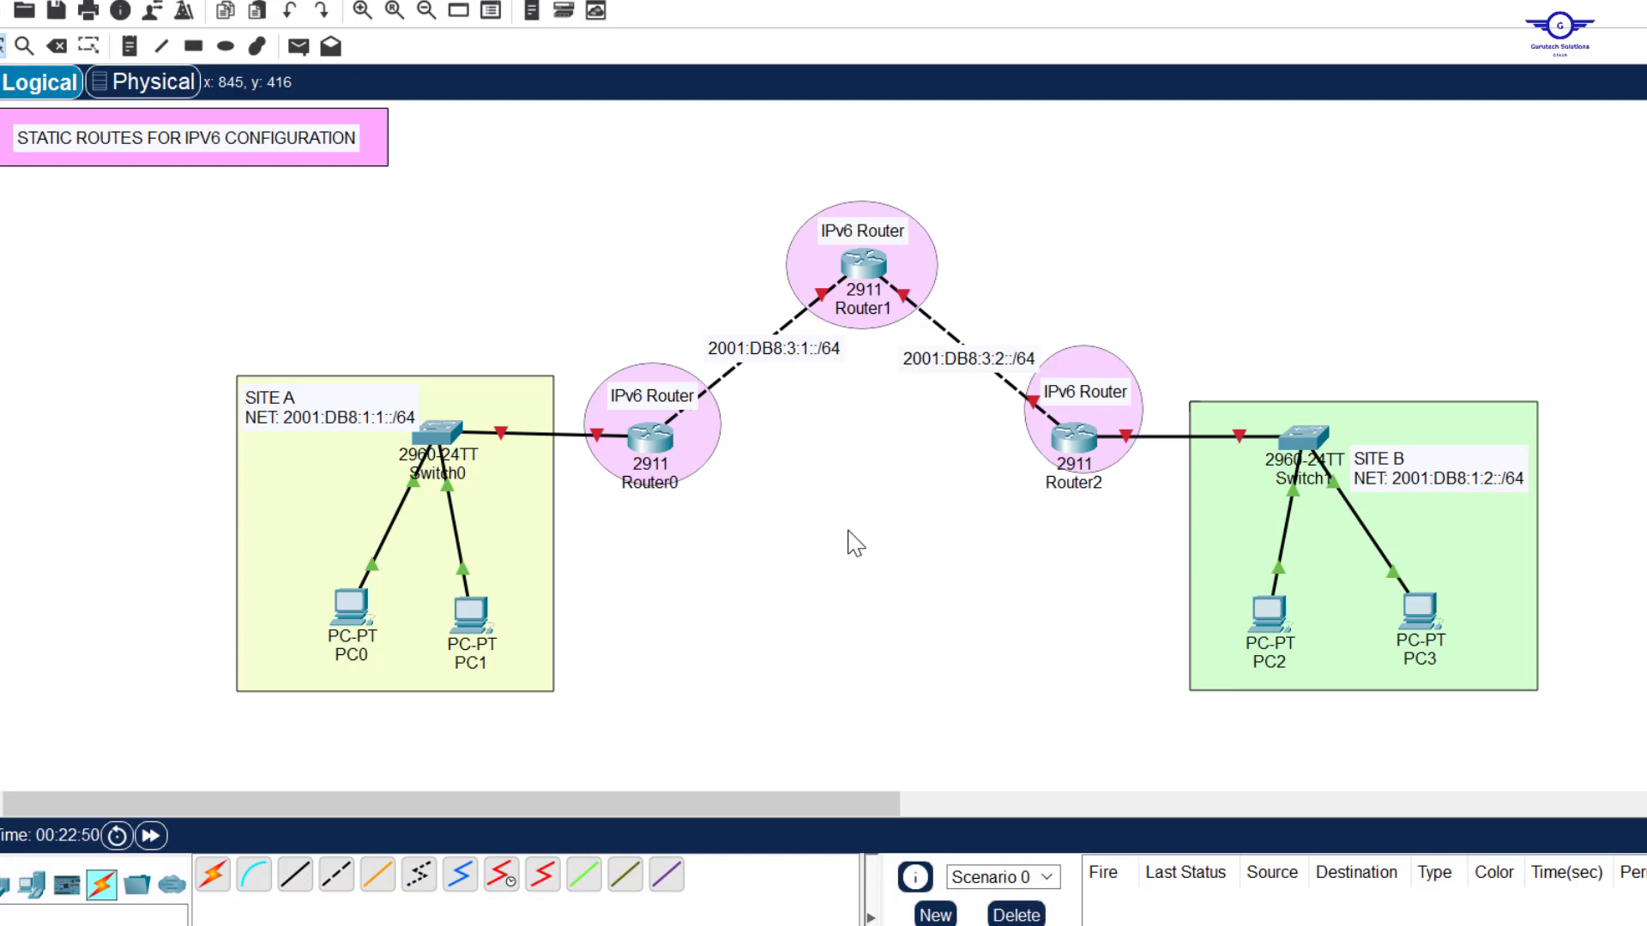
# - Open Router0's command line and answer NO to the initial configuration dialog to reach the user prompt
pyautogui.click(658, 439)
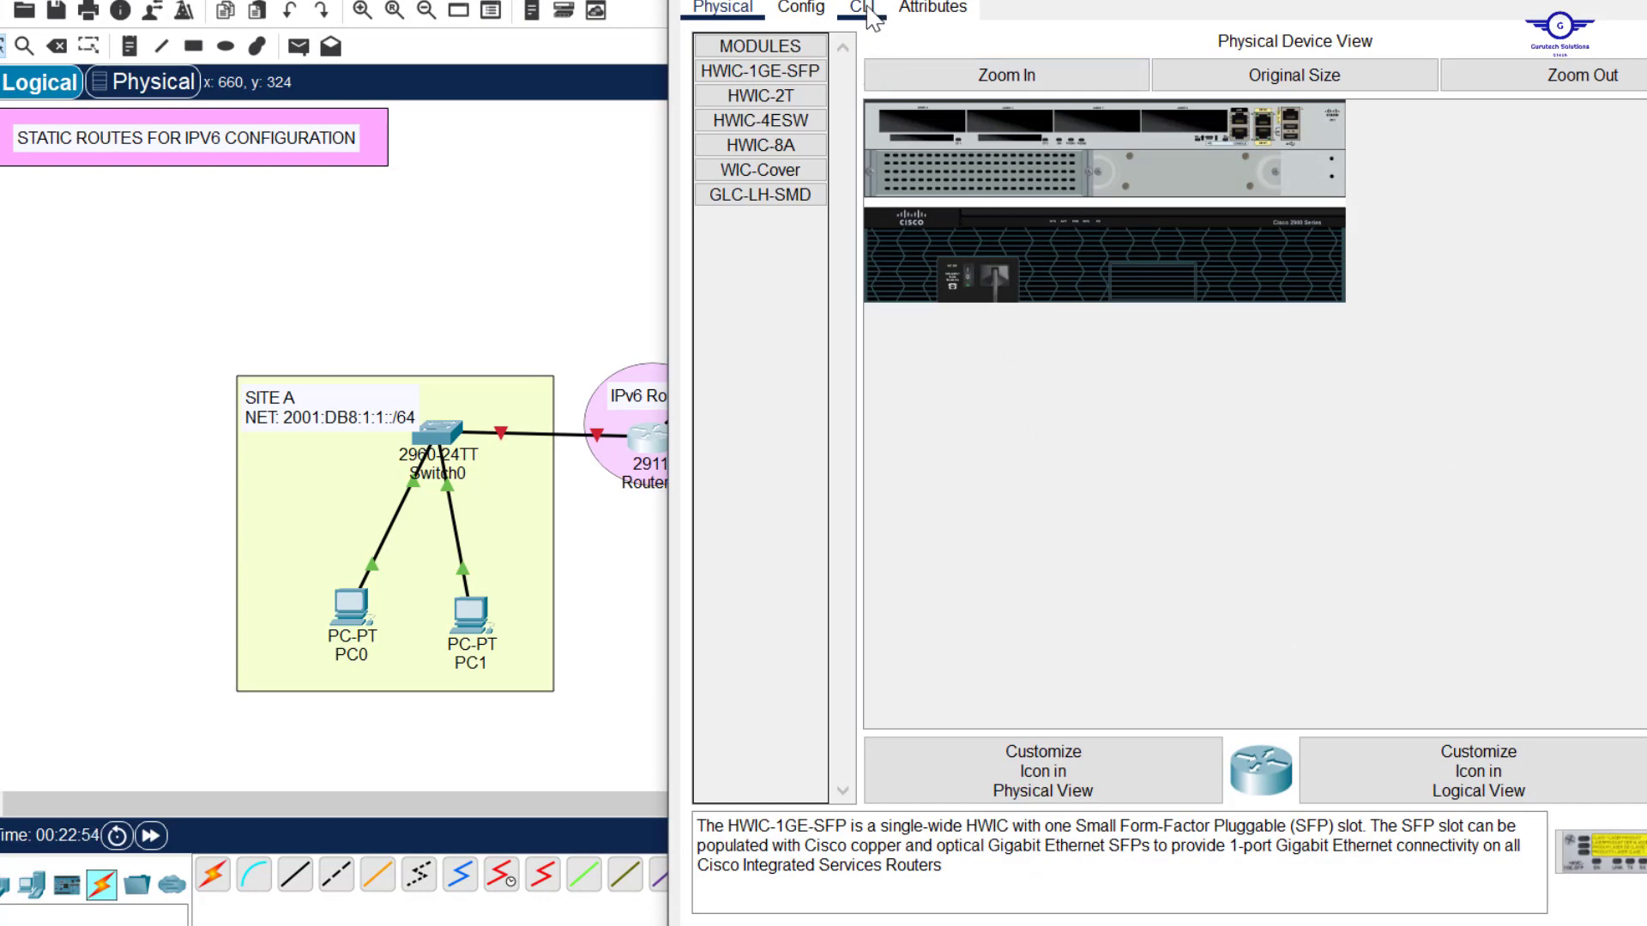
pyautogui.click(862, 9)
pyautogui.press('Return')
pyautogui.press('Return')
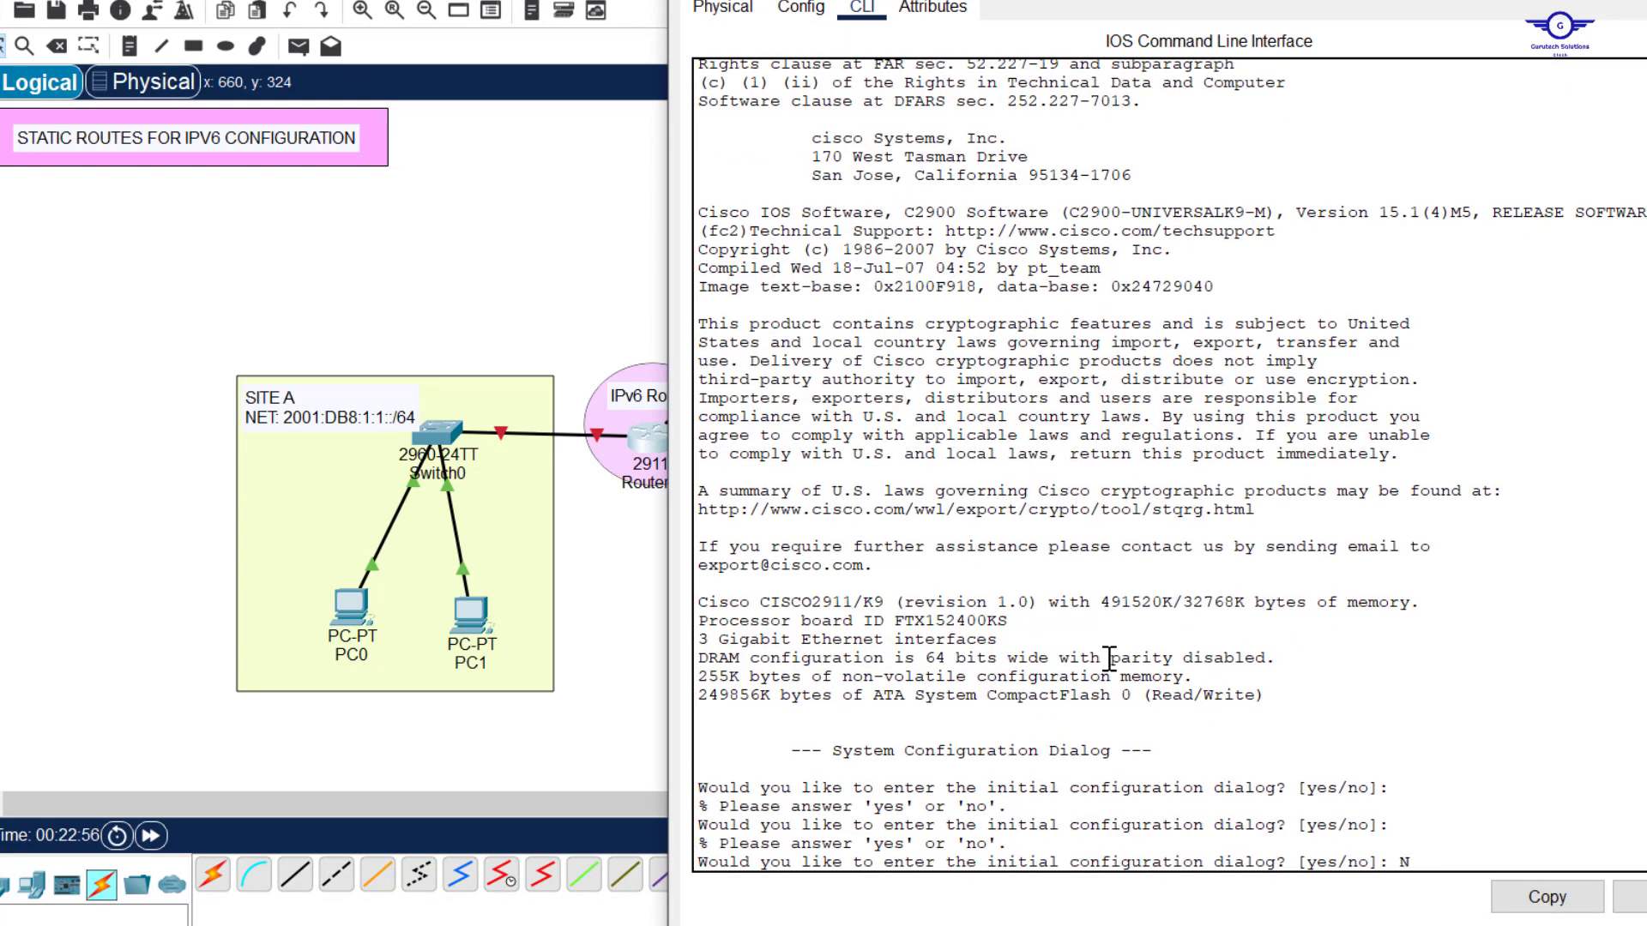
pyautogui.write('NO')
pyautogui.press('Return')
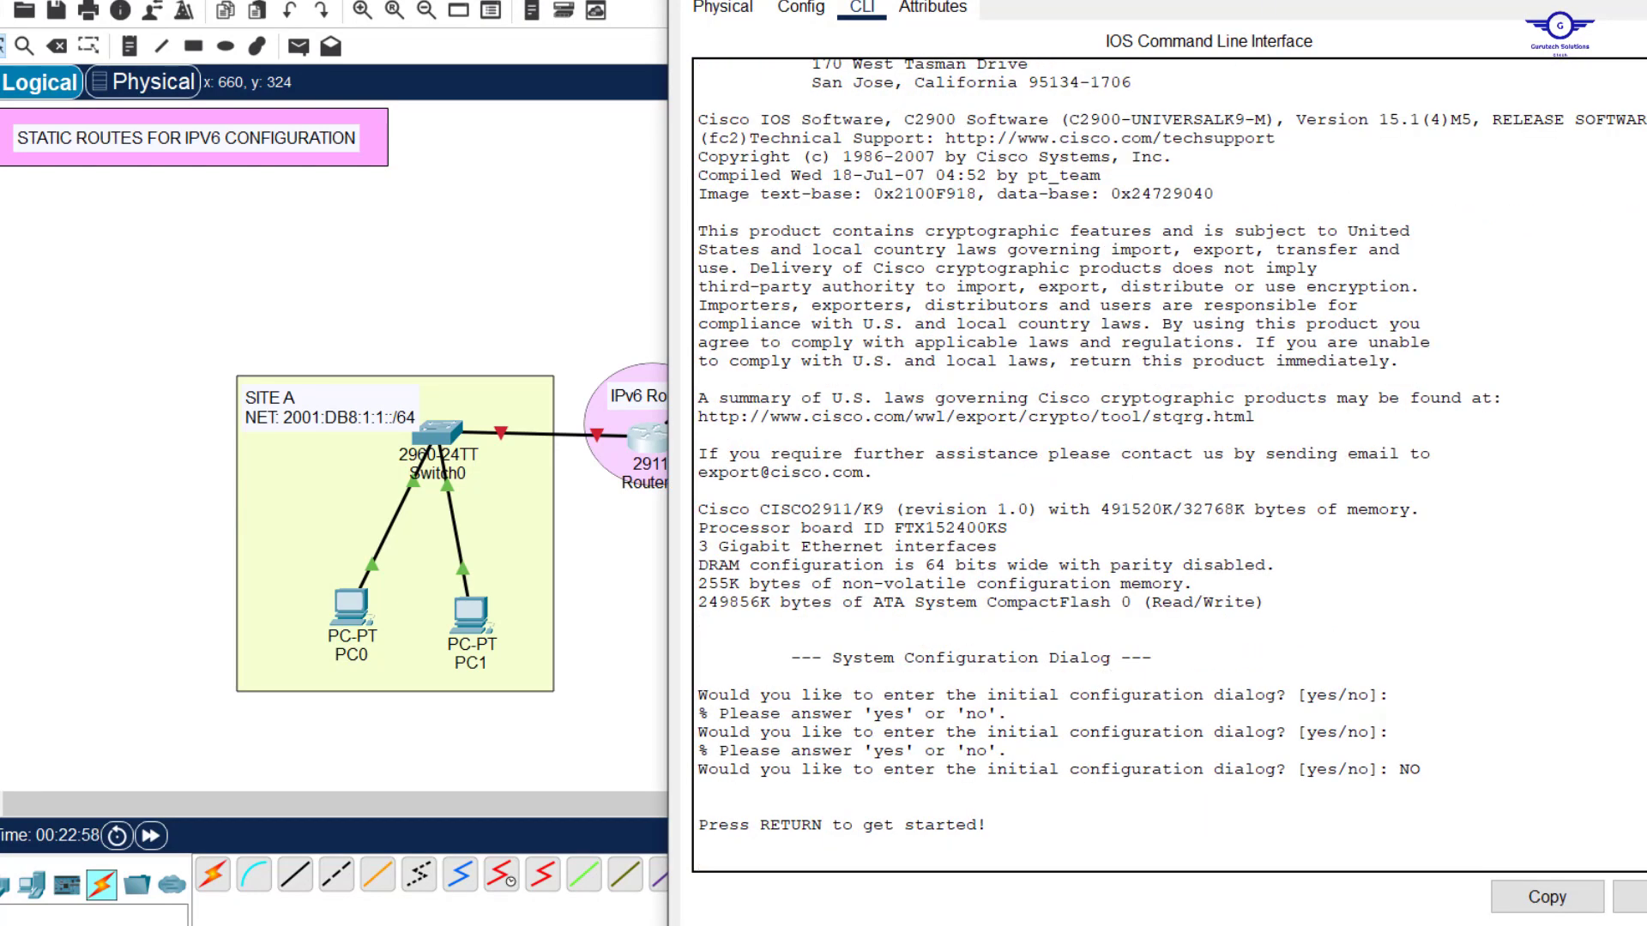
pyautogui.moveTo(1226, 5); pyautogui.dragTo(1175, 14)
pyautogui.press('Return')
pyautogui.press('Return')
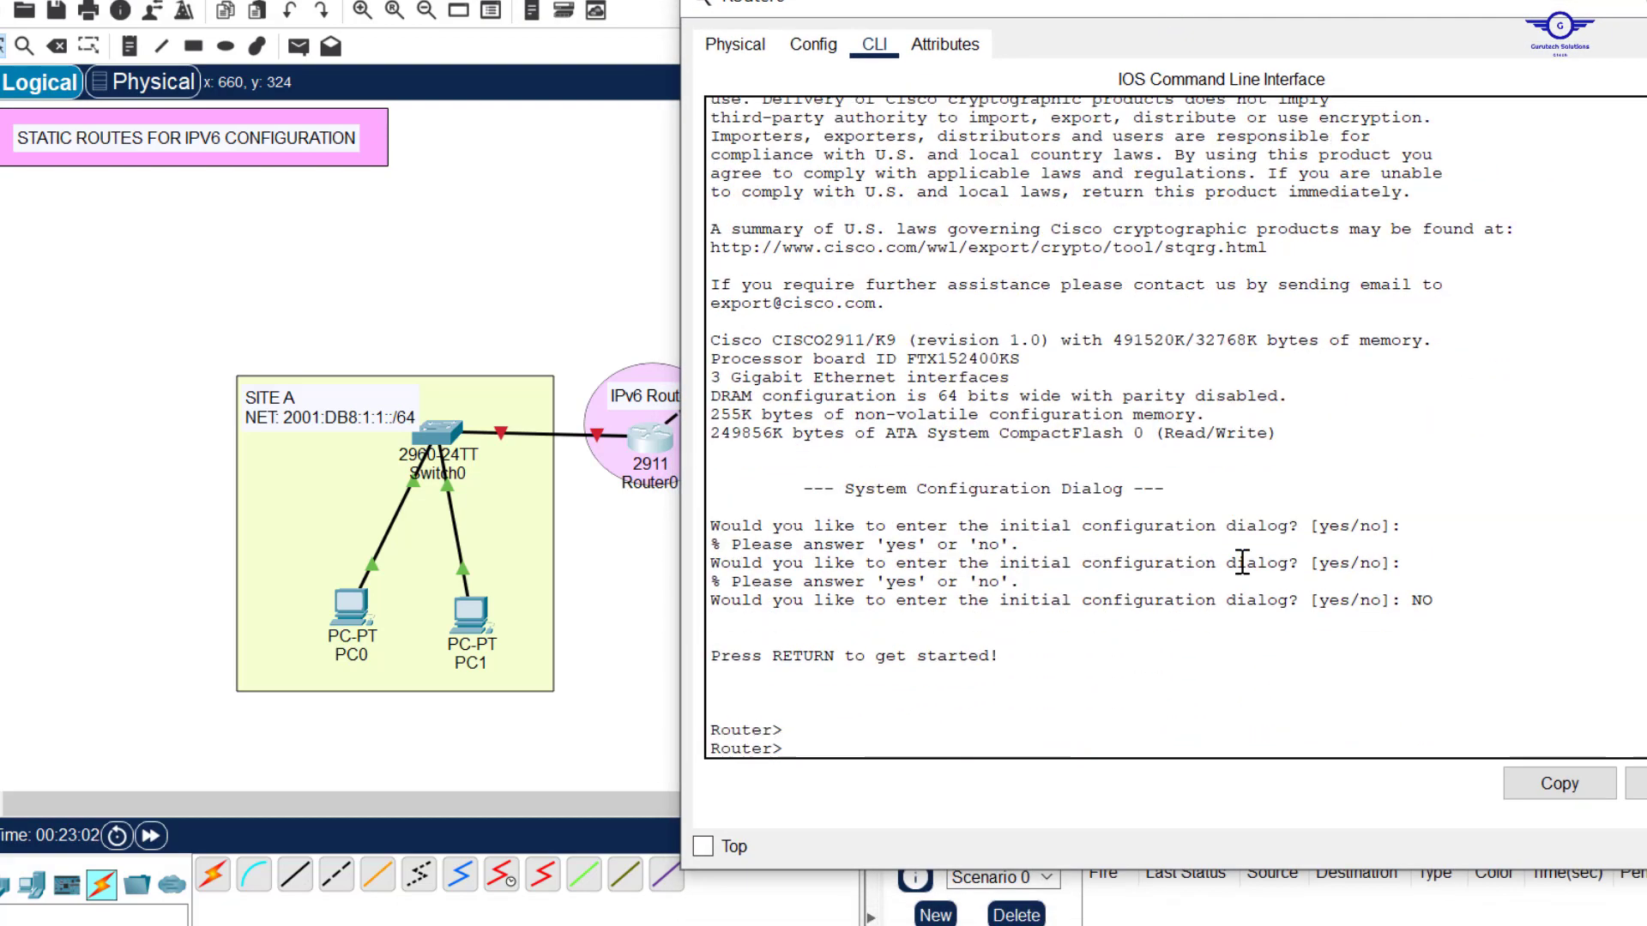
# - Enter privileged mode with EN and global configuration mode with CONF T on Router0
pyautogui.write('EN')
pyautogui.press('Return')
pyautogui.write('CONF')
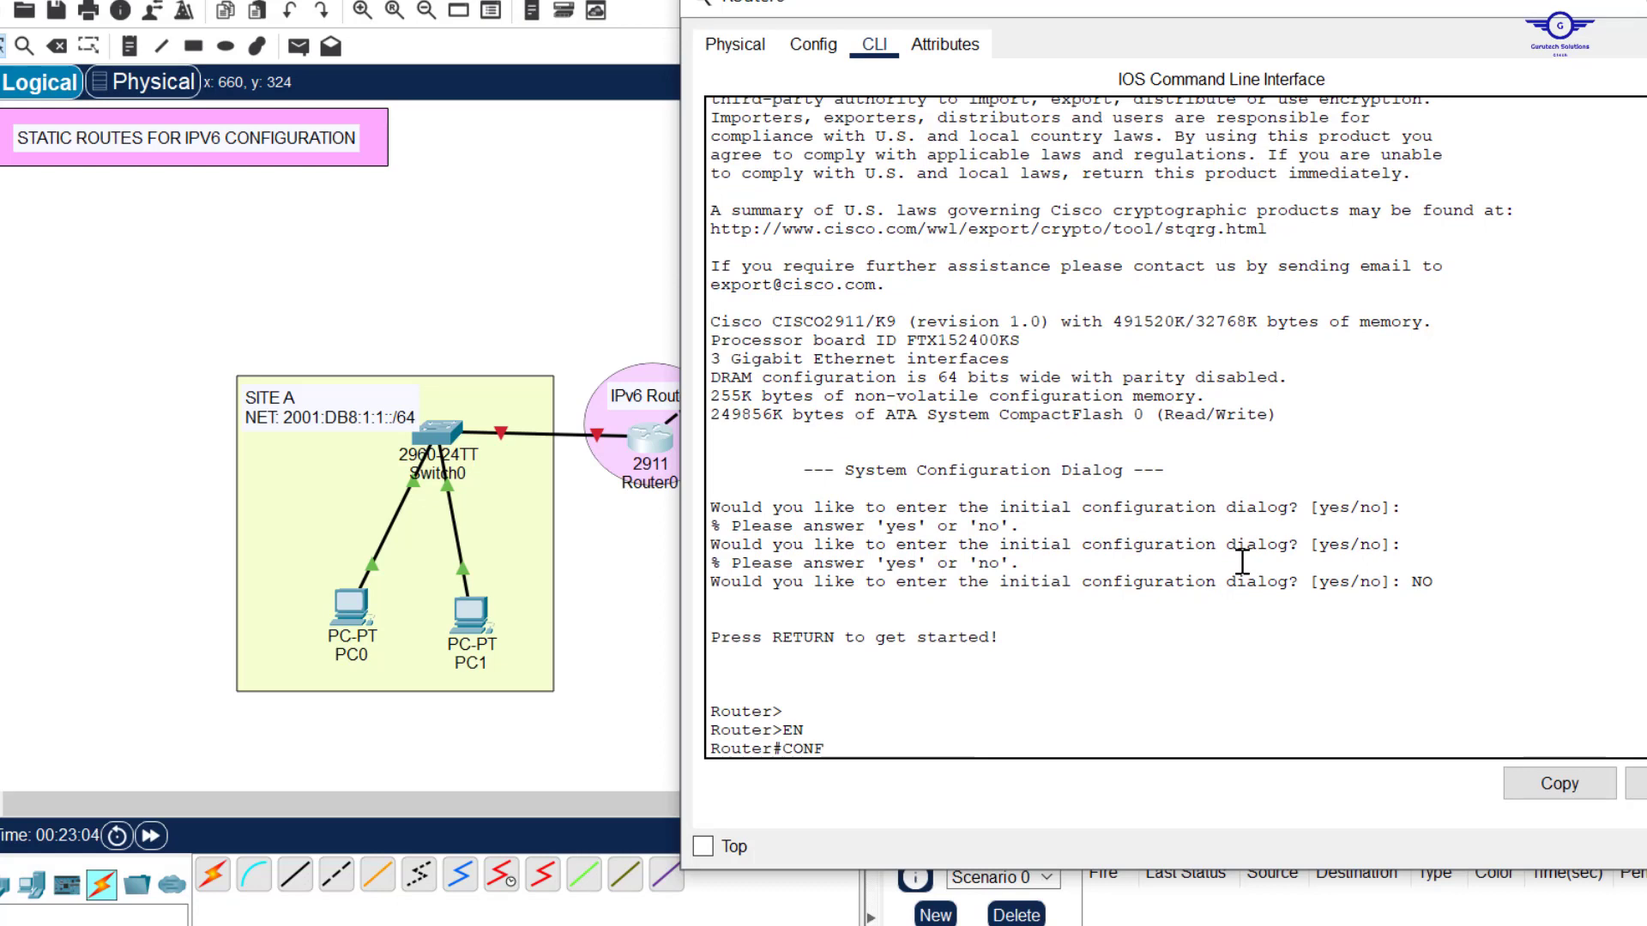
pyautogui.write(' T')
pyautogui.press('Return')
pyautogui.press('Return')
pyautogui.press('Return')
pyautogui.press('Return')
# - Enable ipv6 unicast-routing on Router0, close its window and open Router1
pyautogui.write('ipv')
pyautogui.press('Tab')
pyautogui.write('u')
pyautogui.press('Tab')
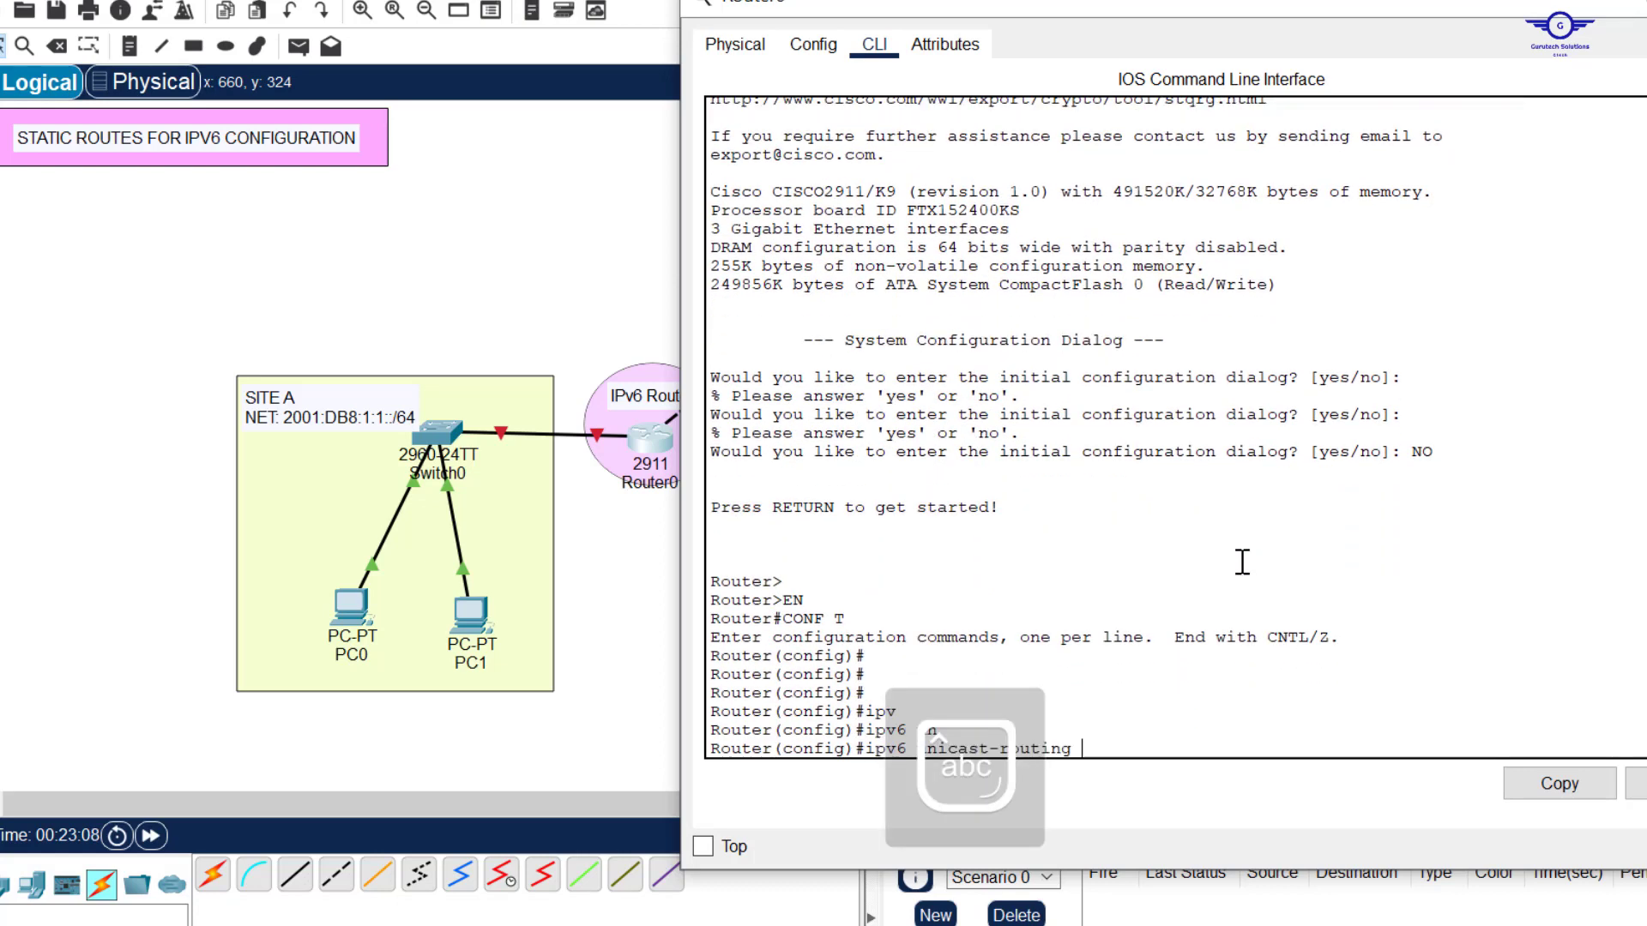
pyautogui.press('Return')
pyautogui.press('Return')
pyautogui.press('Return')
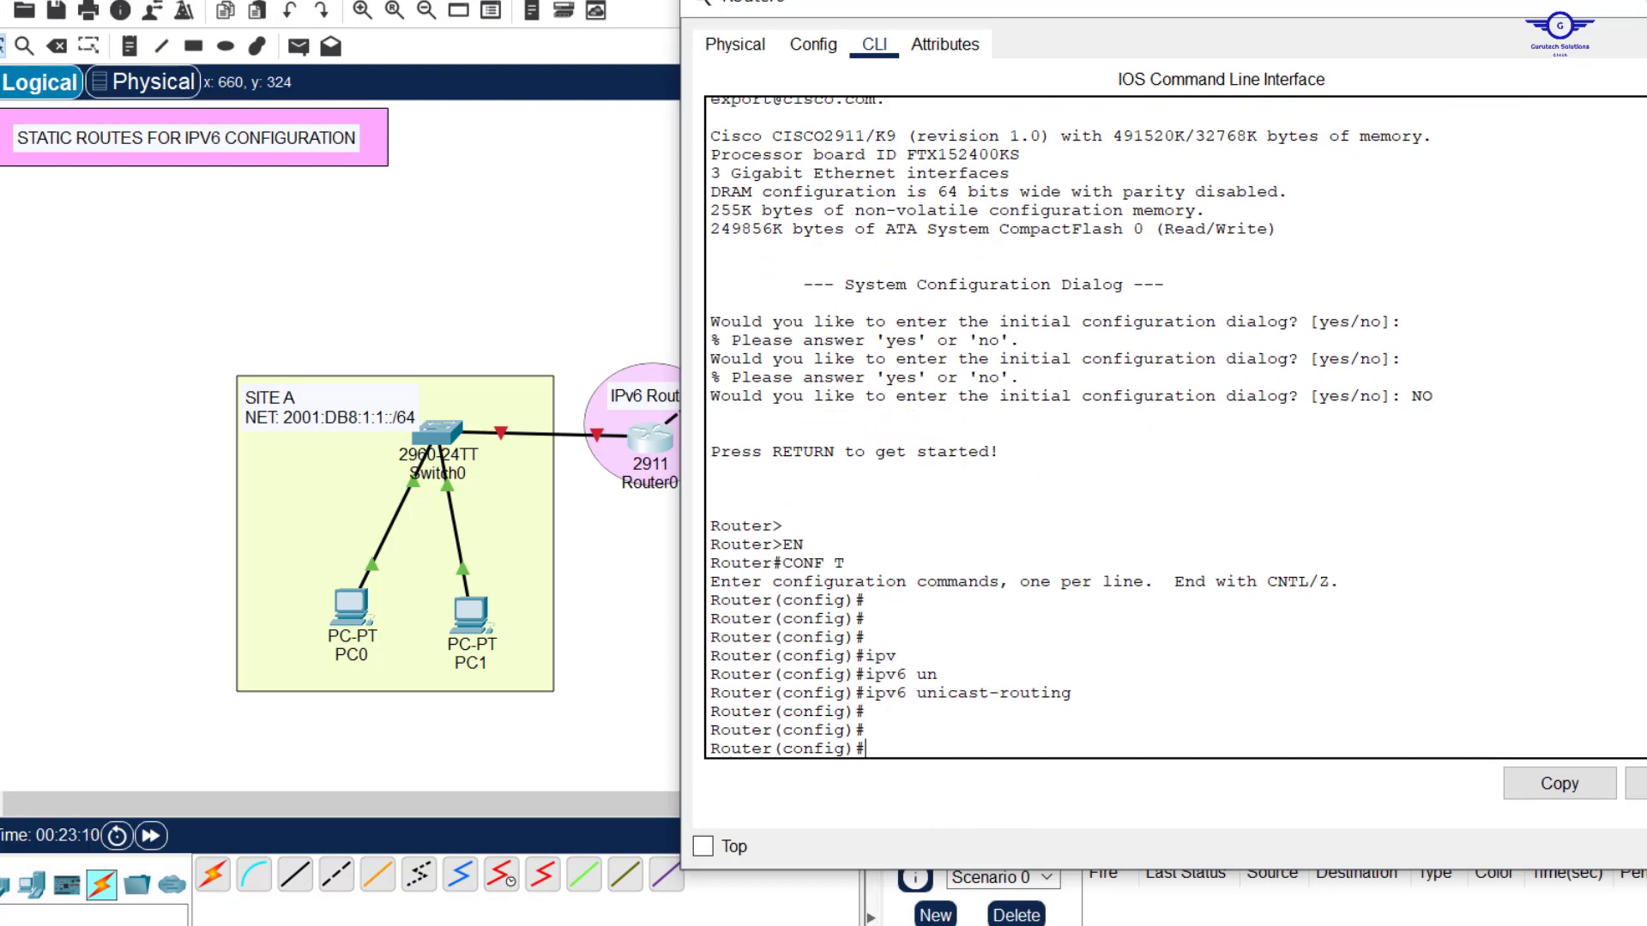
pyautogui.hotkey('alt', 'F4')
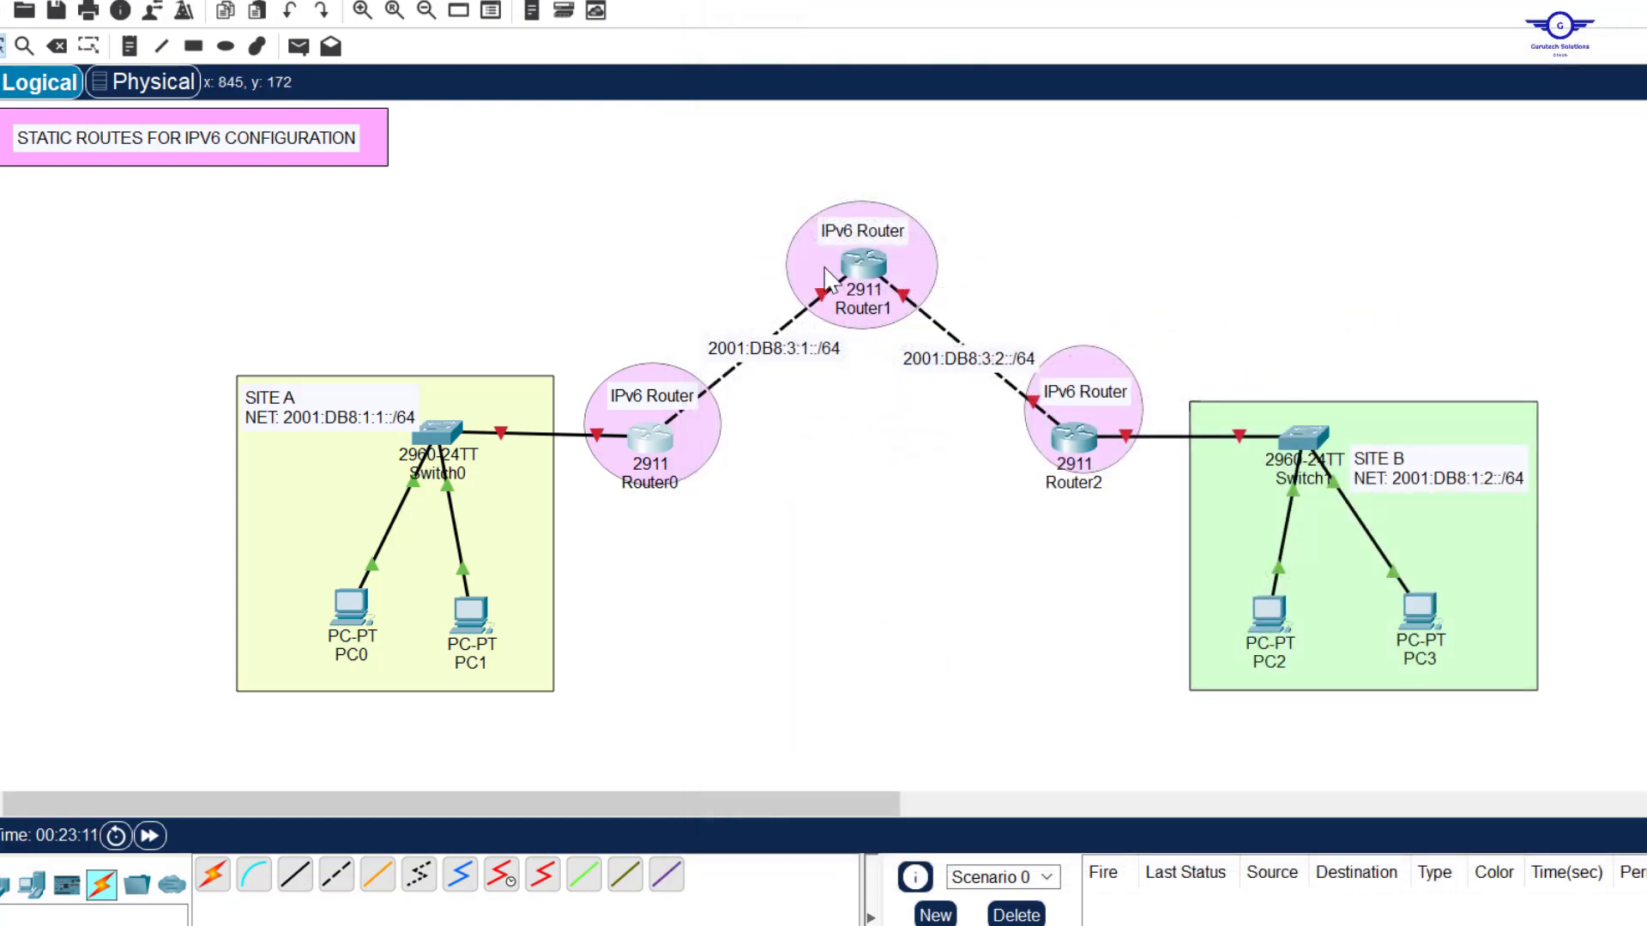
pyautogui.click(881, 265)
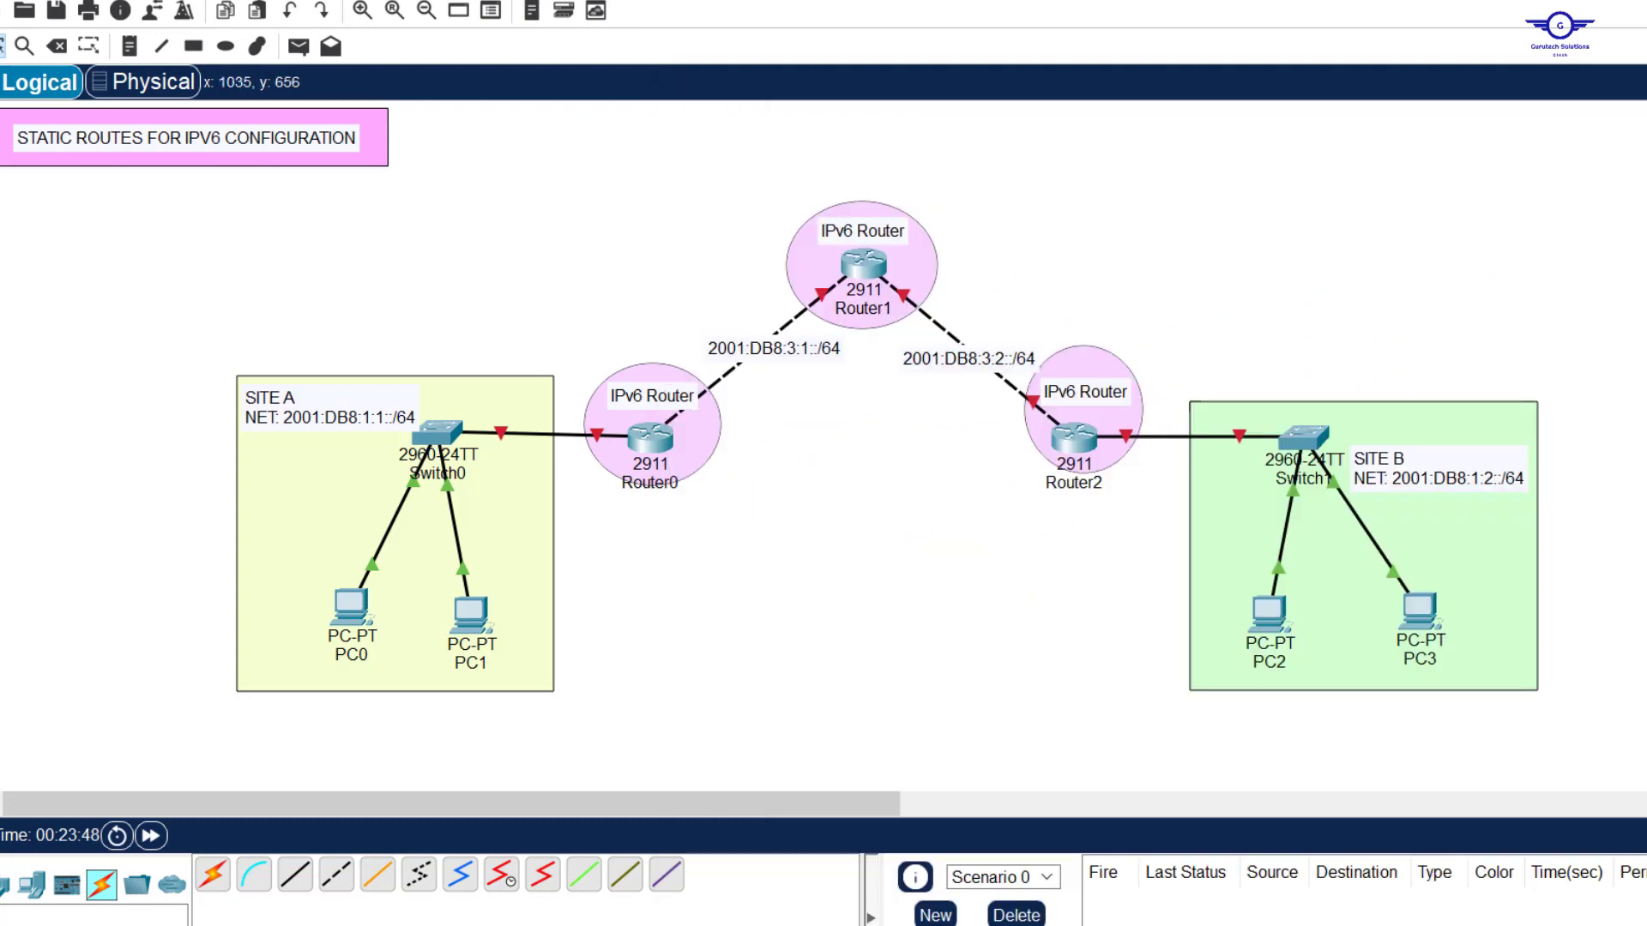
# - Check the guide's item on router interface addresses in Notepad, and highlight the Site A, Site B and Router1 areas in the topology
pyautogui.hotkey('alt', 'Tab')
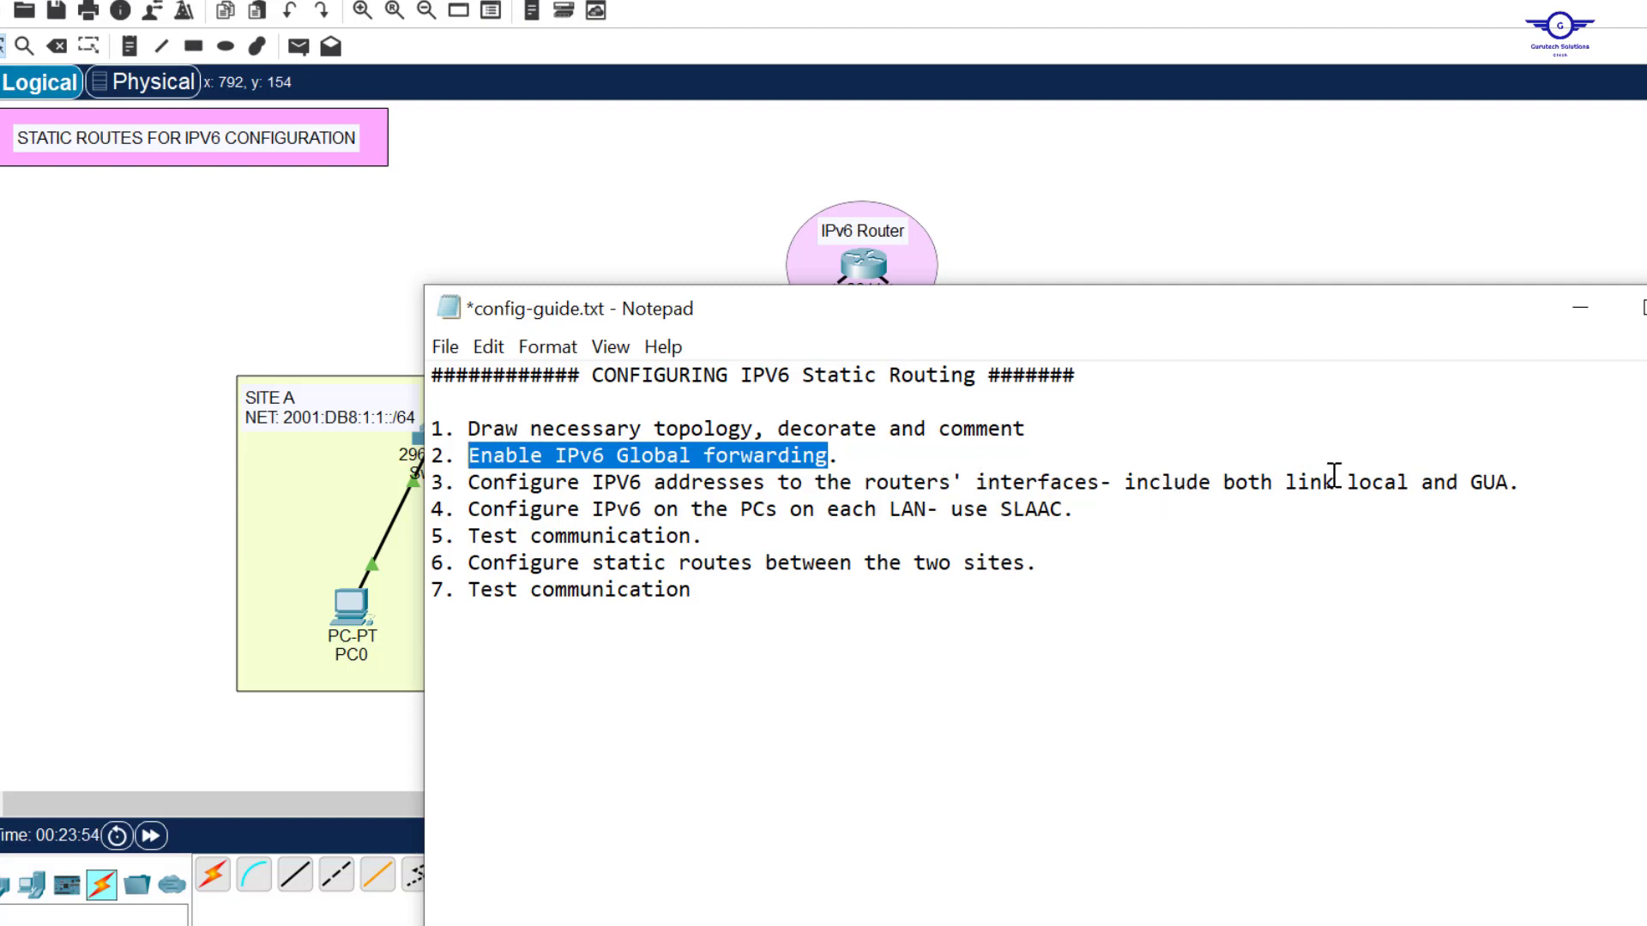
pyautogui.click(1304, 236)
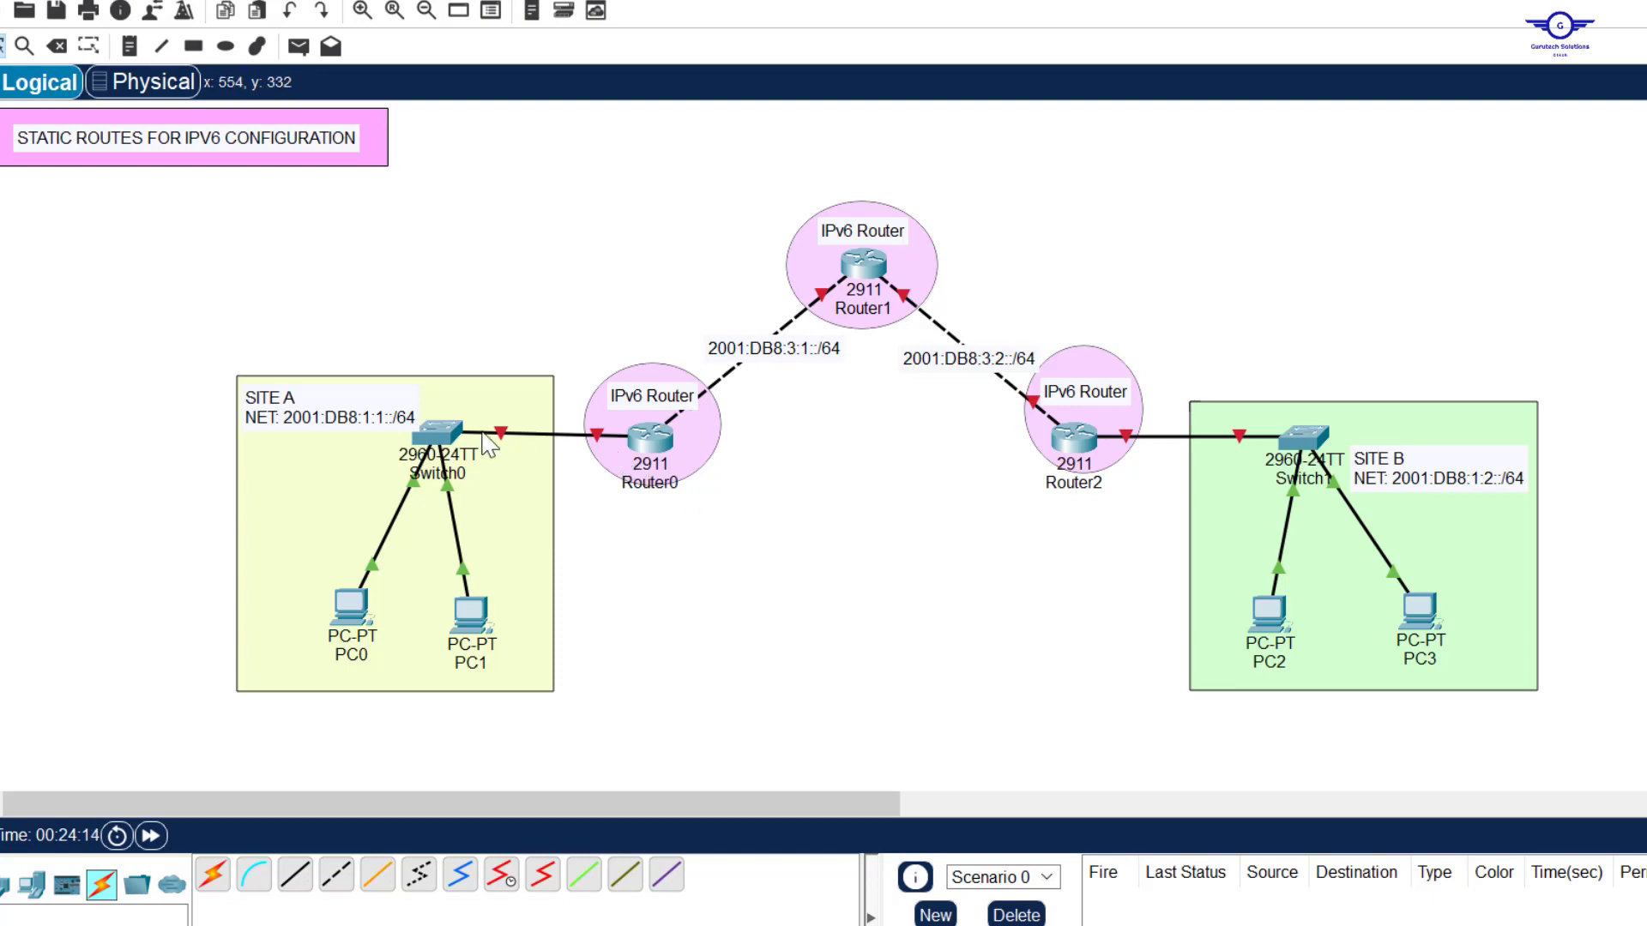
pyautogui.moveTo(120, 339); pyautogui.dragTo(551, 736)
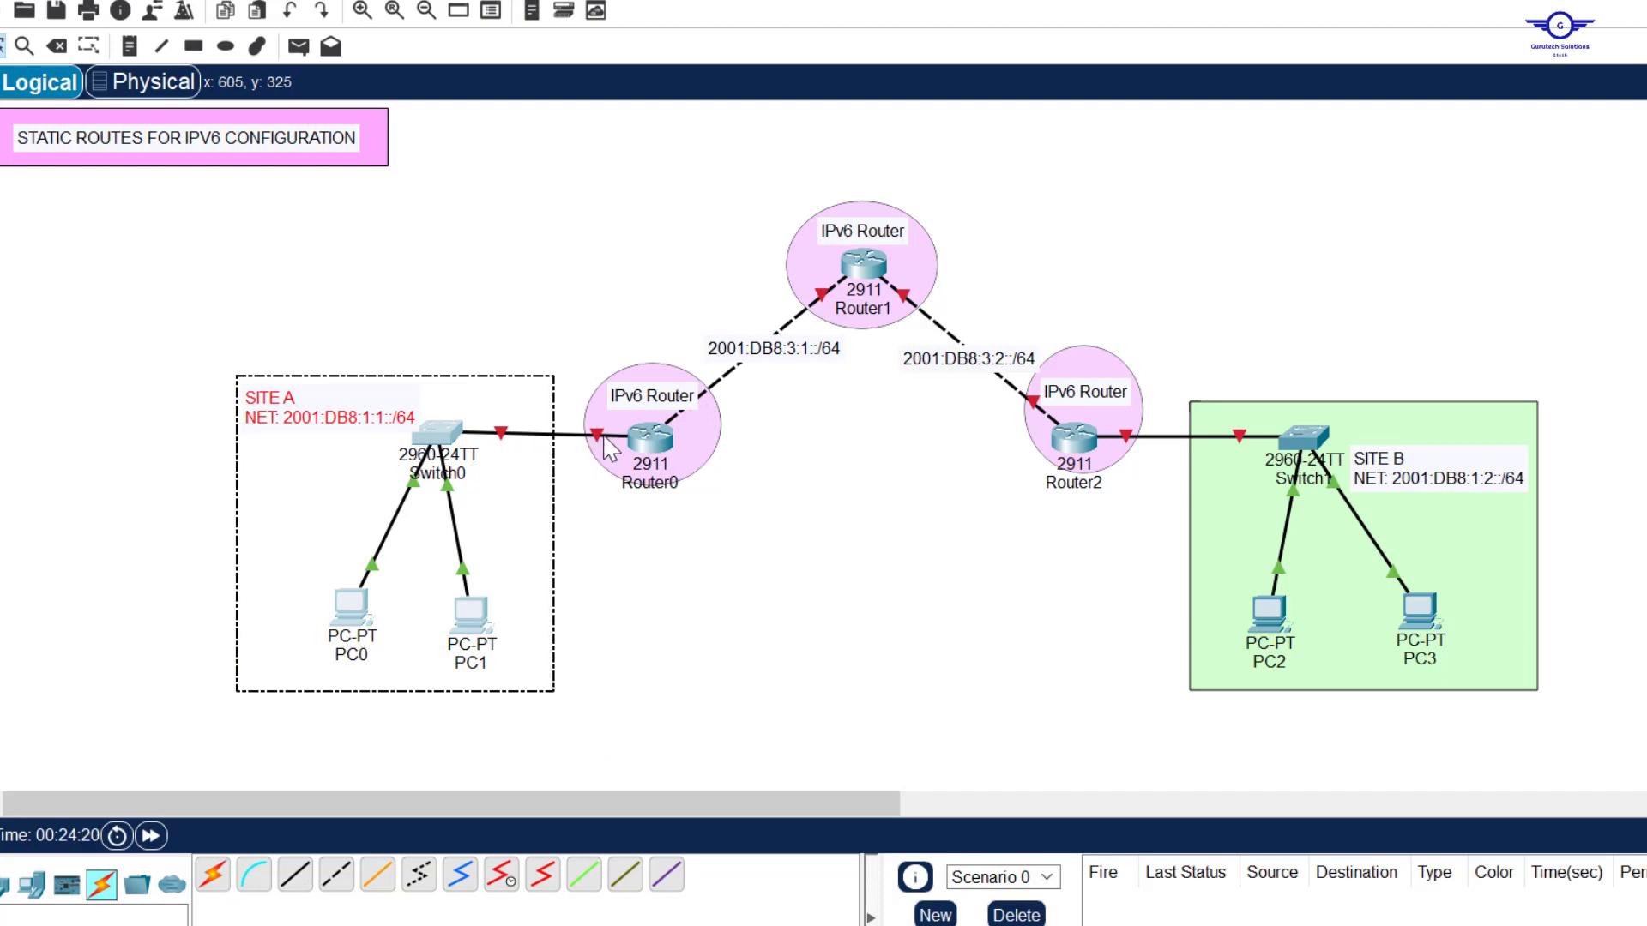
pyautogui.moveTo(1159, 300); pyautogui.dragTo(1603, 750)
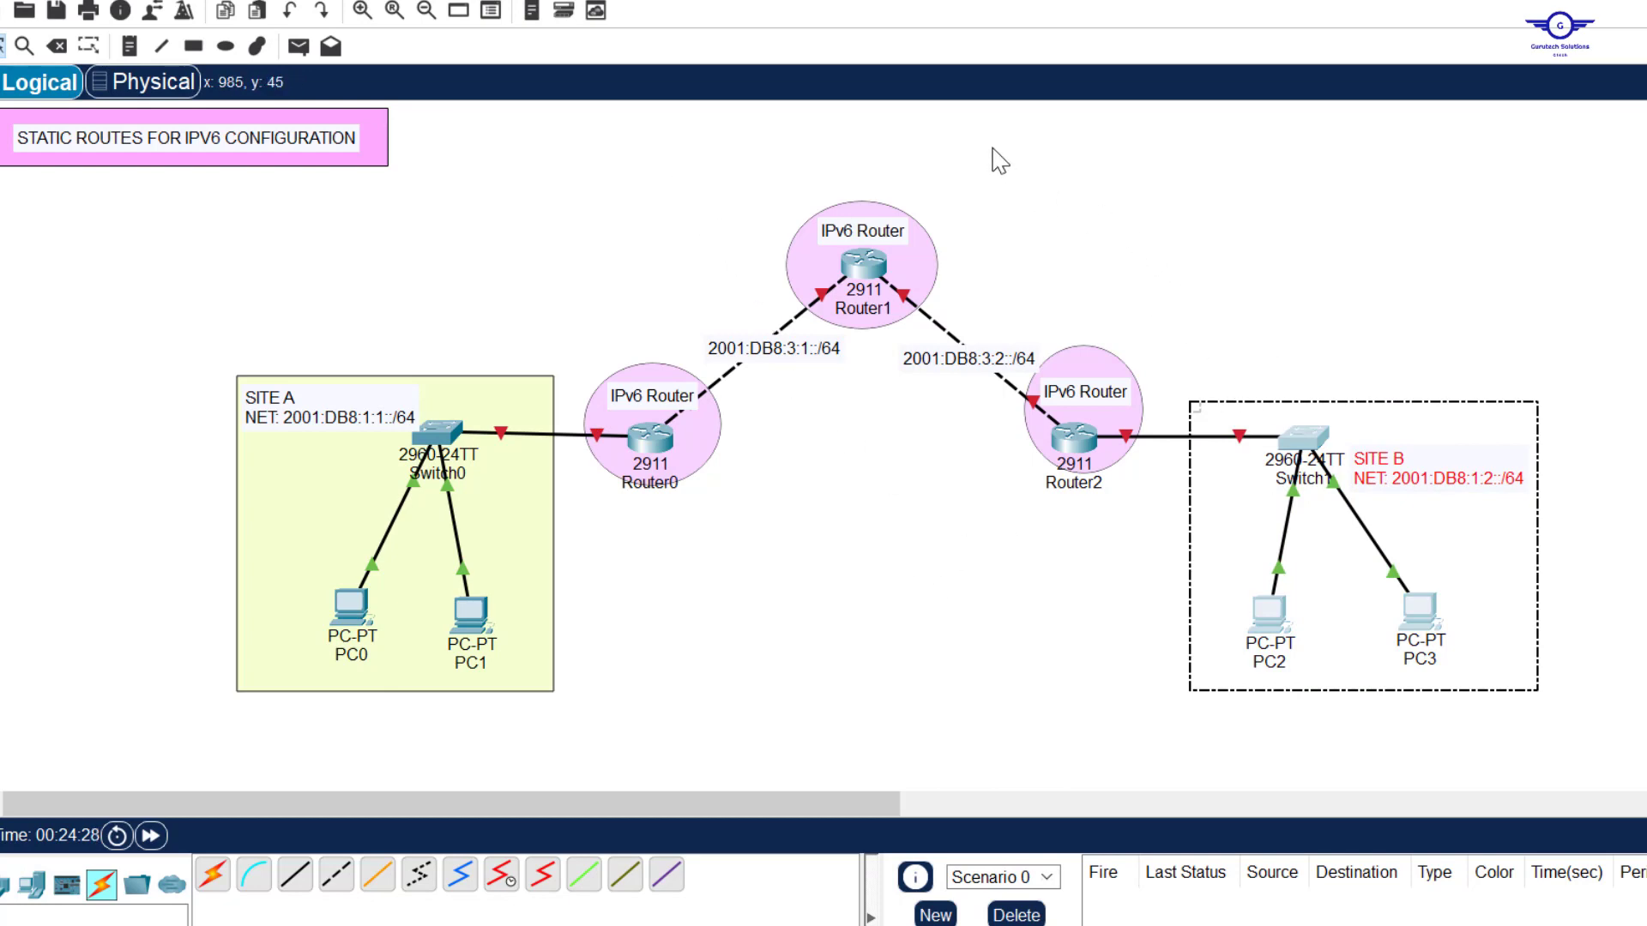
pyautogui.moveTo(661, 171); pyautogui.dragTo(1030, 400)
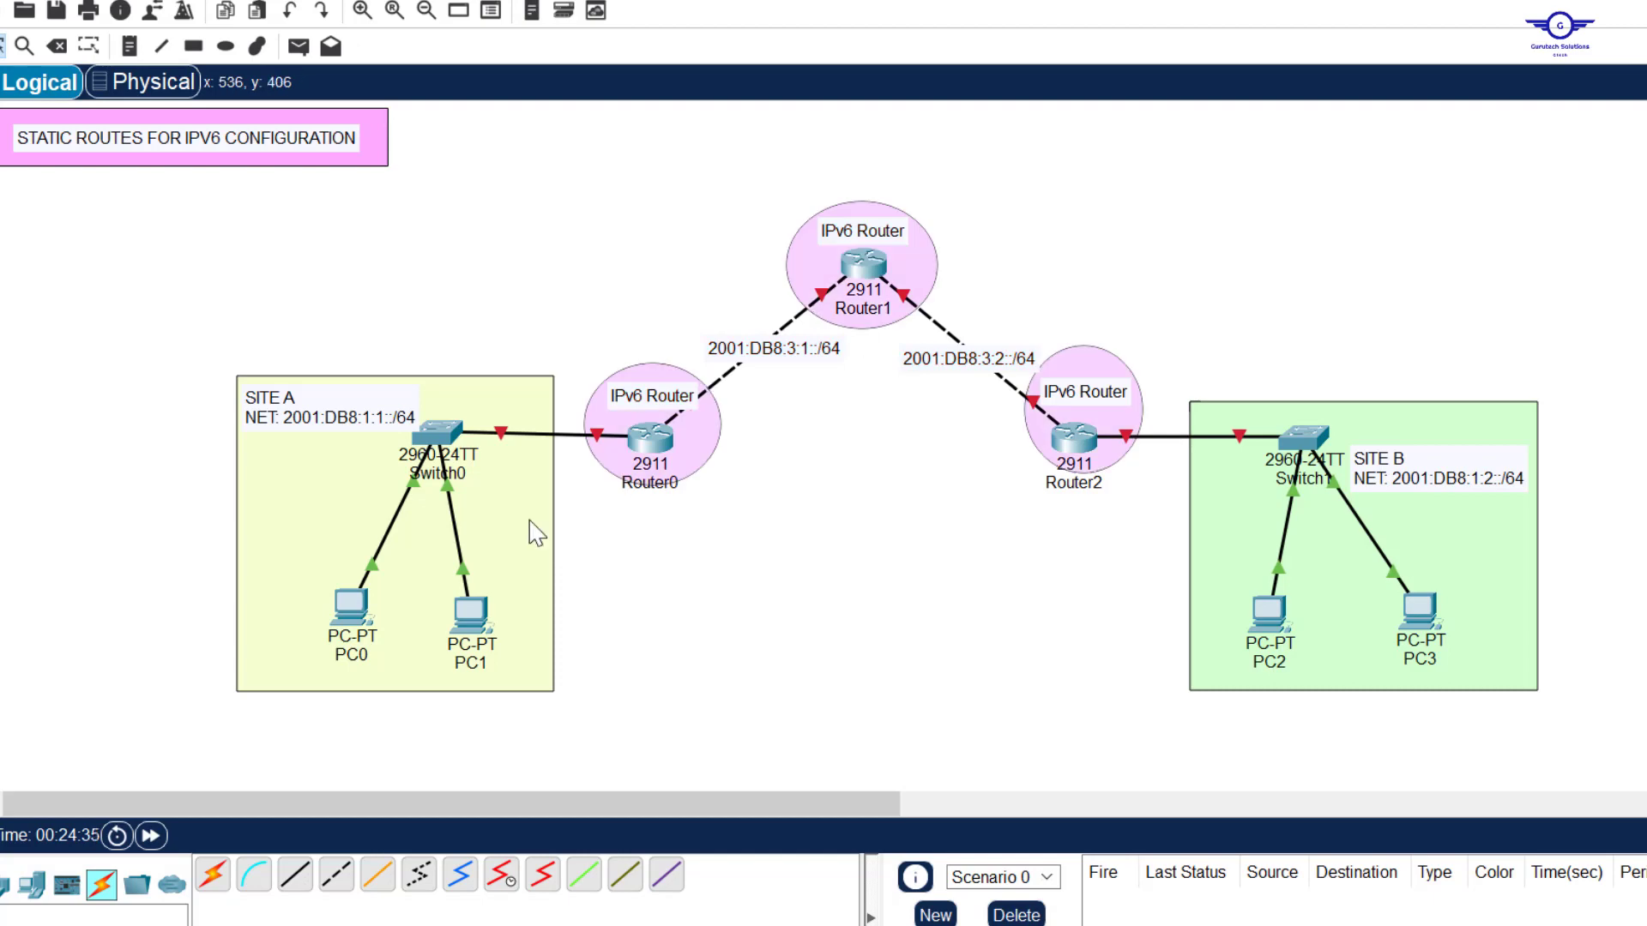
# - Shift Router0's IPv6 Router label off its link marker, and examine the Site A link's ports and network address
pyautogui.moveTo(660, 409); pyautogui.dragTo(650, 407)
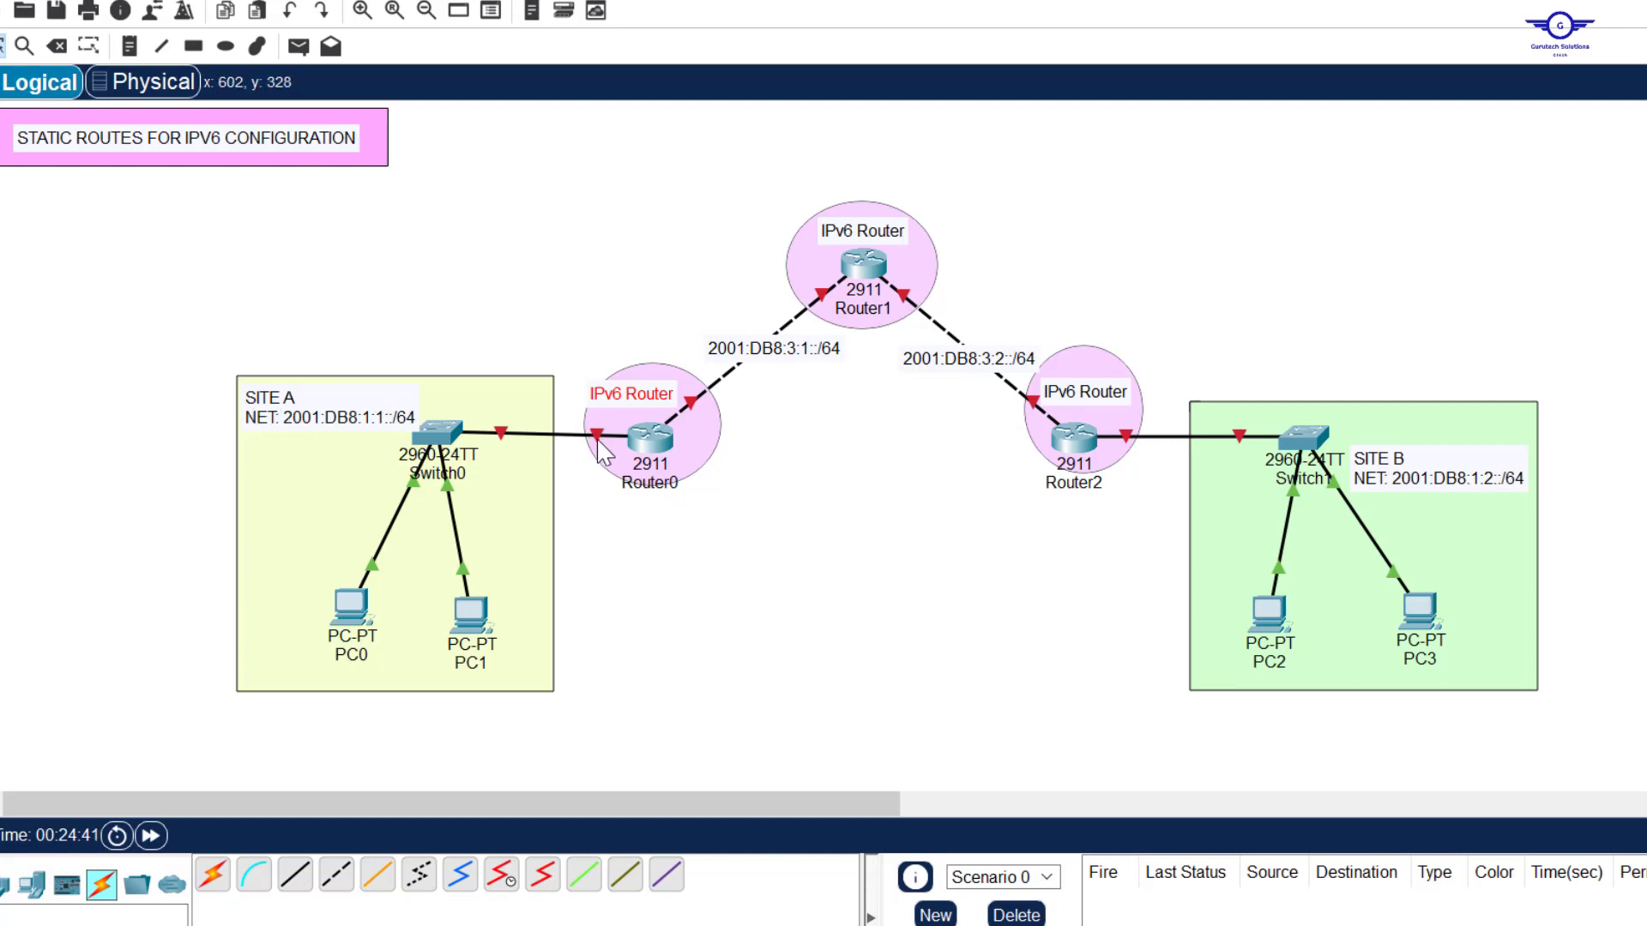
pyautogui.moveTo(605, 450)
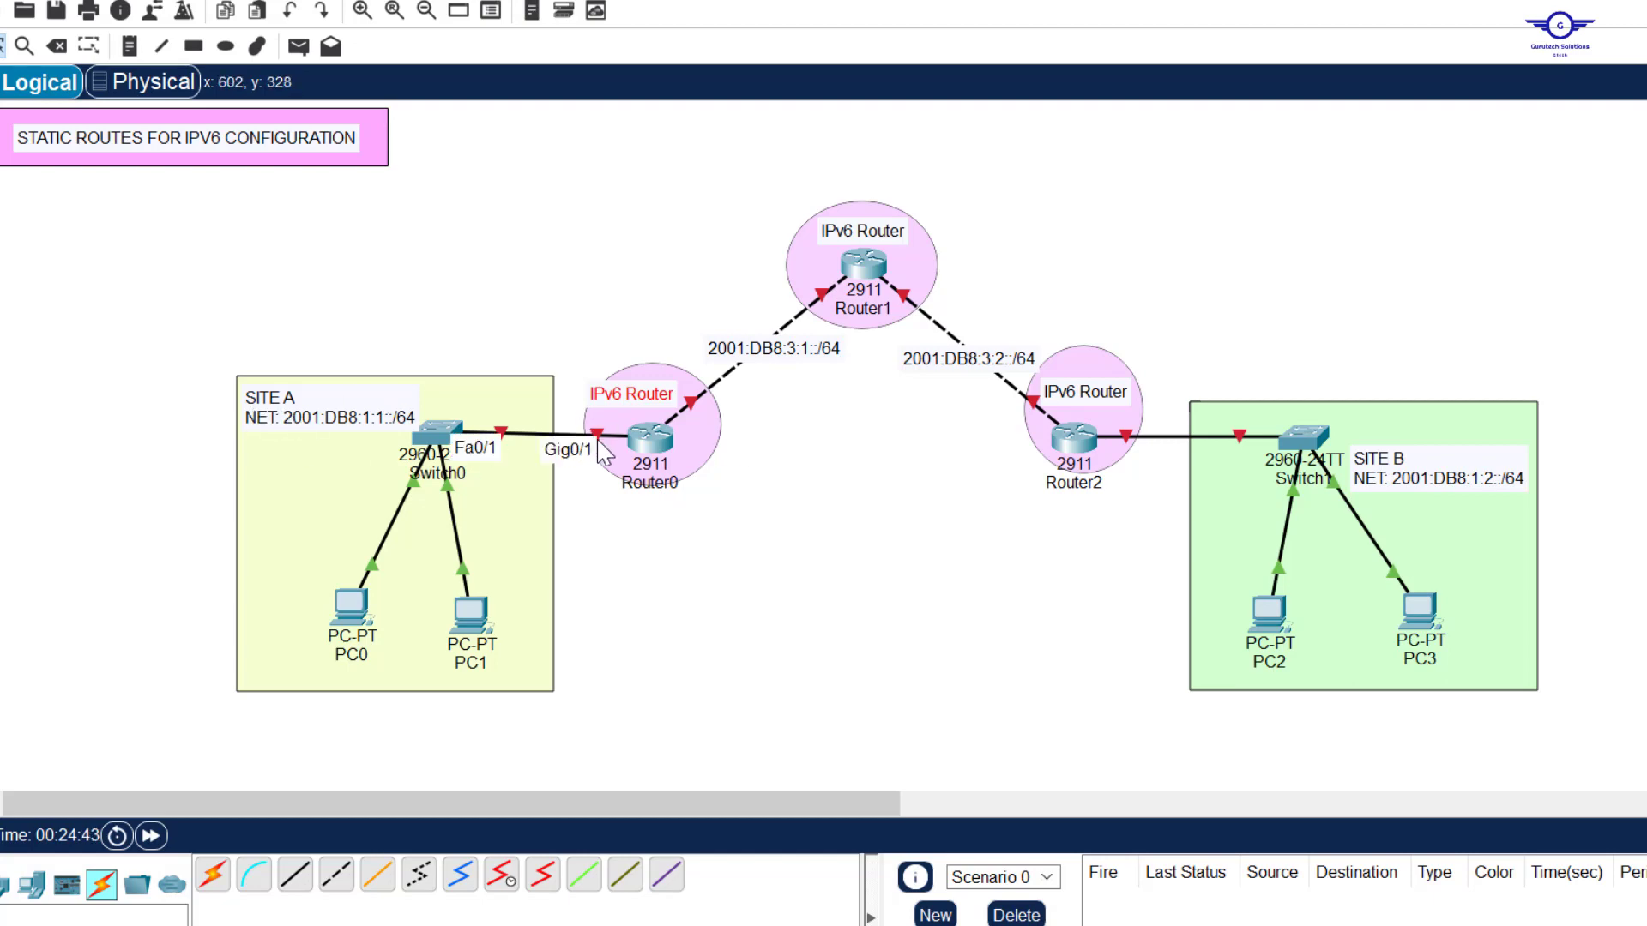
pyautogui.doubleClick(385, 431)
pyautogui.moveTo(353, 434); pyautogui.dragTo(235, 439)
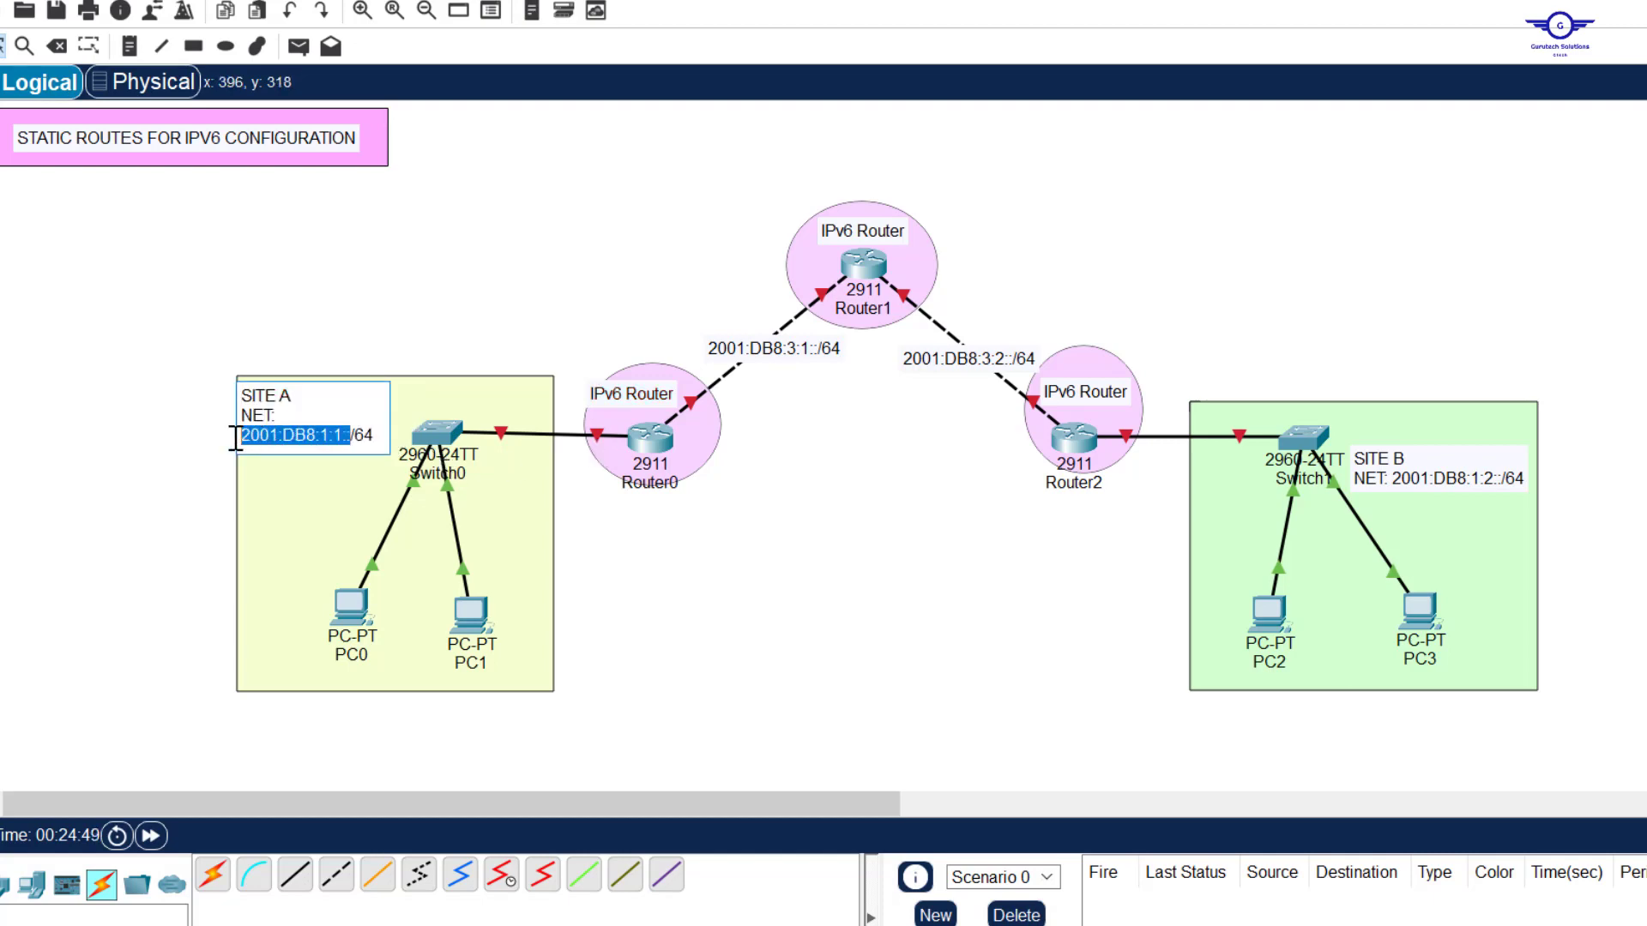
# - Return to Router0's command line and enter interface configuration mode with int gig0/1
pyautogui.click(649, 437)
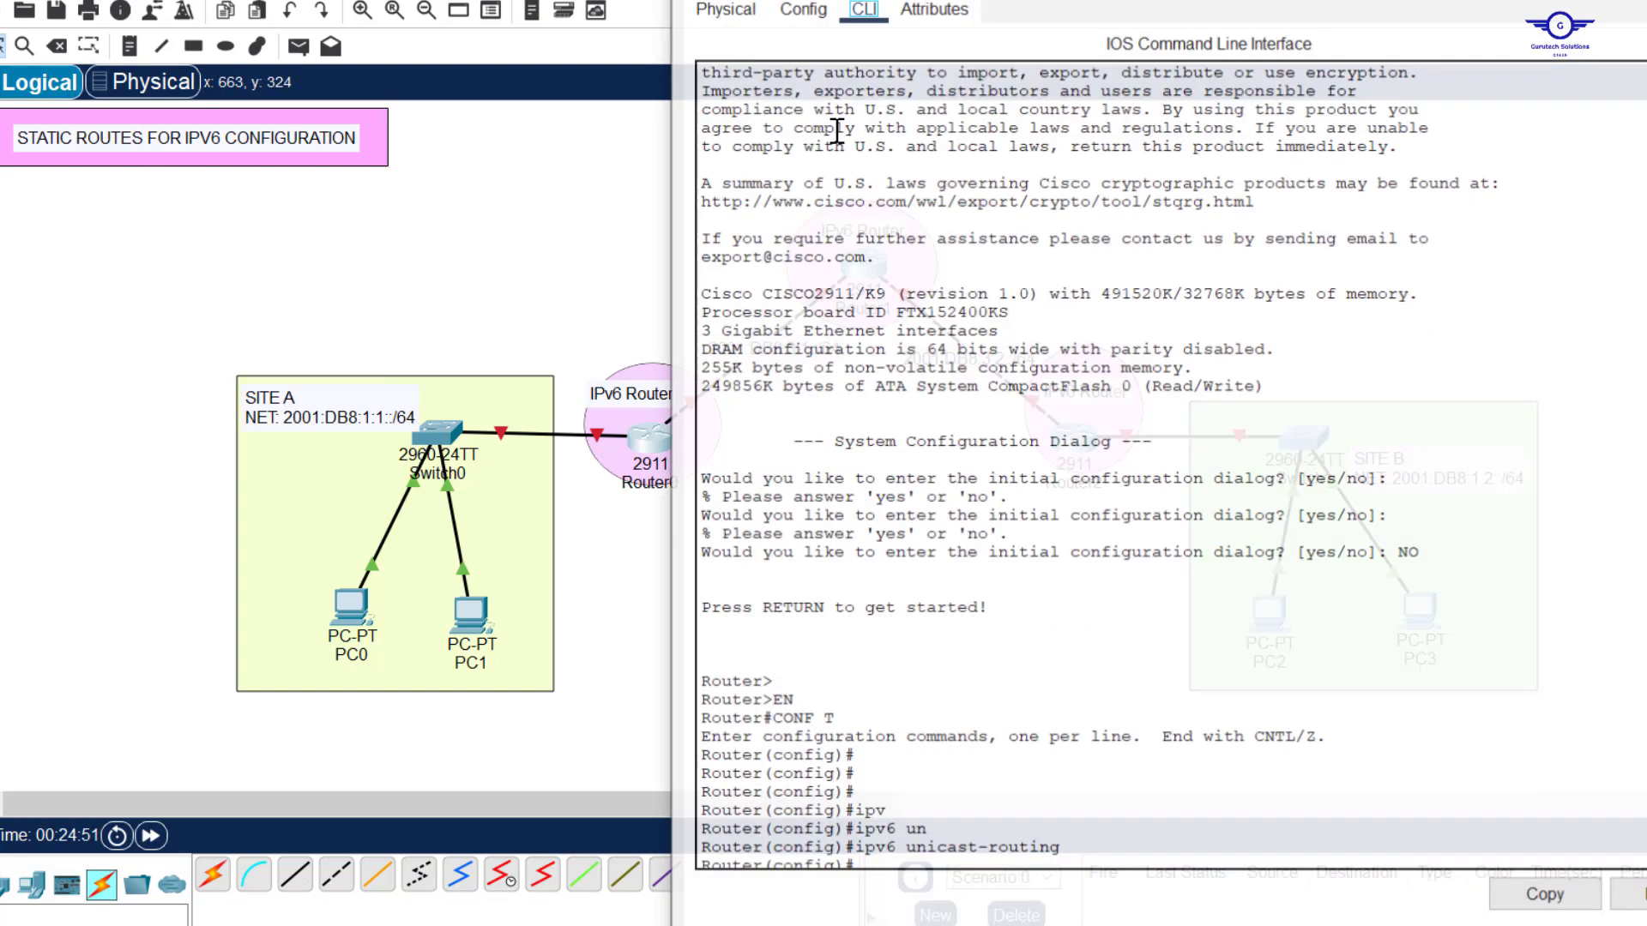
pyautogui.moveTo(927, 0); pyautogui.dragTo(927, 161)
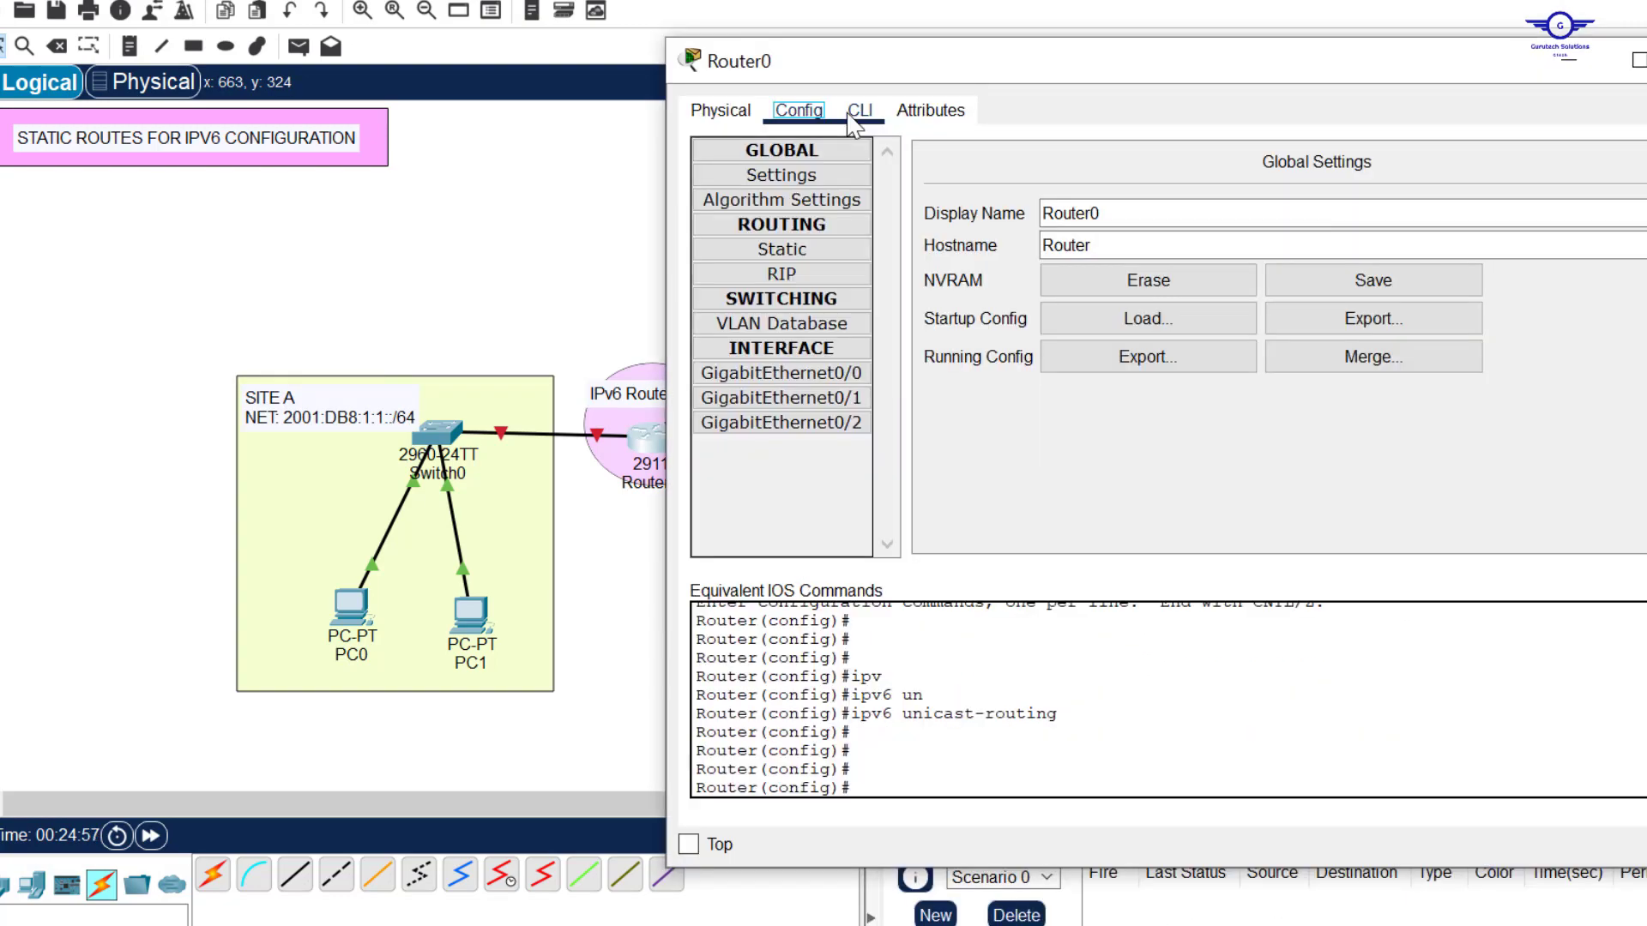
pyautogui.click(861, 110)
pyautogui.press('Return')
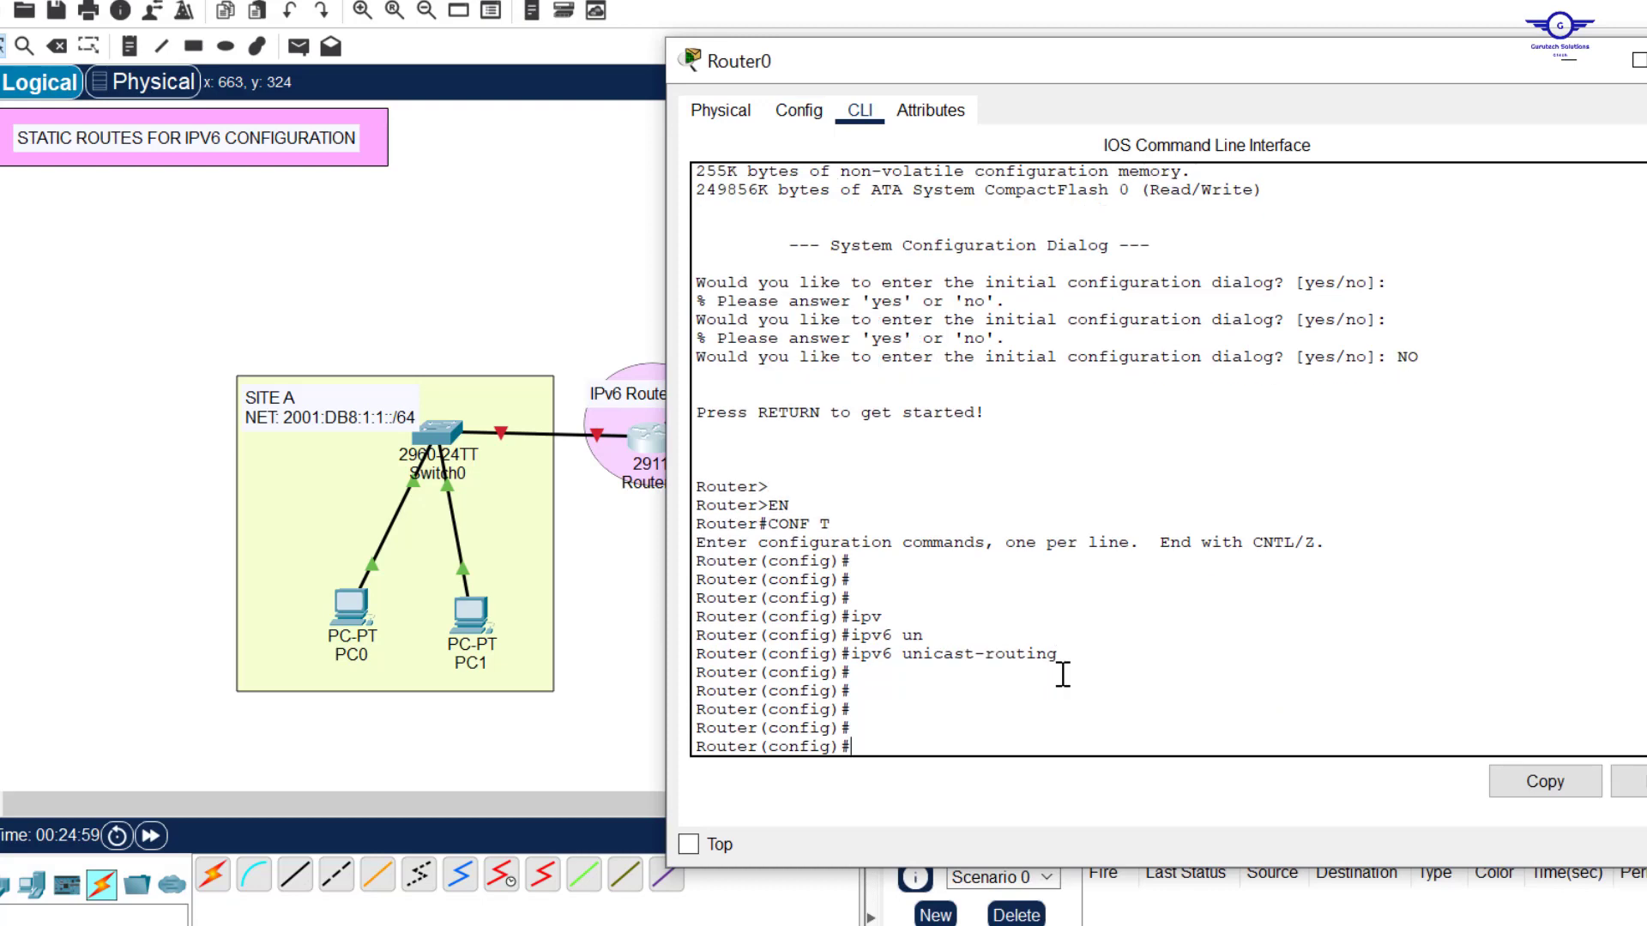
pyautogui.press('Return')
pyautogui.write('int gig0/1')
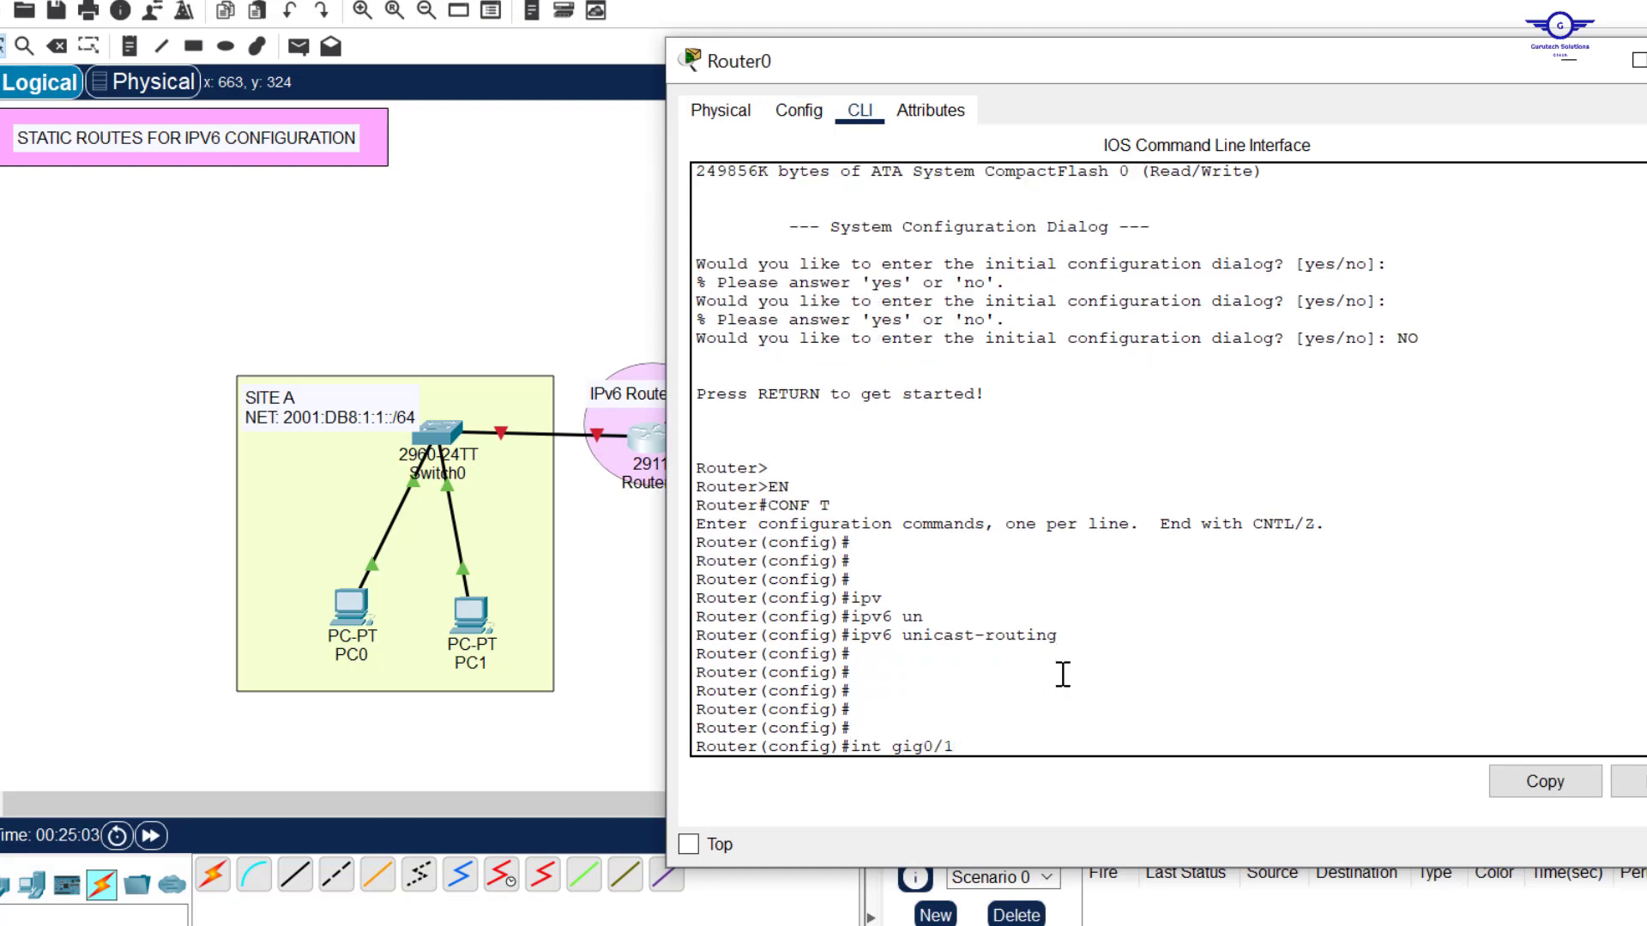
pyautogui.press('Return')
pyautogui.press('Return')
pyautogui.press('Return')
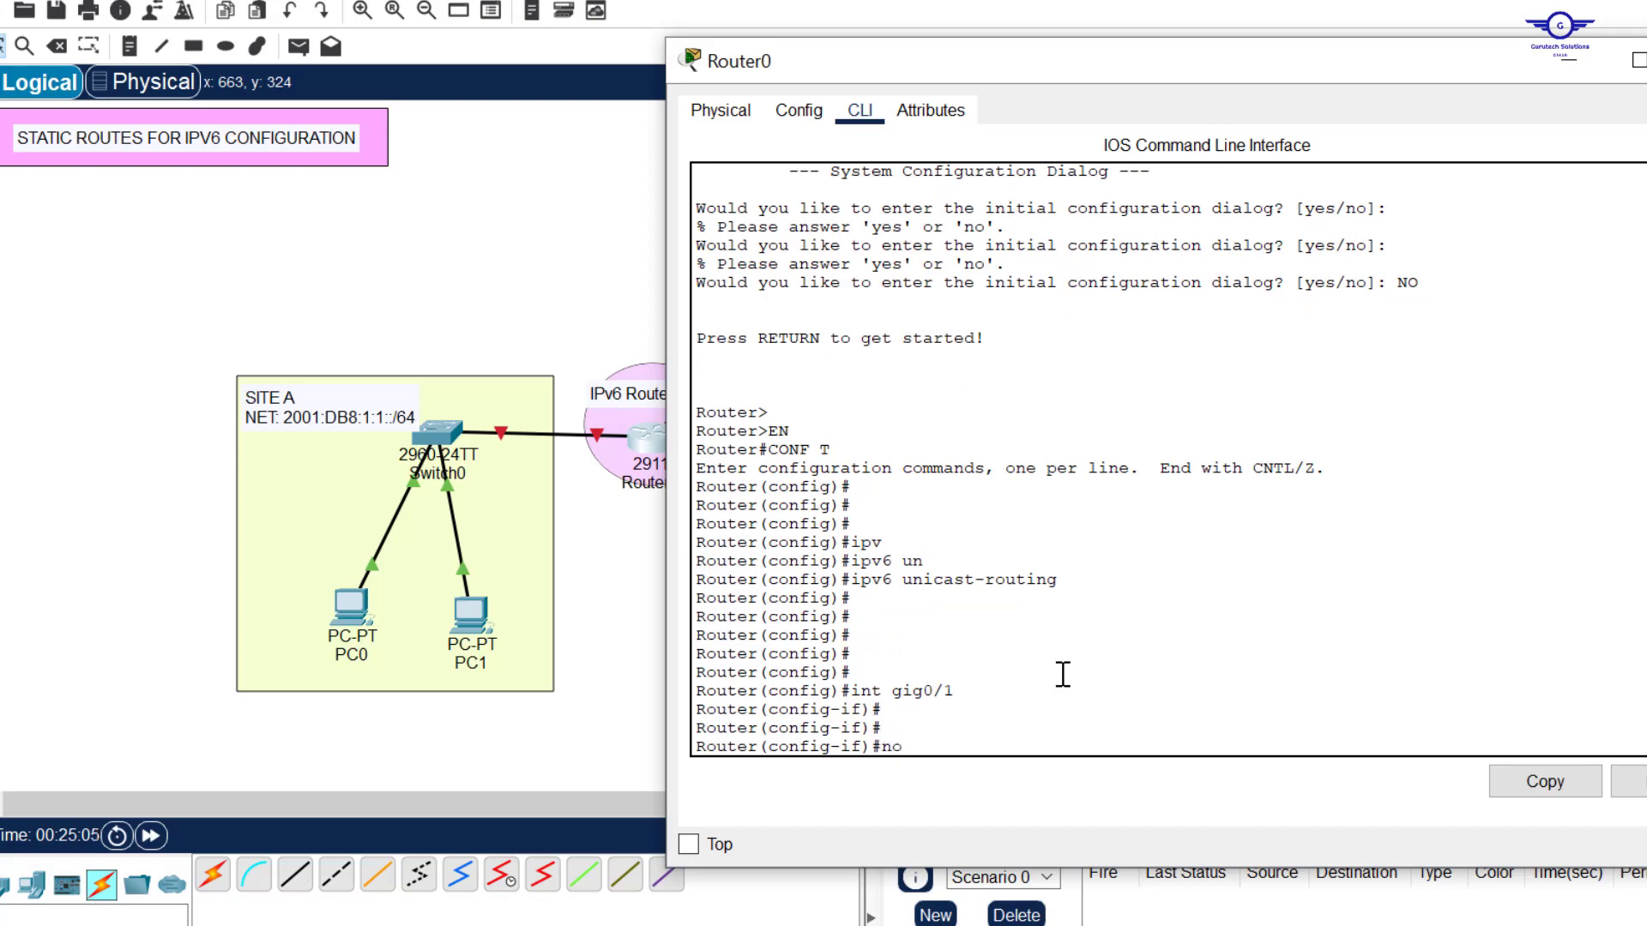
# - Bring up Router0's GigabitEthernet0/1 interface with no shut
pyautogui.write('no shut')
pyautogui.press('Return')
pyautogui.press('Return')
pyautogui.press('Return')
pyautogui.press('Return')
pyautogui.press('Return')
pyautogui.press('Return')
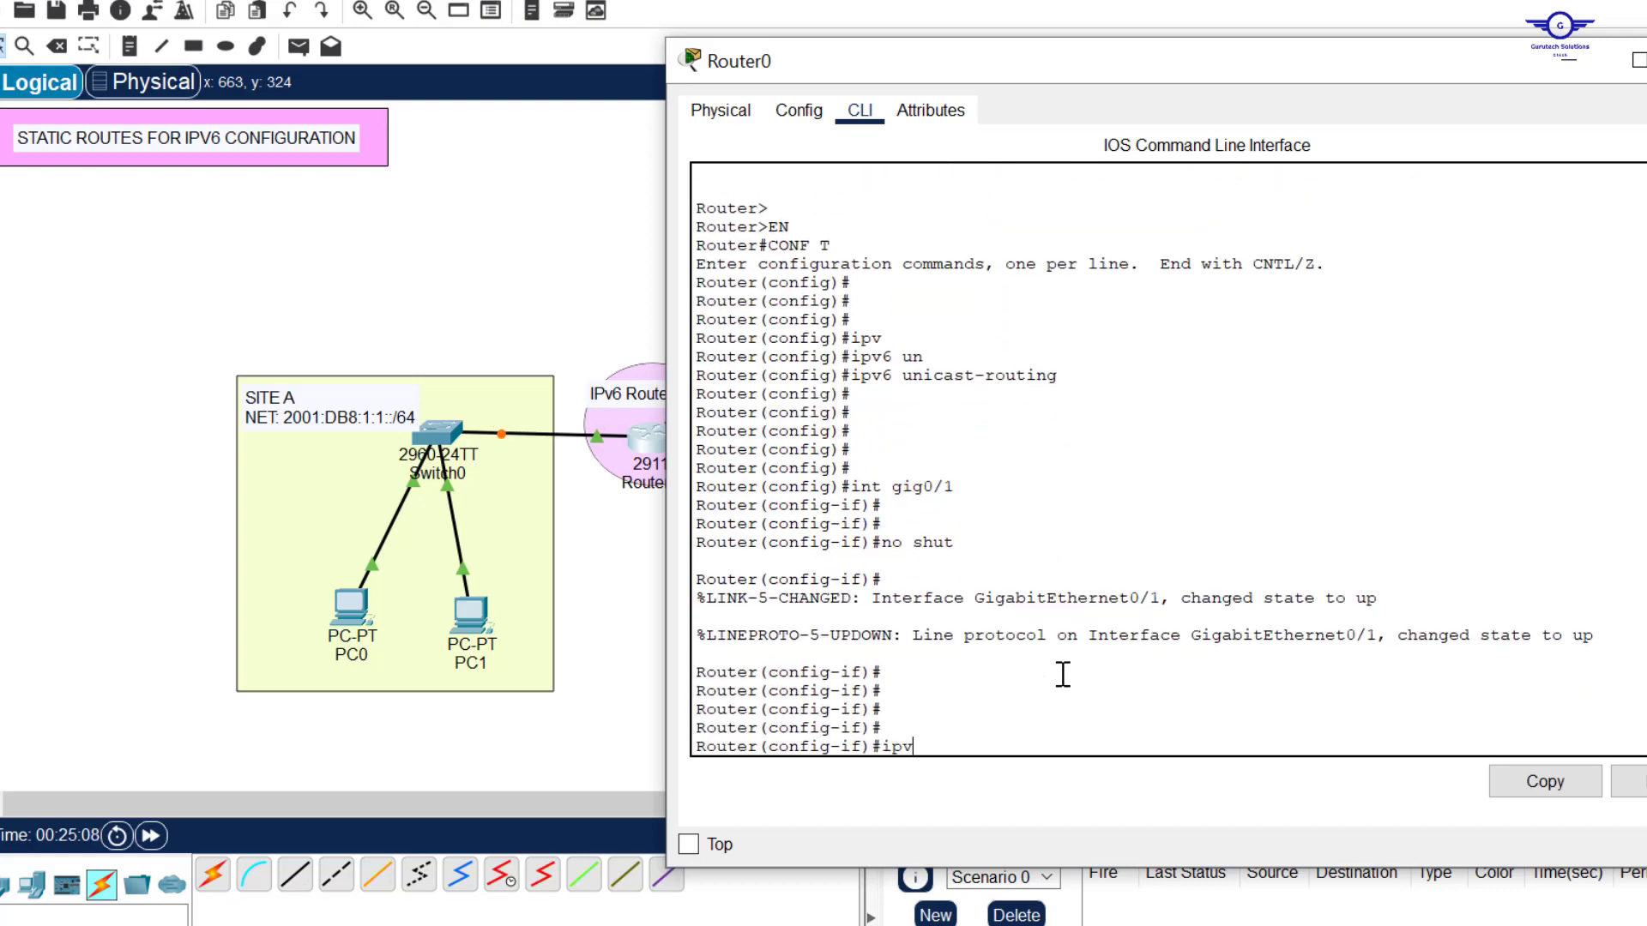
# - Set the link-local address of Router0's gig0/1 interface with ipv6 address fe80::1 link-local
pyautogui.write('ipv')
pyautogui.press('Tab')
pyautogui.write('a')
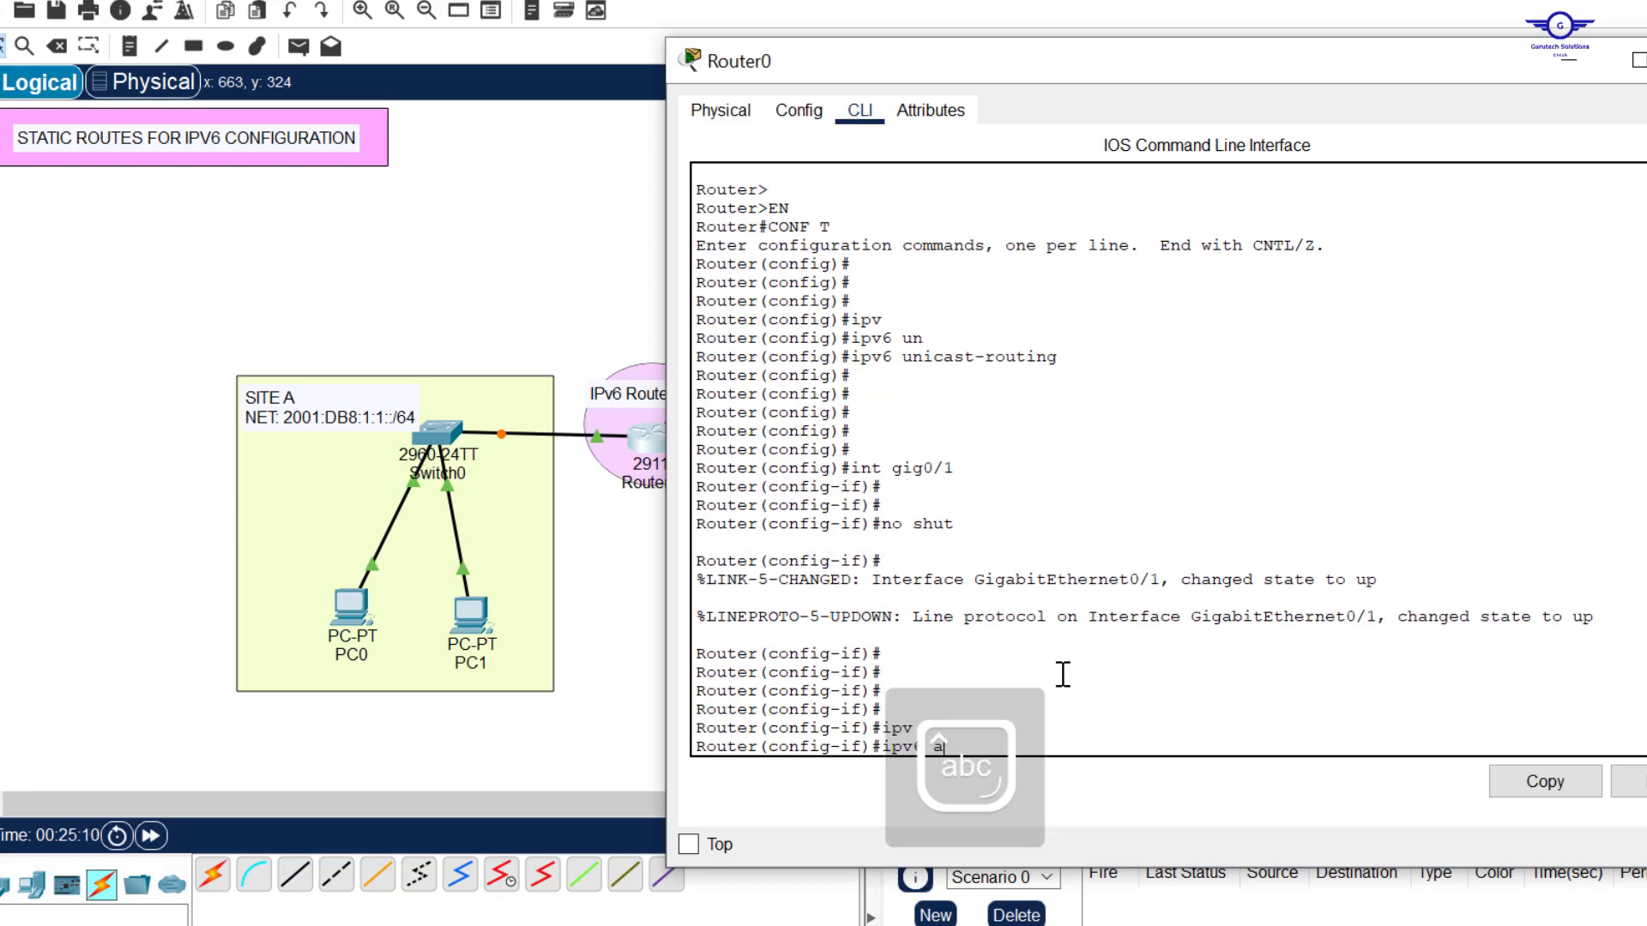
pyautogui.write('d')
pyautogui.press('Tab')
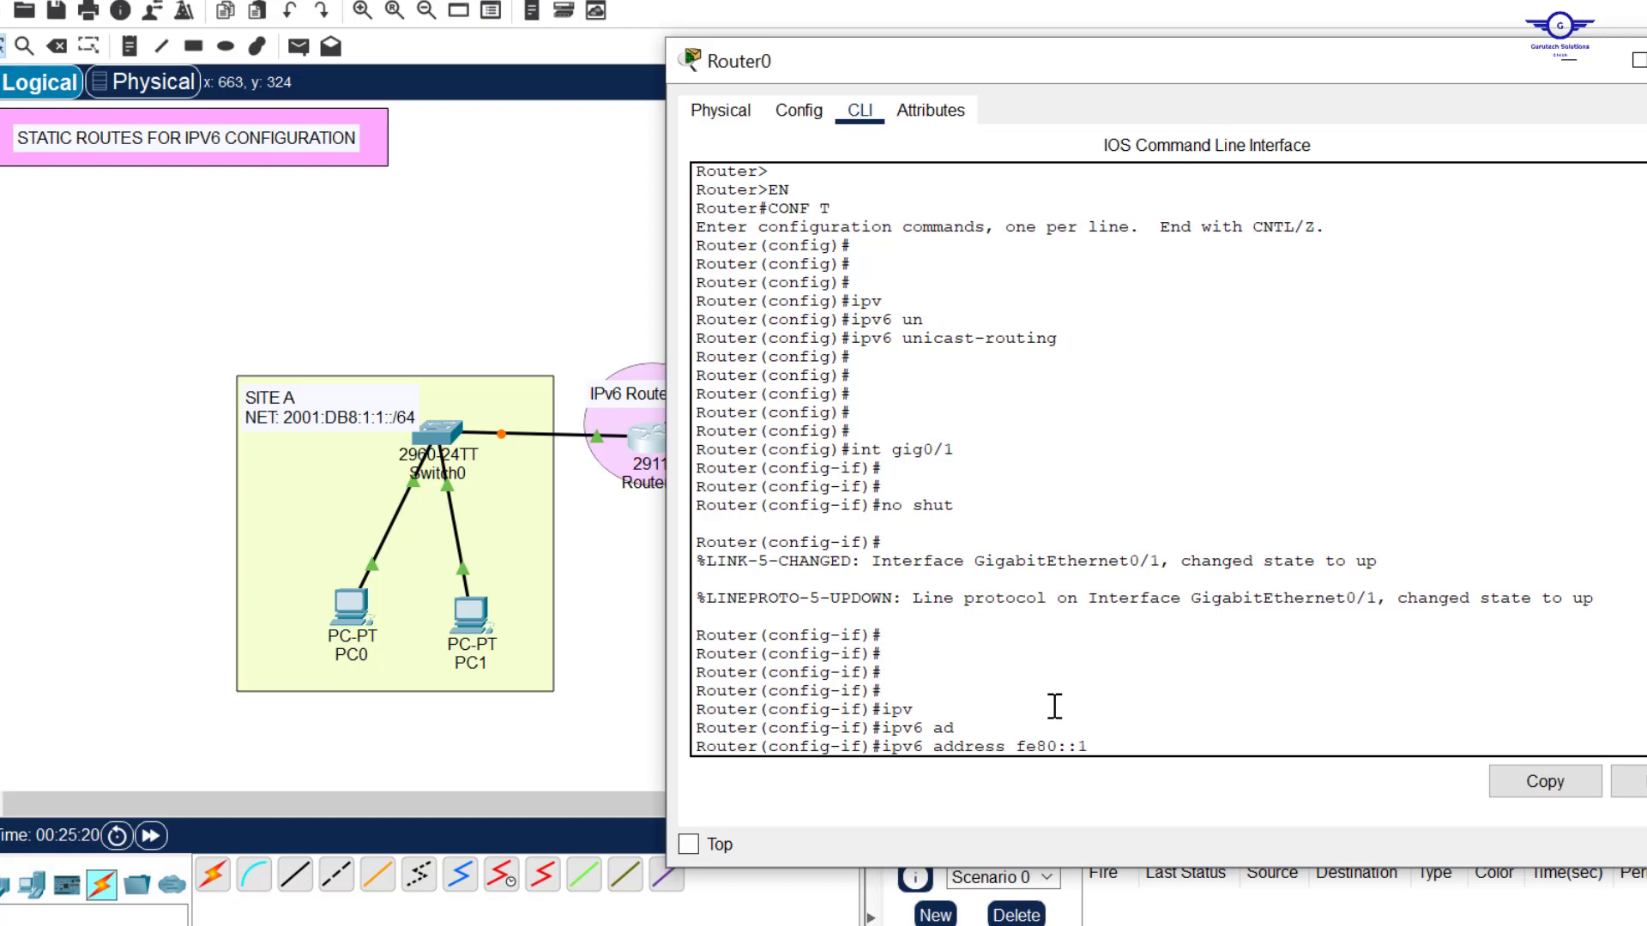
pyautogui.write('i')
pyautogui.press('Tab')
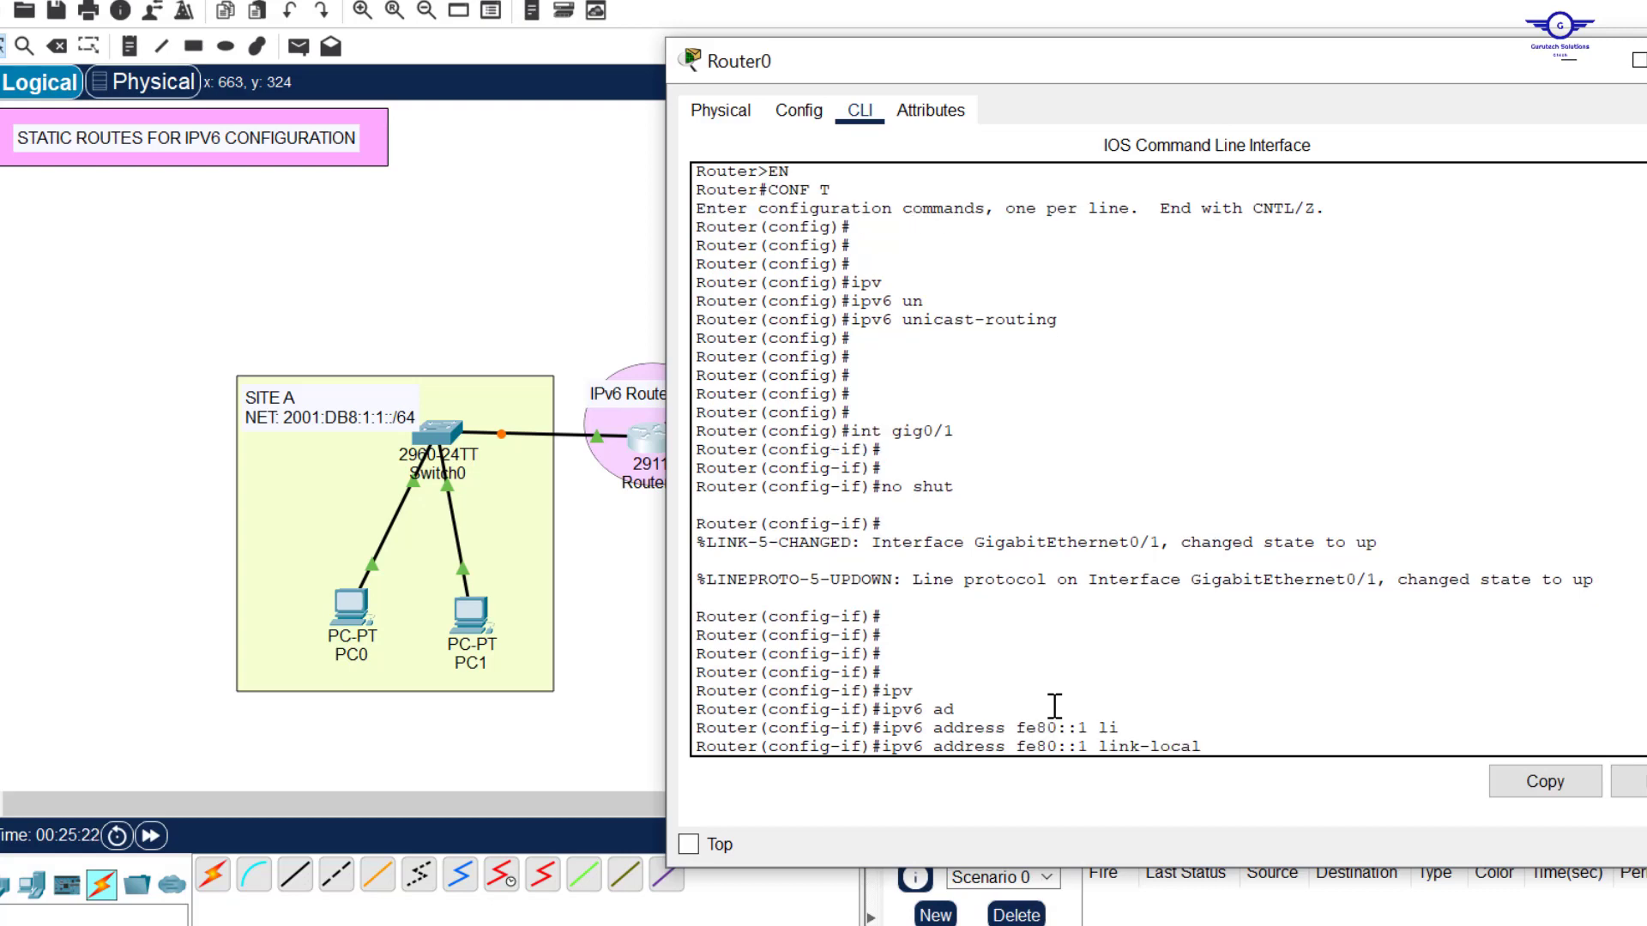
pyautogui.press('Return')
pyautogui.press('Return')
pyautogui.press('Return')
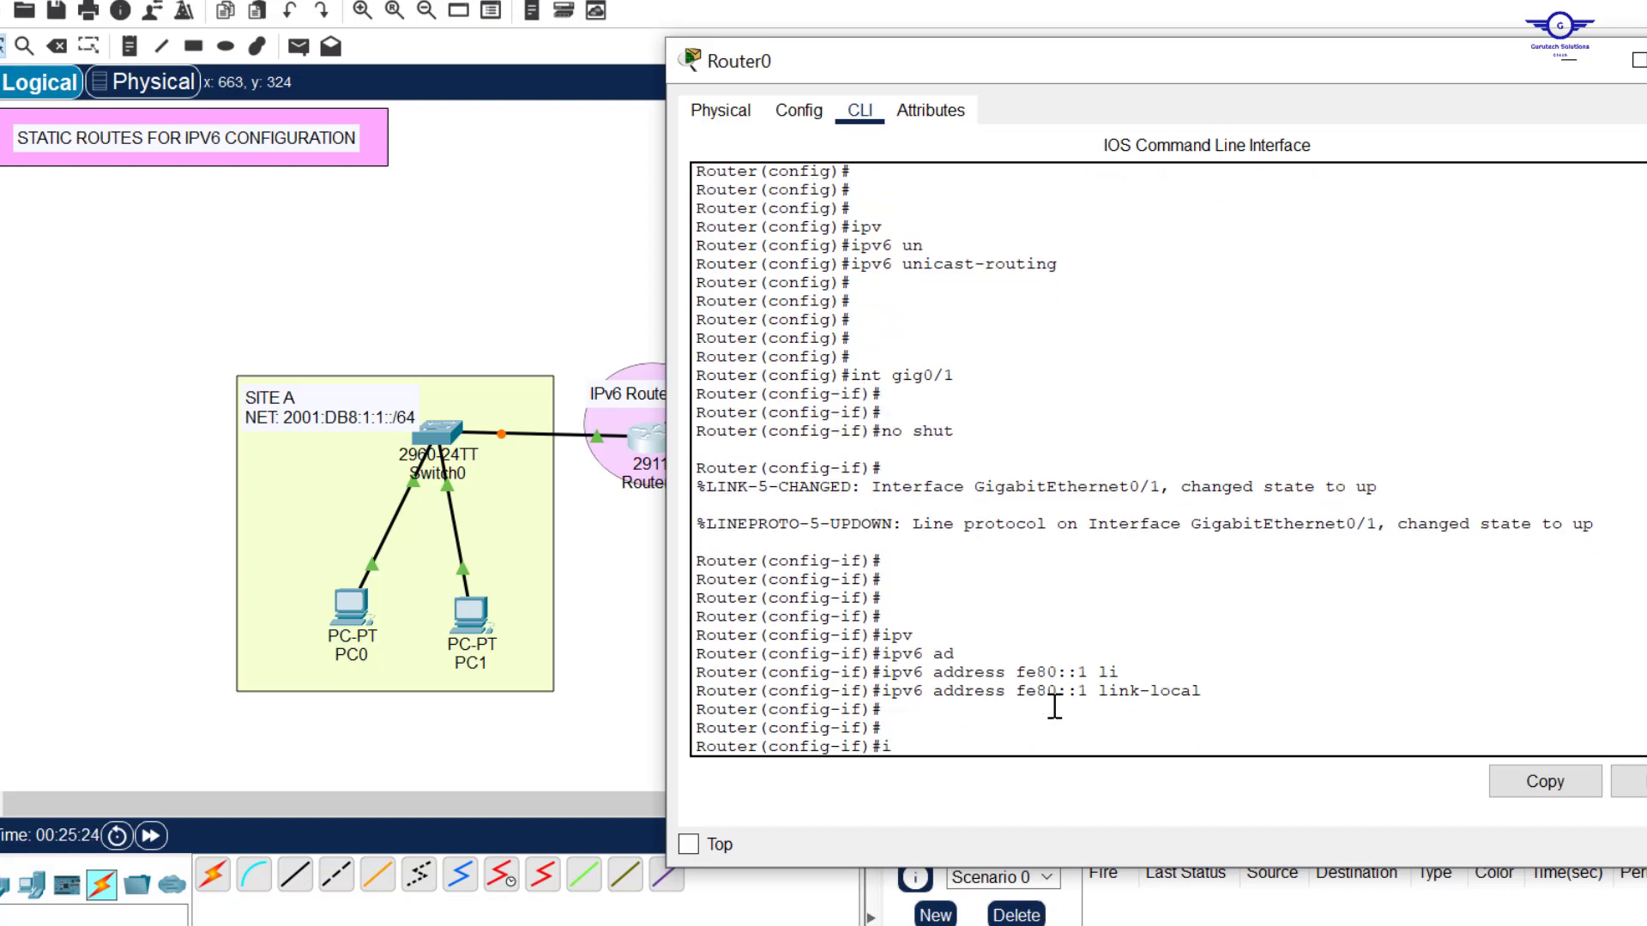
# - Assign the IPv6 address 2001:DB8:1:1::1/64 to Router0's gig0/1 and exit interface configuration mode
pyautogui.write('ipv')
pyautogui.press('Tab')
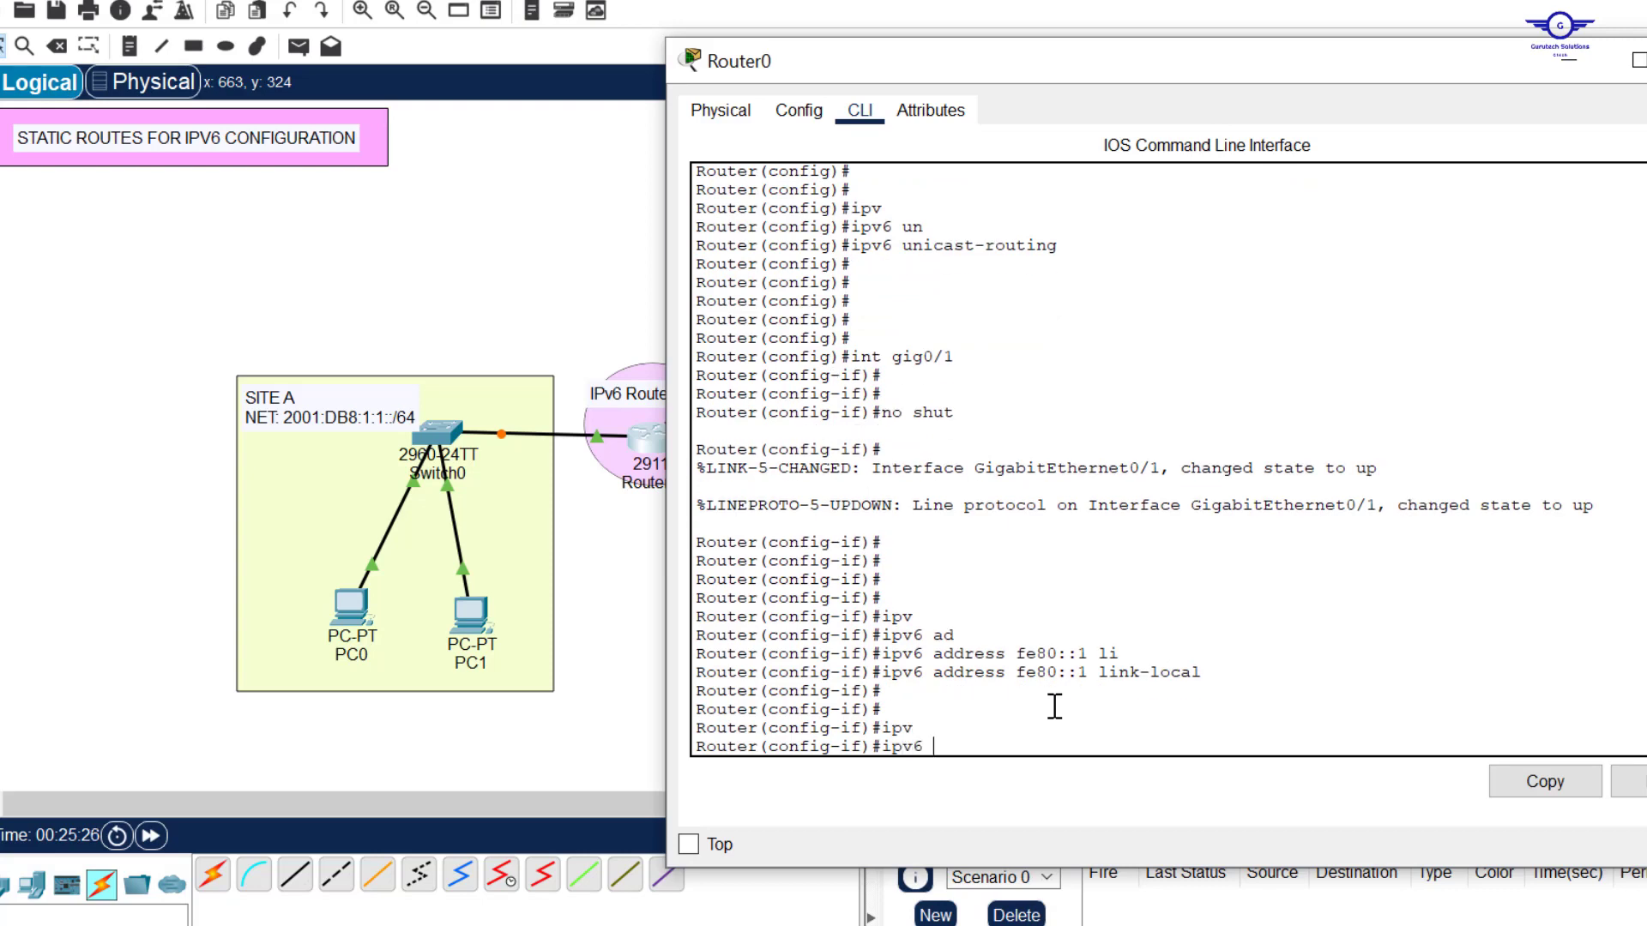
pyautogui.write('ad')
pyautogui.press('Tab')
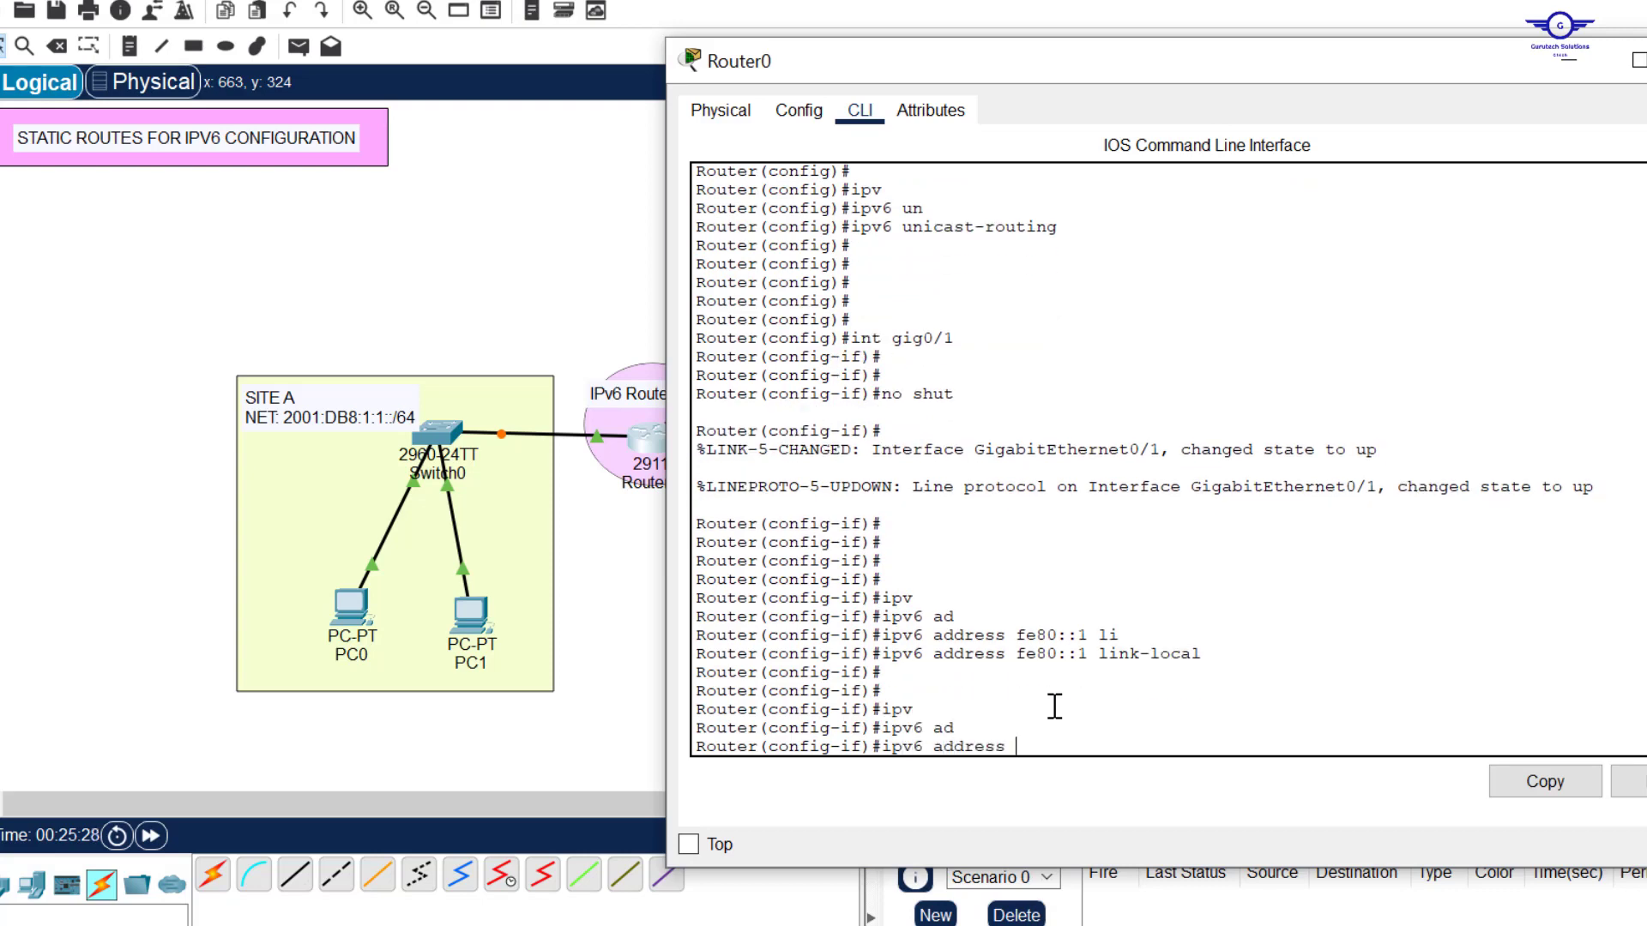
pyautogui.click(1628, 780)
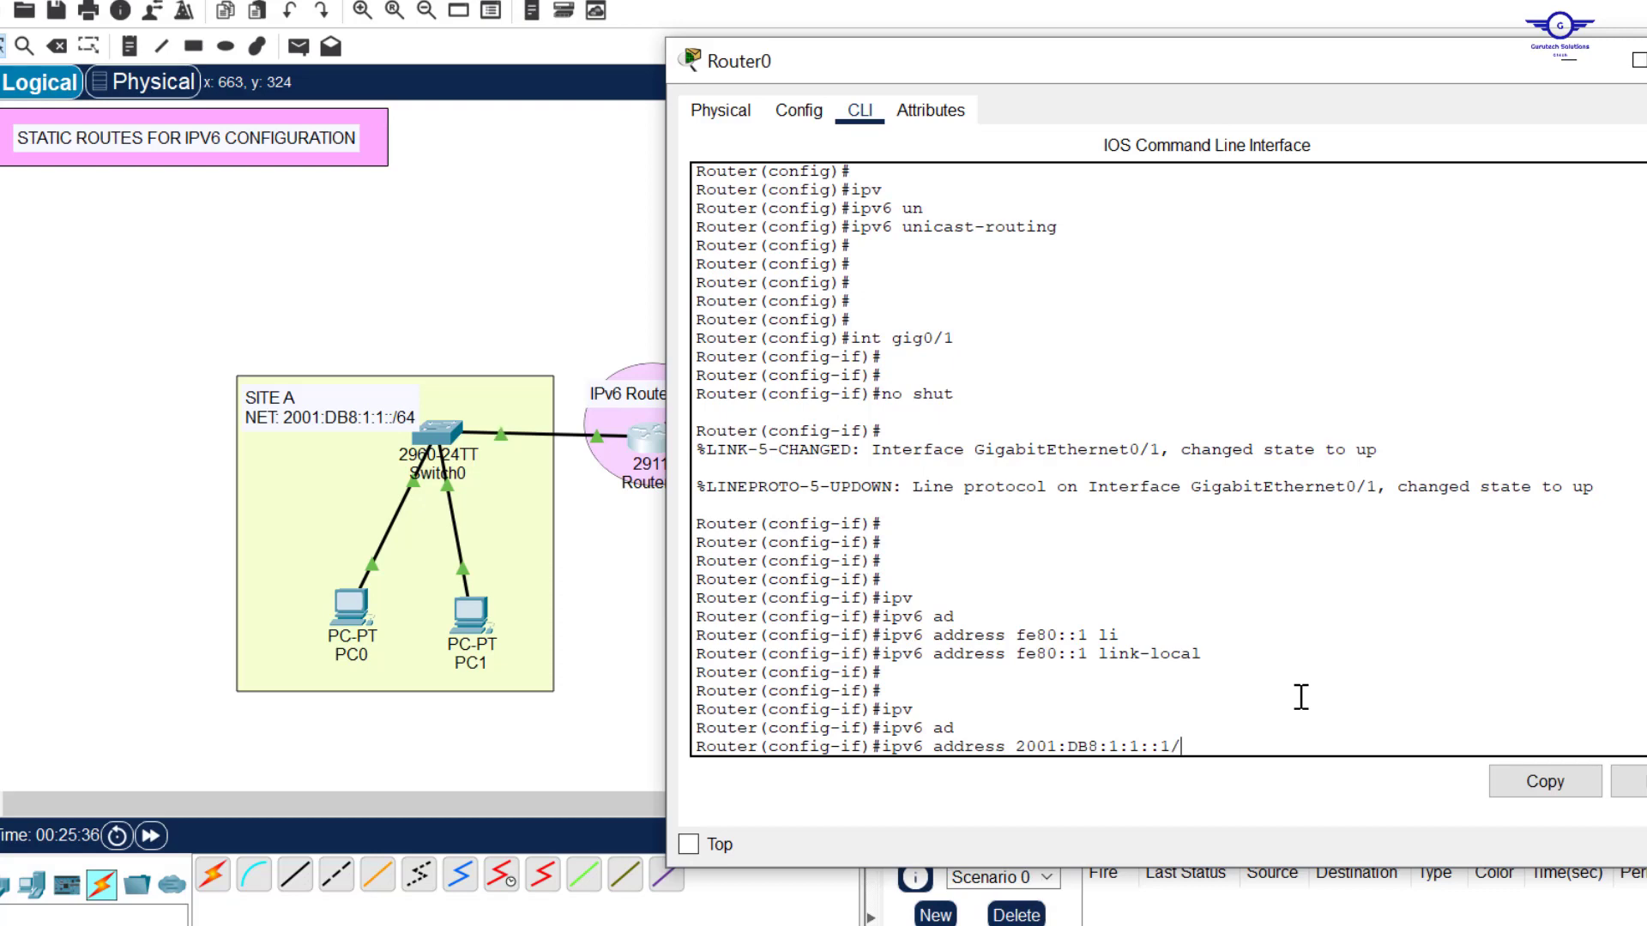
pyautogui.press('Return')
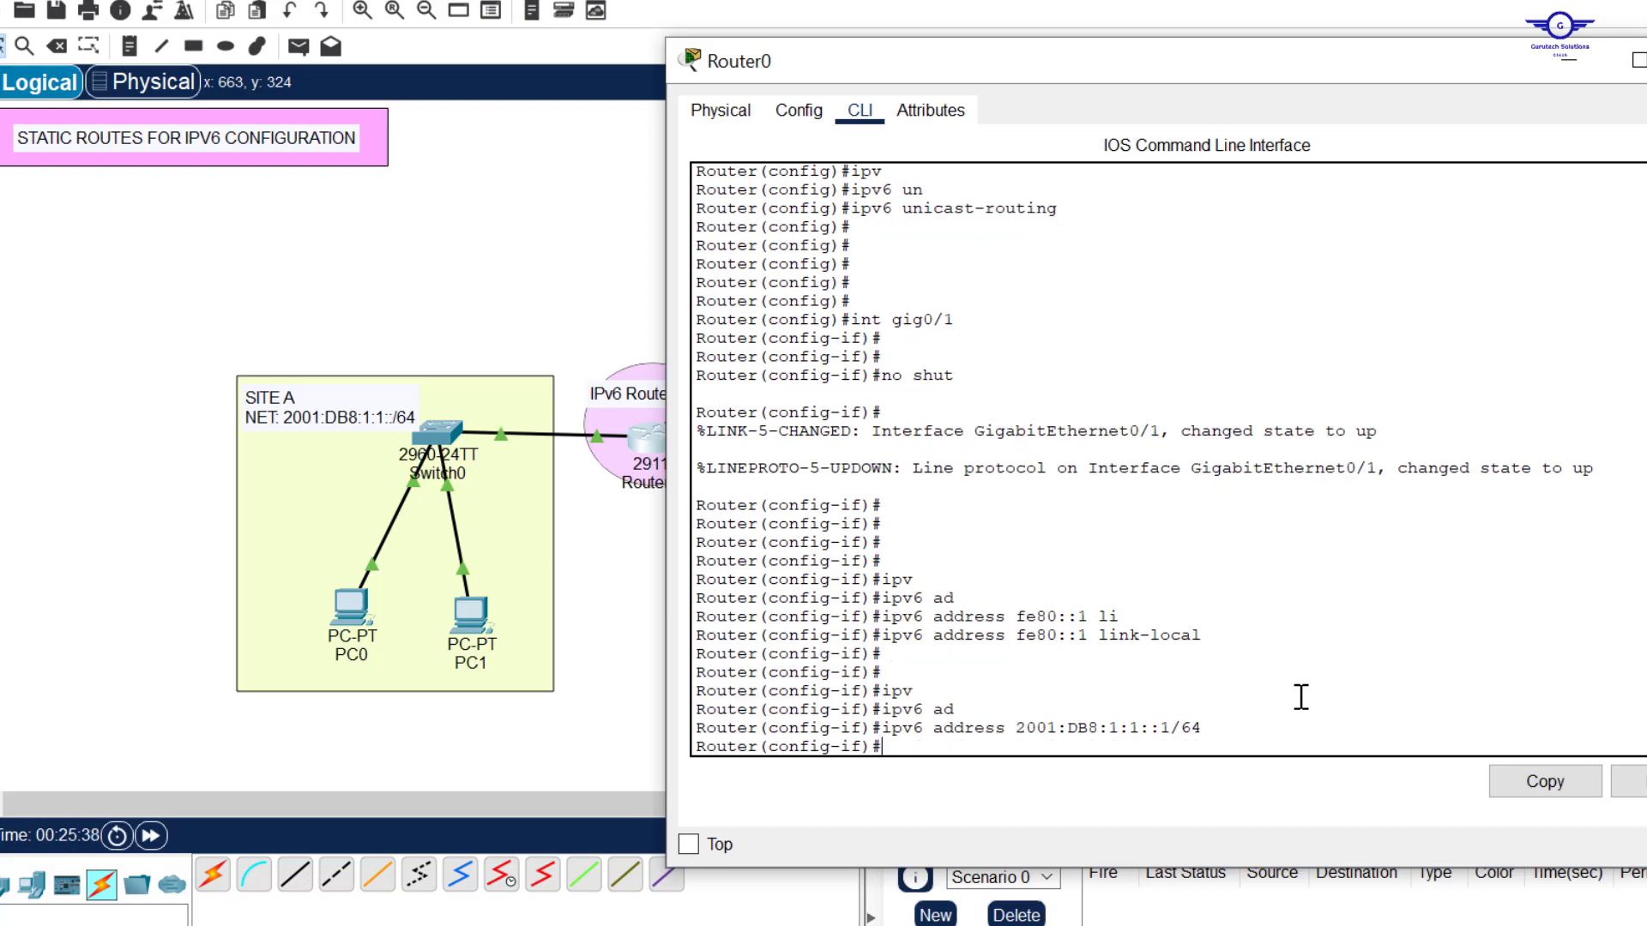
pyautogui.press('Return')
pyautogui.press('Return')
pyautogui.press('Return')
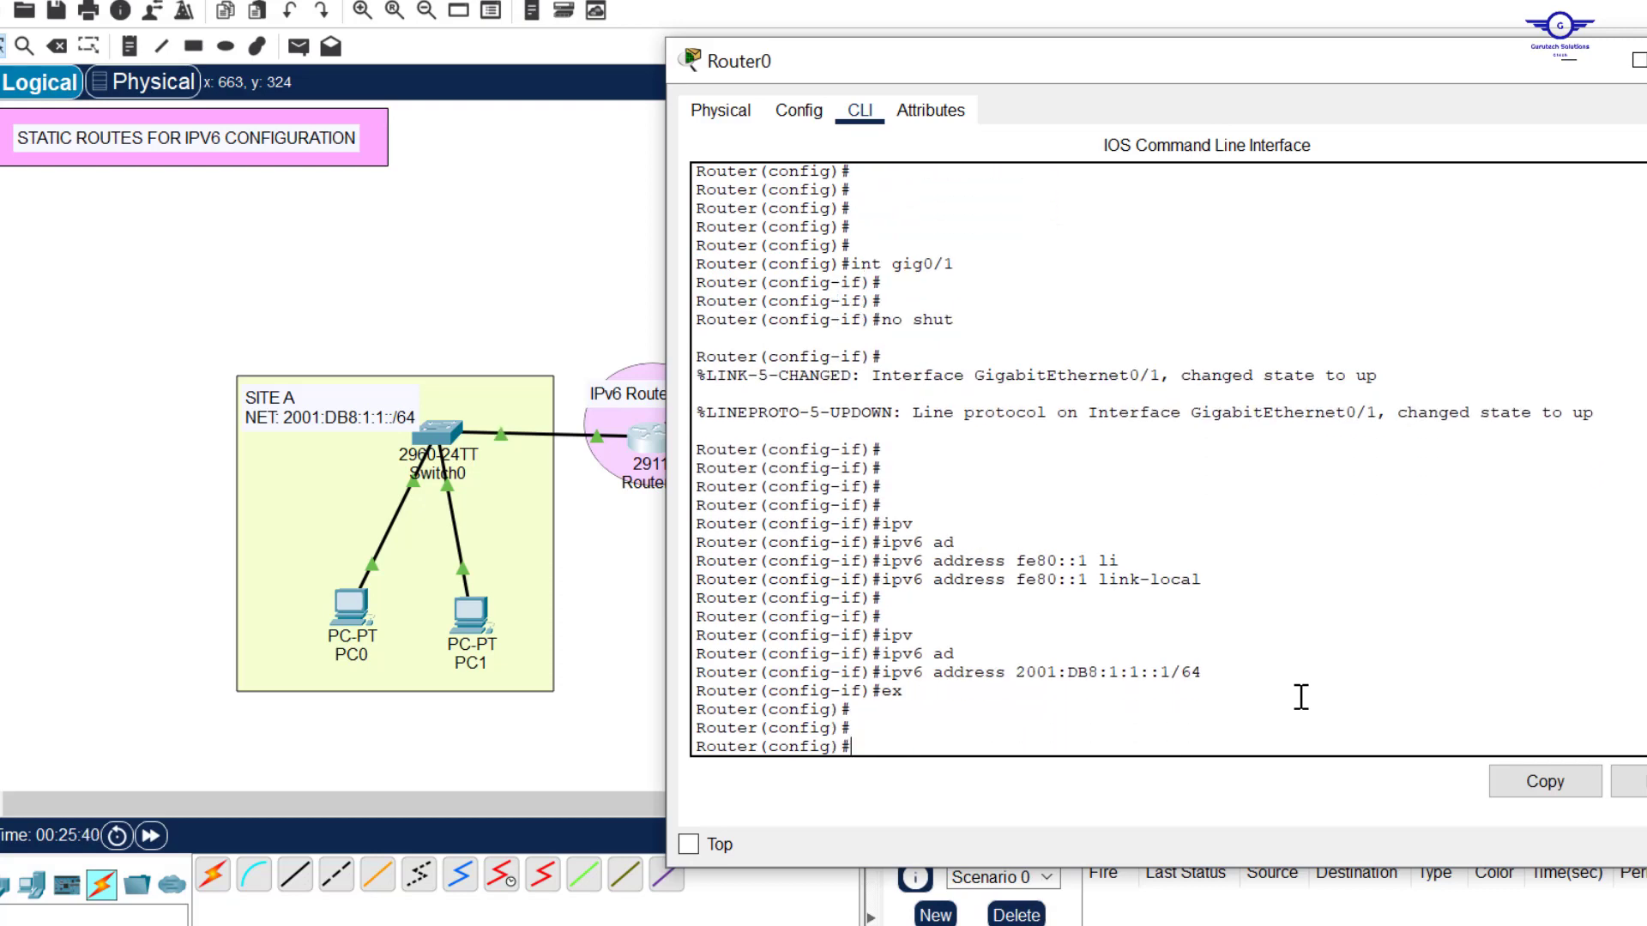
# - Select the 2001:DB8:3:1:: prefix in the network label of the link between Router0 and Router1
pyautogui.click(534, 269)
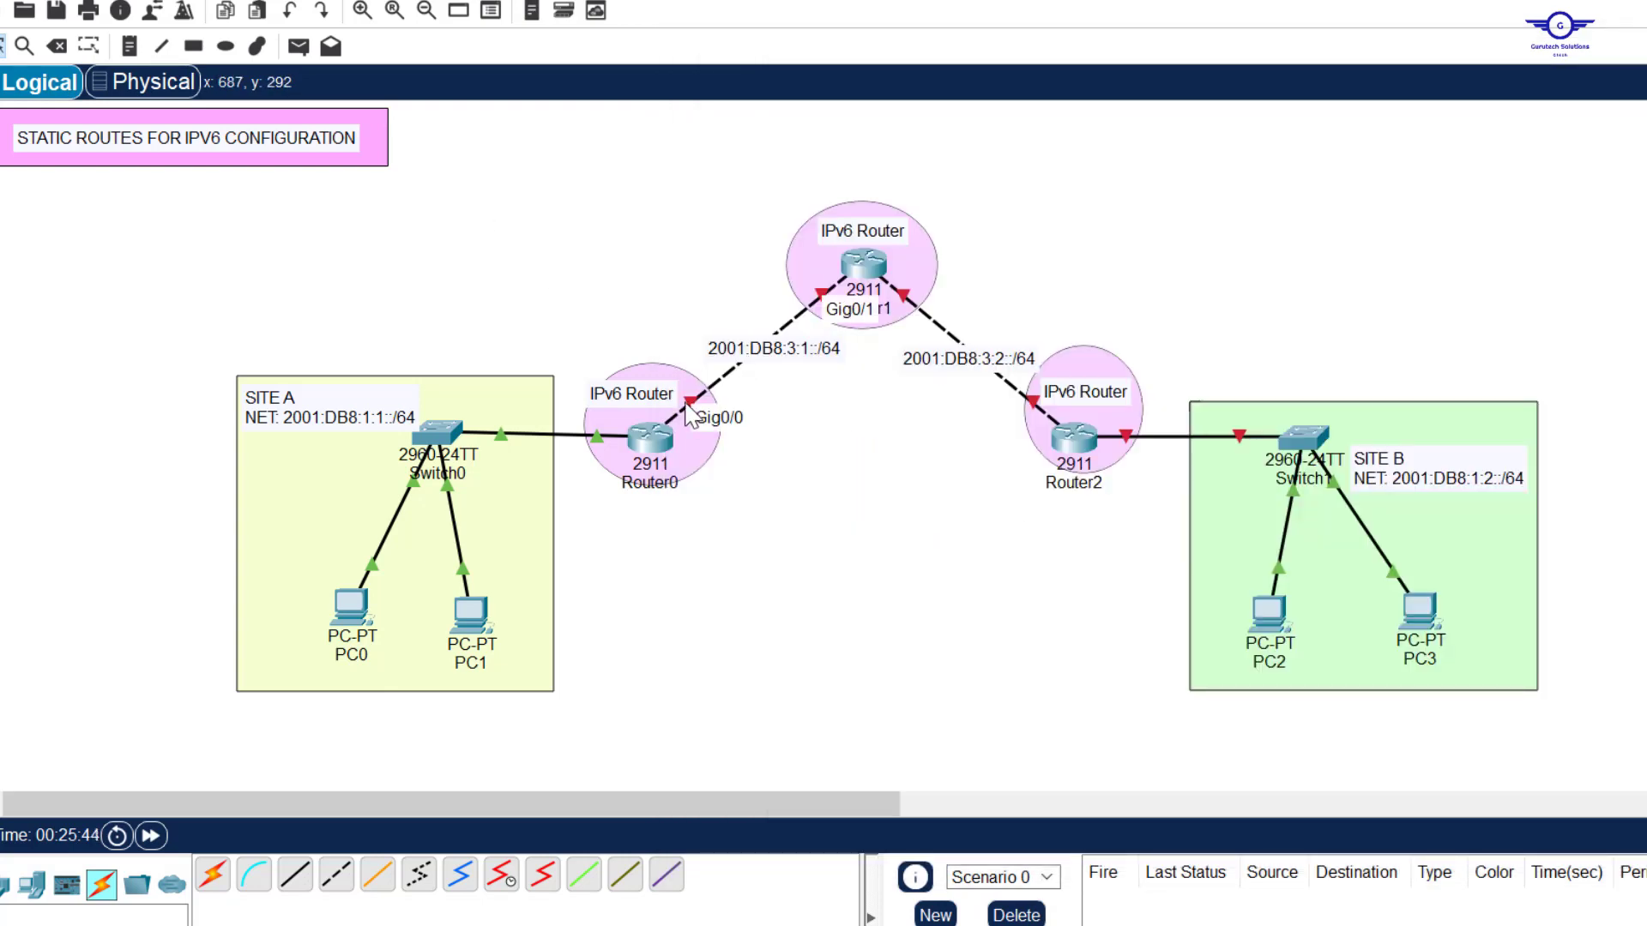
pyautogui.click(780, 354)
pyautogui.moveTo(738, 335); pyautogui.dragTo(668, 339)
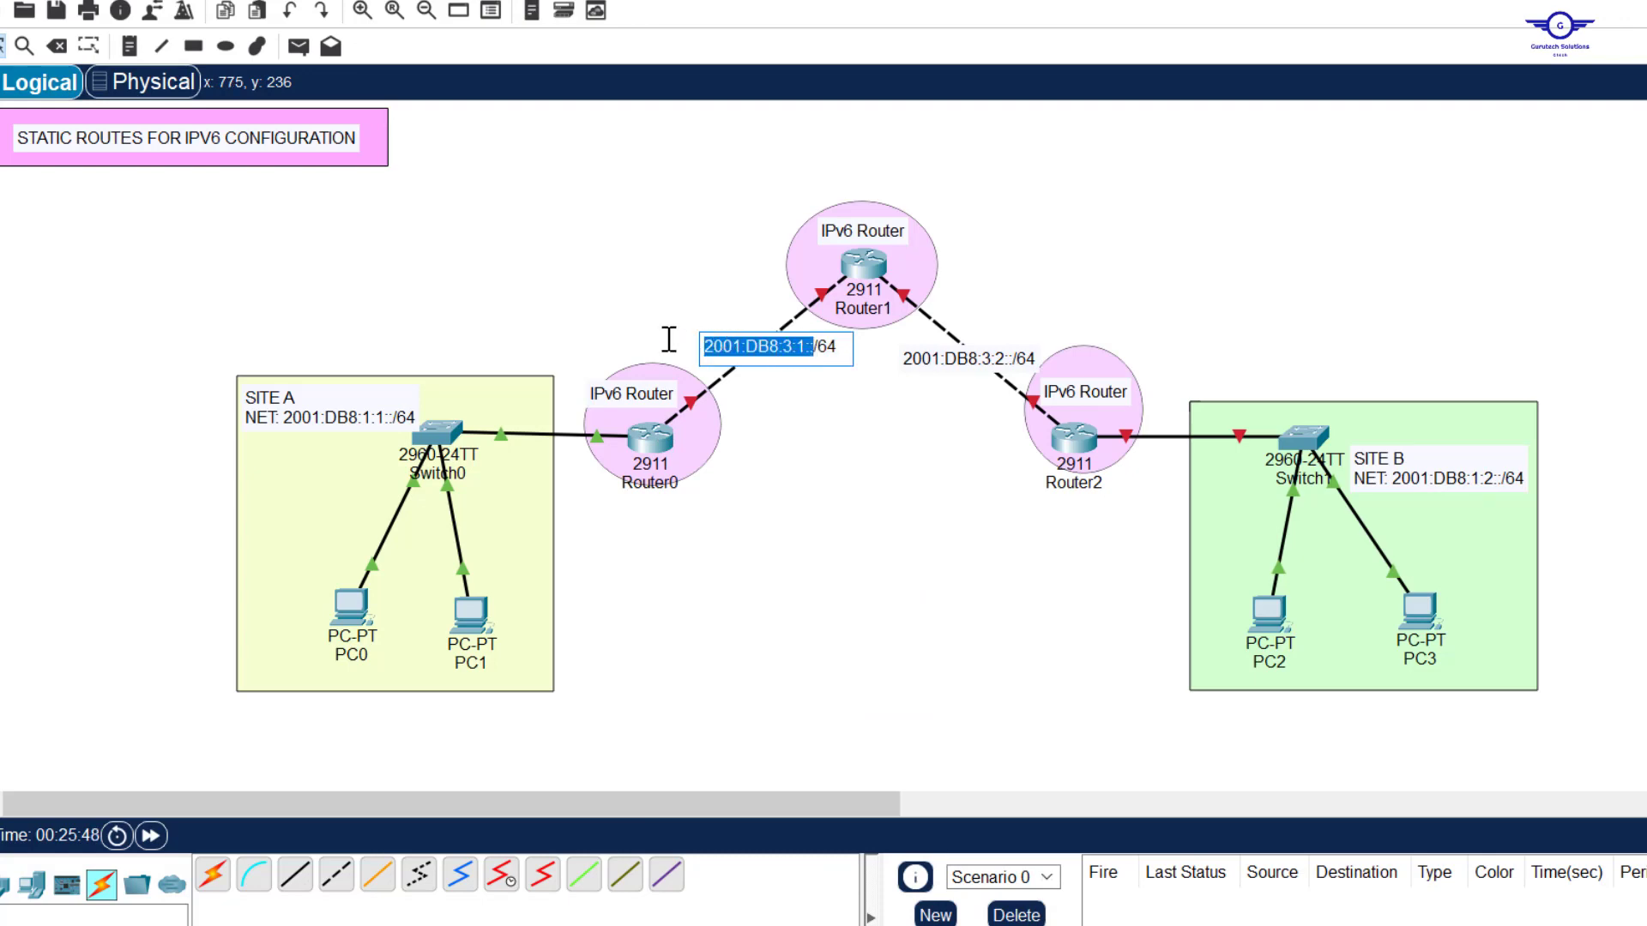
# - Return to Router0's command line and enter interface configuration mode with int gig0/0
pyautogui.click(646, 439)
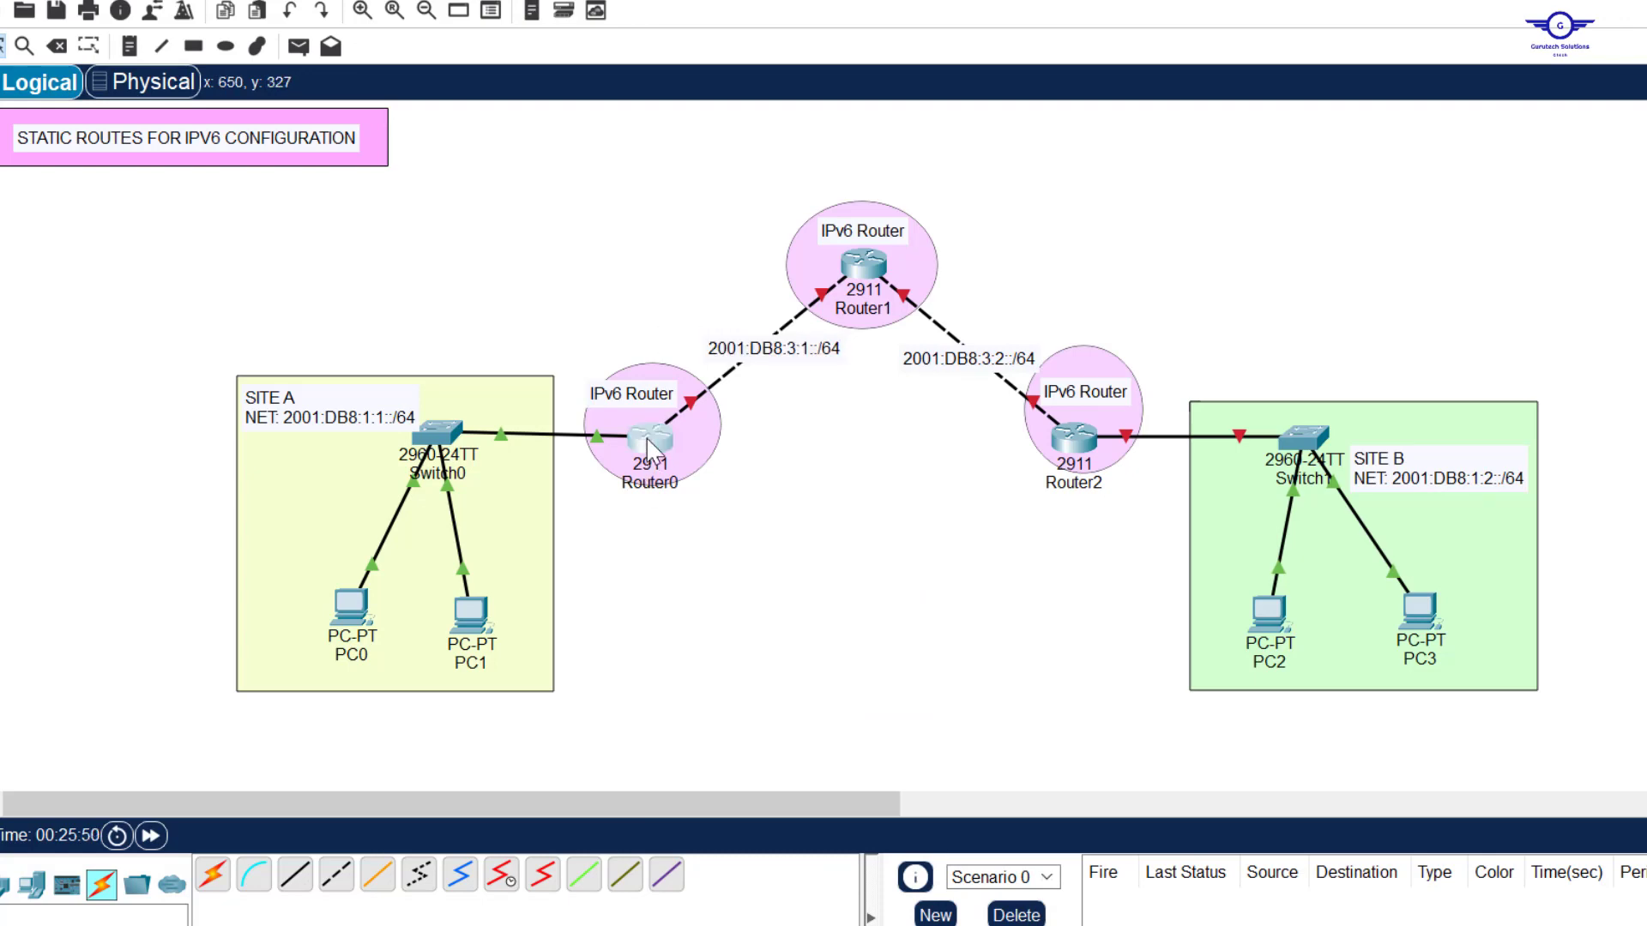
pyautogui.press('Up')
pyautogui.press('Up')
pyautogui.press('Up')
pyautogui.press('Up')
pyautogui.press('Up')
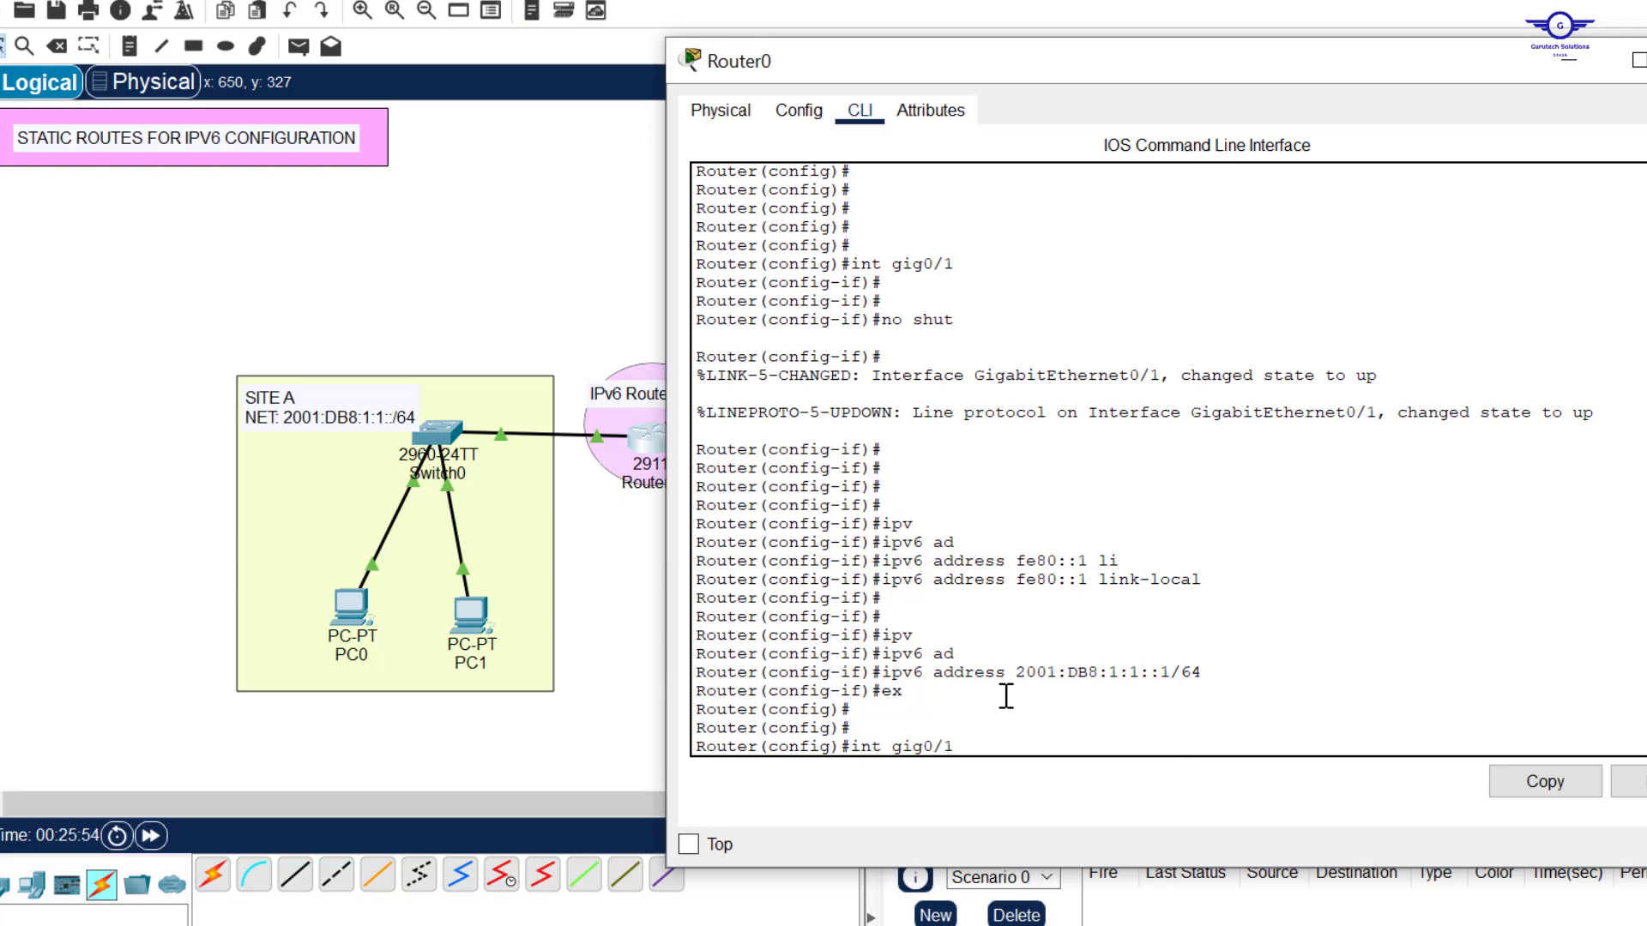
pyautogui.press('Down')
pyautogui.press('Return')
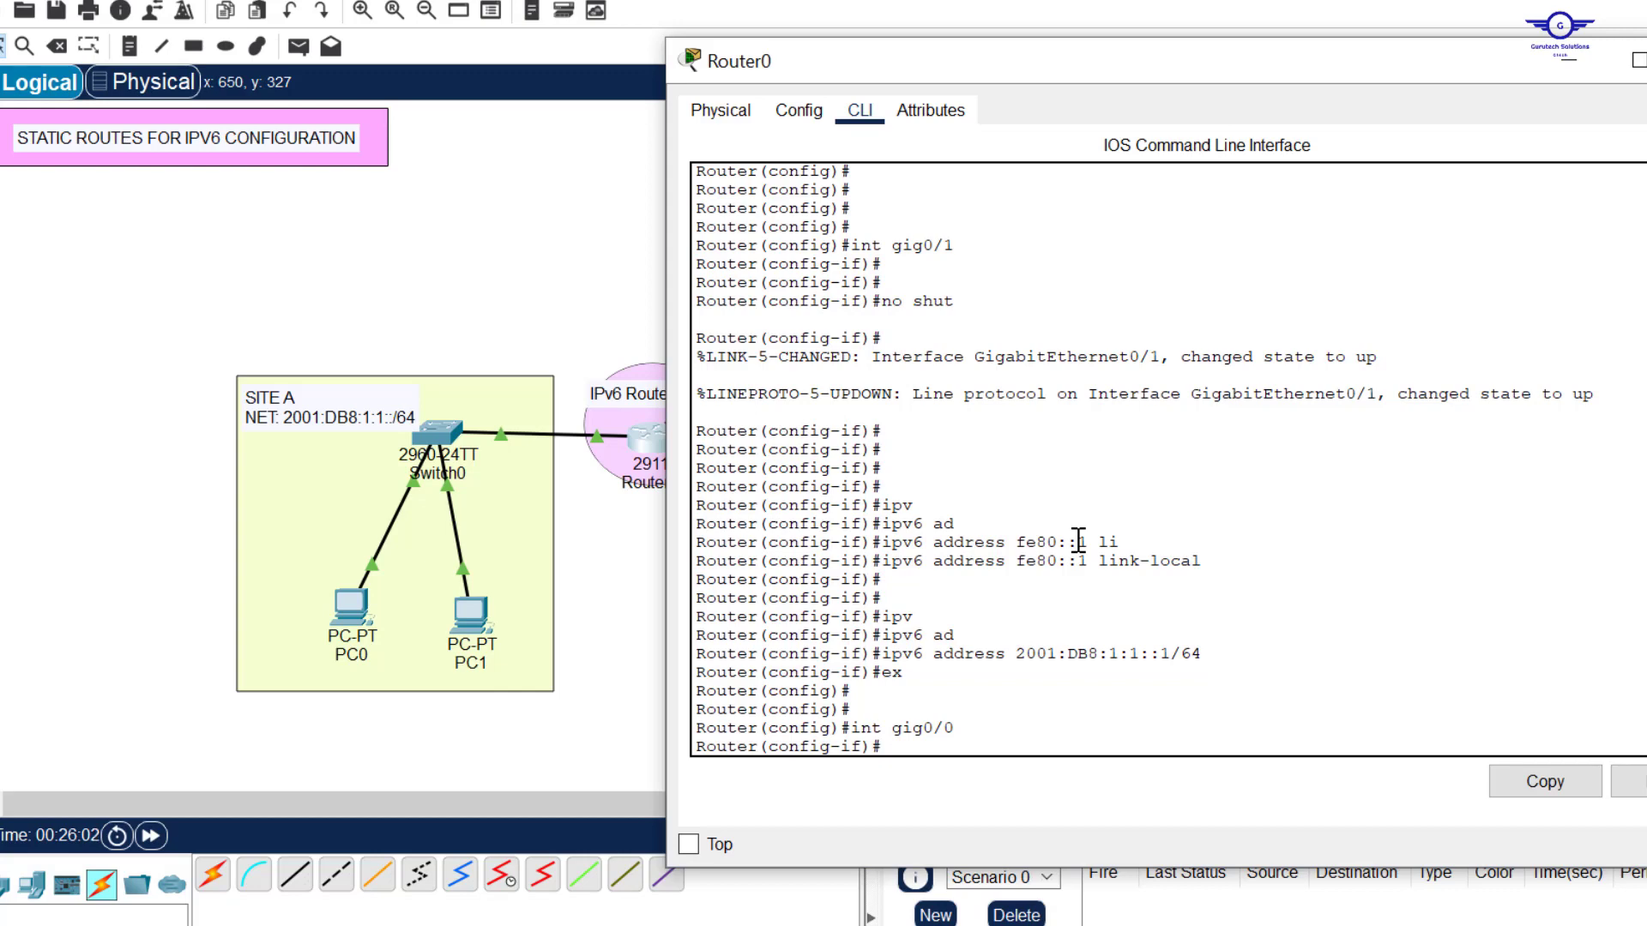
# - Glance at the Router0–Router1 link in the topology, and enable Router0's gig0/0 interface with no shutdown
pyautogui.click(598, 236)
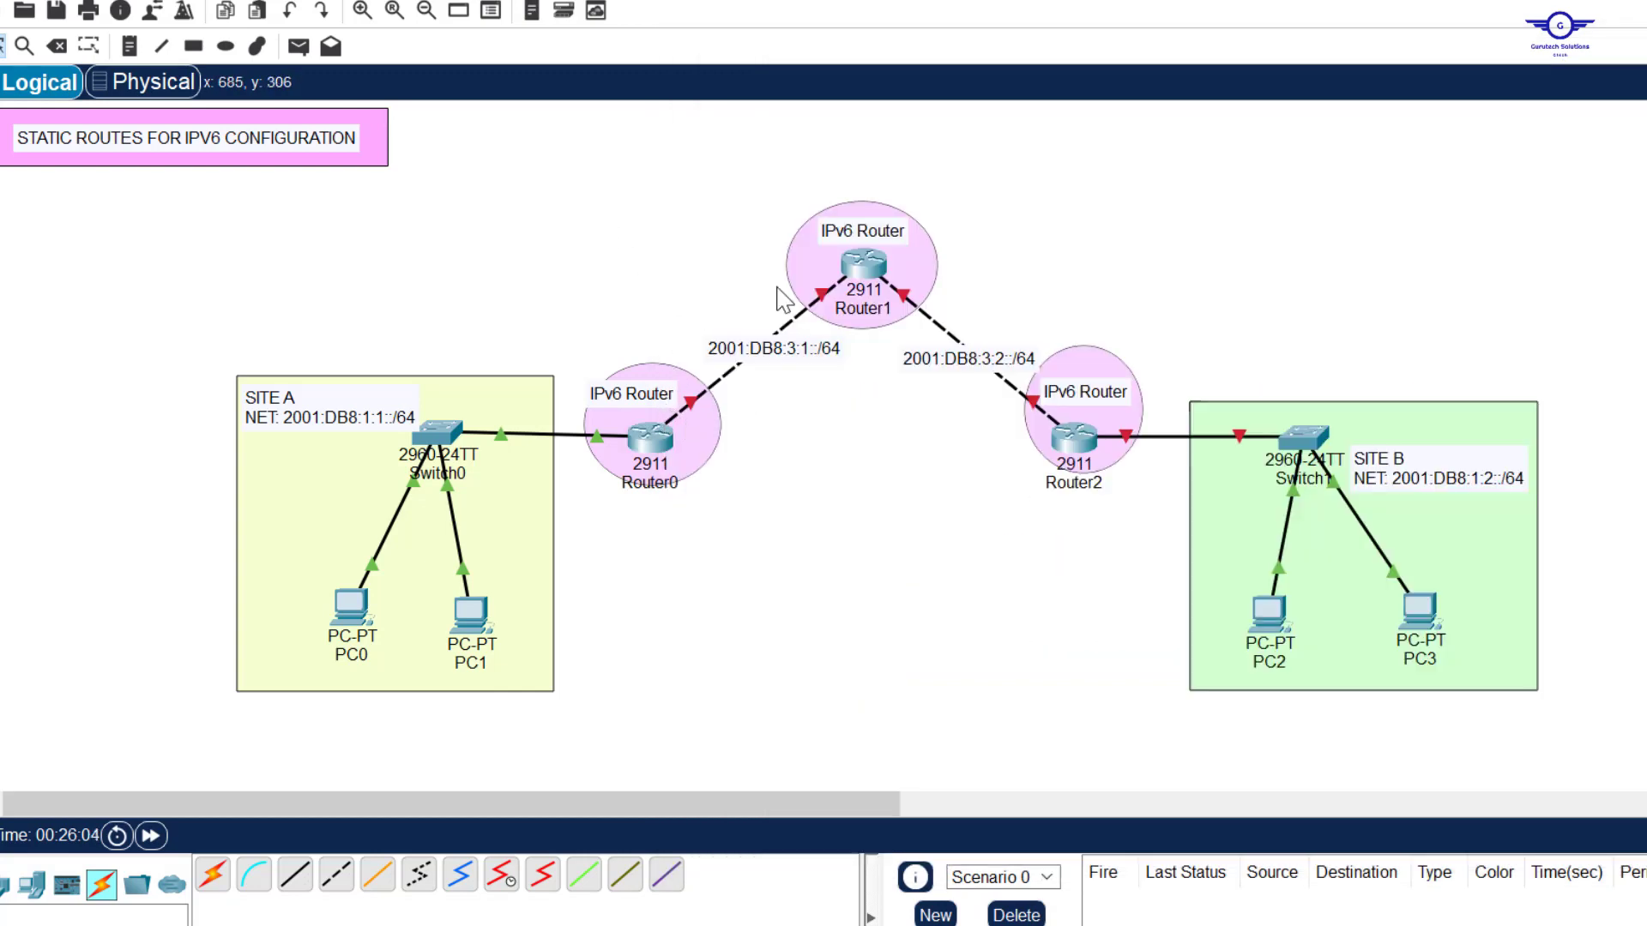
pyautogui.click(654, 435)
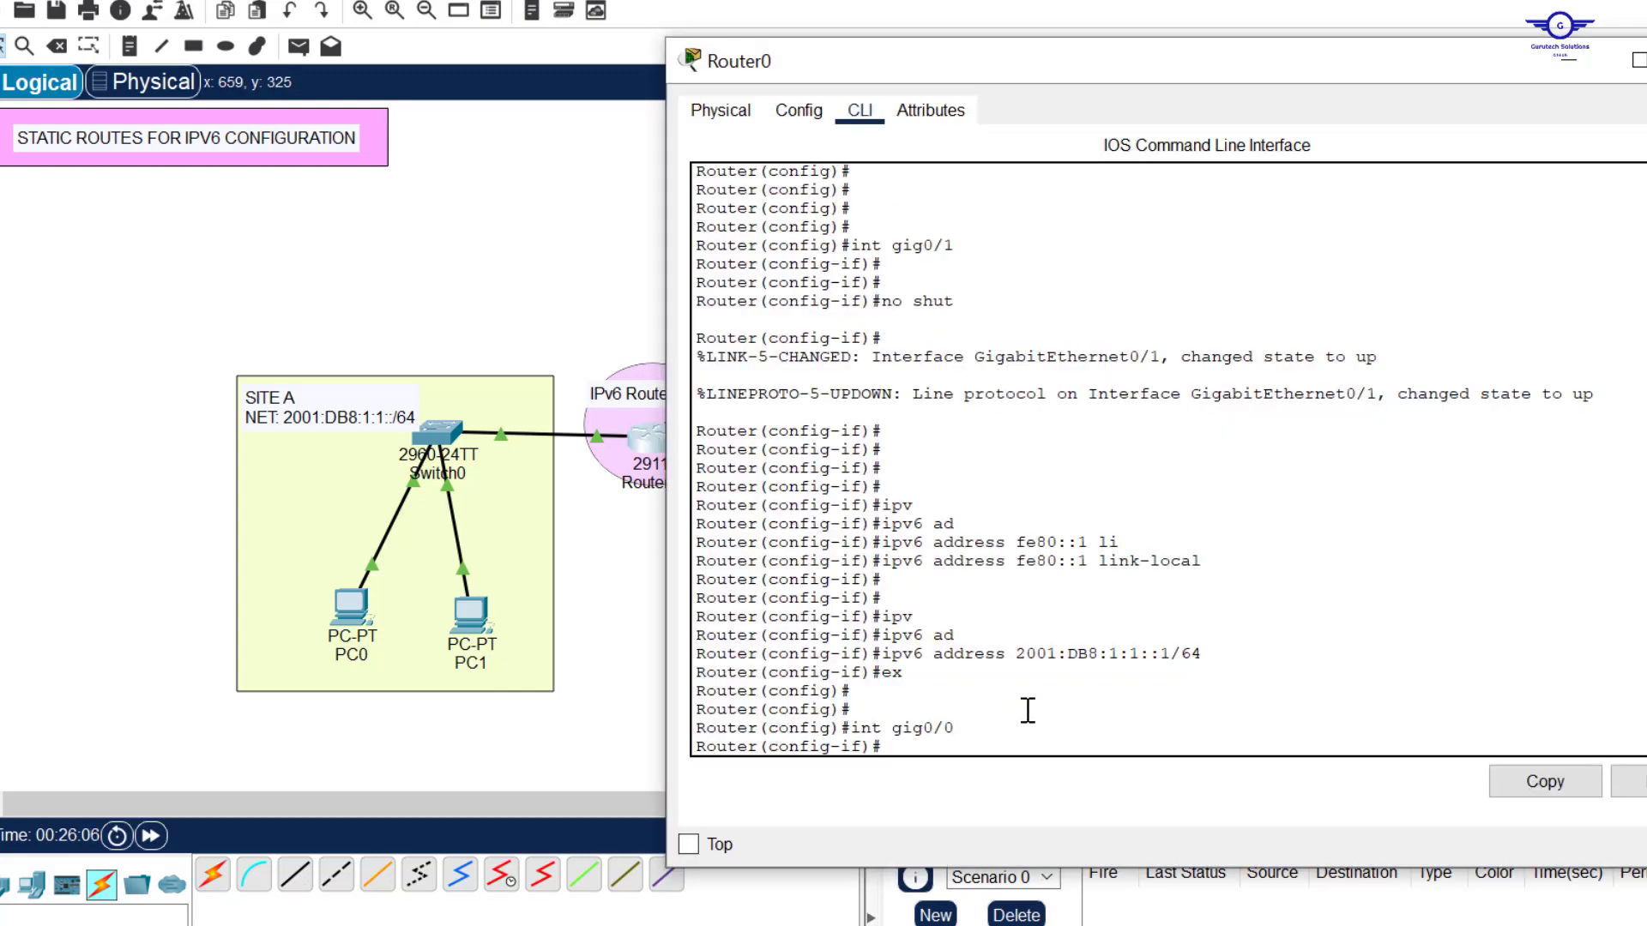
pyautogui.write('ipv')
pyautogui.press('Tab')
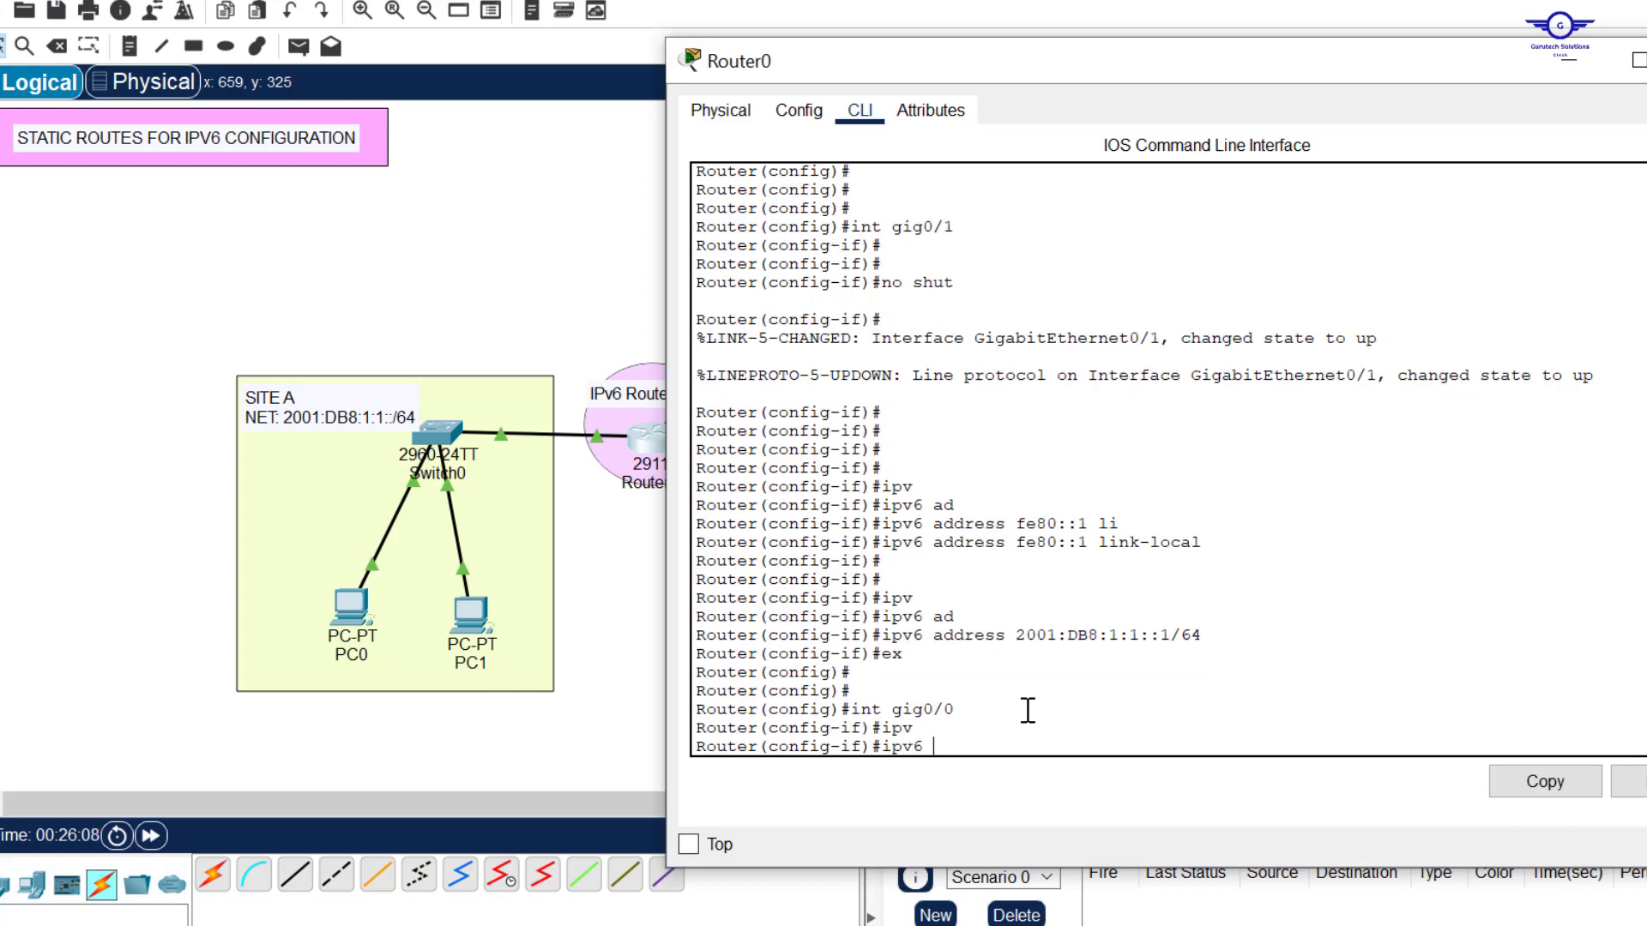
pyautogui.write('no shu')
pyautogui.press('Tab')
pyautogui.press('Return')
pyautogui.press('Return')
pyautogui.press('Return')
pyautogui.press('Return')
pyautogui.press('Return')
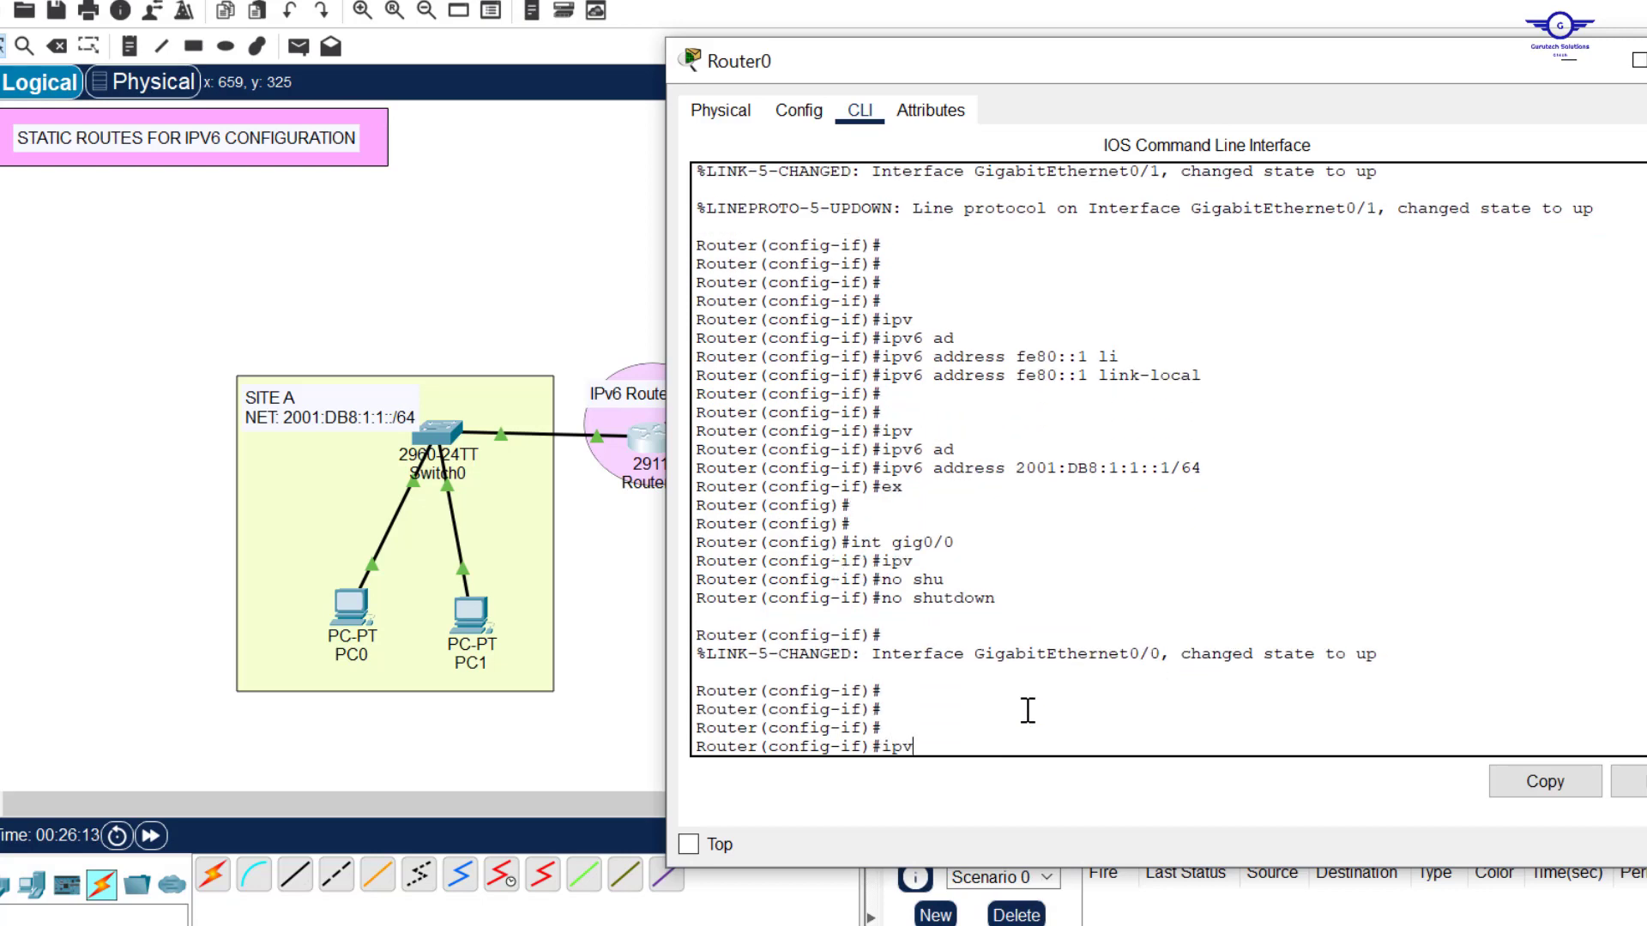
# - Assign the IPv6 address 2001:DB8:3:1::1/64 to Router0's gig0/0, checking it against the link's network label
pyautogui.write('ipv')
pyautogui.press('Tab')
pyautogui.write('ad')
pyautogui.press('Tab')
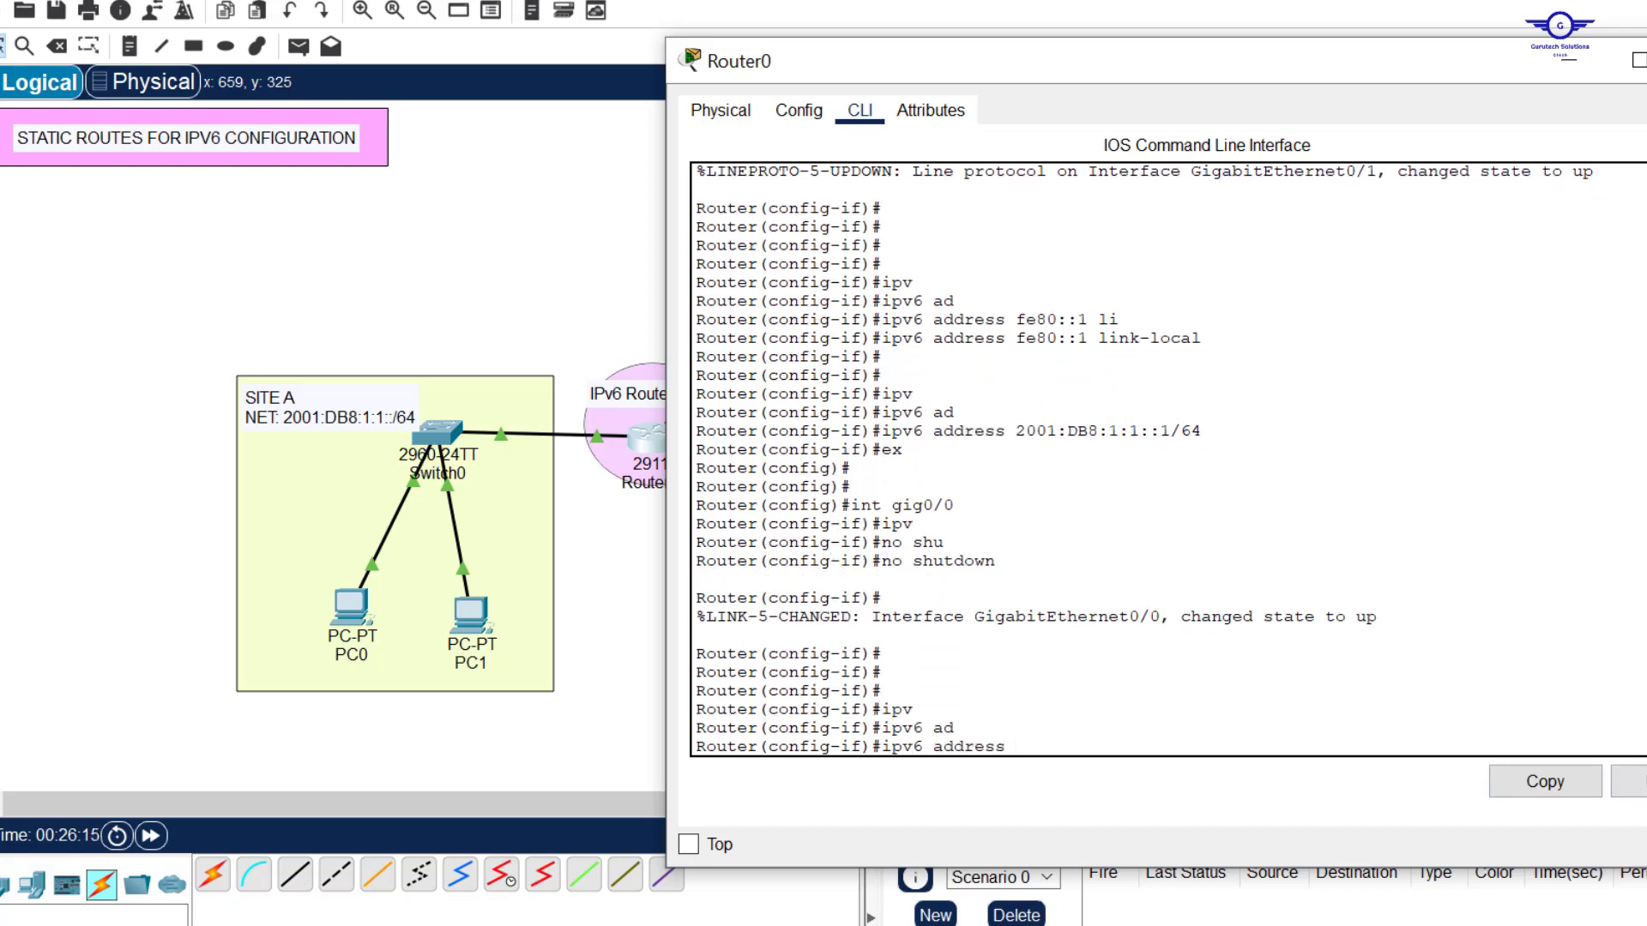
pyautogui.write('2001:DB8:3:1::1')
pyautogui.click(534, 283)
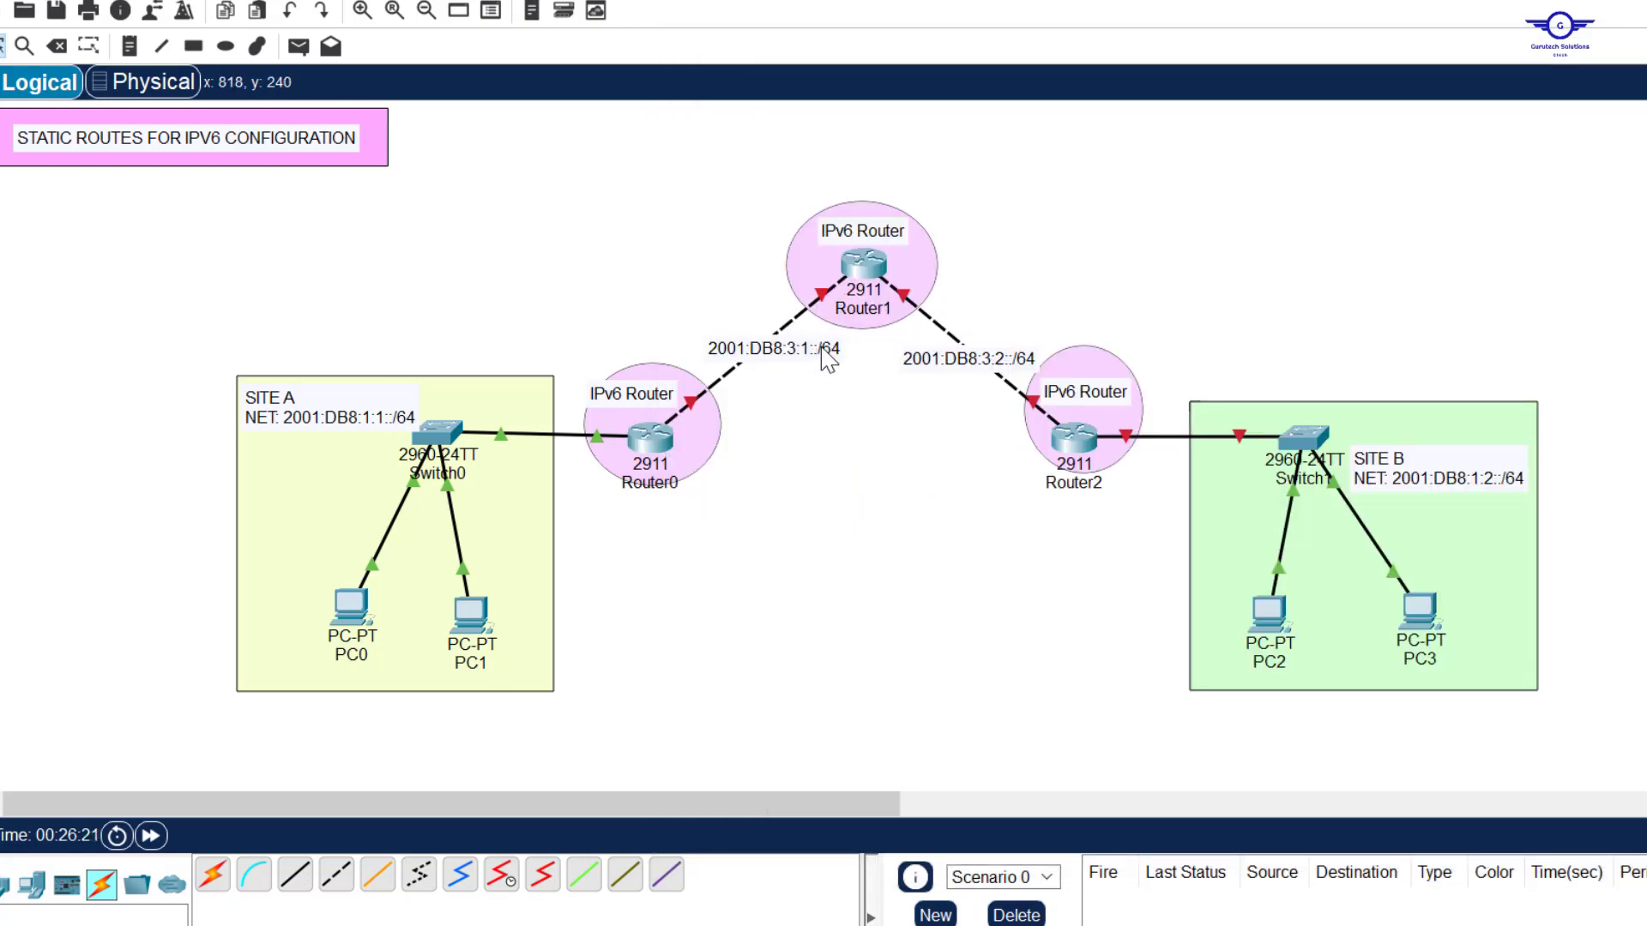
pyautogui.click(650, 436)
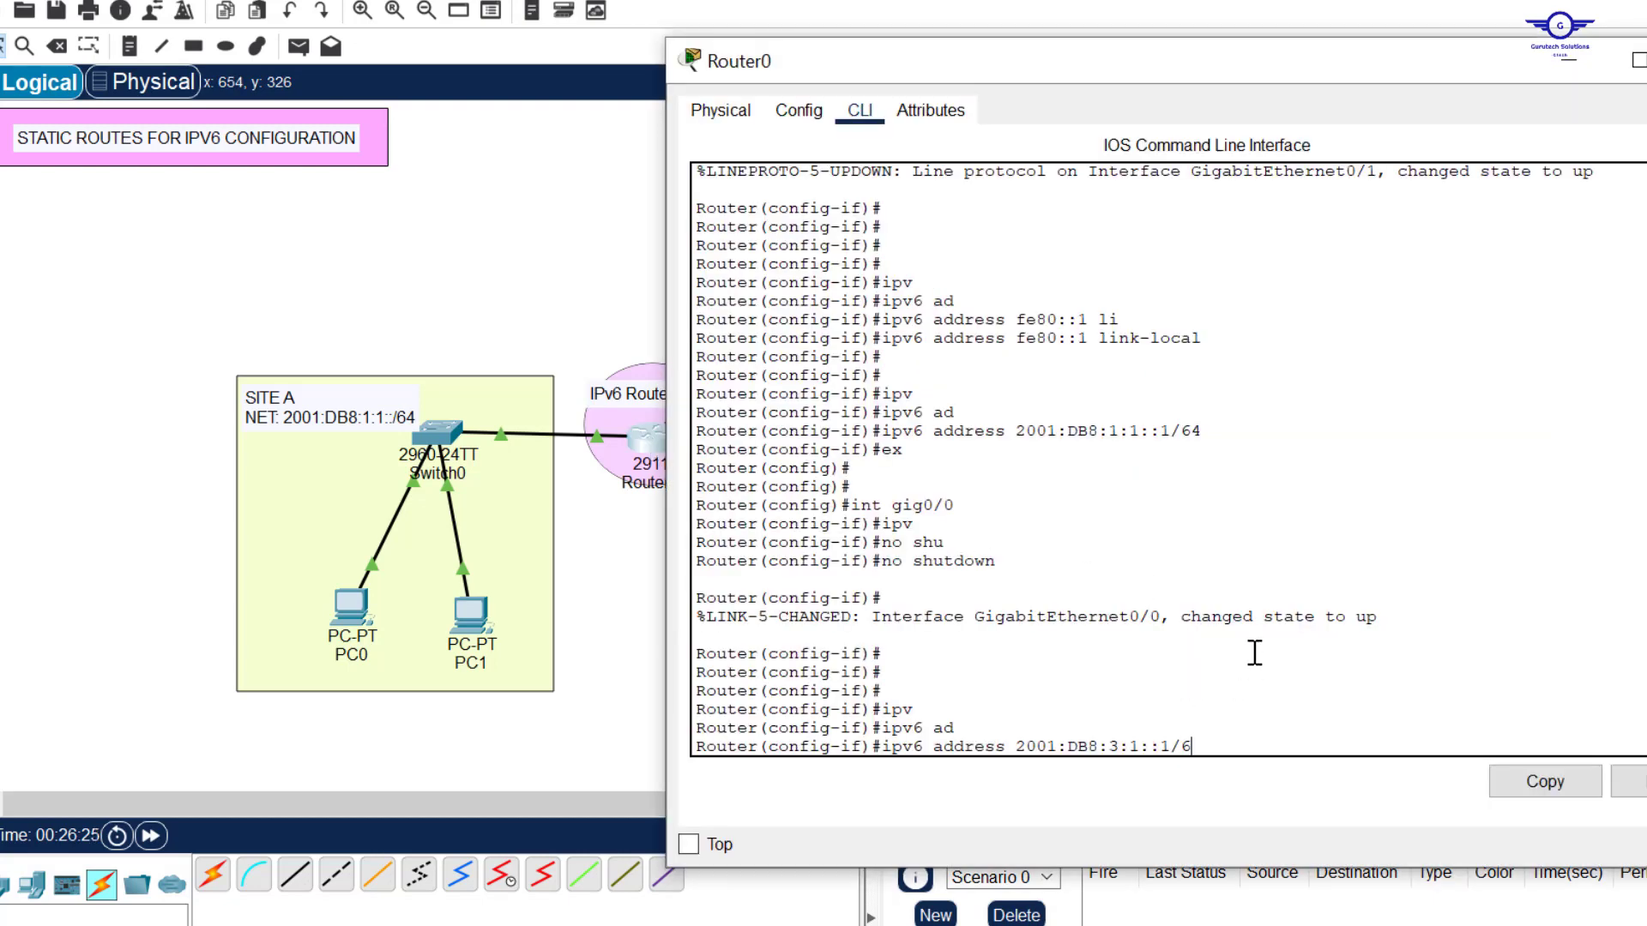
pyautogui.press('Return')
# - Exit interface configuration mode, save Router0's configuration with do wr, and close its window
pyautogui.write('ex')
pyautogui.press('Return')
pyautogui.press('Return')
pyautogui.press('Return')
pyautogui.press('Return')
pyautogui.press('Return')
pyautogui.write('do w')
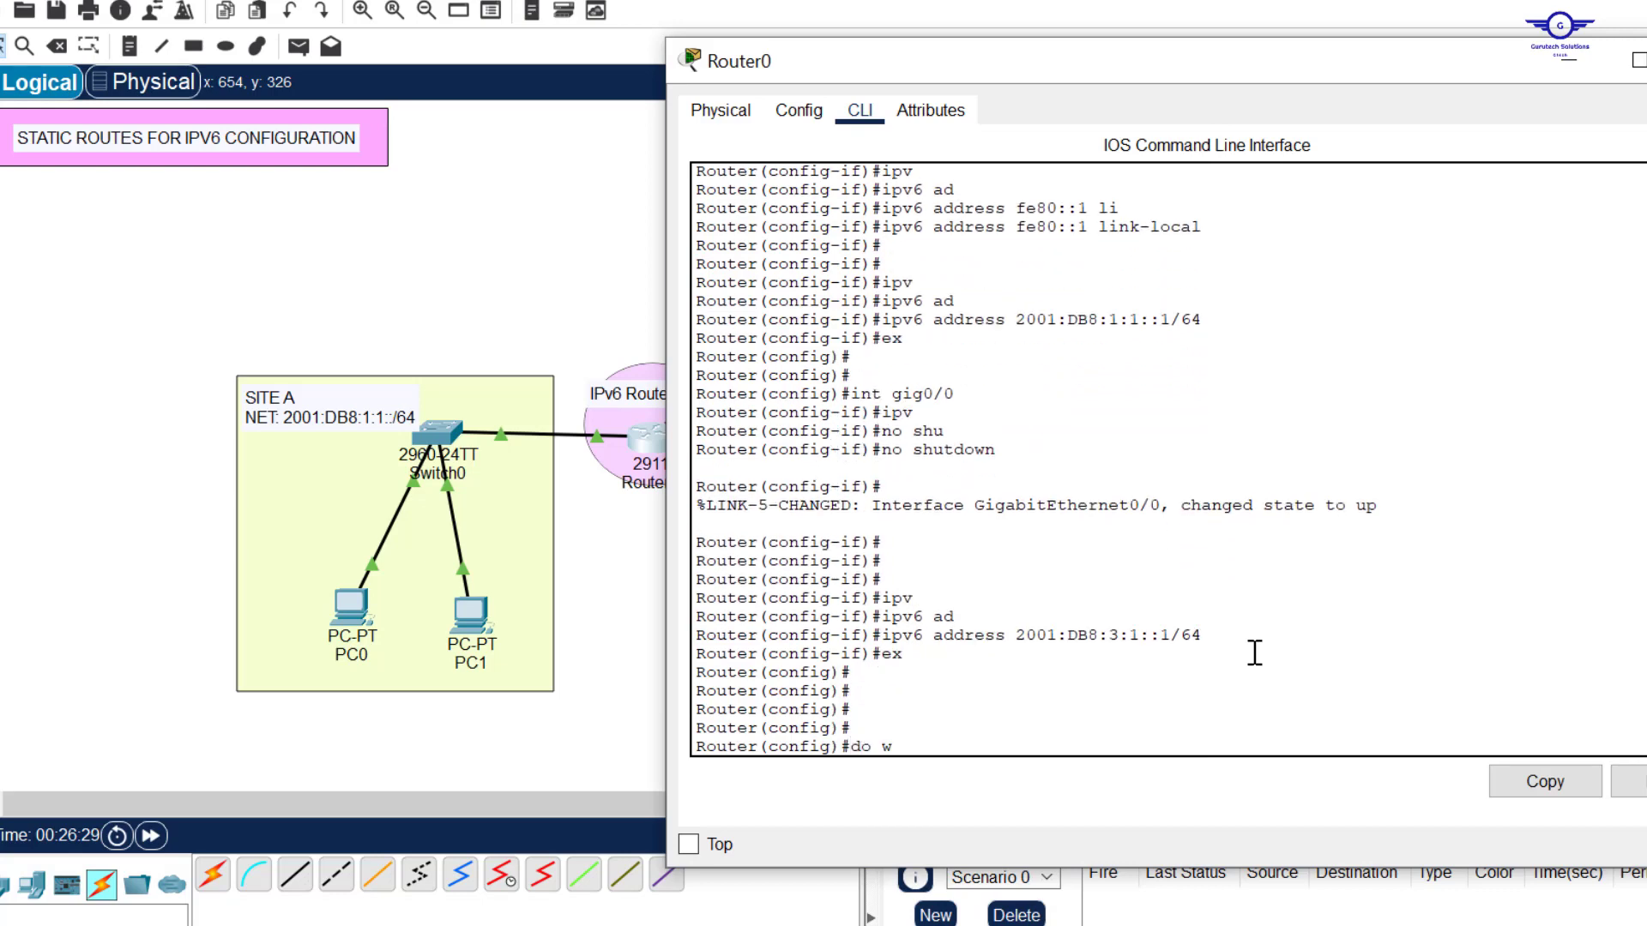
pyautogui.press('Return')
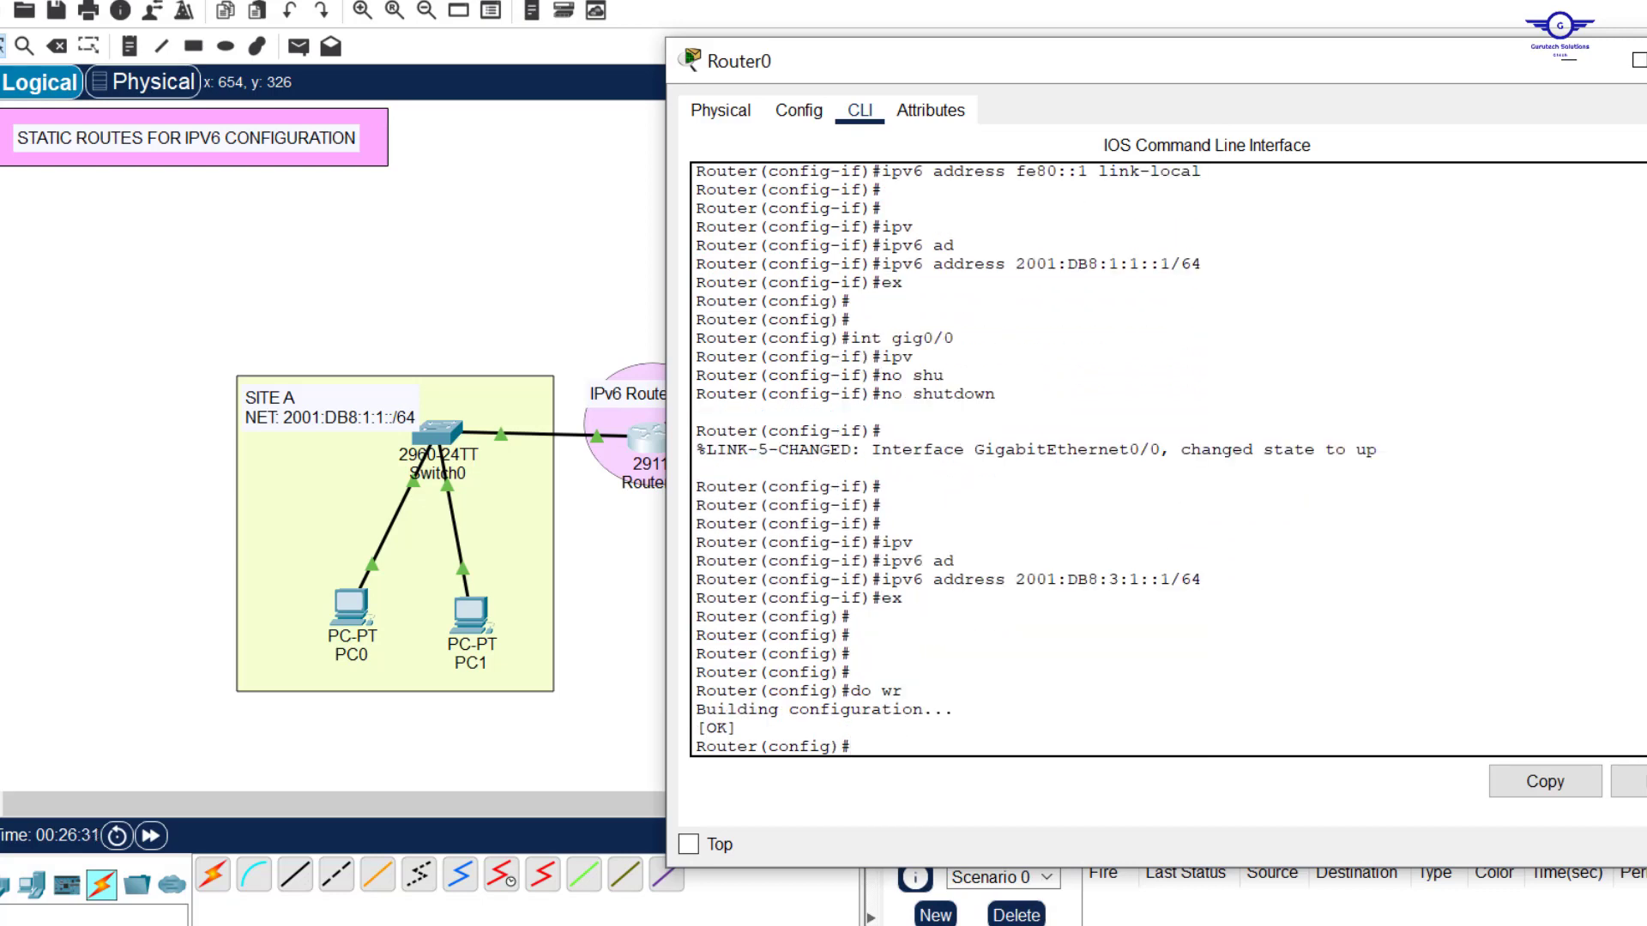
pyautogui.hotkey('alt', 'F4')
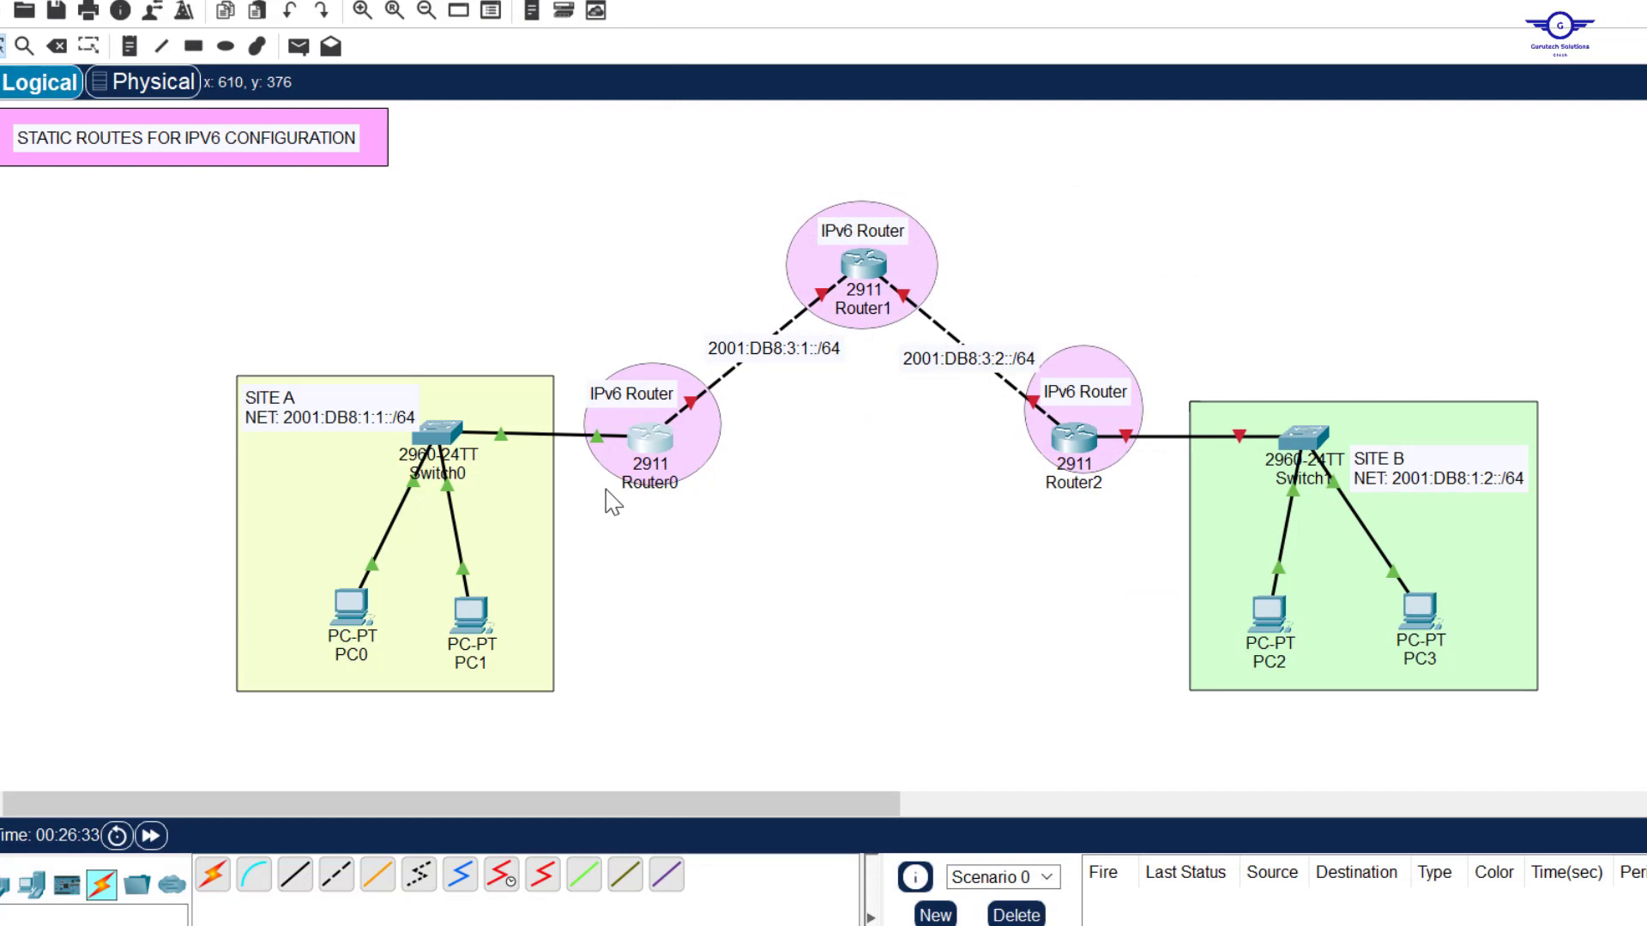
# - Highlight the Router1 and Router2 area, and examine Router1's port and the network label on its link to Router0
pyautogui.moveTo(747, 162); pyautogui.dragTo(1076, 515)
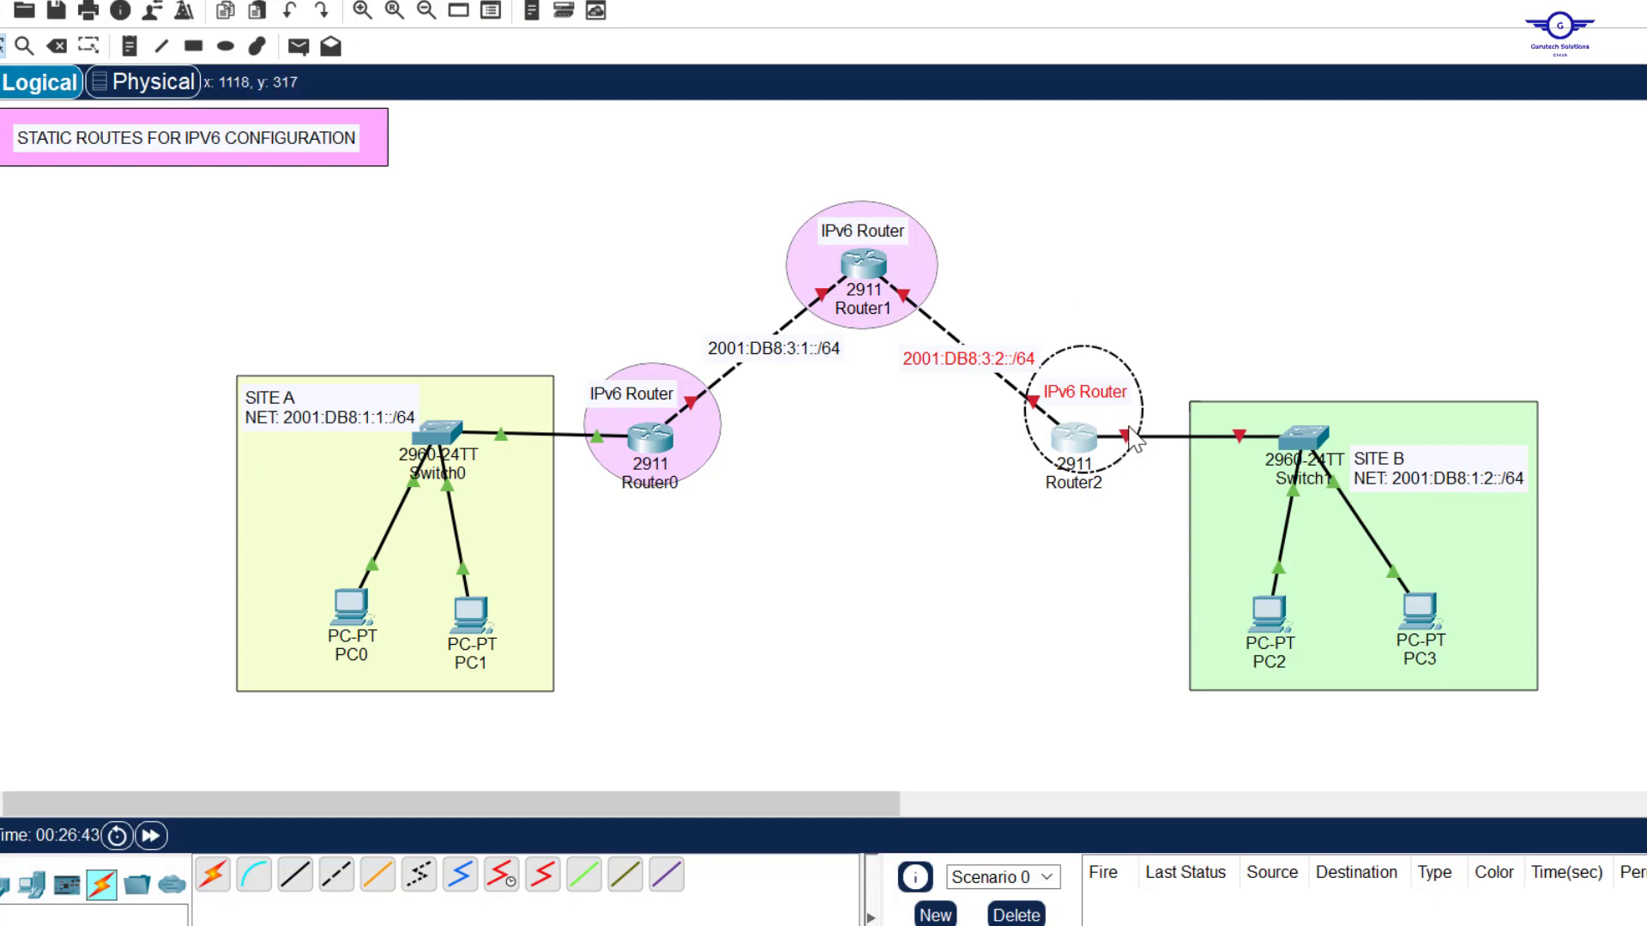
pyautogui.click(1105, 513)
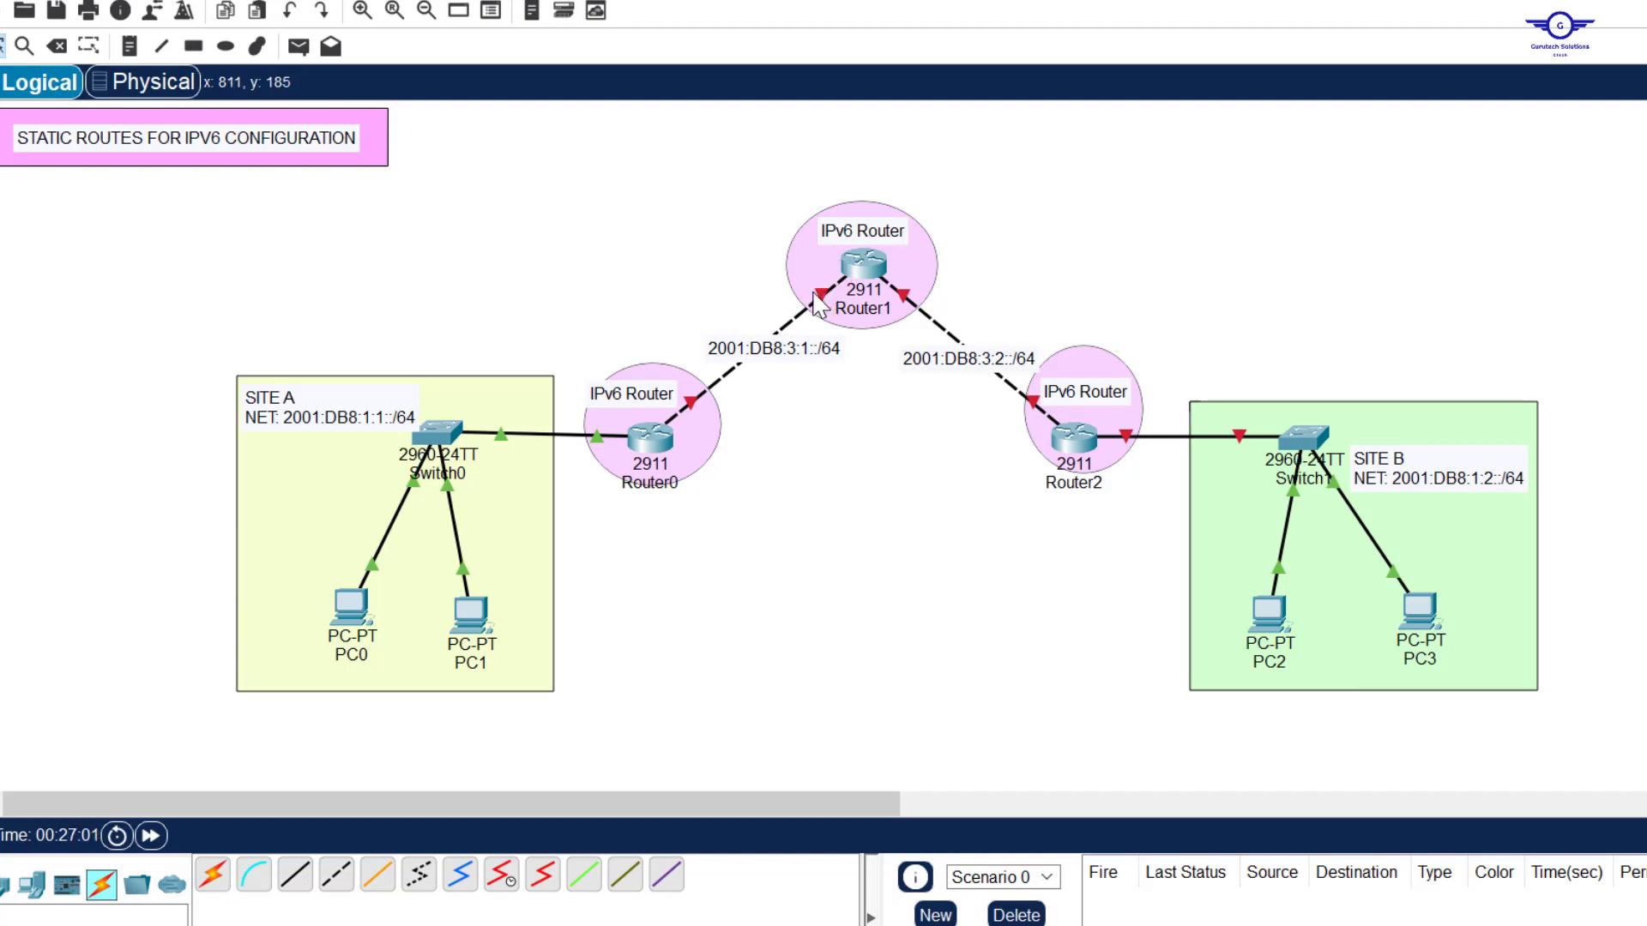
pyautogui.moveTo(821, 300)
pyautogui.doubleClick(787, 353)
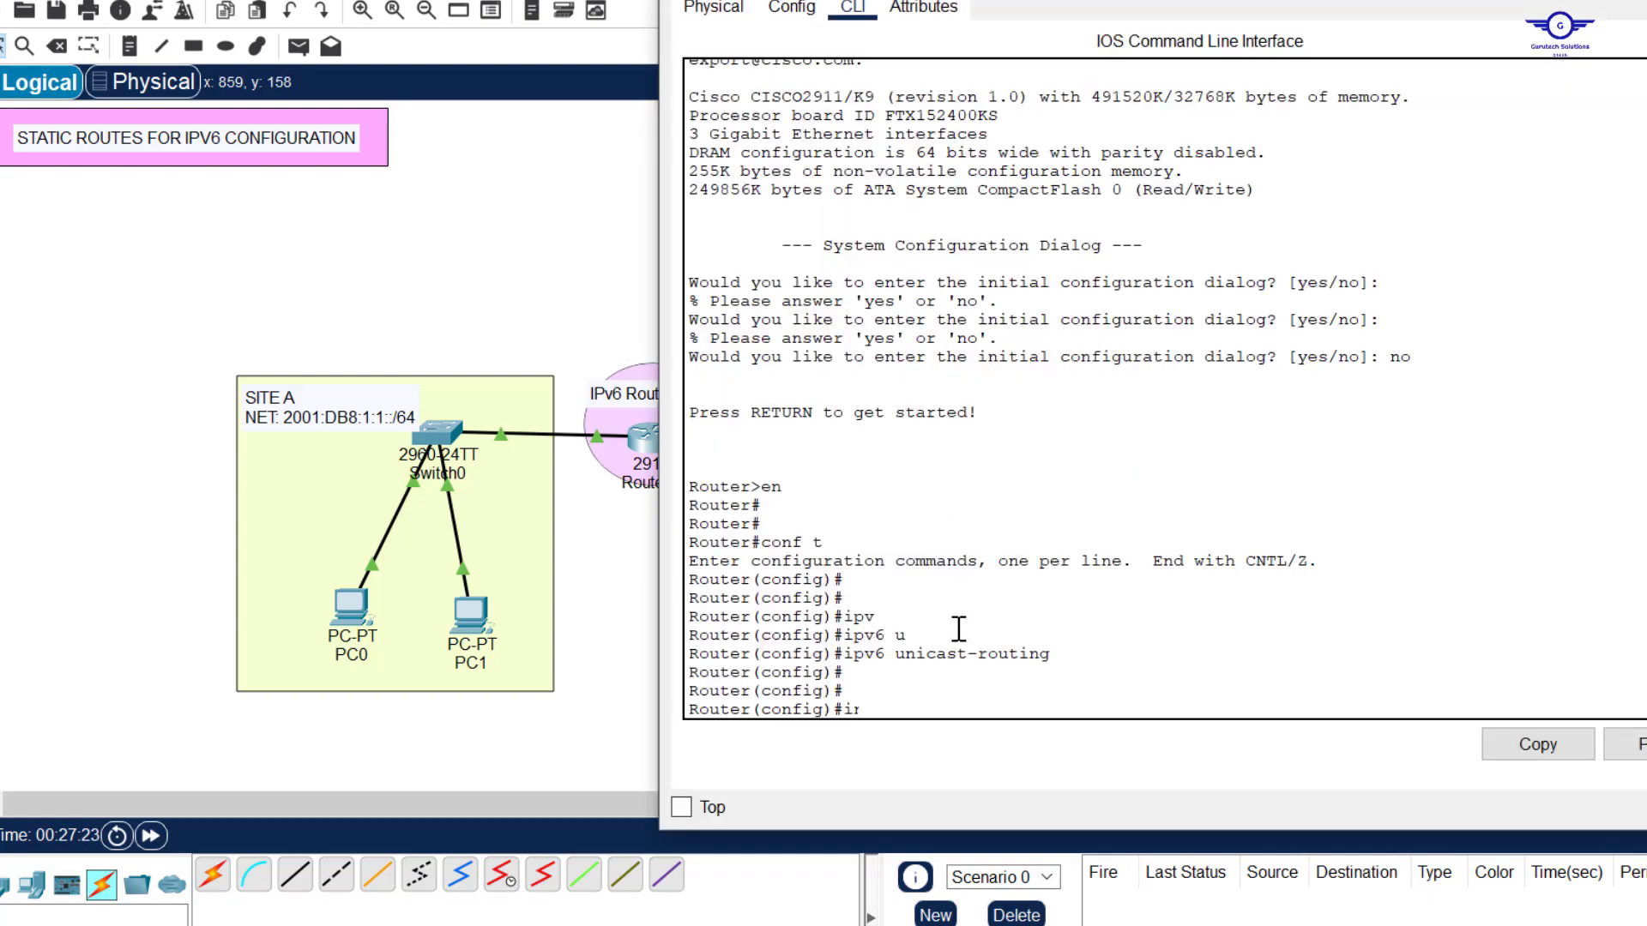
# - On Router1, bring up interface gig0/1 with no shut and assign it the IPv6 address 2001:DB8:3:1::2/64
pyautogui.write('int gig0/1')
pyautogui.press('Return')
pyautogui.write('no shut')
pyautogui.press('Return')
pyautogui.press('Return')
pyautogui.press('Return')
pyautogui.write('ipv6 address 2001:DB8:3:1::2/64')
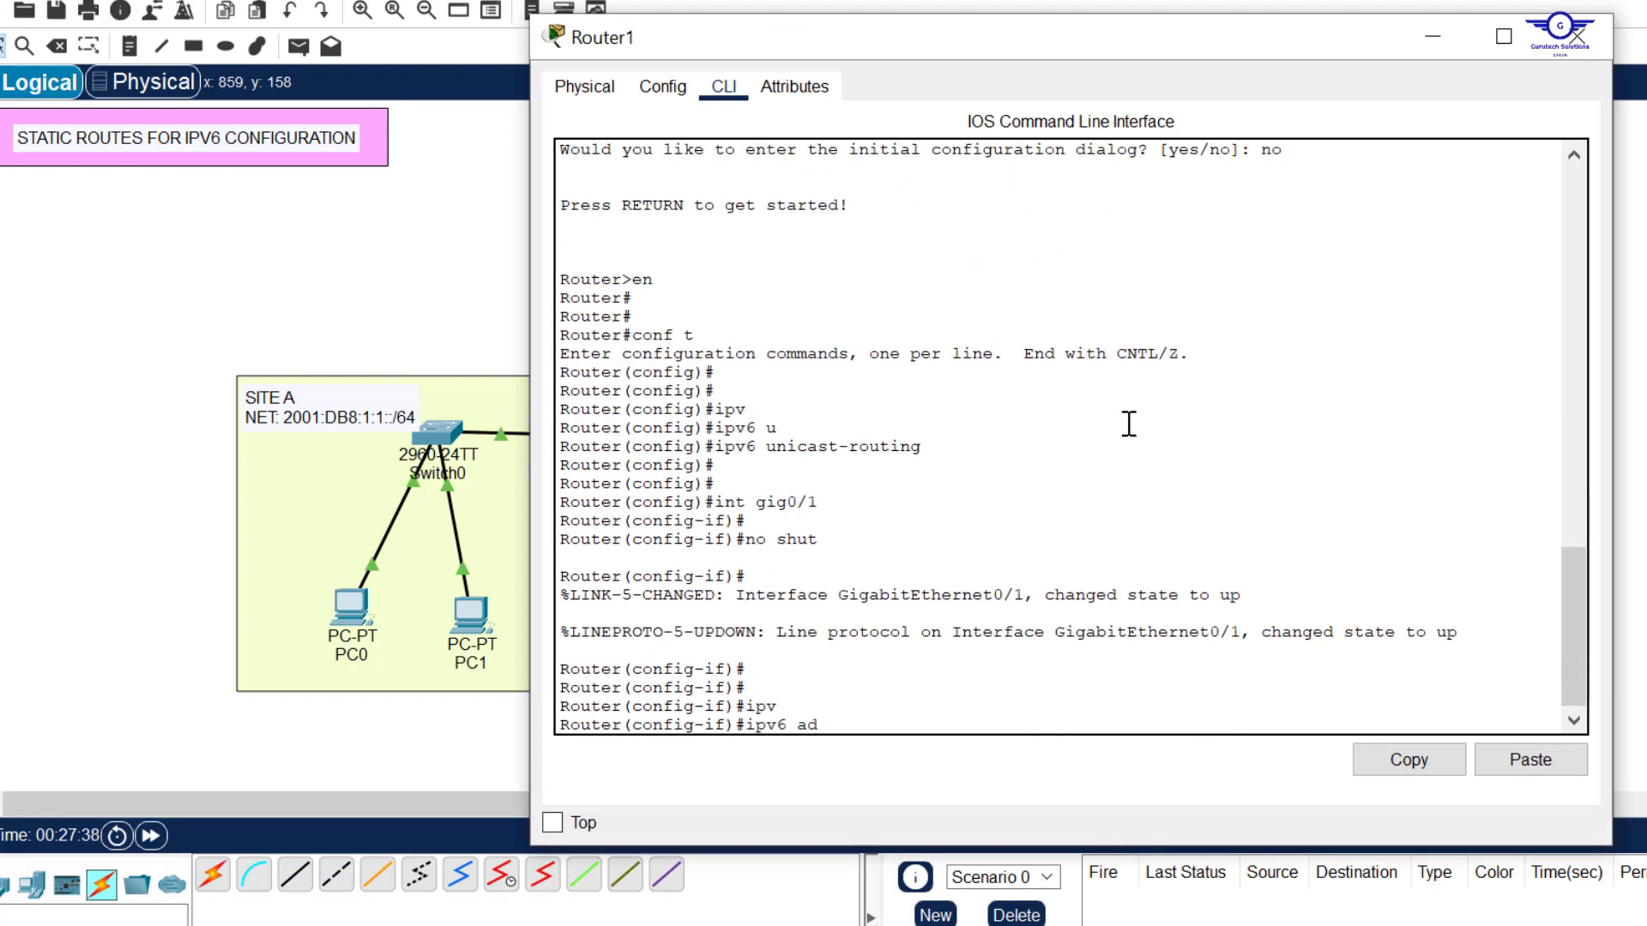
pyautogui.press('Return')
# - Bring up Router1's gig0/0 with IPv6 address 2001:DB8:3:2::2/64, save with do wr, and close the router's window
pyautogui.write('int gig0/0')
pyautogui.press('Return')
pyautogui.write('no shut')
pyautogui.press('Return')
pyautogui.write('ipv6 address 2001:DB8:3:2::1/64')
pyautogui.press('Return')
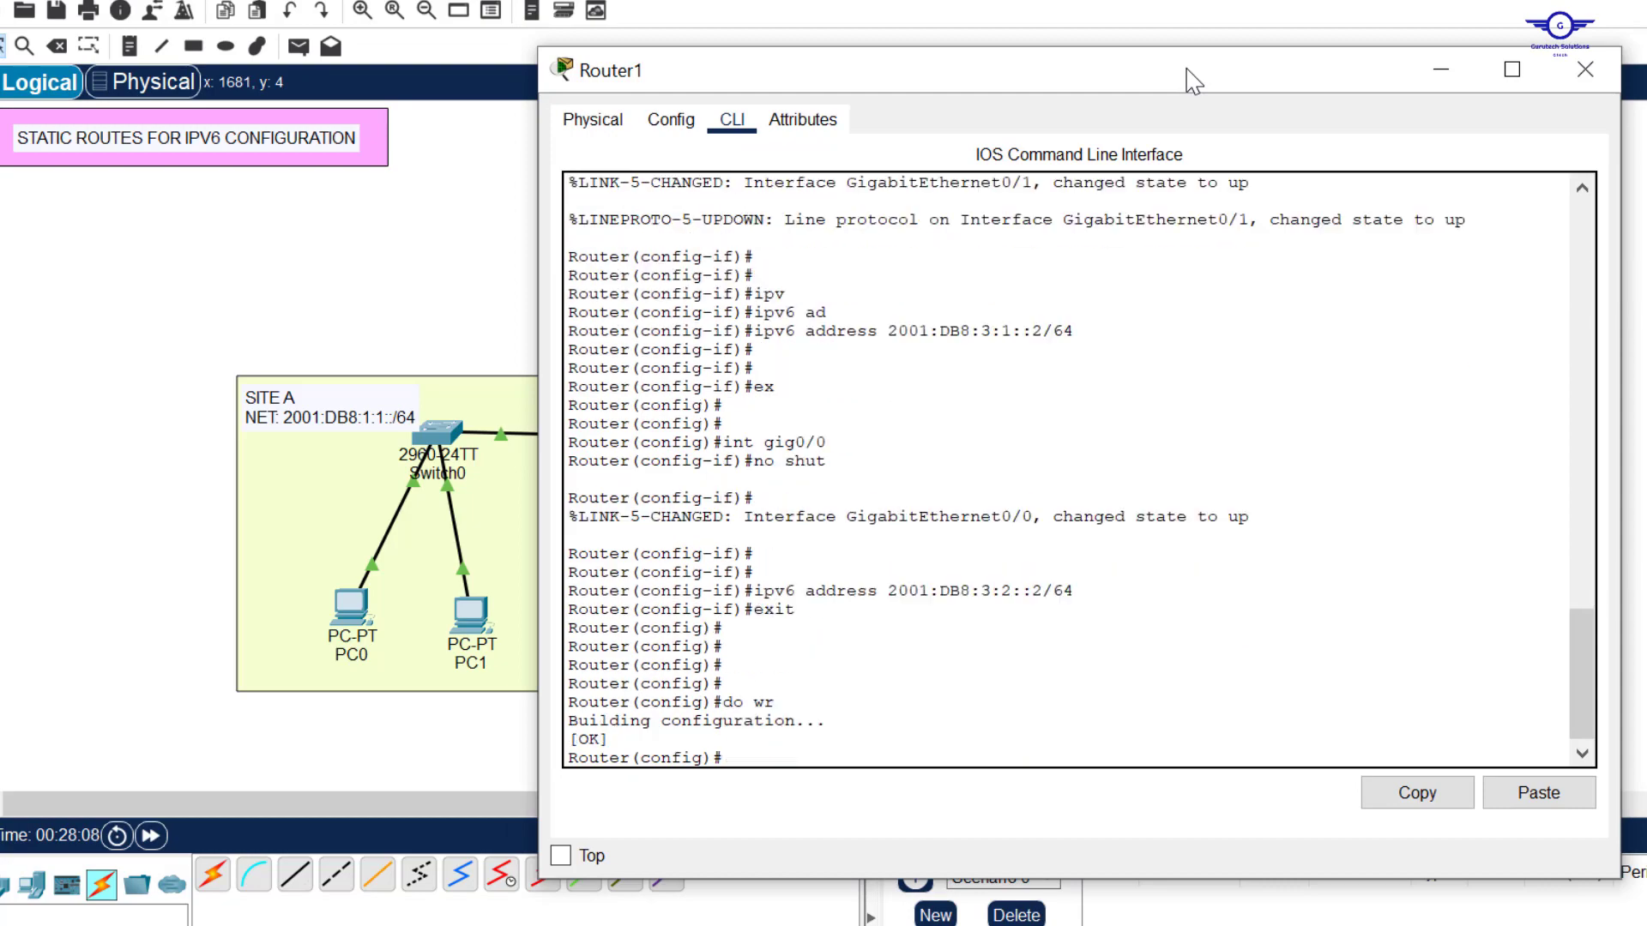
pyautogui.click(1576, 36)
# - On Router2, enable ipv6 unicast-routing, bring up gig0/0 with 2001:DB8:3:2::1/64, and bring up gig0/1 with link-local address fe80::3
pyautogui.click(1072, 437)
pyautogui.write('en  conf t ipv6 unicast-routing    int gig0/0 no shut   ipv6 address 2001:DB8:3:2::1/64 exit int gig0/1 no shut   ipv6 ad ipv6 address 2001:D')
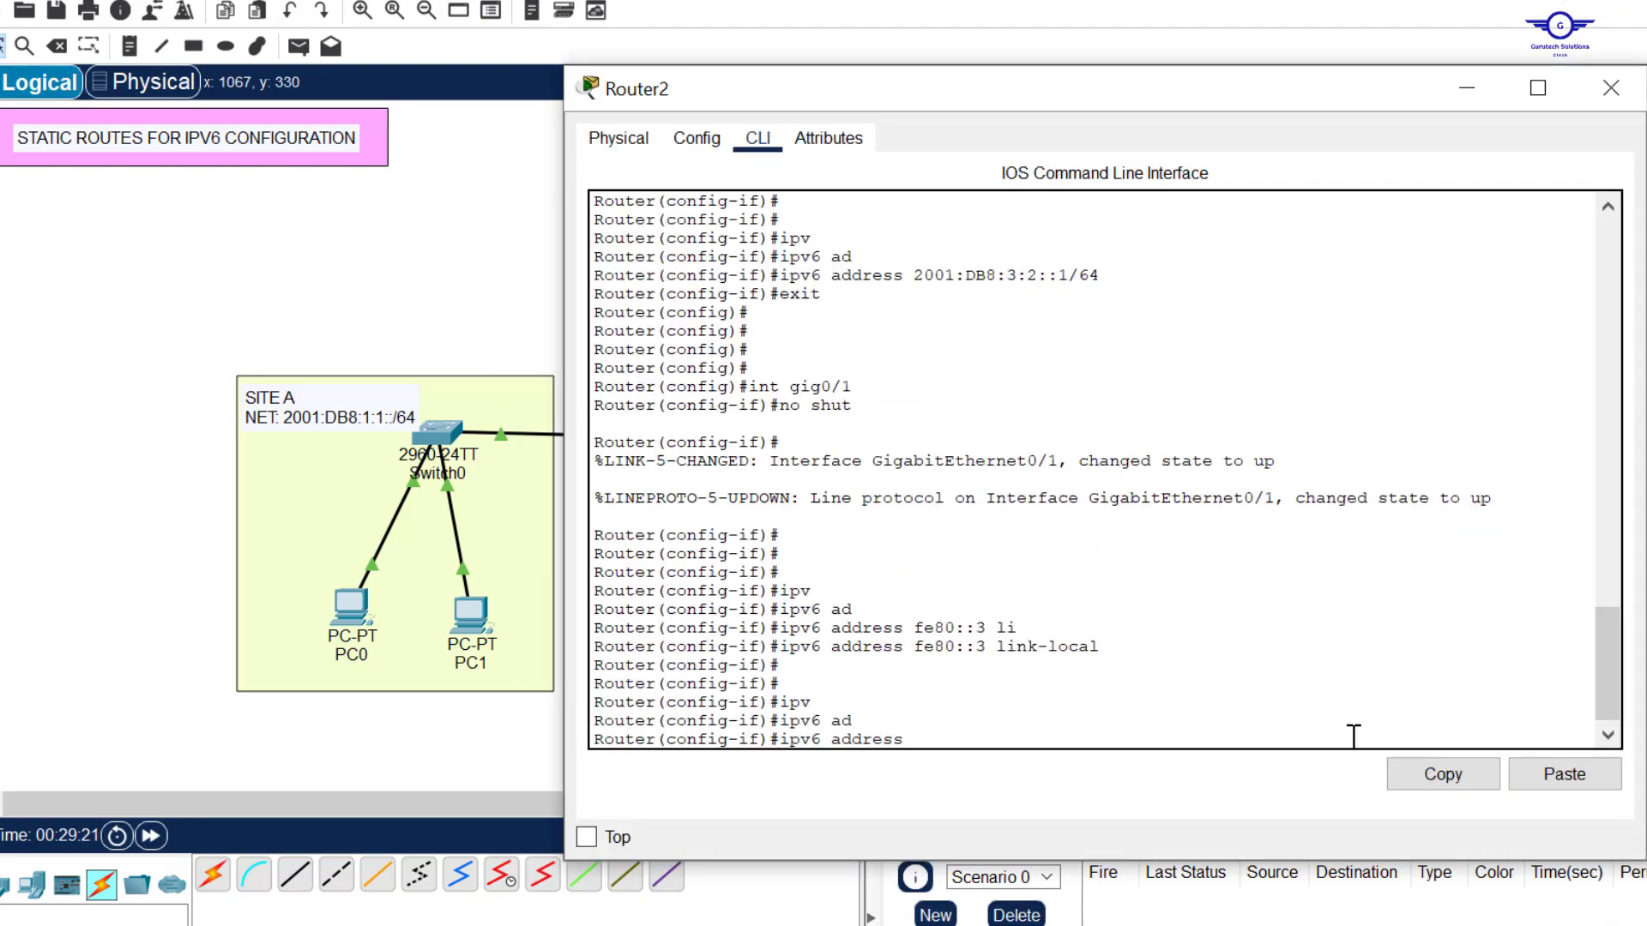
# - Assign the IPv6 address 2001:DB8:1:2::1/64 to Router2's gig0/1 and save the configuration with do wr
pyautogui.write('B8:1:2::1/64')
pyautogui.press('Return')
pyautogui.write('ex')
pyautogui.press('Return')
pyautogui.press('Return')
pyautogui.press('Return')
pyautogui.press('Return')
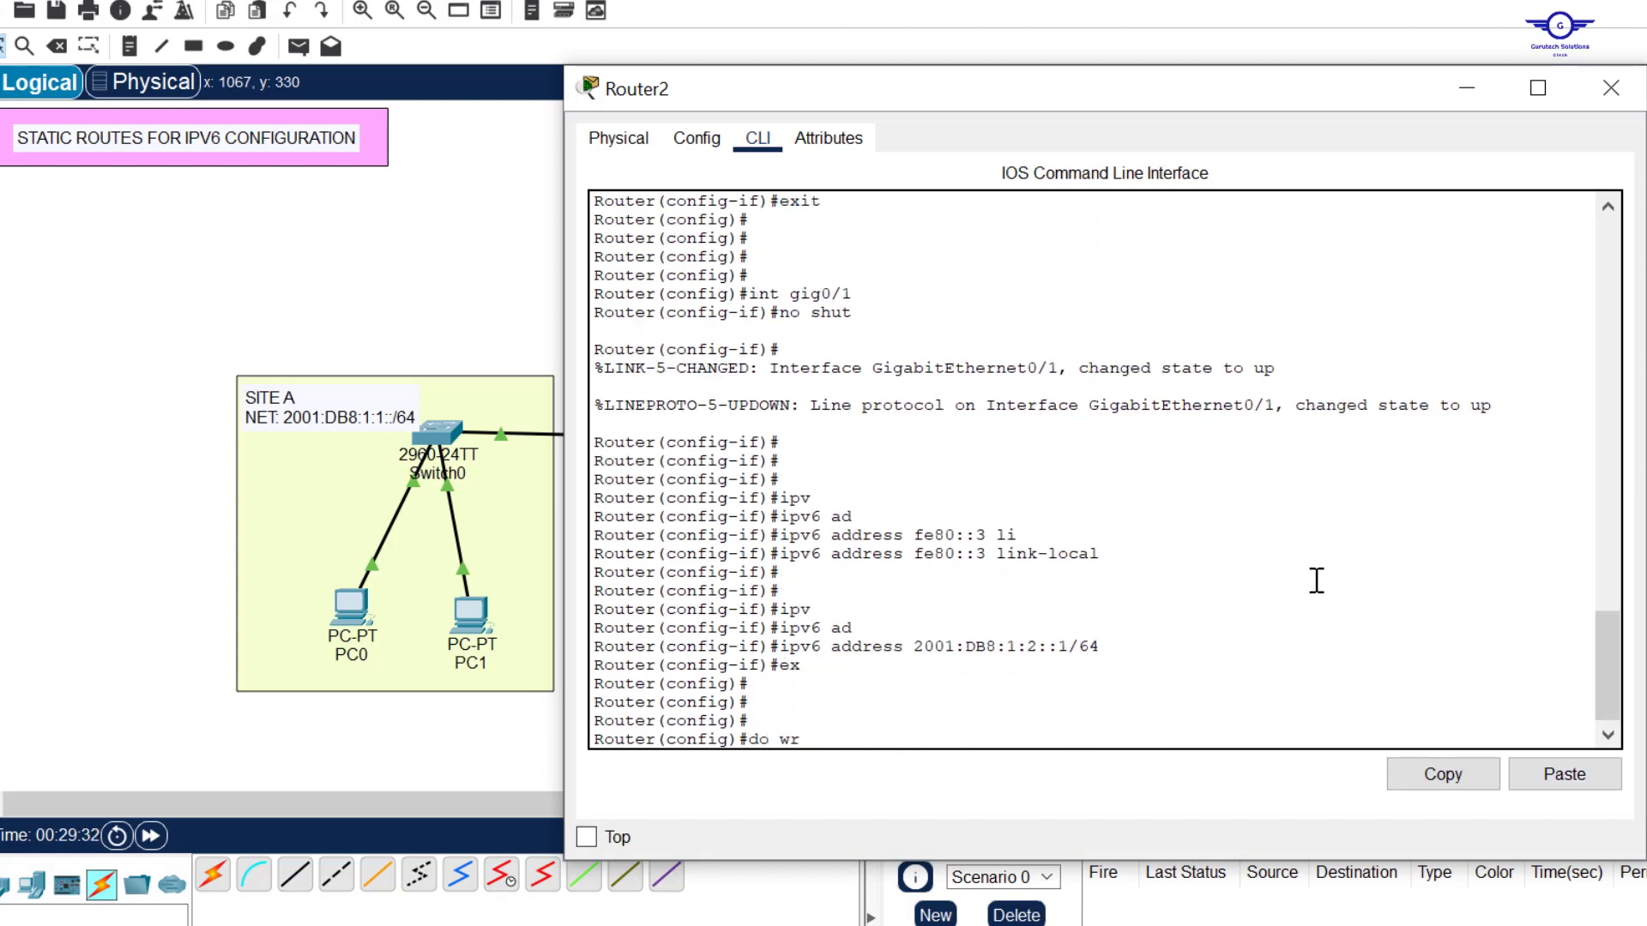
pyautogui.write('do wr')
pyautogui.press('Return')
pyautogui.press('Return')
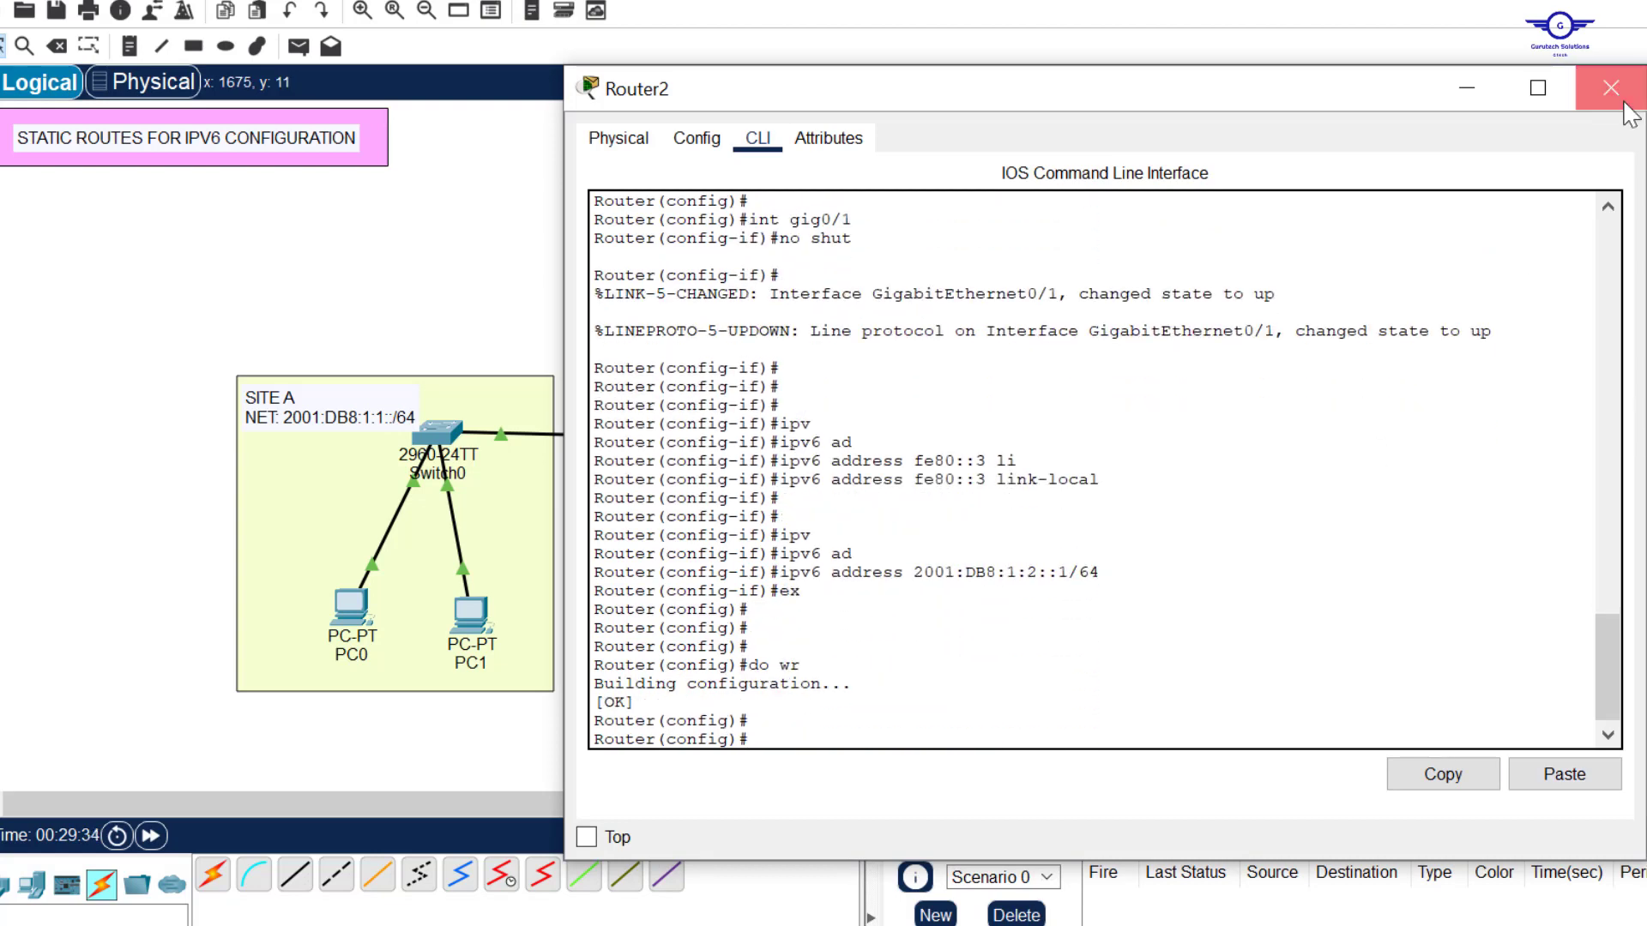
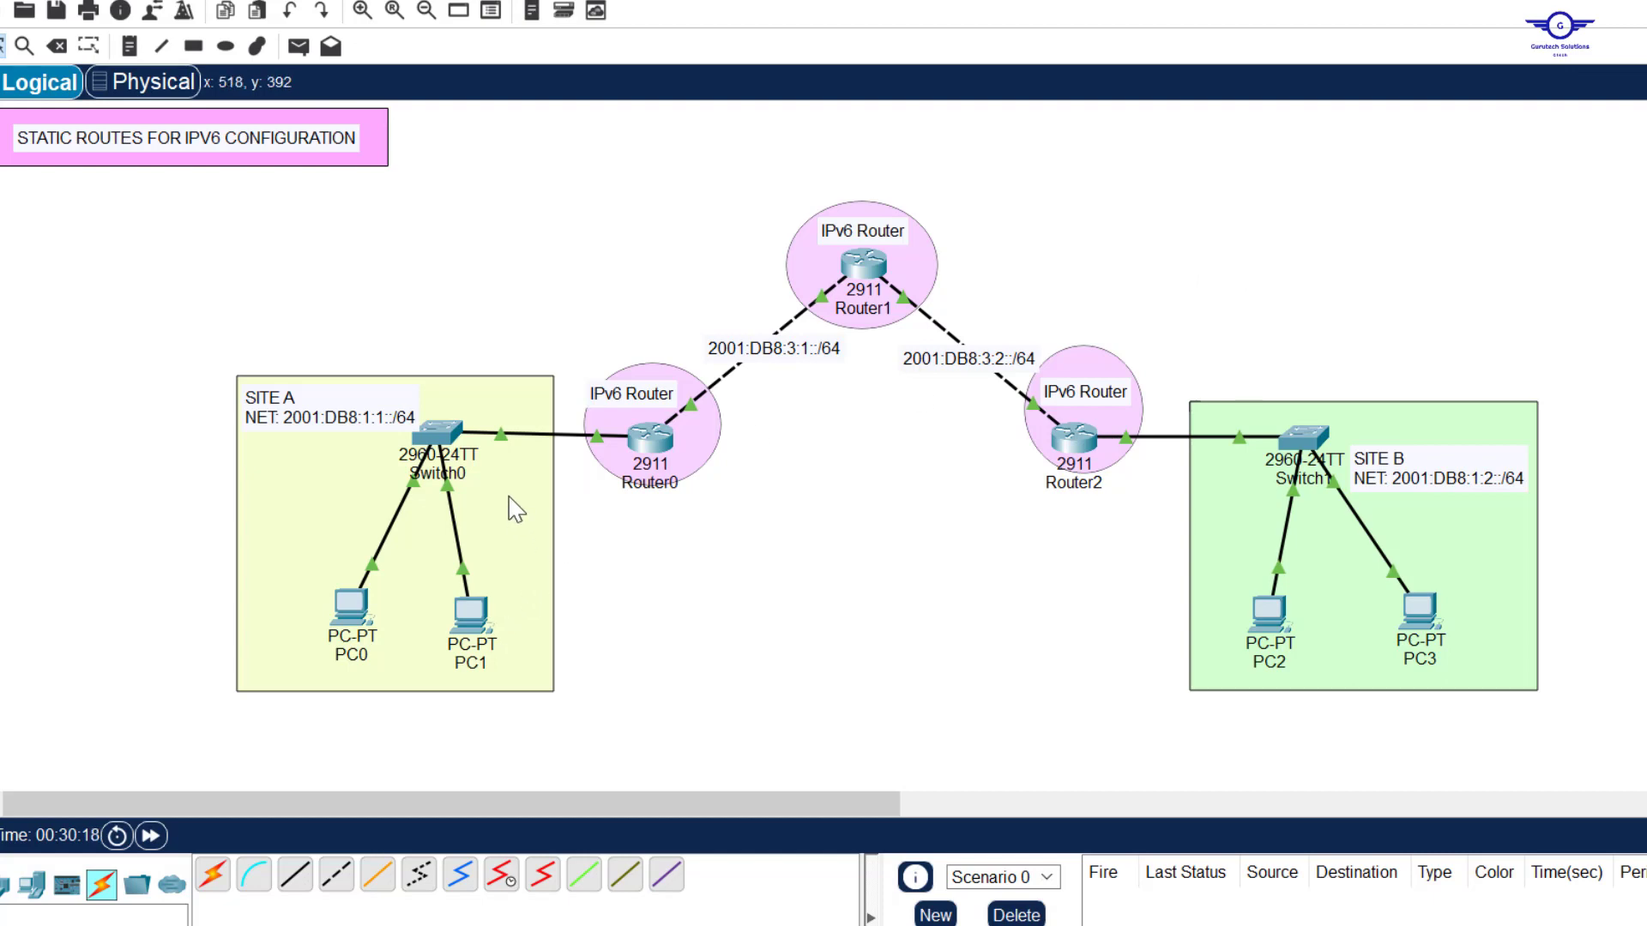
# - Set PC1's IPv6 configuration to Automatic so it takes its address by SLAAC, and close its window
pyautogui.click(465, 621)
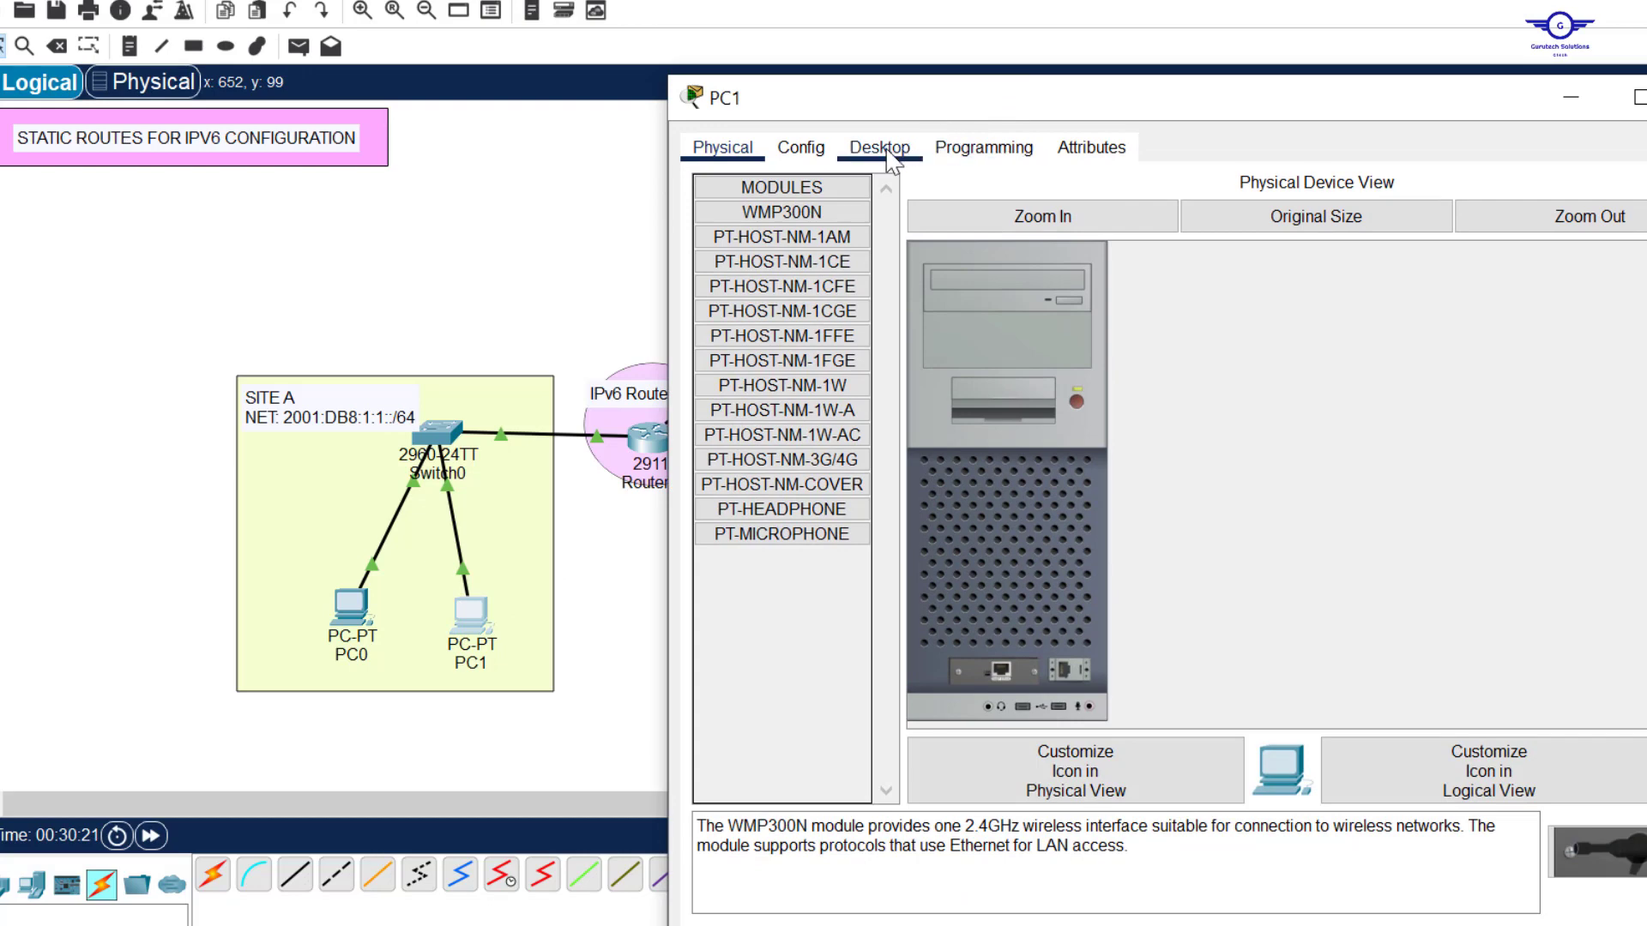
pyautogui.click(877, 146)
pyautogui.click(817, 231)
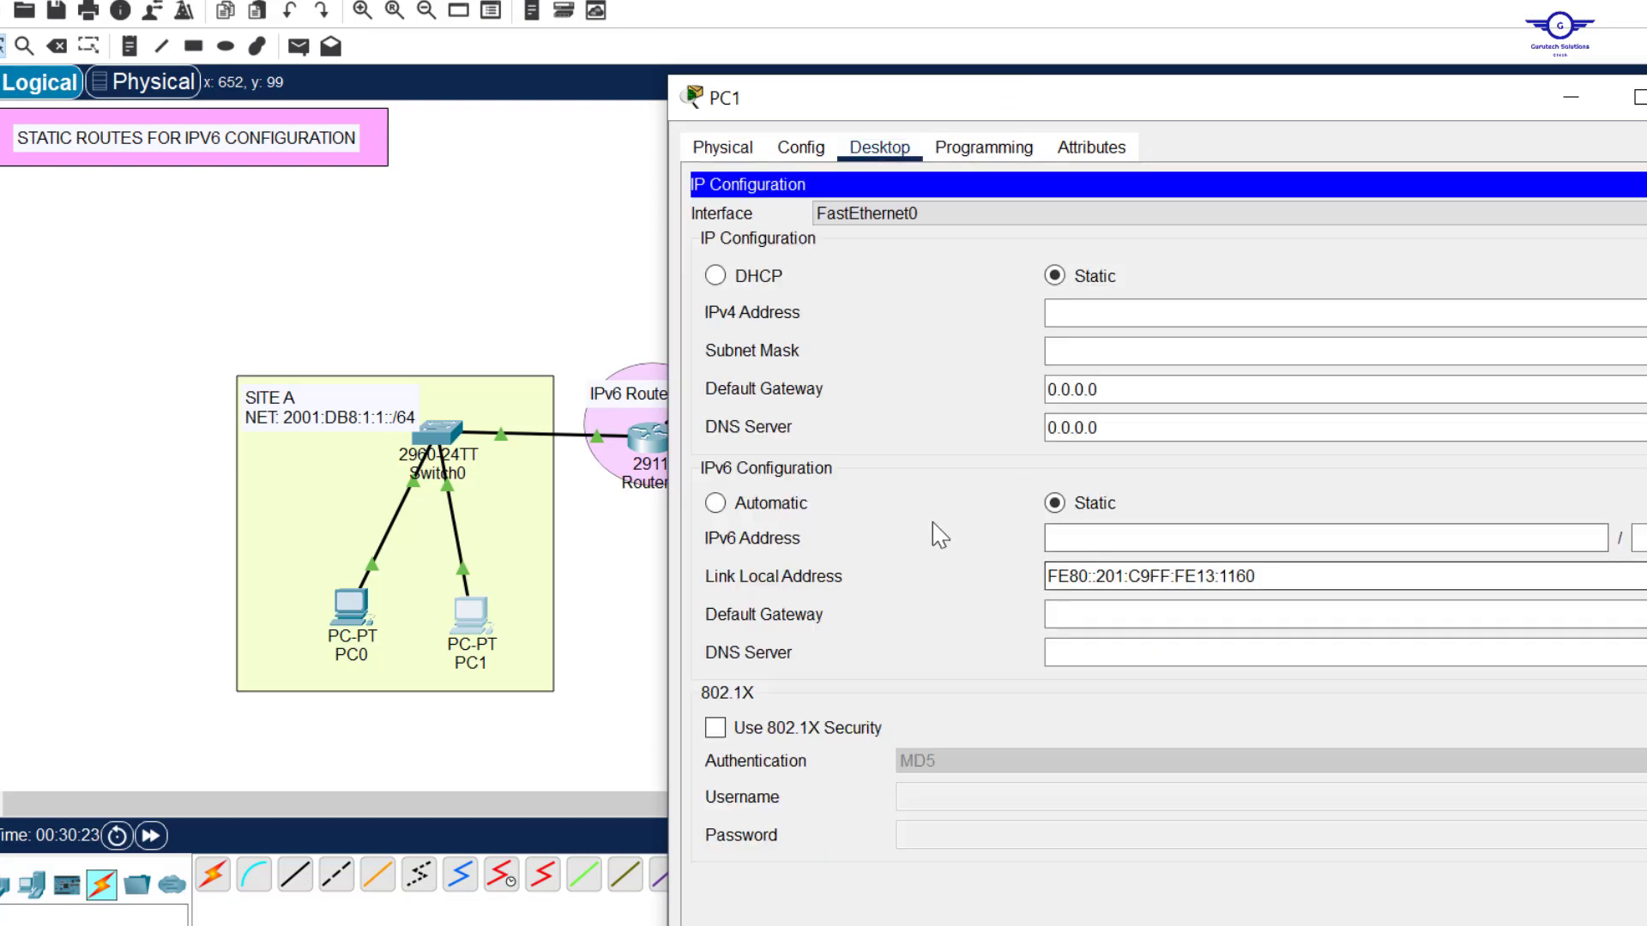
pyautogui.click(739, 509)
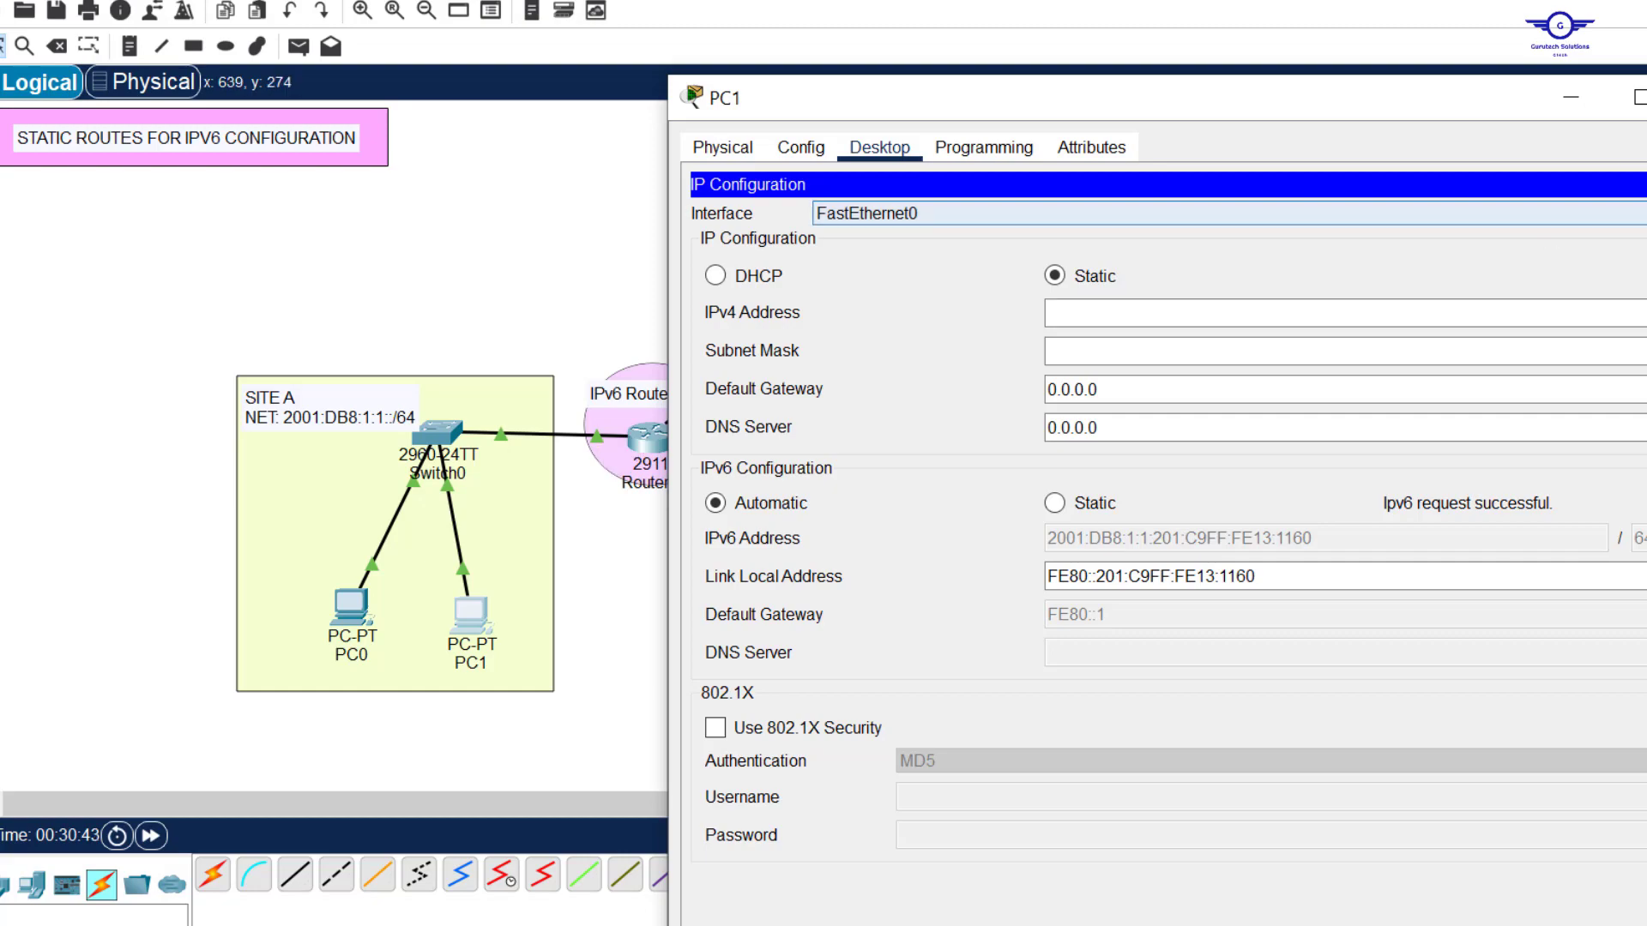
pyautogui.click(1645, 97)
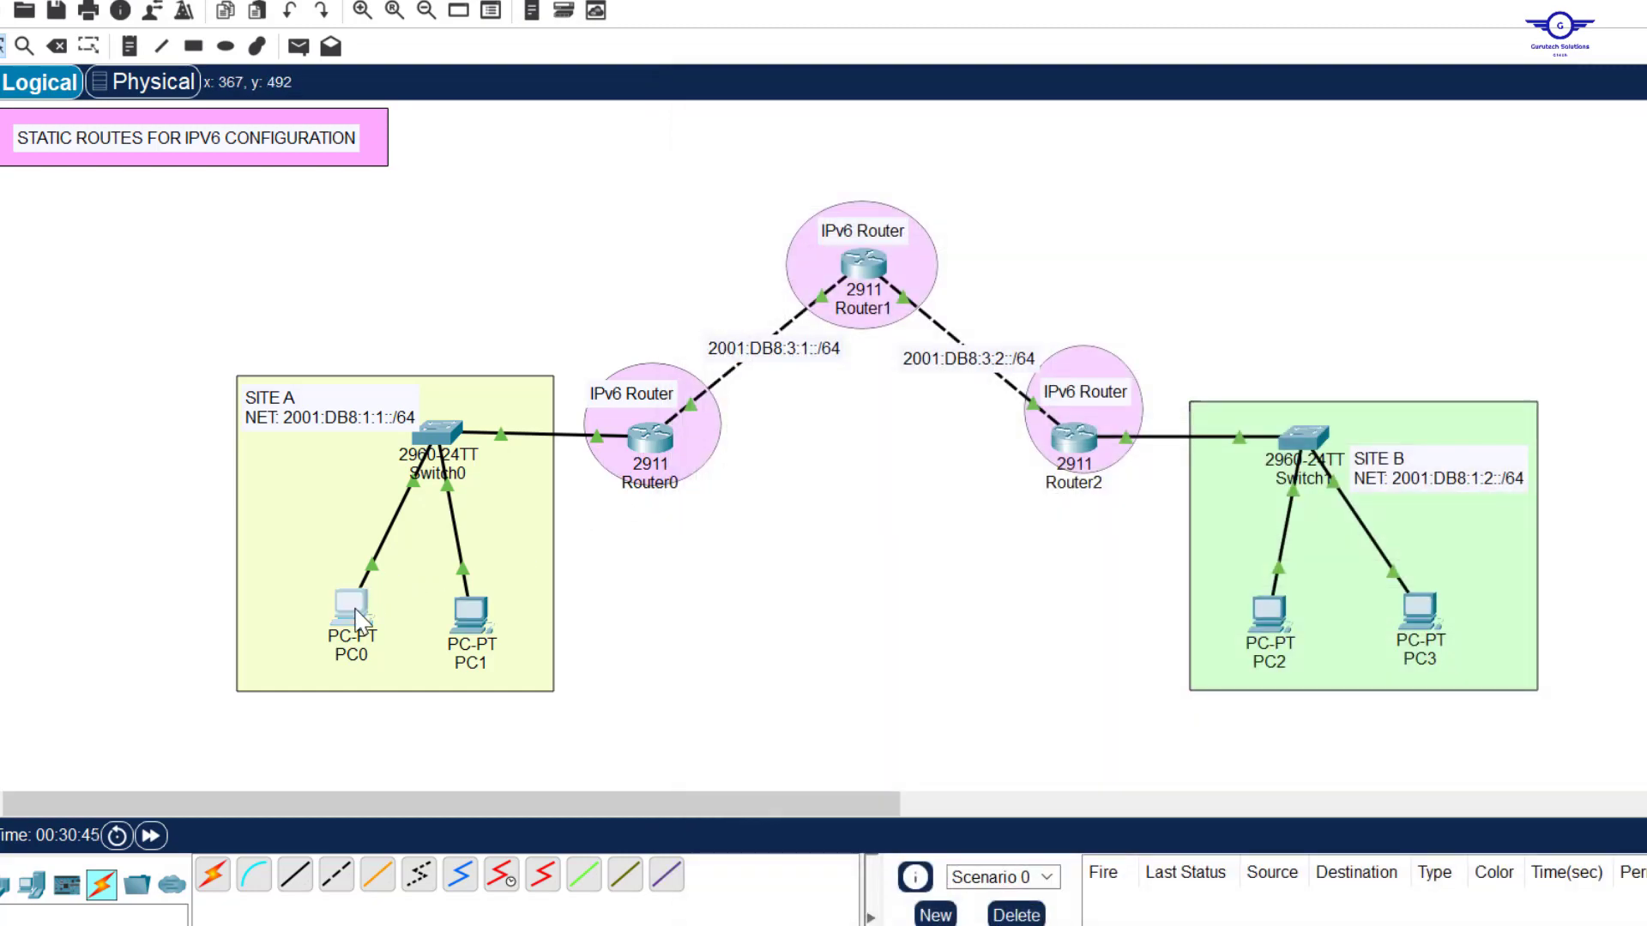
# - Set PC3's IPv6 configuration to Automatic and close its window
pyautogui.click(470, 614)
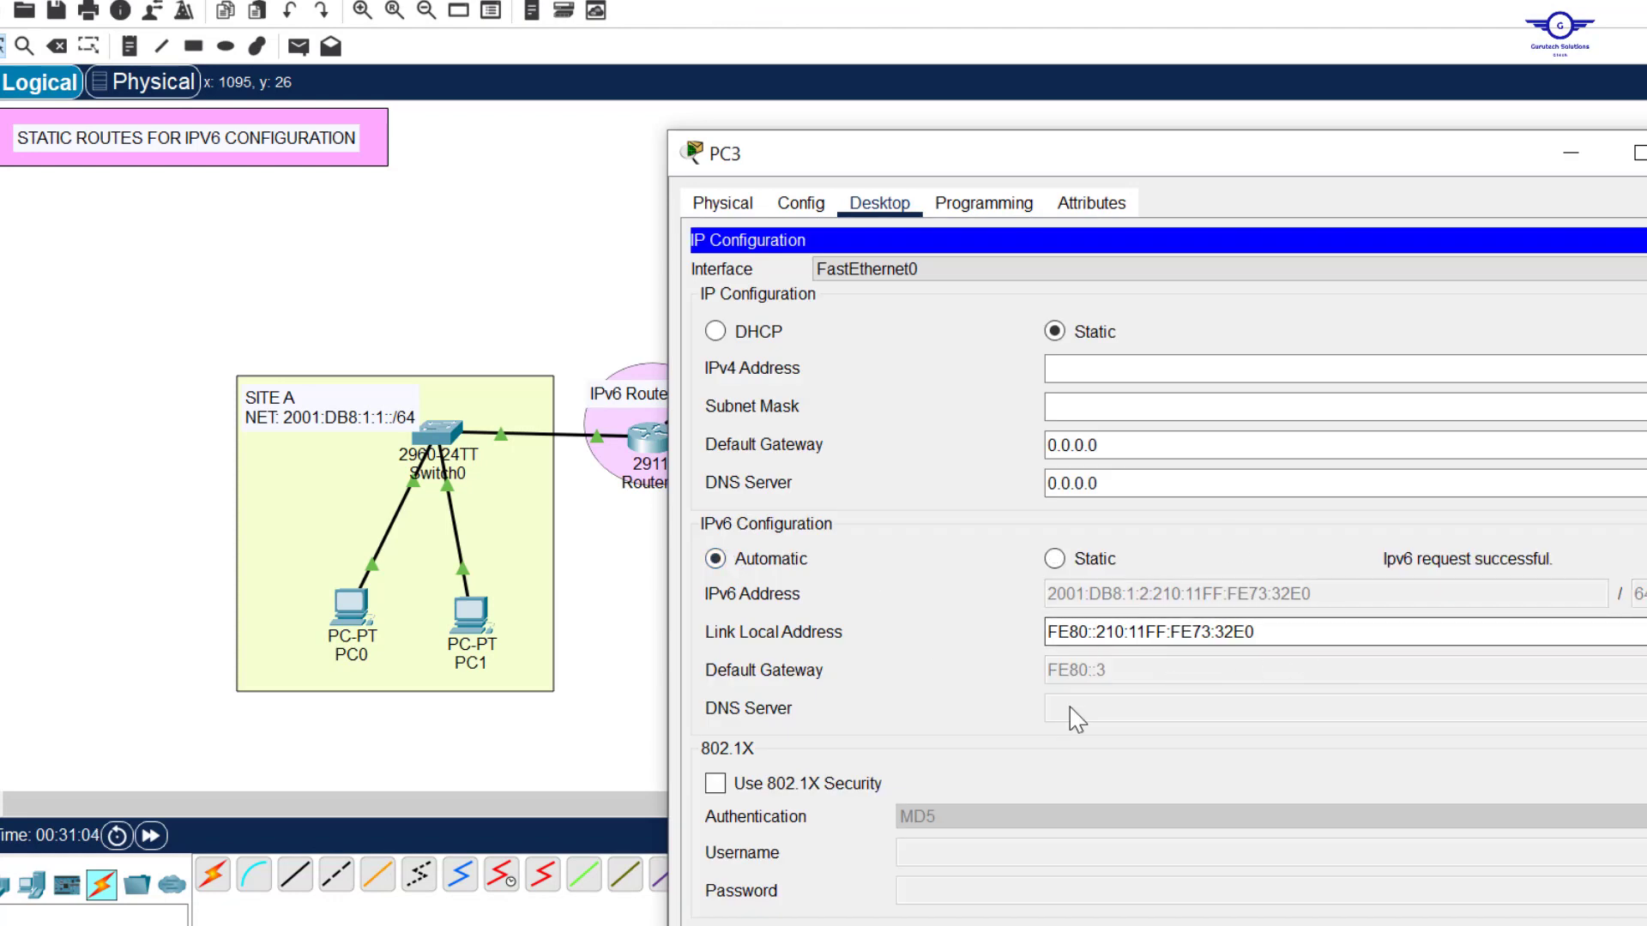
pyautogui.moveTo(1228, 176); pyautogui.dragTo(1087, 182)
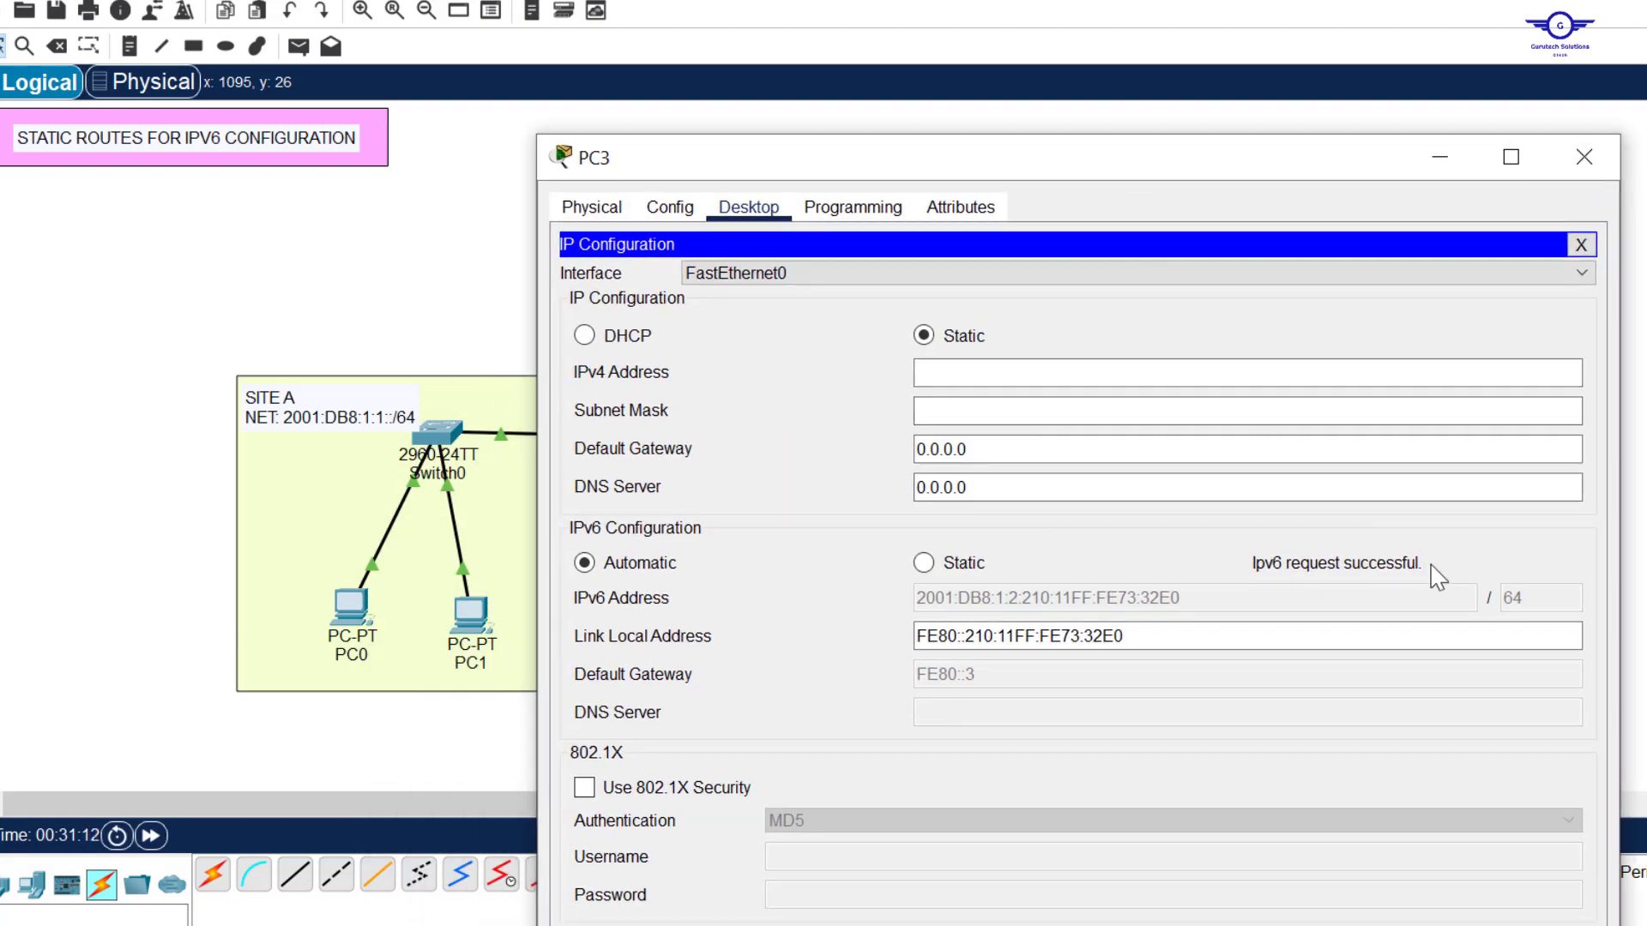
pyautogui.click(1584, 157)
# - Switch to config-guide.txt in Notepad, highlight item 5, "Test communication", and return to the topology
pyautogui.hotkey('alt', 'Tab')
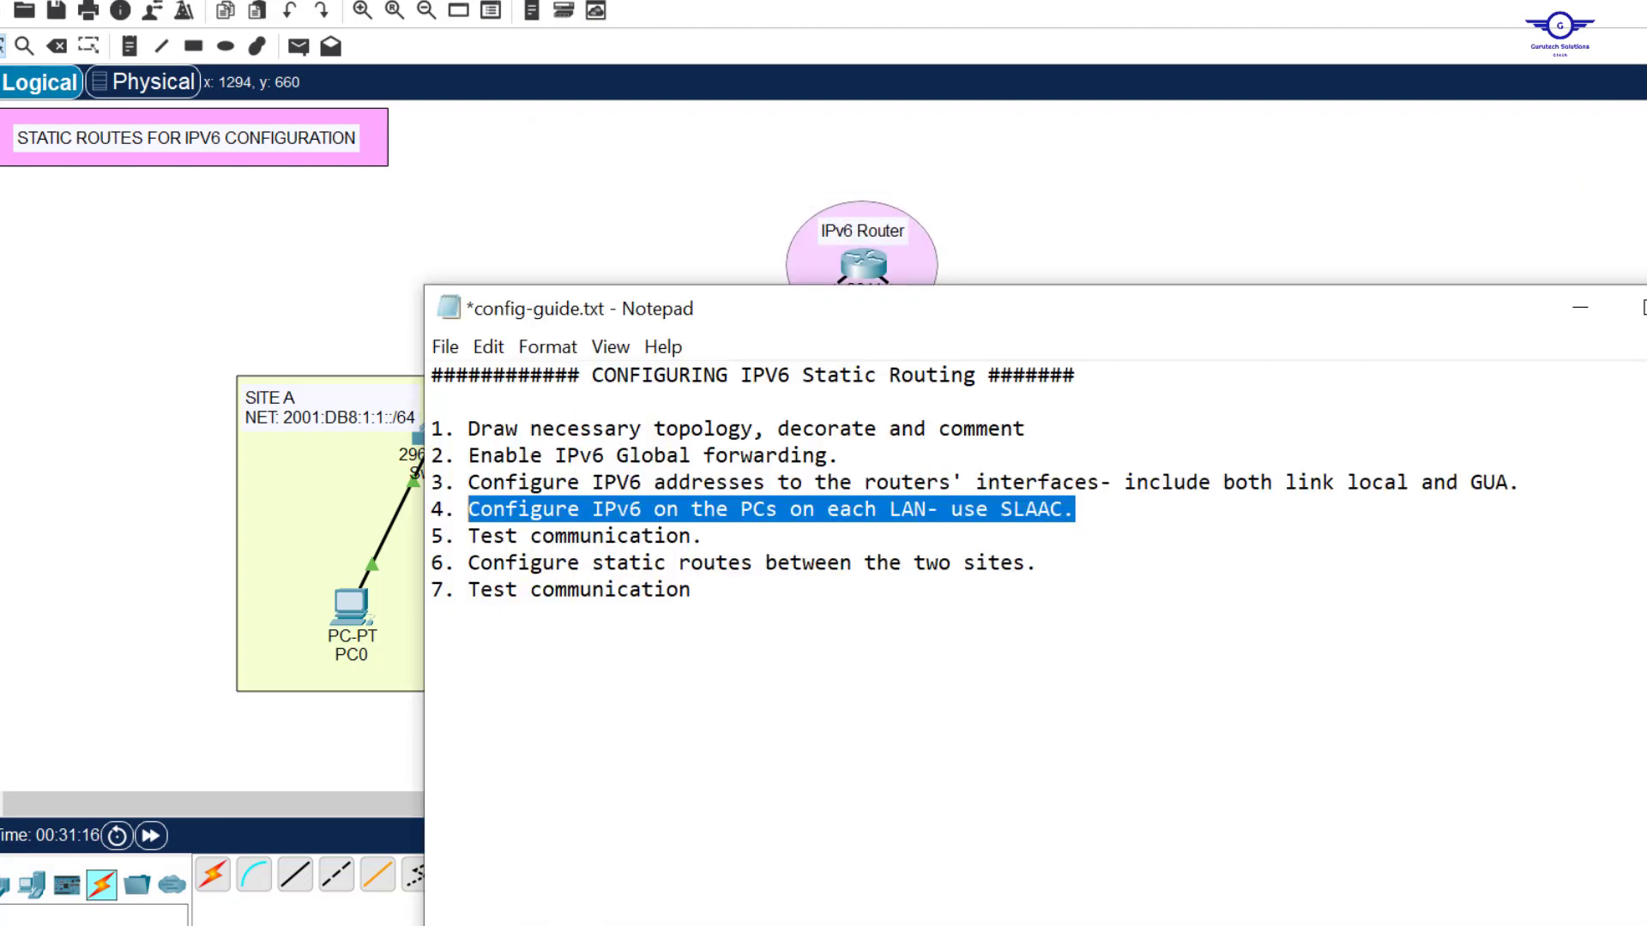
pyautogui.moveTo(702, 537); pyautogui.dragTo(445, 537)
pyautogui.click(1169, 209)
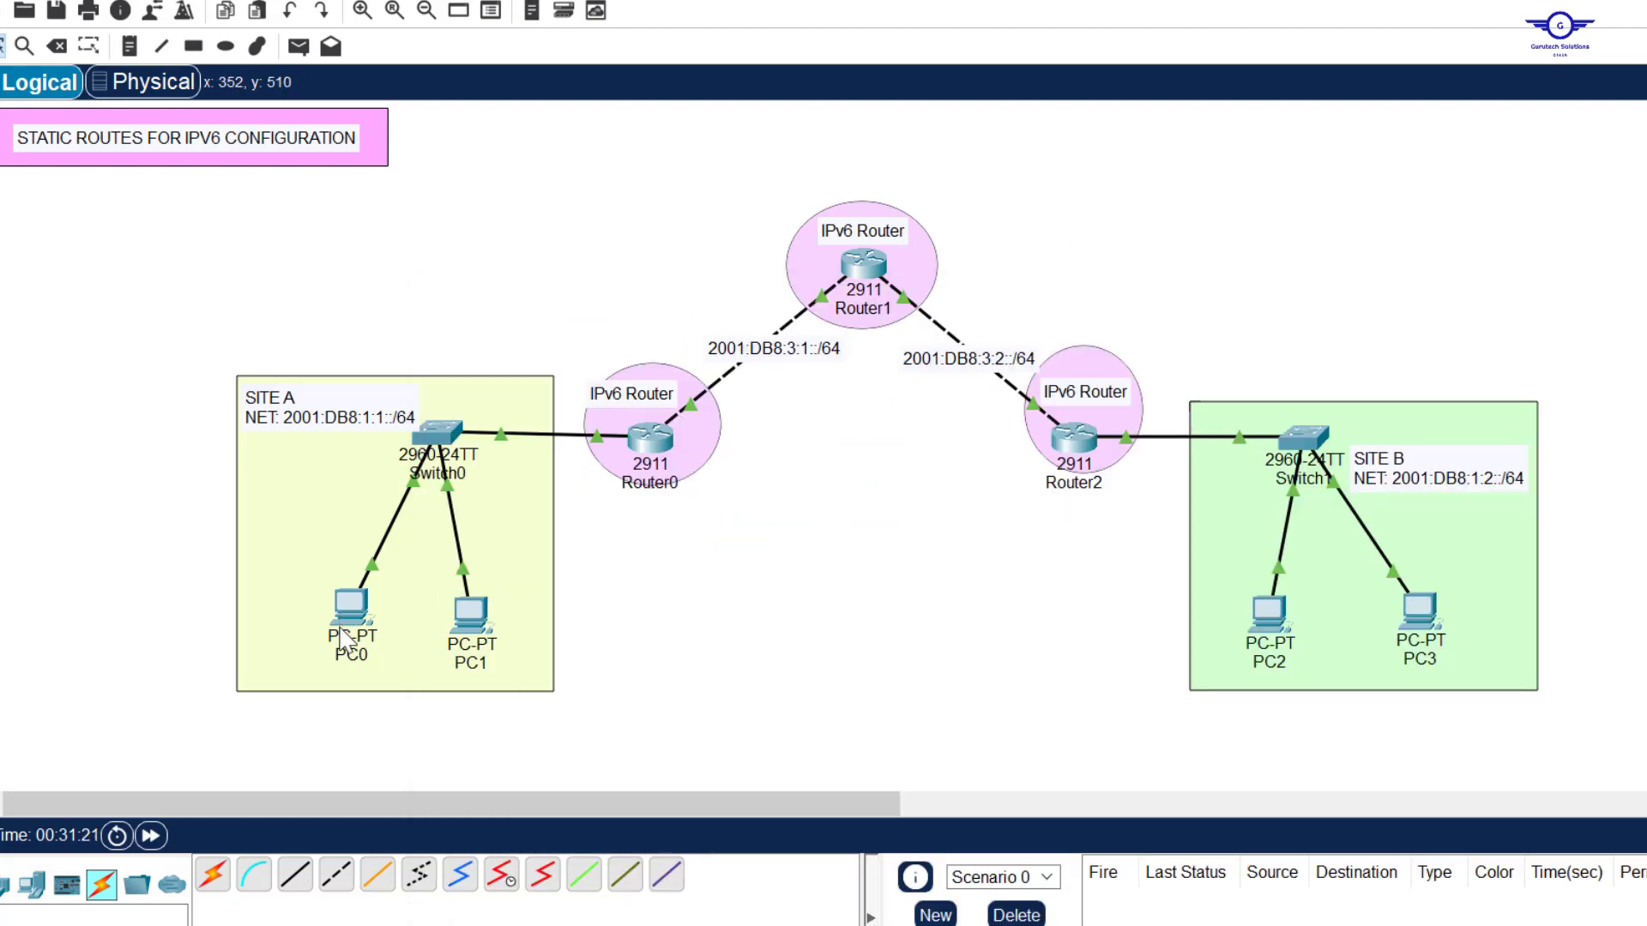
# - Open PC0's Command Prompt and run ipconfig to read its IPv6 settings
pyautogui.moveTo(480, 639)
pyautogui.click(350, 610)
pyautogui.click(842, 127)
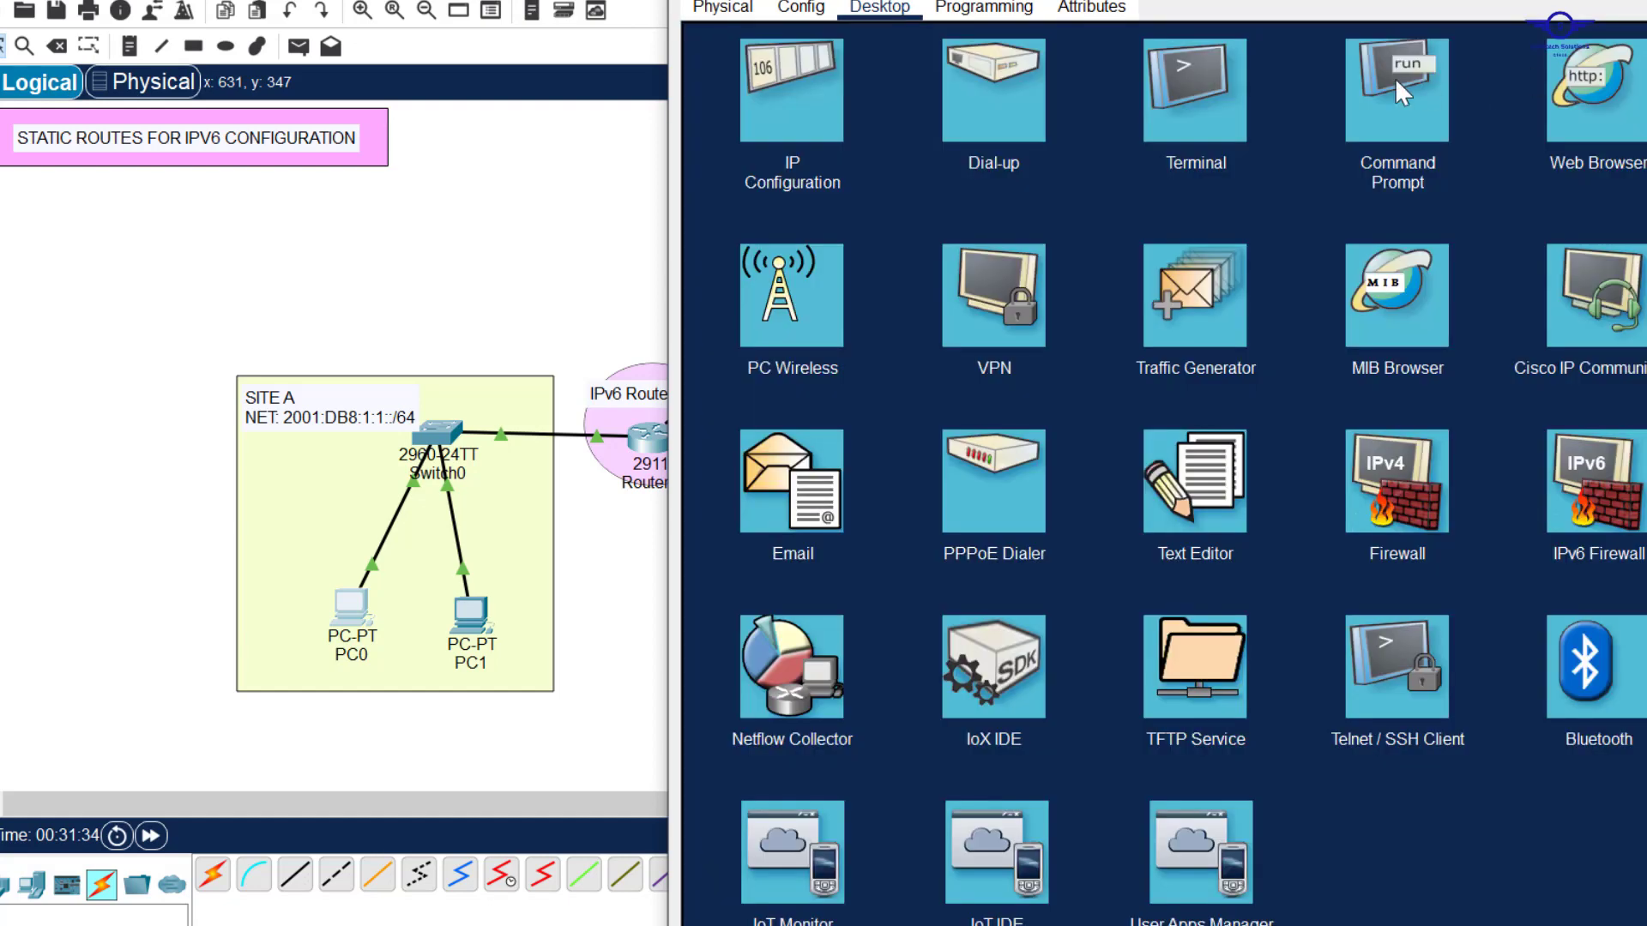
pyautogui.click(1398, 90)
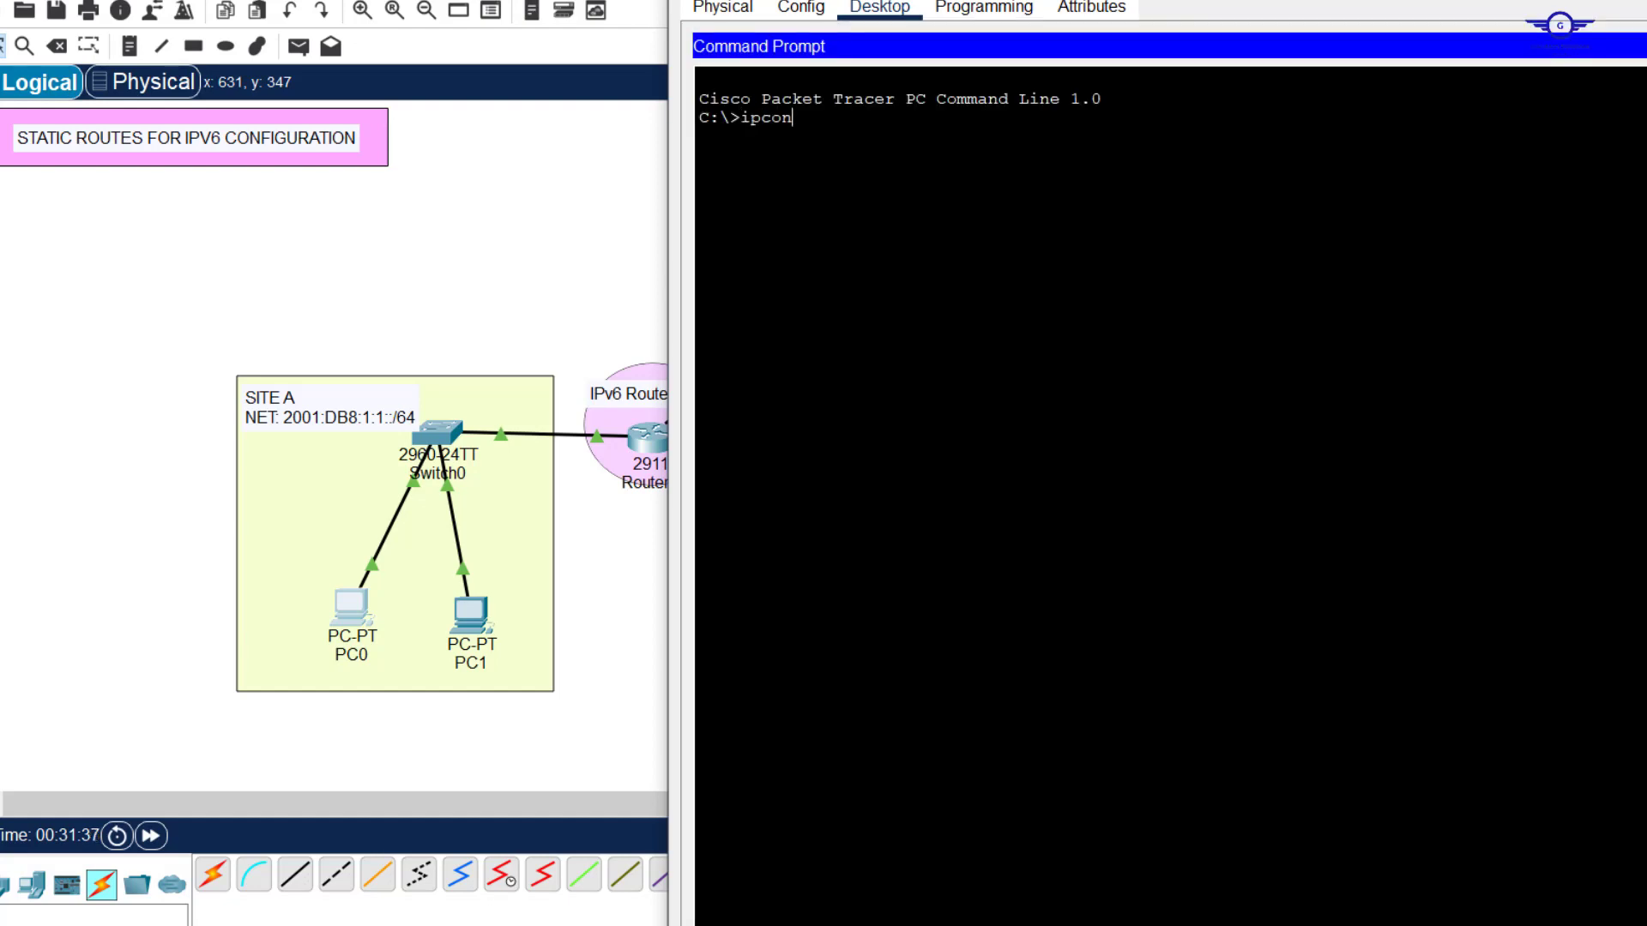
pyautogui.write('ipconfig')
pyautogui.press('Return')
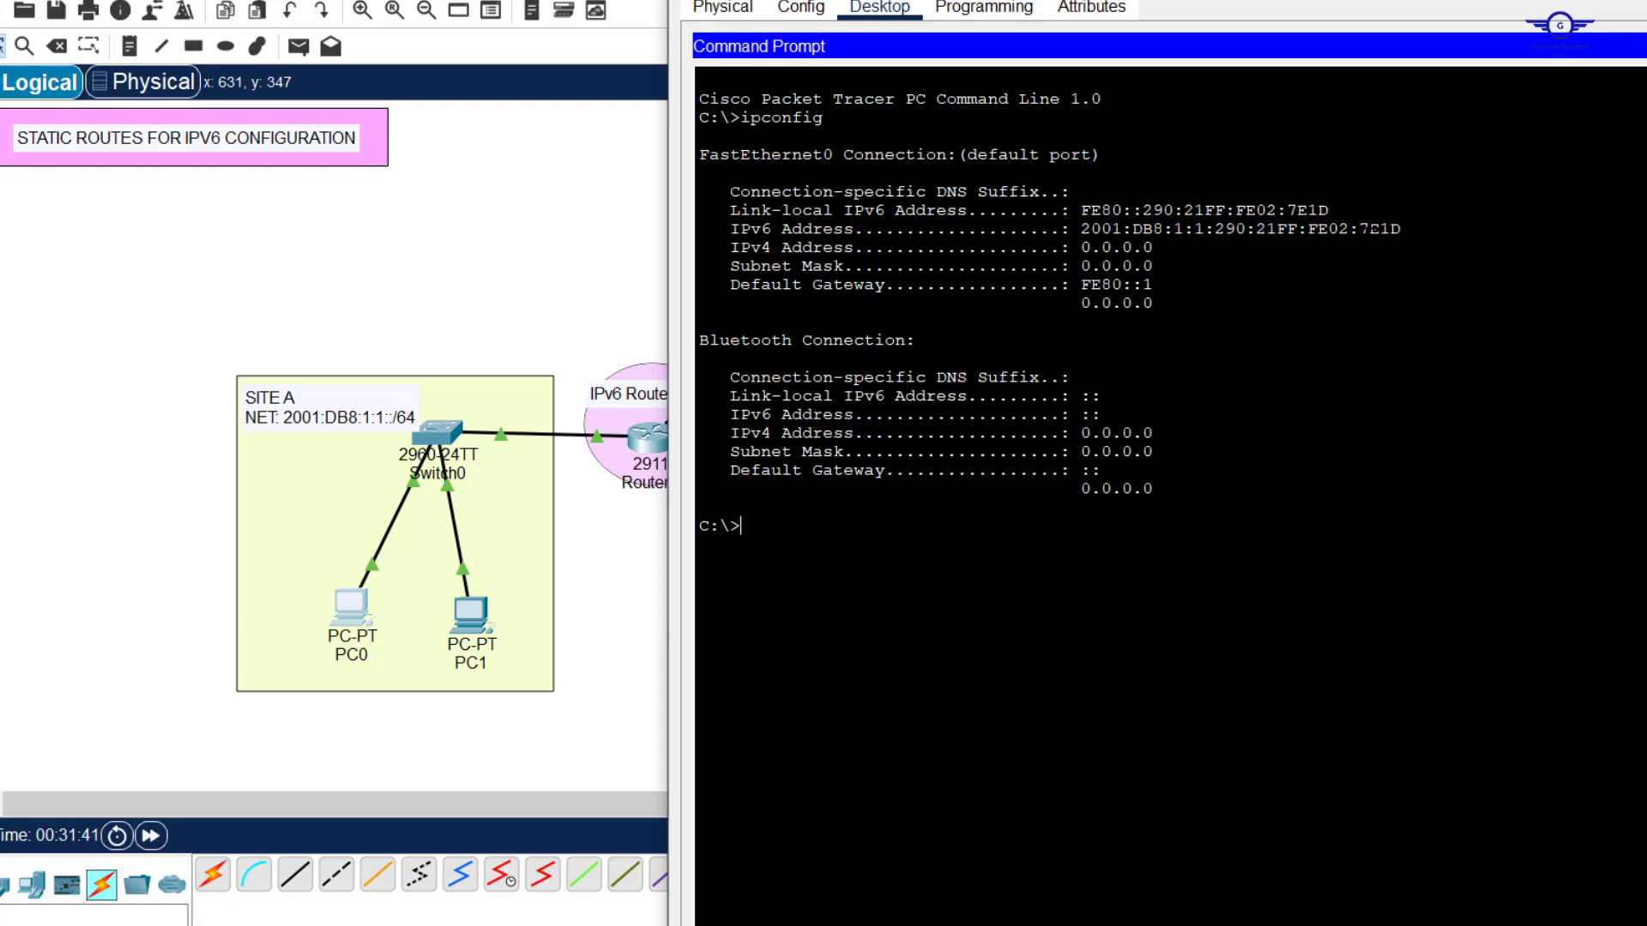
# - Copy PC0's global IPv6 address from the ipconfig output and close its window
pyautogui.moveTo(1401, 228); pyautogui.dragTo(1082, 228)
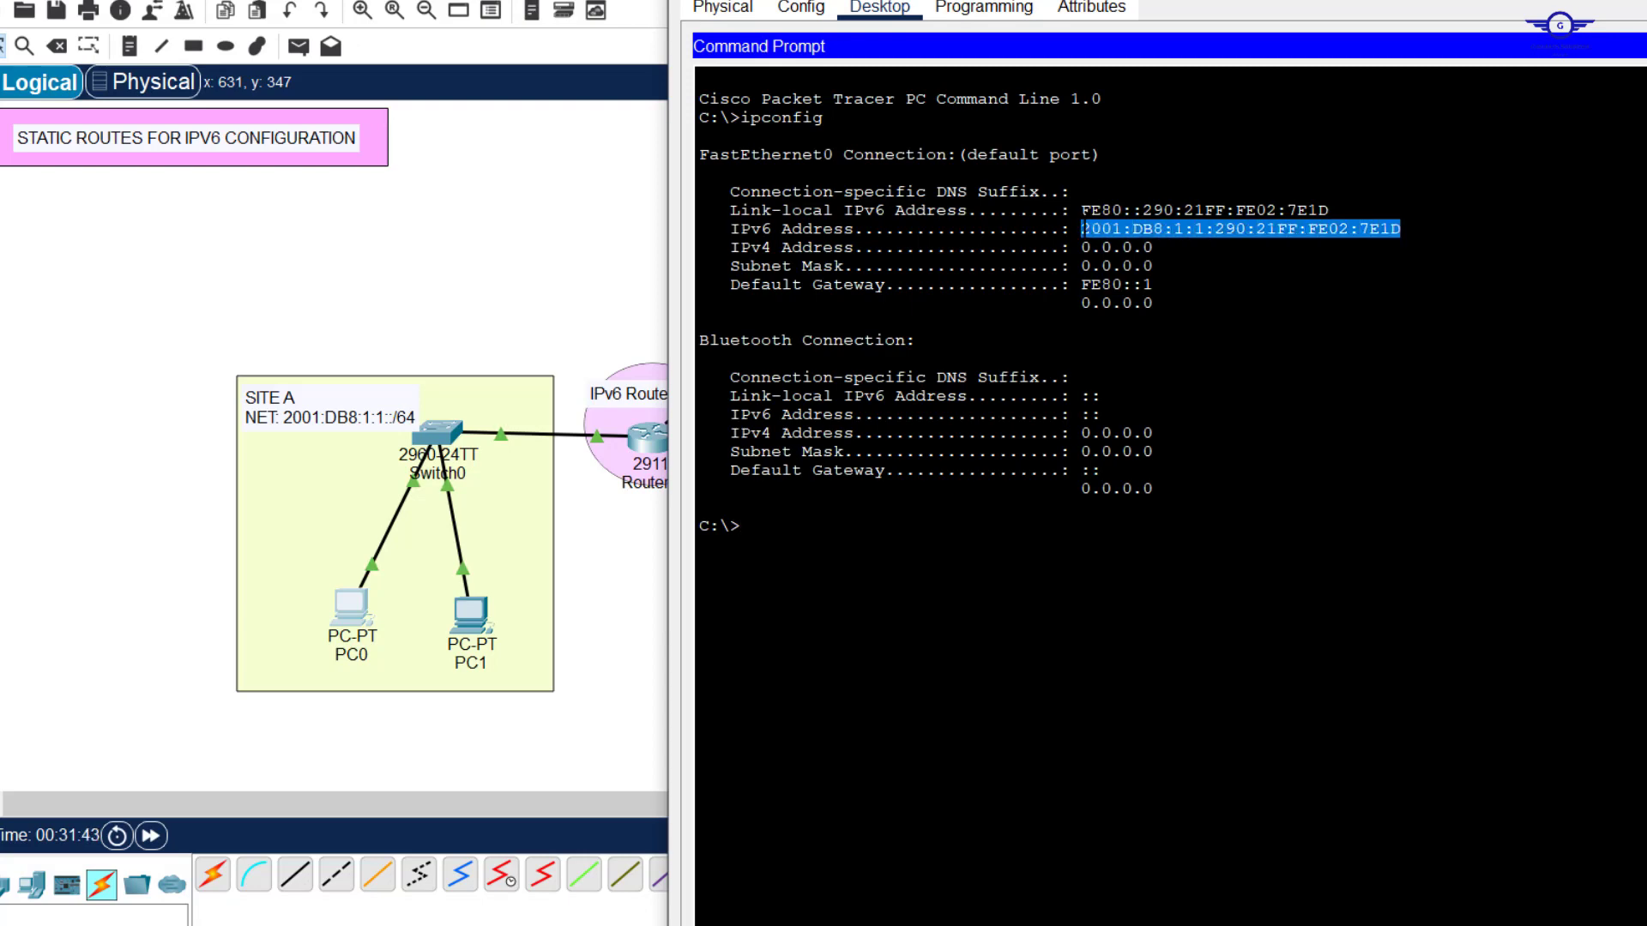
pyautogui.click(1144, 229)
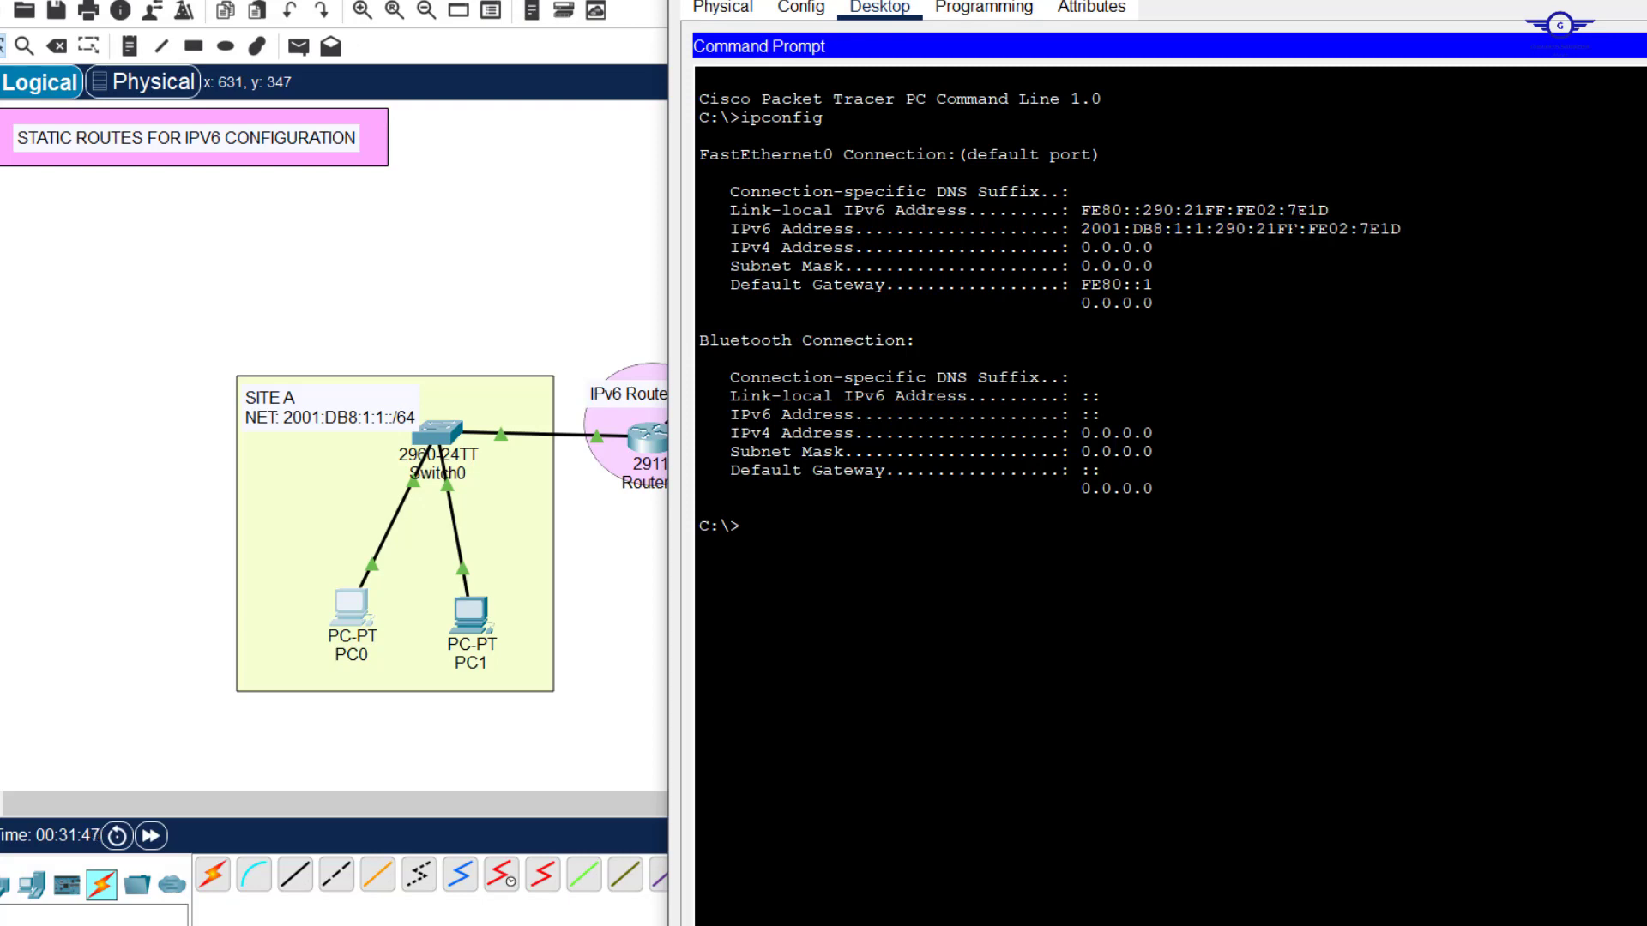
pyautogui.doubleClick(1259, 228)
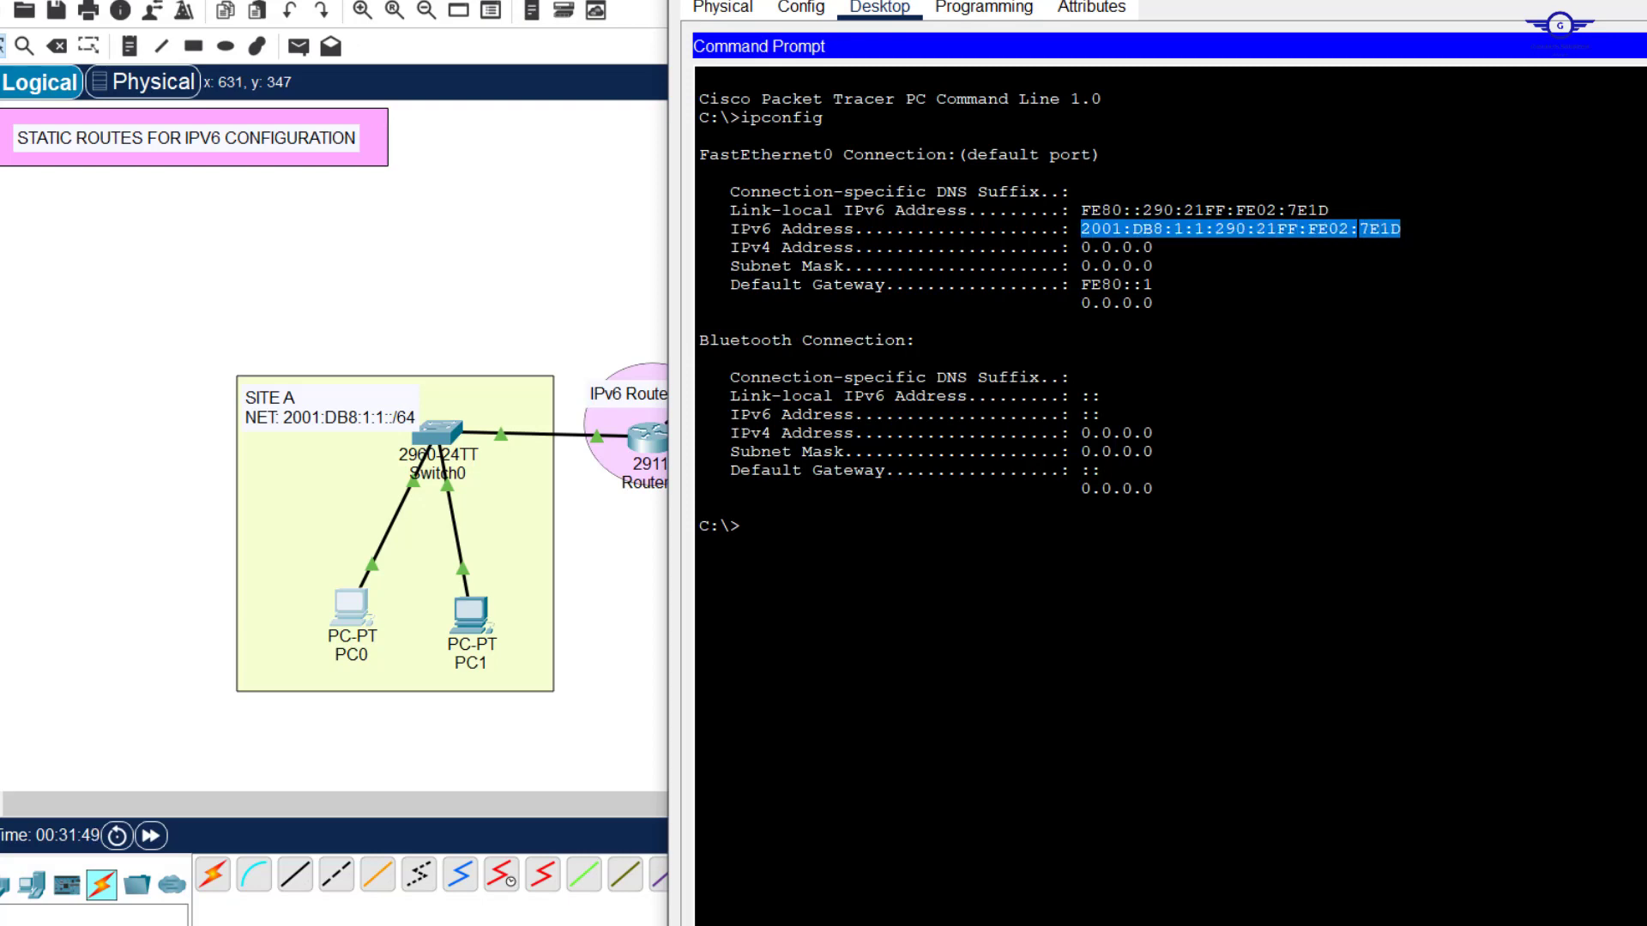
pyautogui.rightClick(1357, 230)
pyautogui.click(1420, 248)
pyautogui.hotkey('alt', 'F4')
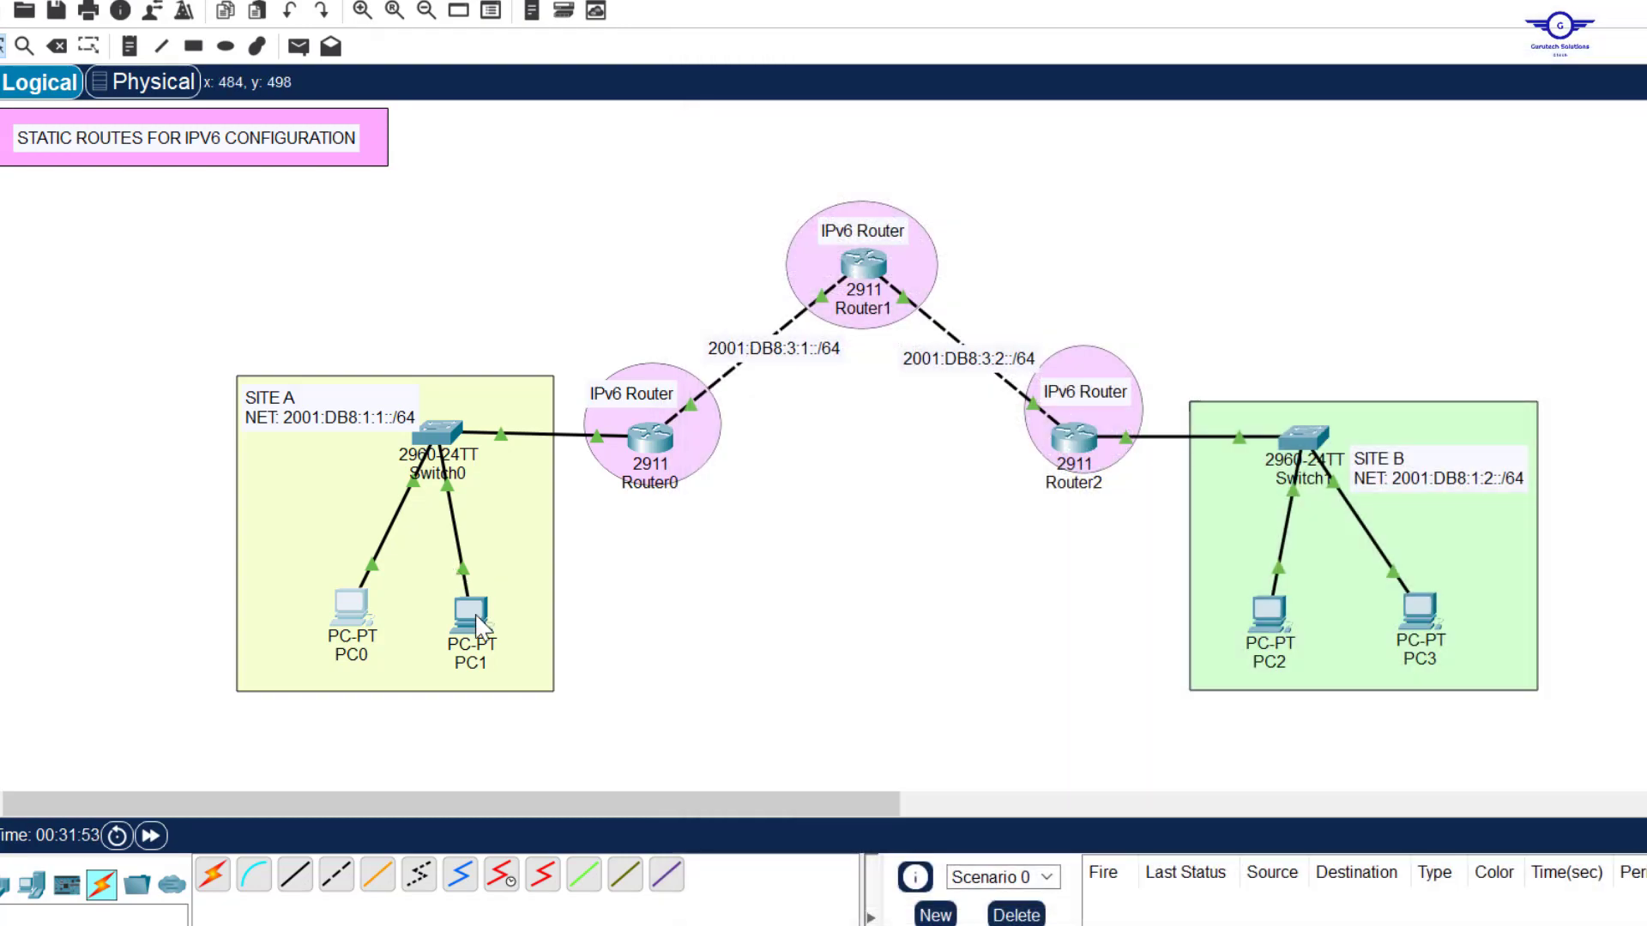
# - From PC1's Command Prompt, ping PC0 at 2001:DB8:1:1:290:21FF:FE02:7E1D, and close the window
pyautogui.click(351, 607)
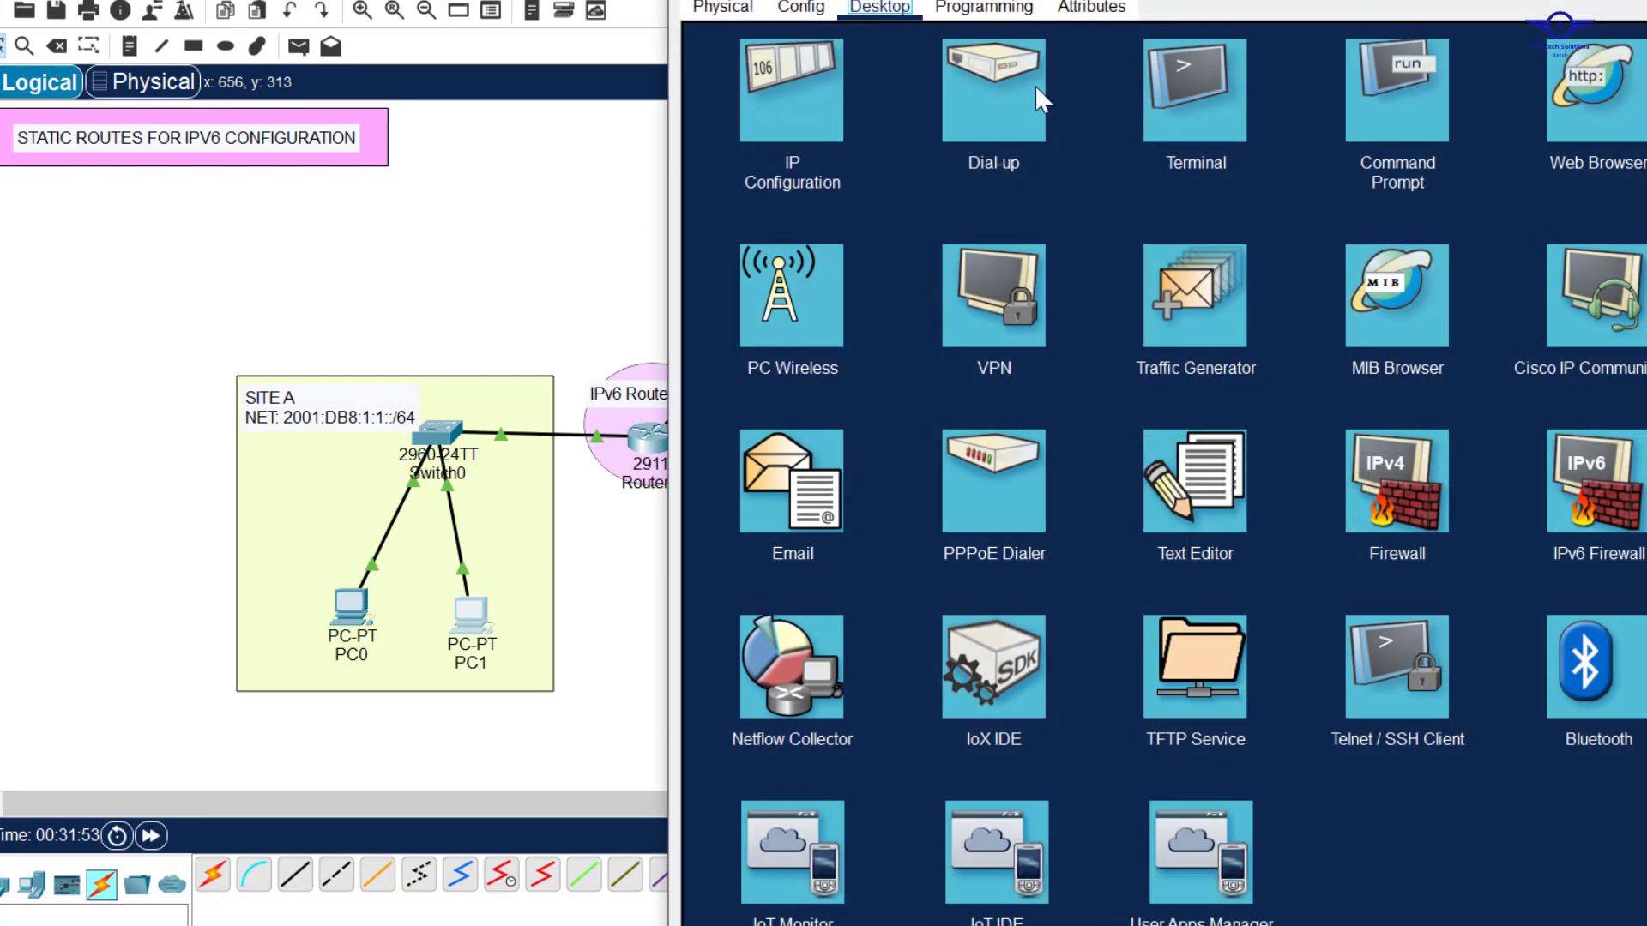
pyautogui.click(1403, 94)
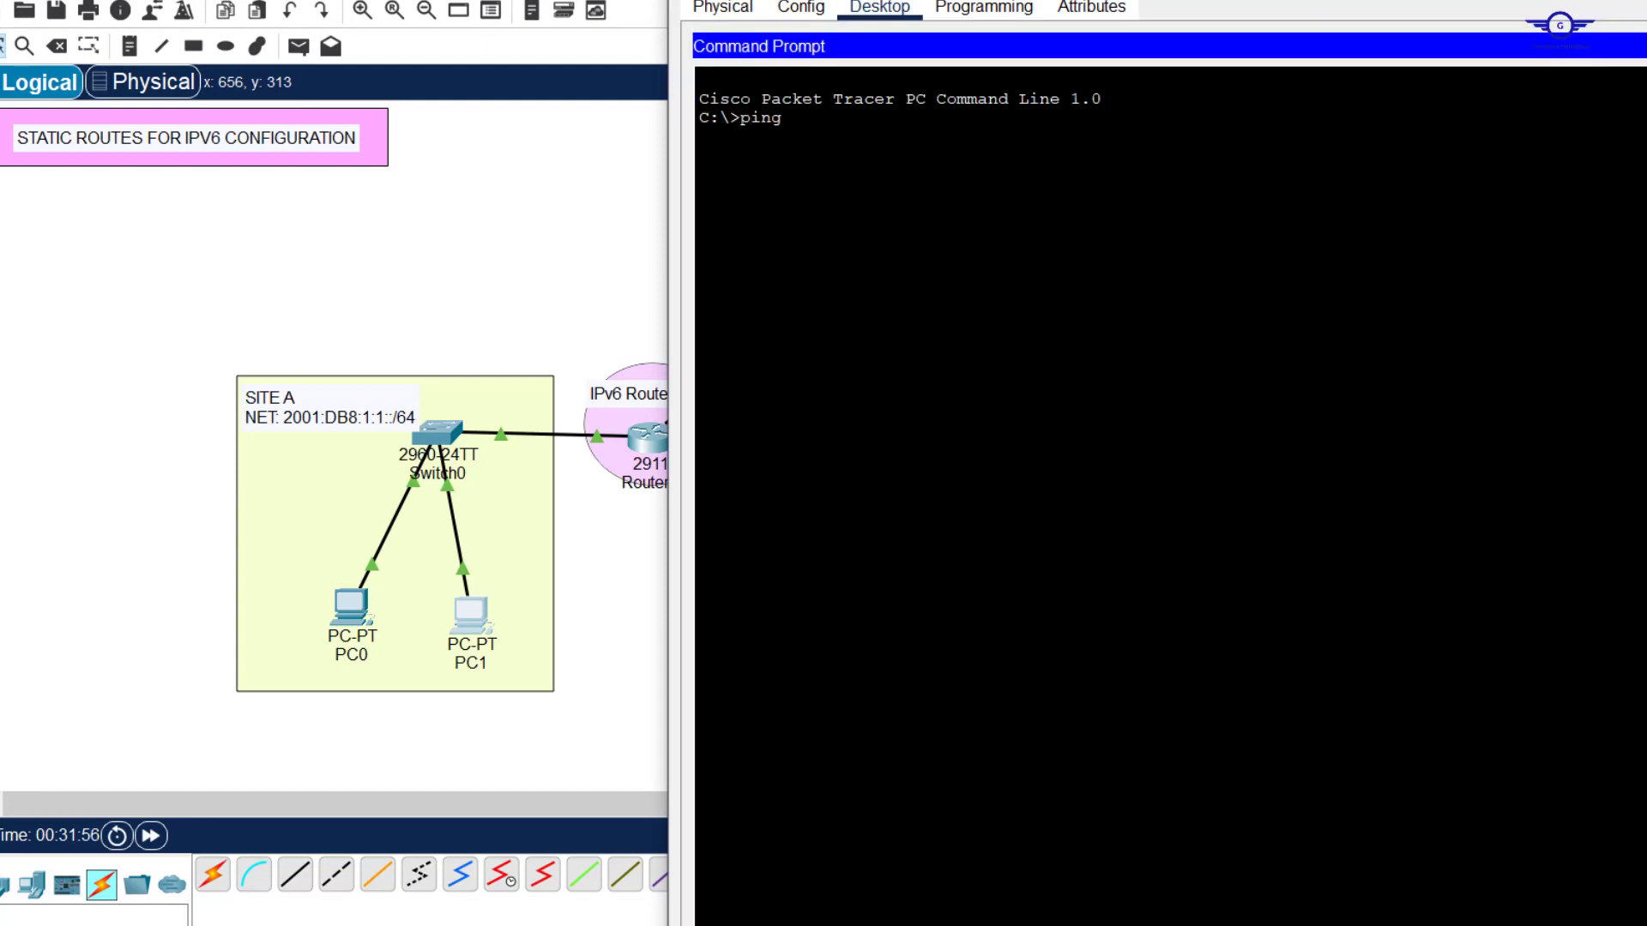
pyautogui.write('ping')
pyautogui.rightClick(995, 210)
pyautogui.click(1055, 254)
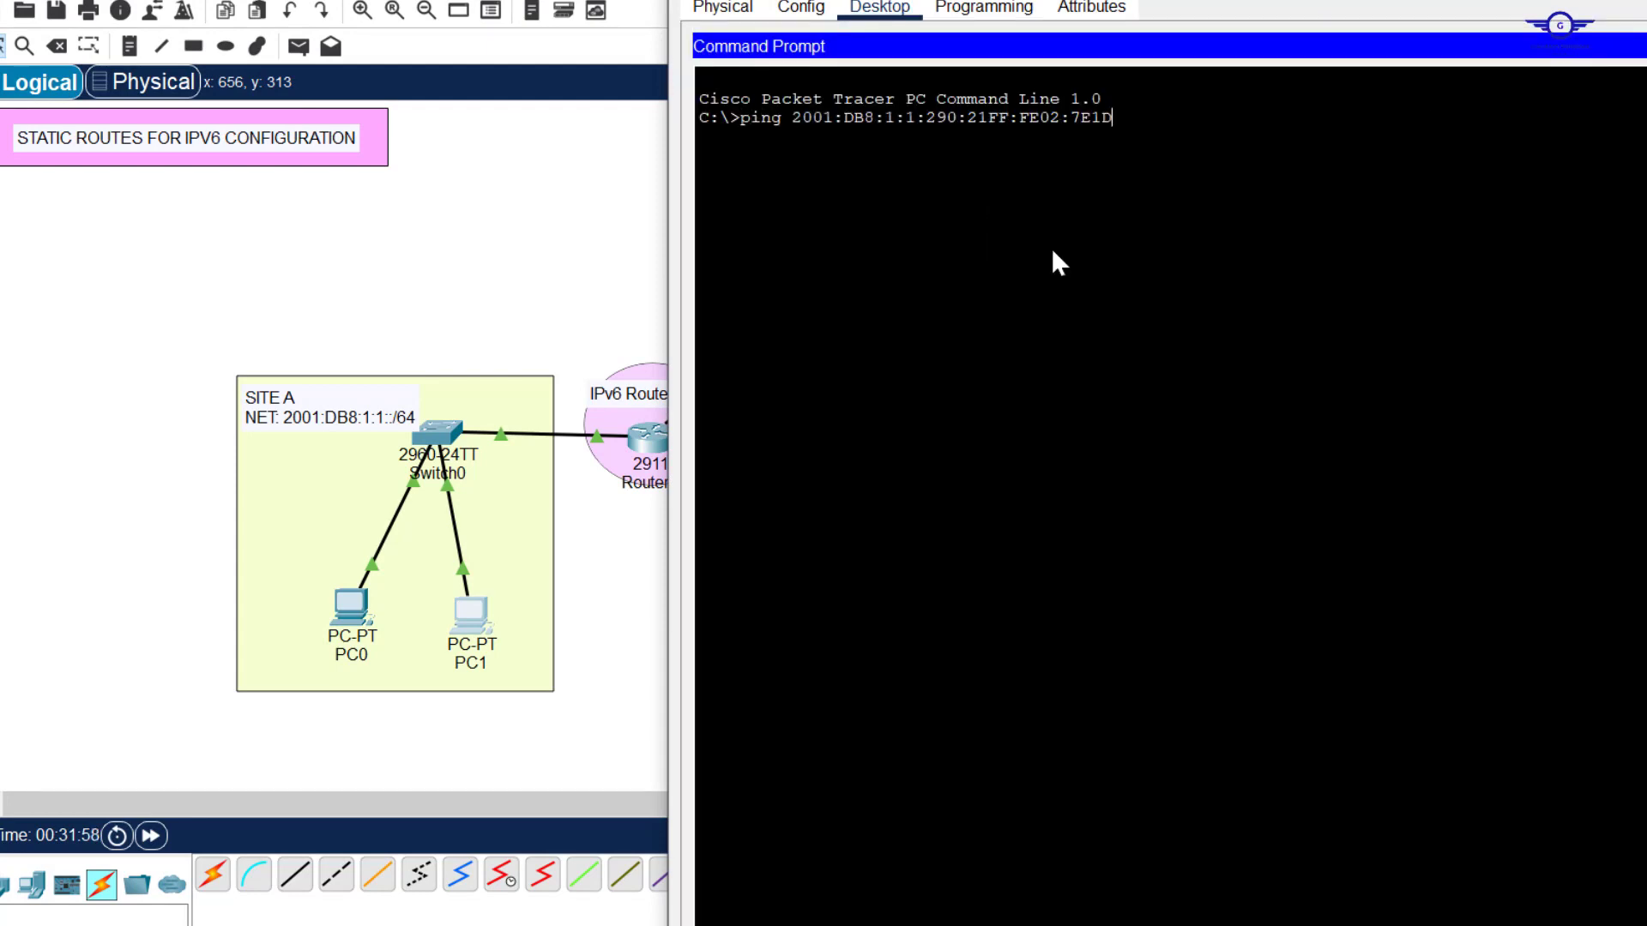
pyautogui.press('Return')
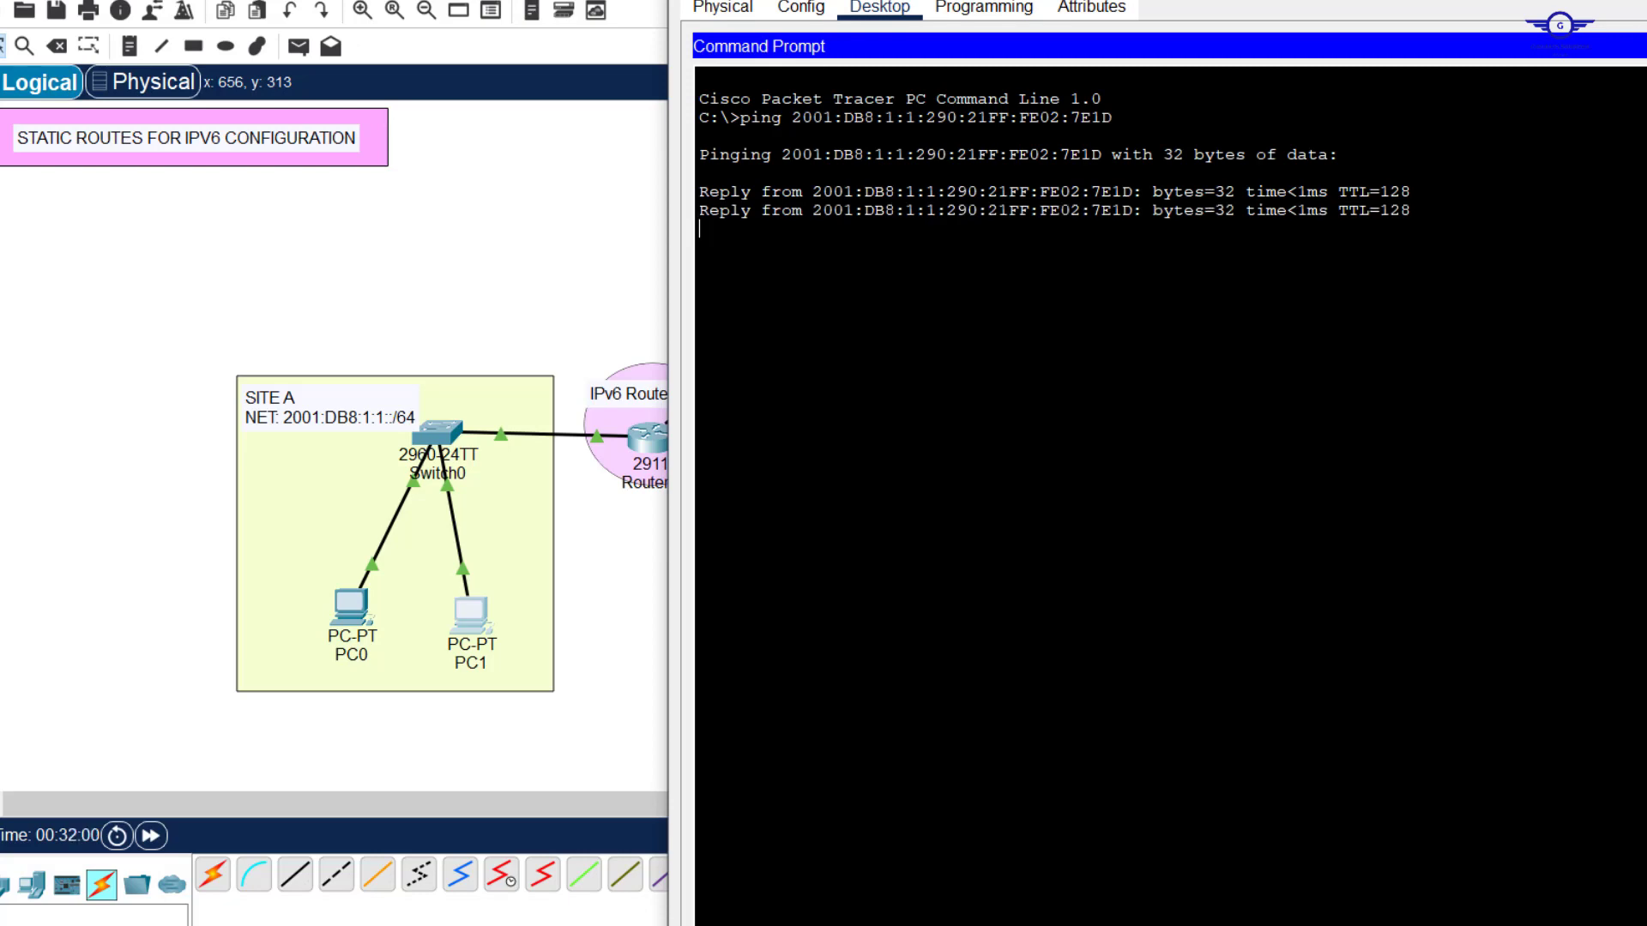
pyautogui.hotkey('alt', 'F4')
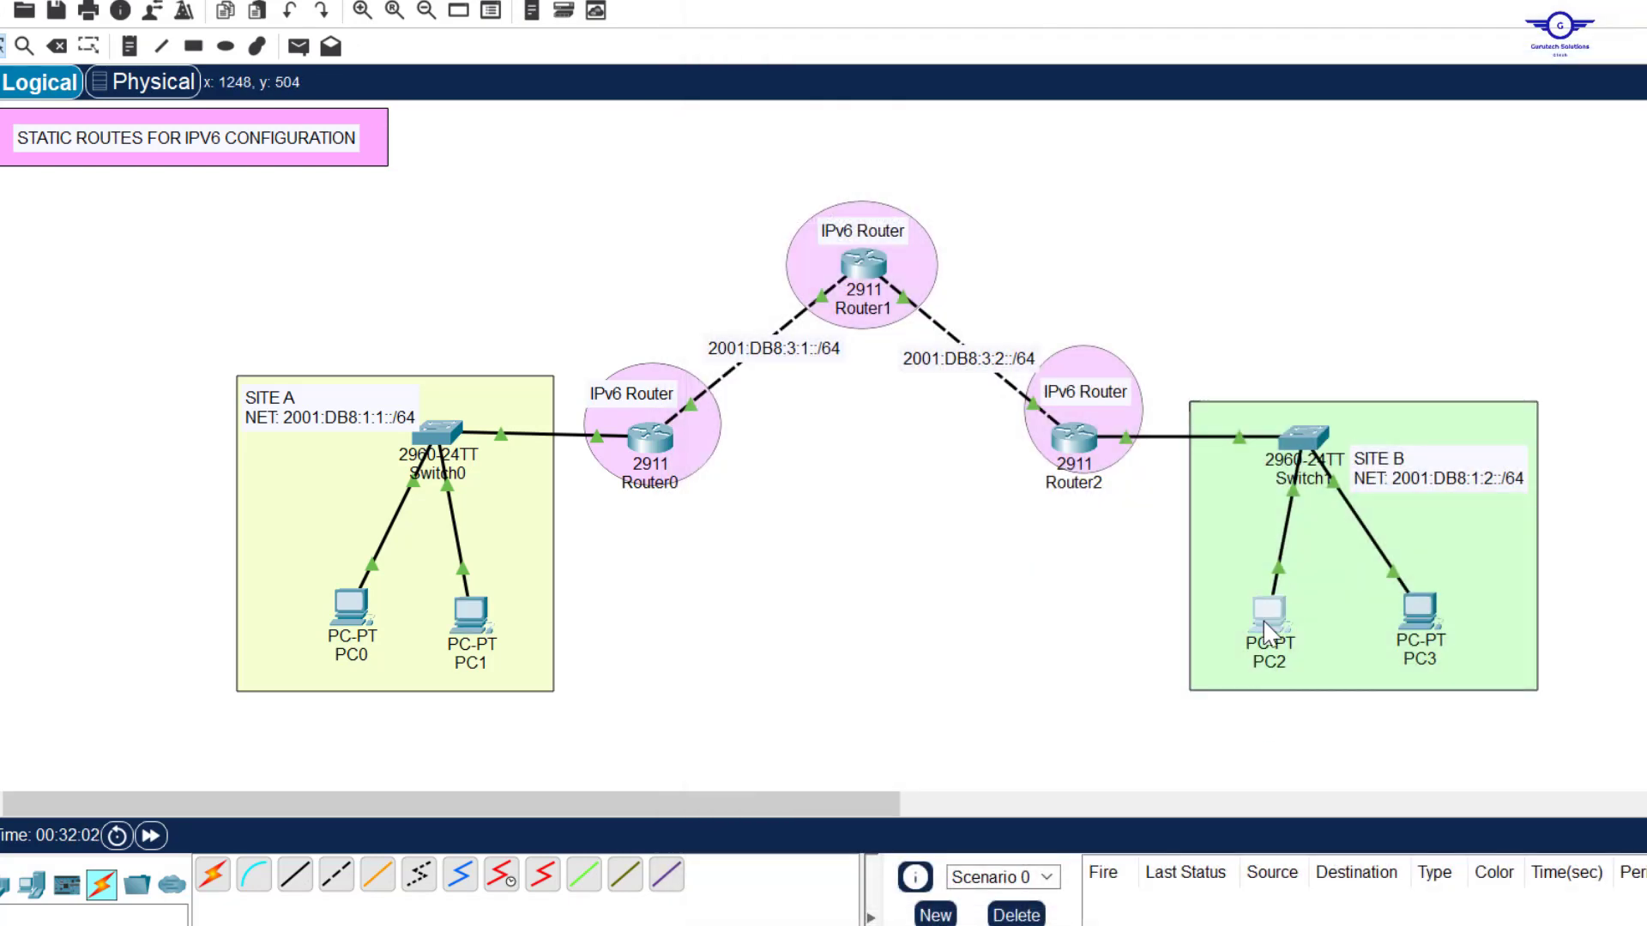
# - From PC2's Command Prompt in Site B, ping PC0 at 2001:DB8:1:1:290:21FF:FE02:7E1D, and close the window
pyautogui.click(1268, 633)
pyautogui.click(1423, 352)
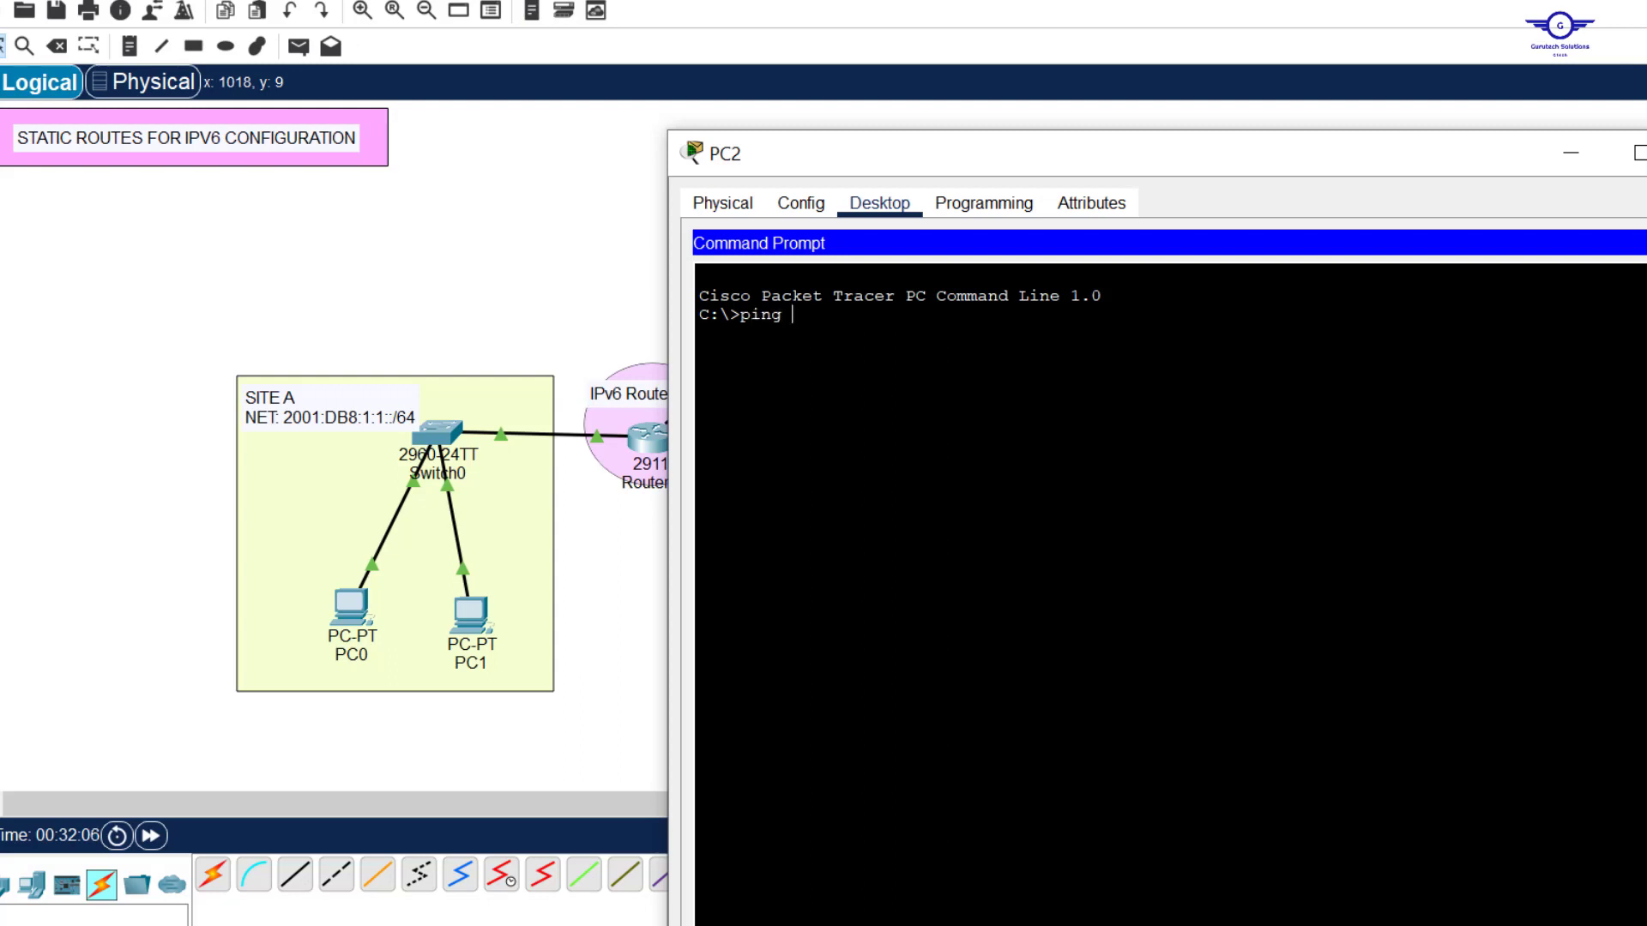
pyautogui.rightClick(1066, 336)
pyautogui.click(1164, 390)
pyautogui.press('Return')
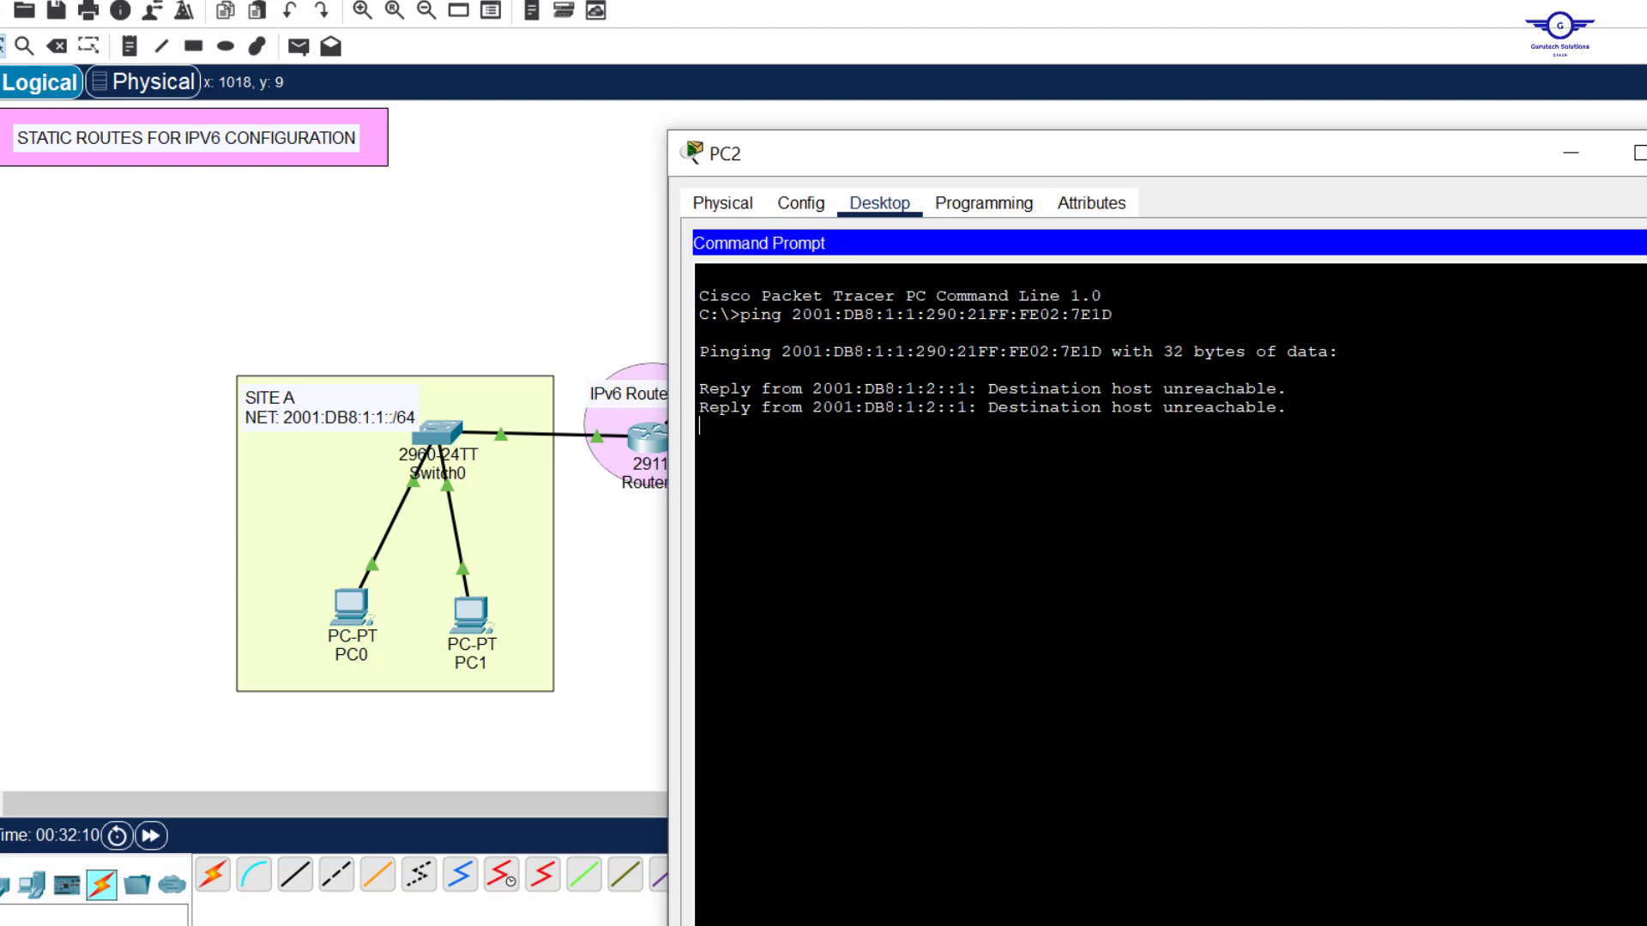
pyautogui.click(1643, 152)
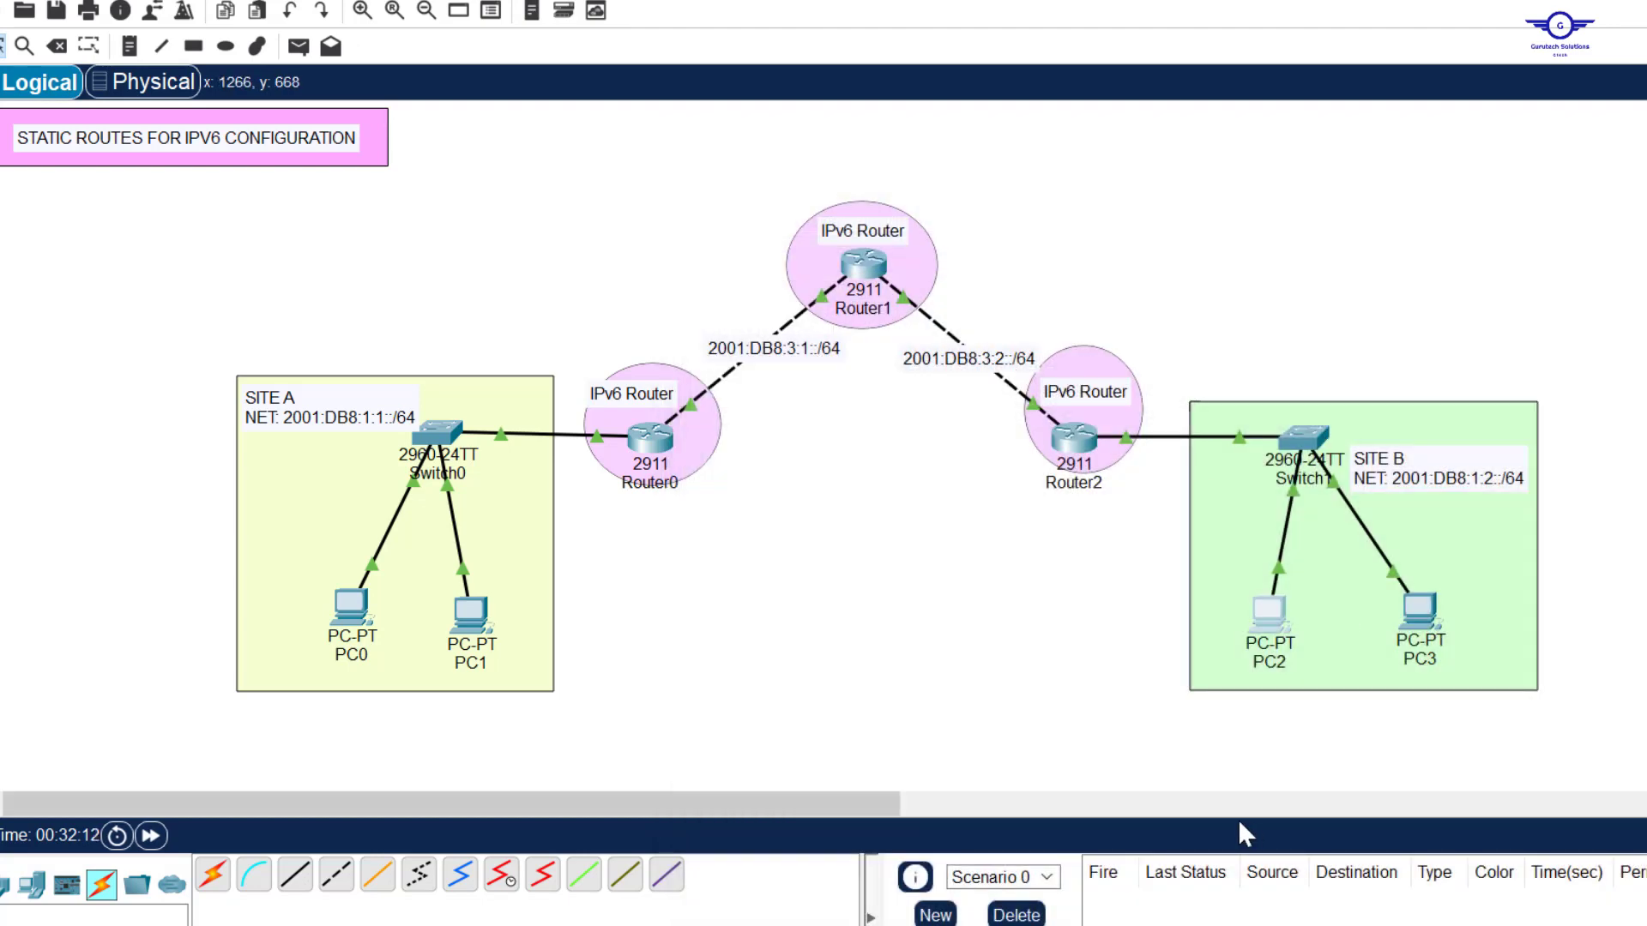
# - Switch to config-guide.txt, highlight item 6 about configuring static routes between the two sites, and return to the topology
pyautogui.hotkey('alt', 'Tab')
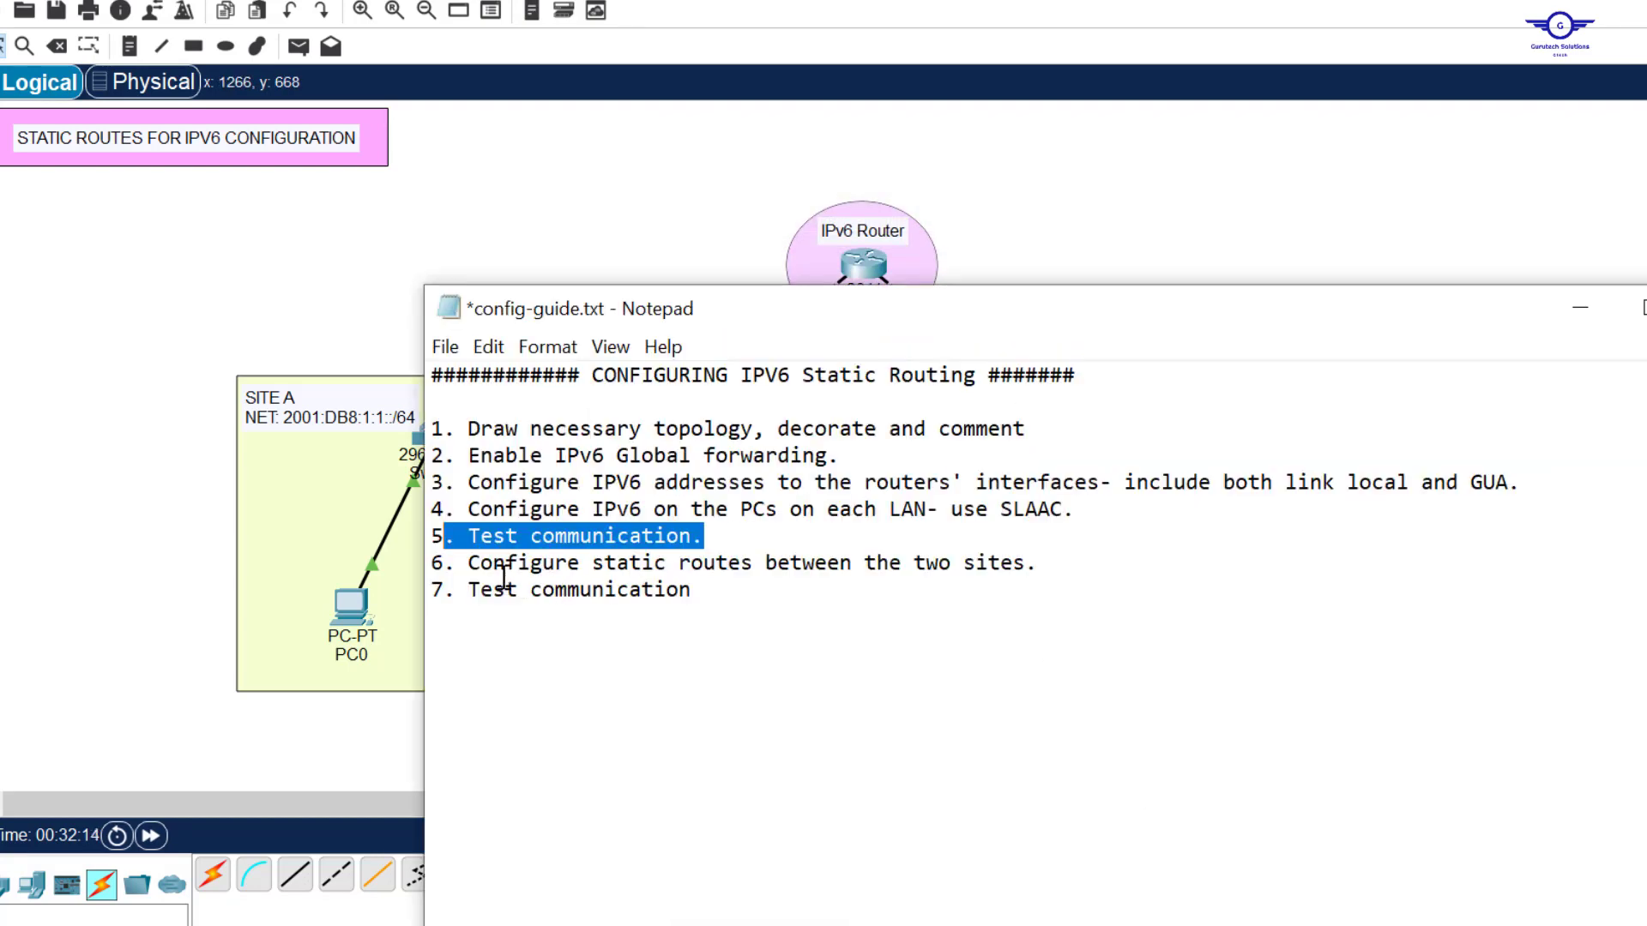
pyautogui.moveTo(483, 562); pyautogui.dragTo(1061, 564)
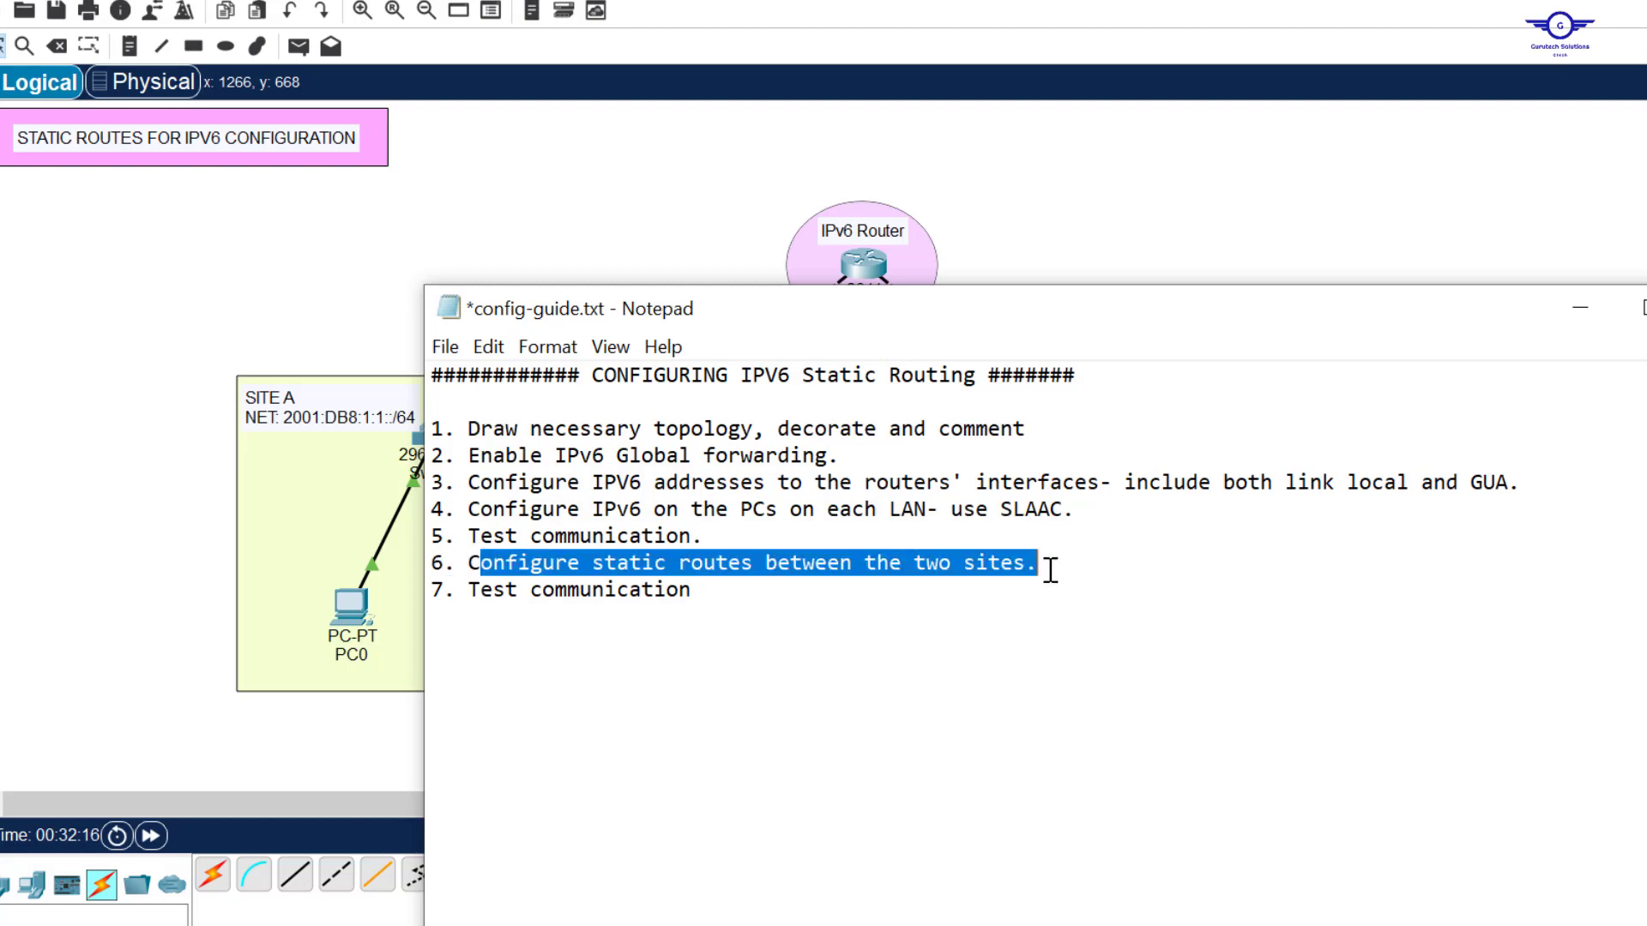
pyautogui.click(1171, 221)
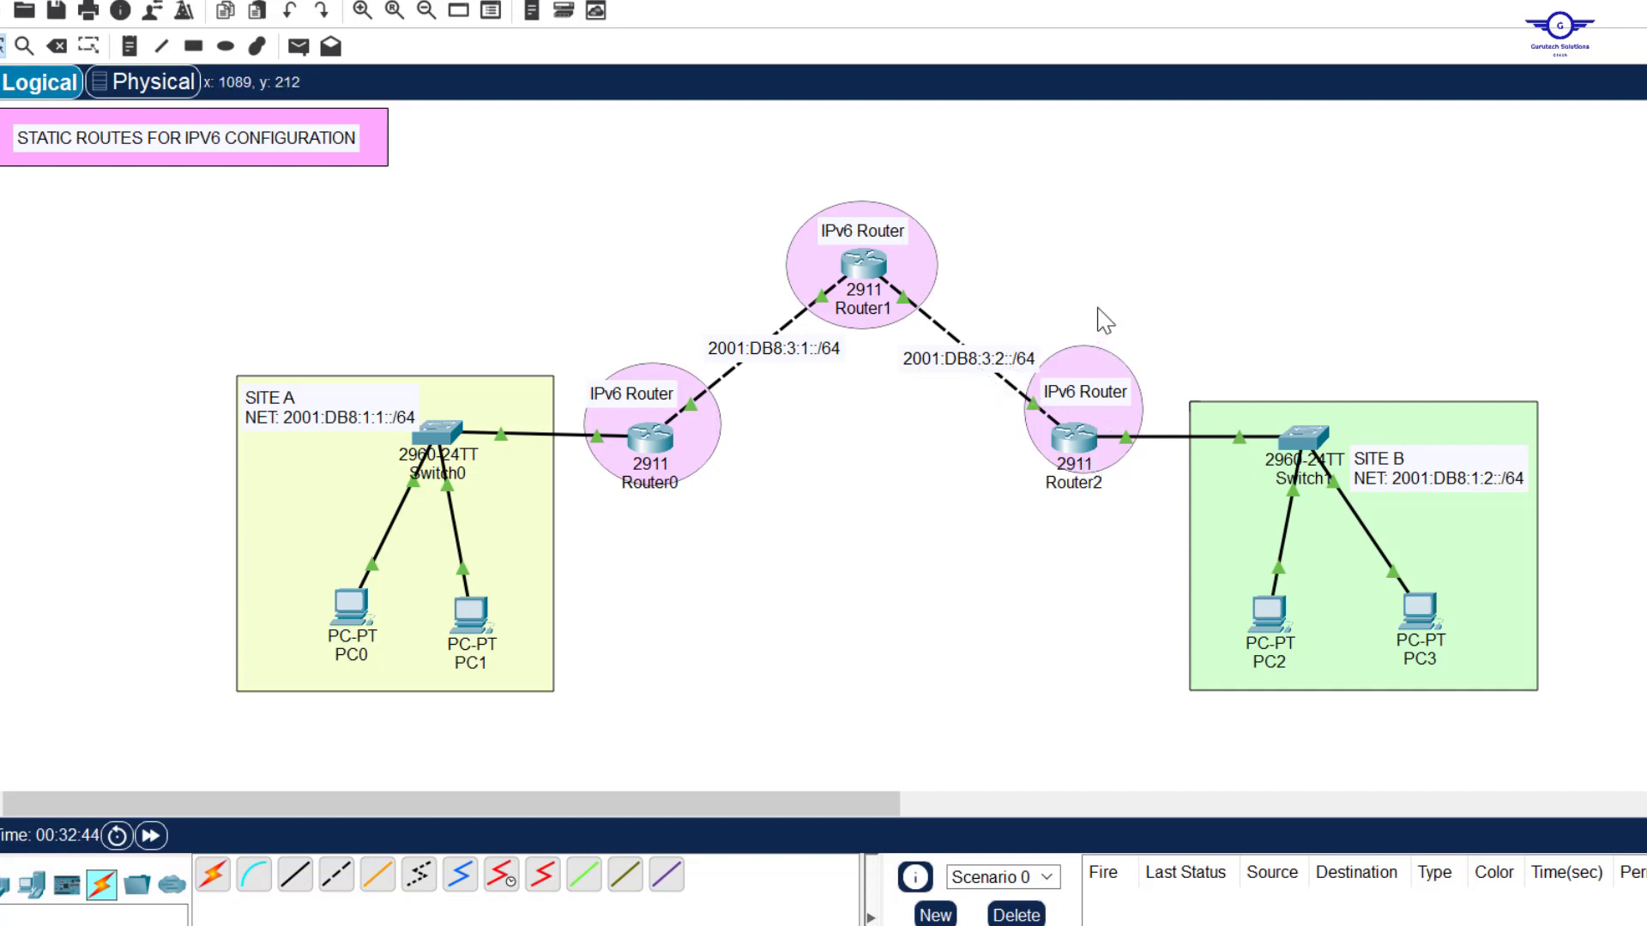
# - Examine the Site B, Site A and Router1 areas of the topology to identify the networks that need static routes
pyautogui.moveTo(1082, 291); pyautogui.dragTo(1634, 745)
pyautogui.click(1272, 269)
pyautogui.moveTo(158, 348); pyautogui.dragTo(568, 705)
pyautogui.moveTo(766, 182); pyautogui.dragTo(983, 323)
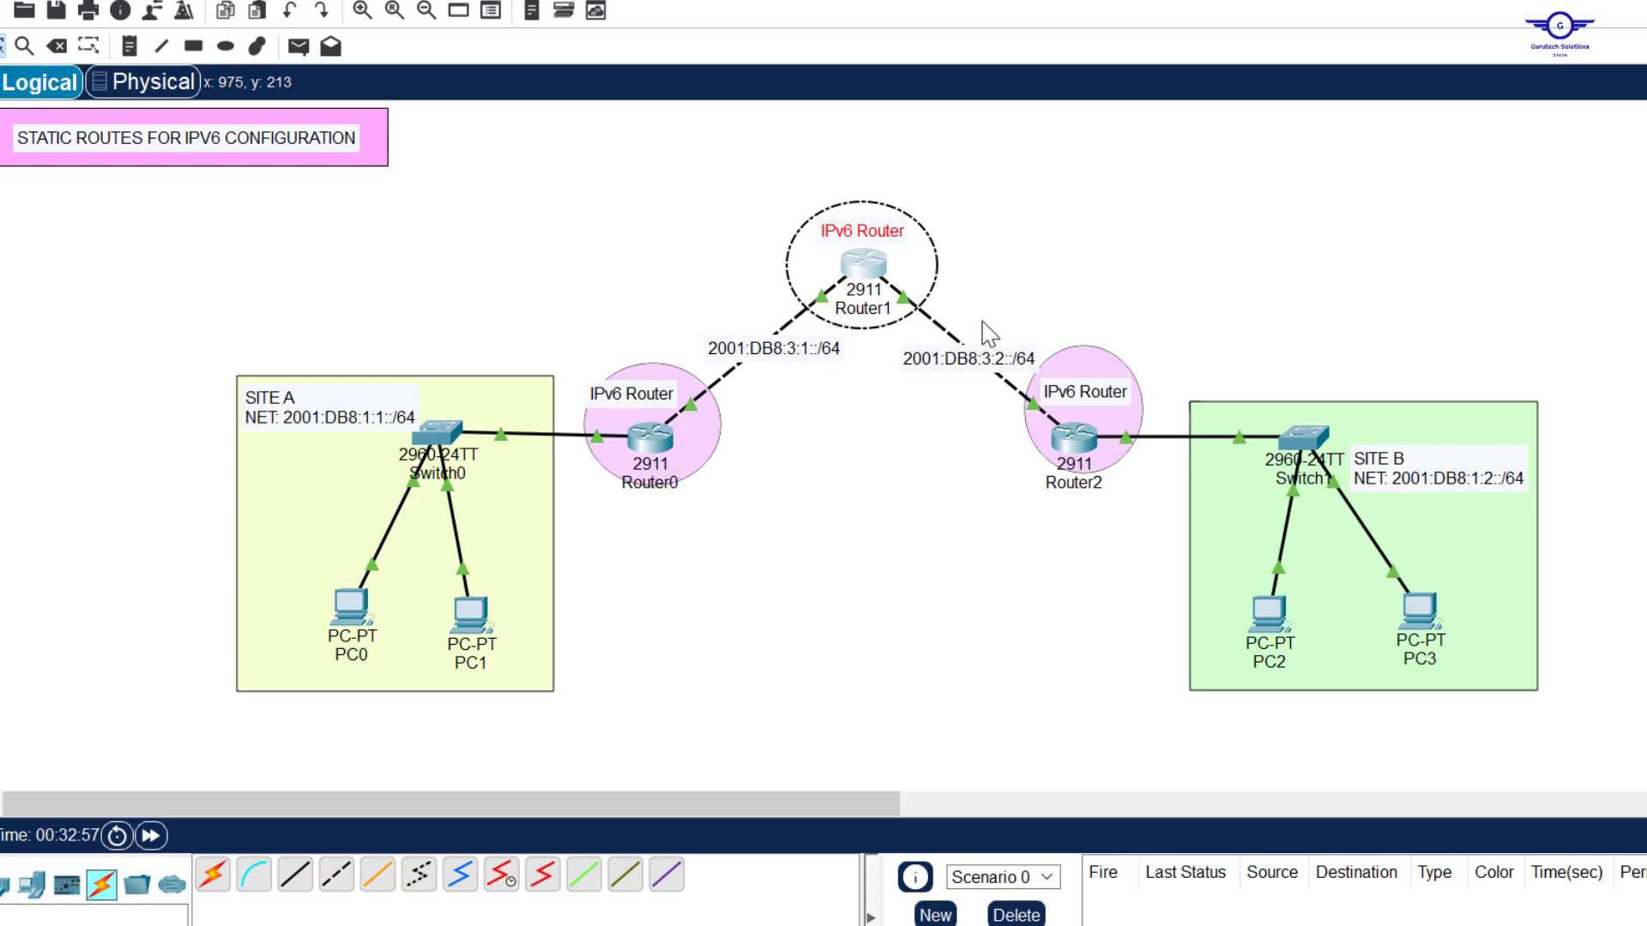
pyautogui.click(960, 206)
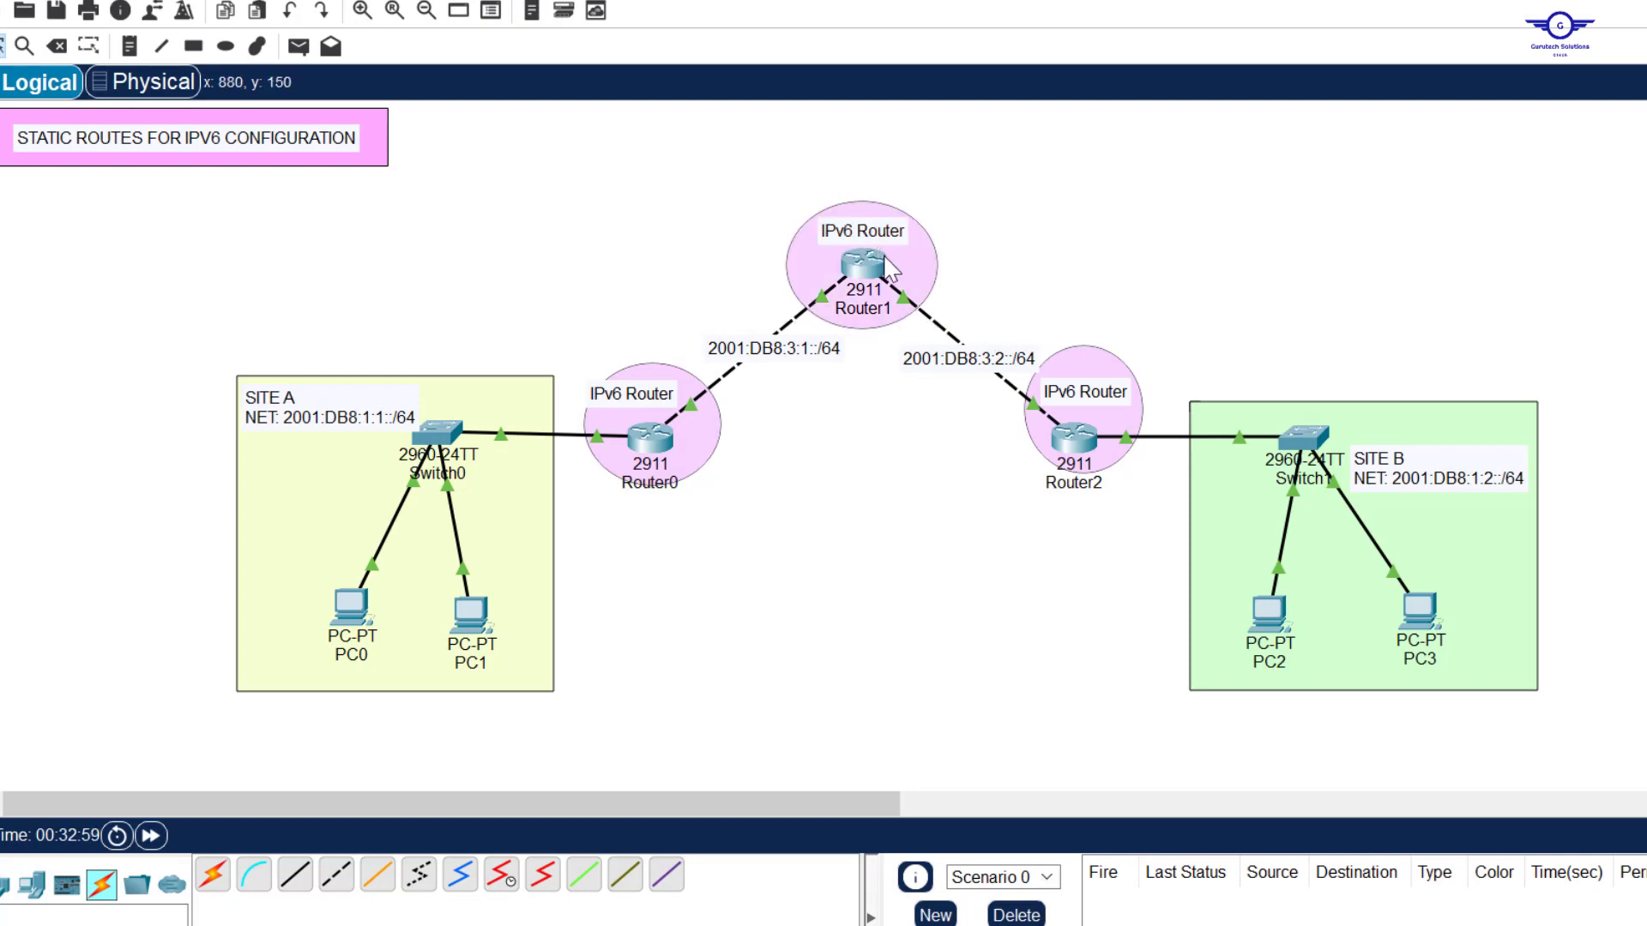
pyautogui.moveTo(198, 356); pyautogui.dragTo(569, 643)
pyautogui.moveTo(625, 506); pyautogui.dragTo(709, 534)
pyautogui.moveTo(710, 534); pyautogui.dragTo(206, 412)
pyautogui.click(772, 225)
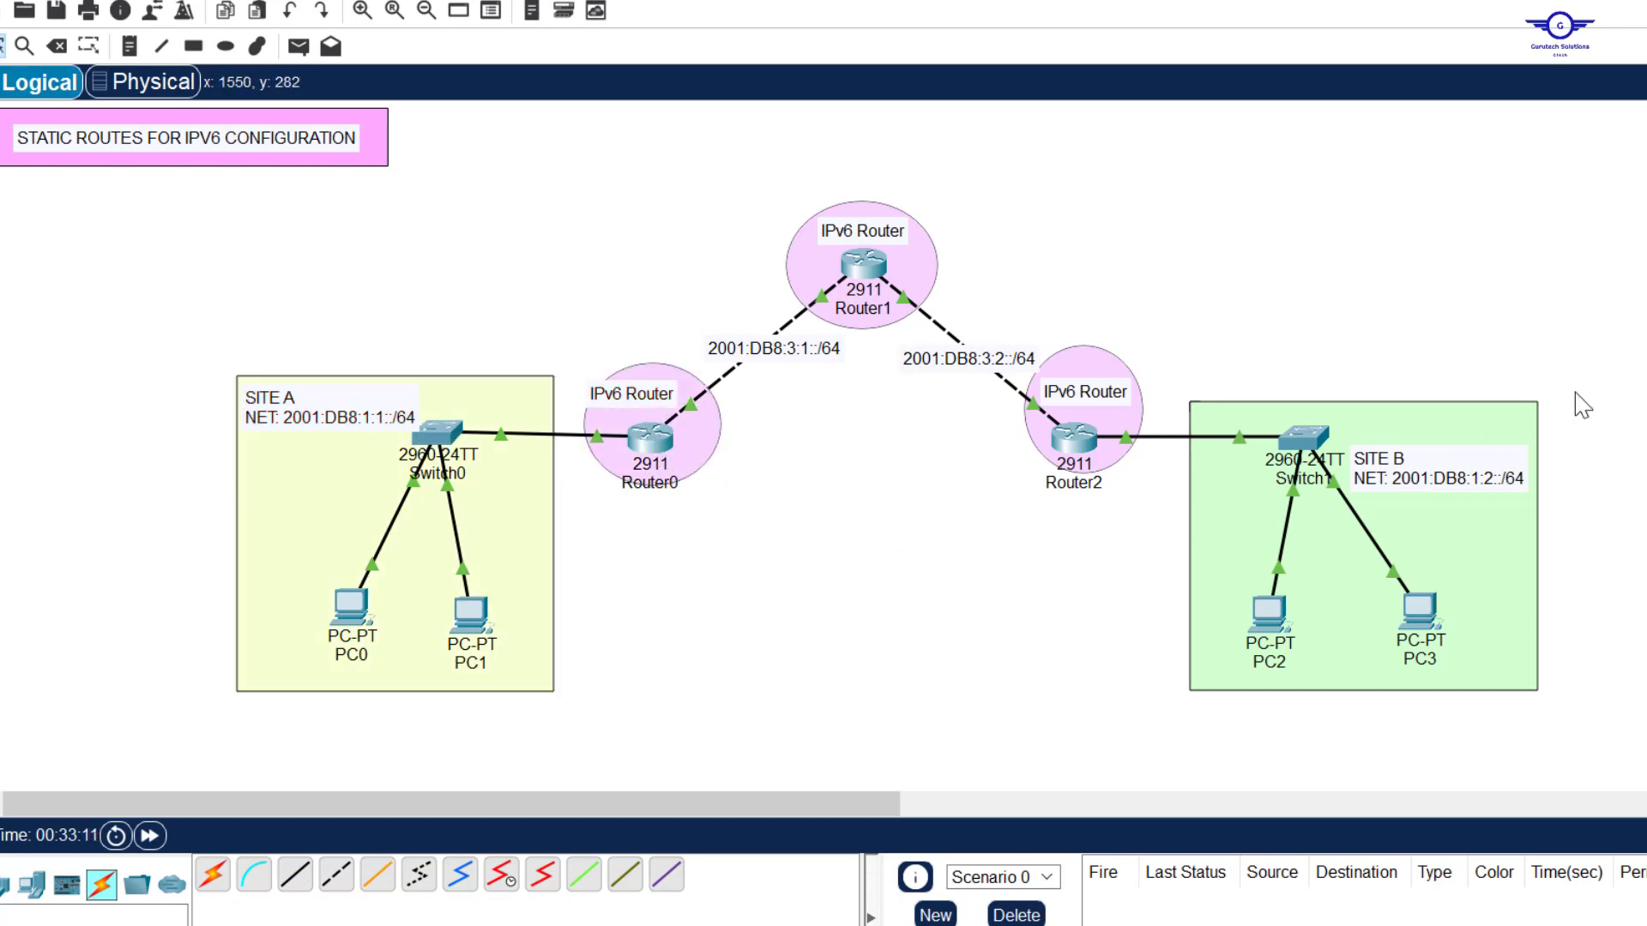
# - Highlight the network address 2001:DB8:1:2::/64 in the Site B note and exit the note
pyautogui.click(1464, 481)
pyautogui.click(1469, 489)
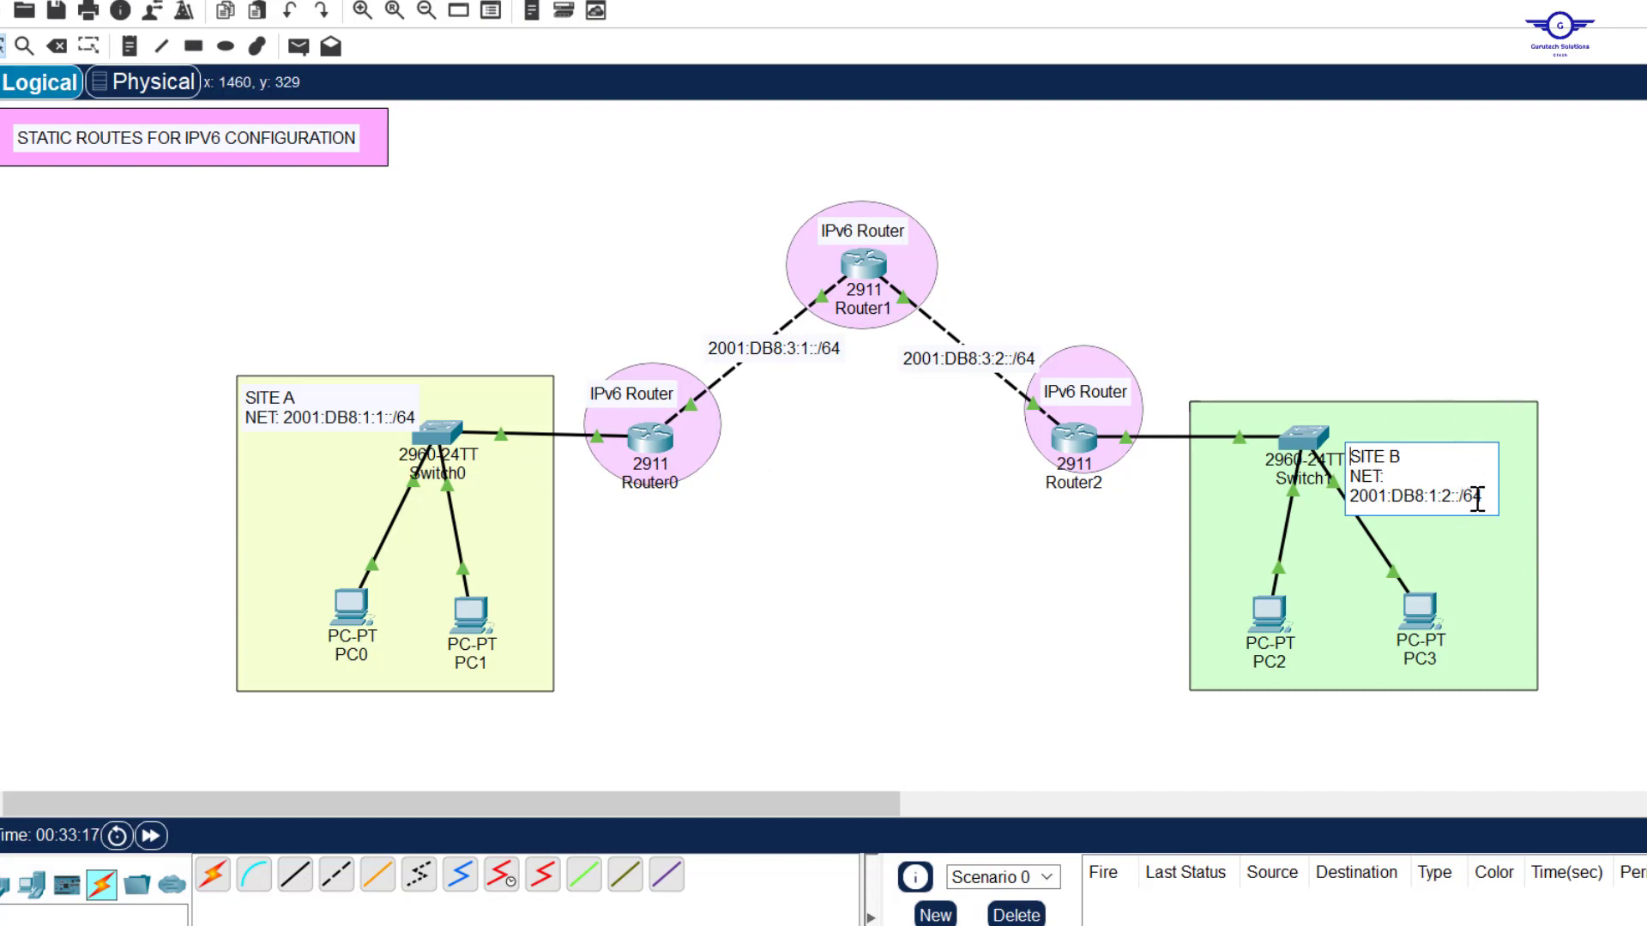
pyautogui.moveTo(1481, 497); pyautogui.dragTo(1358, 502)
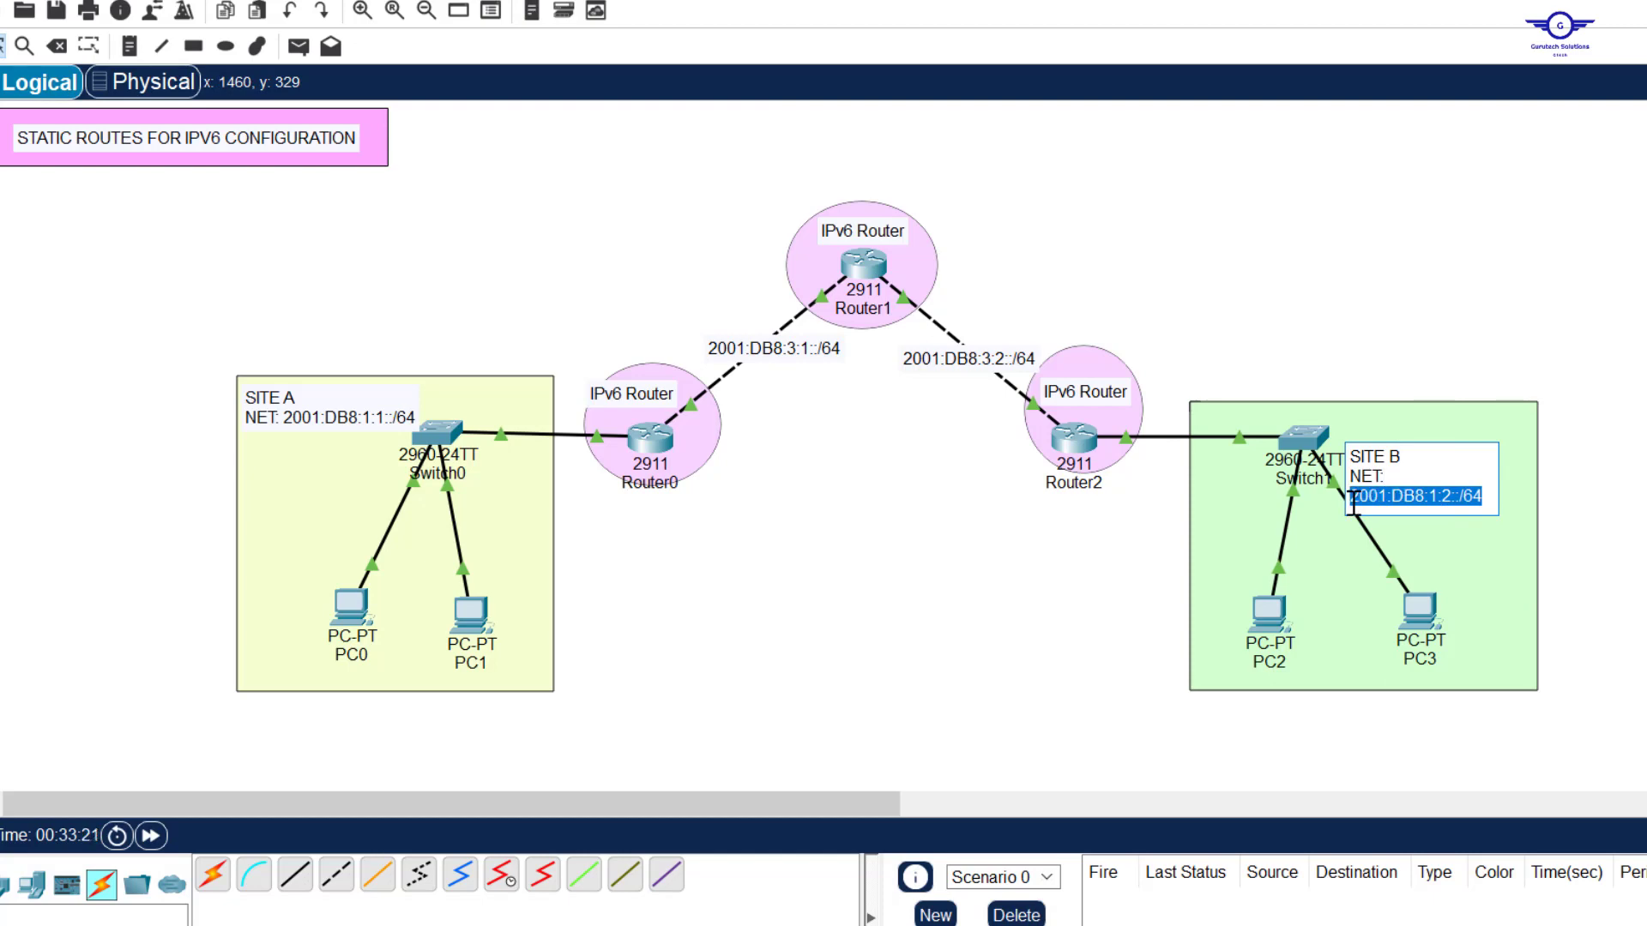
pyautogui.click(1475, 566)
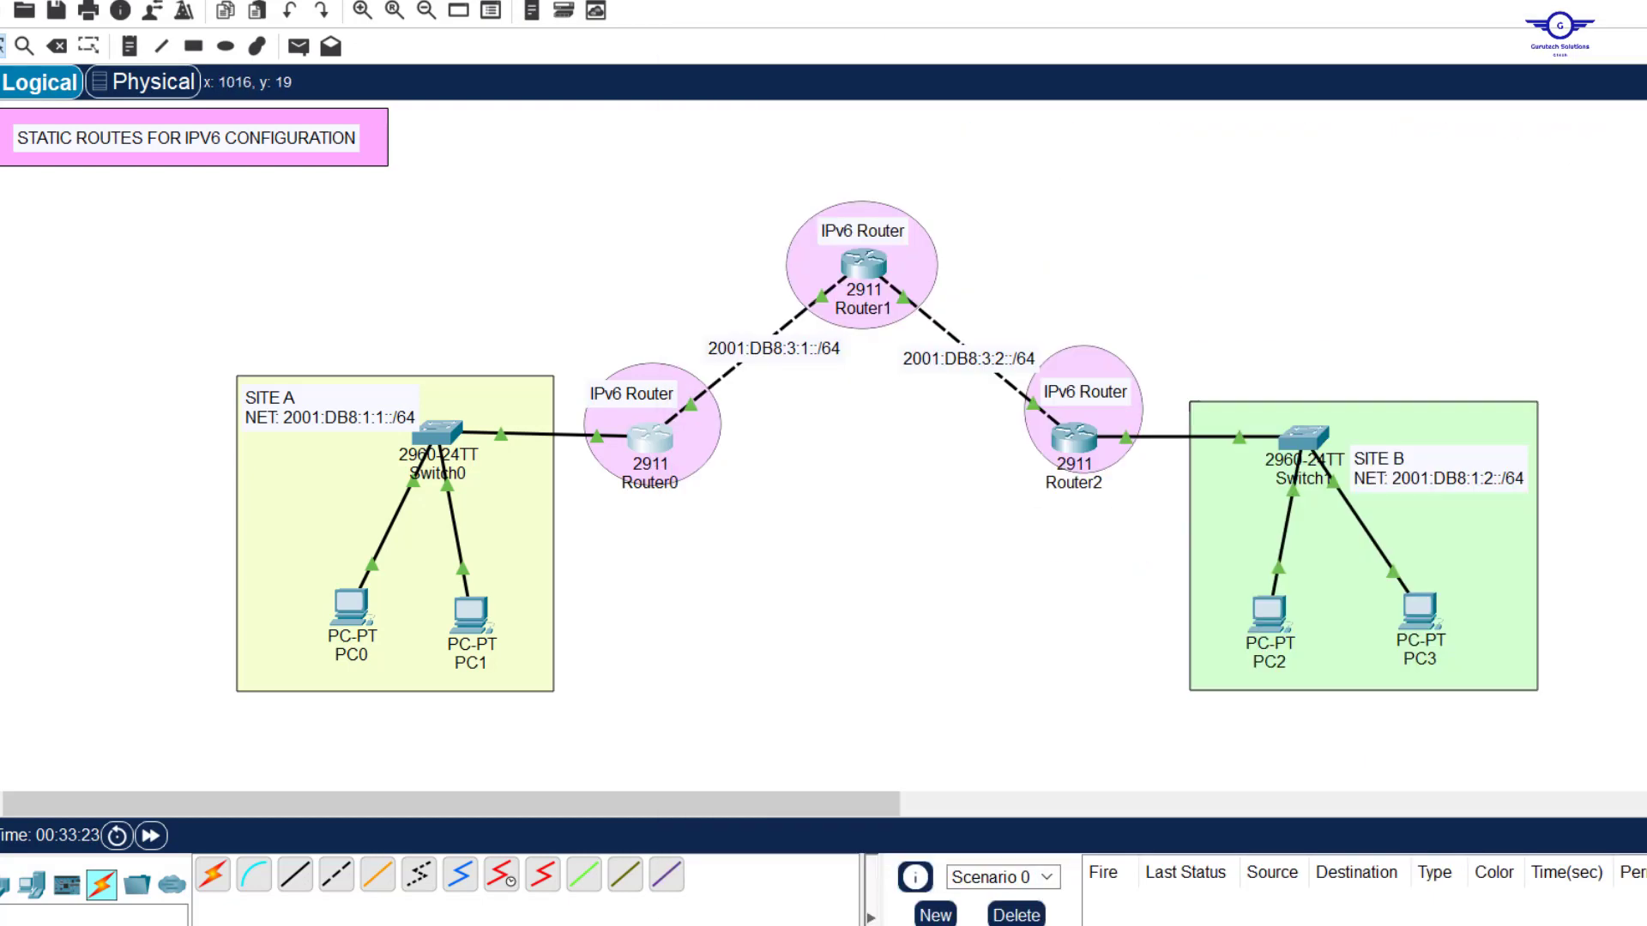
# - In Router0's CLI, start an ipv6 route command with Site B's network 2001:DB8:1:2::/64 as the destination
pyautogui.click(664, 457)
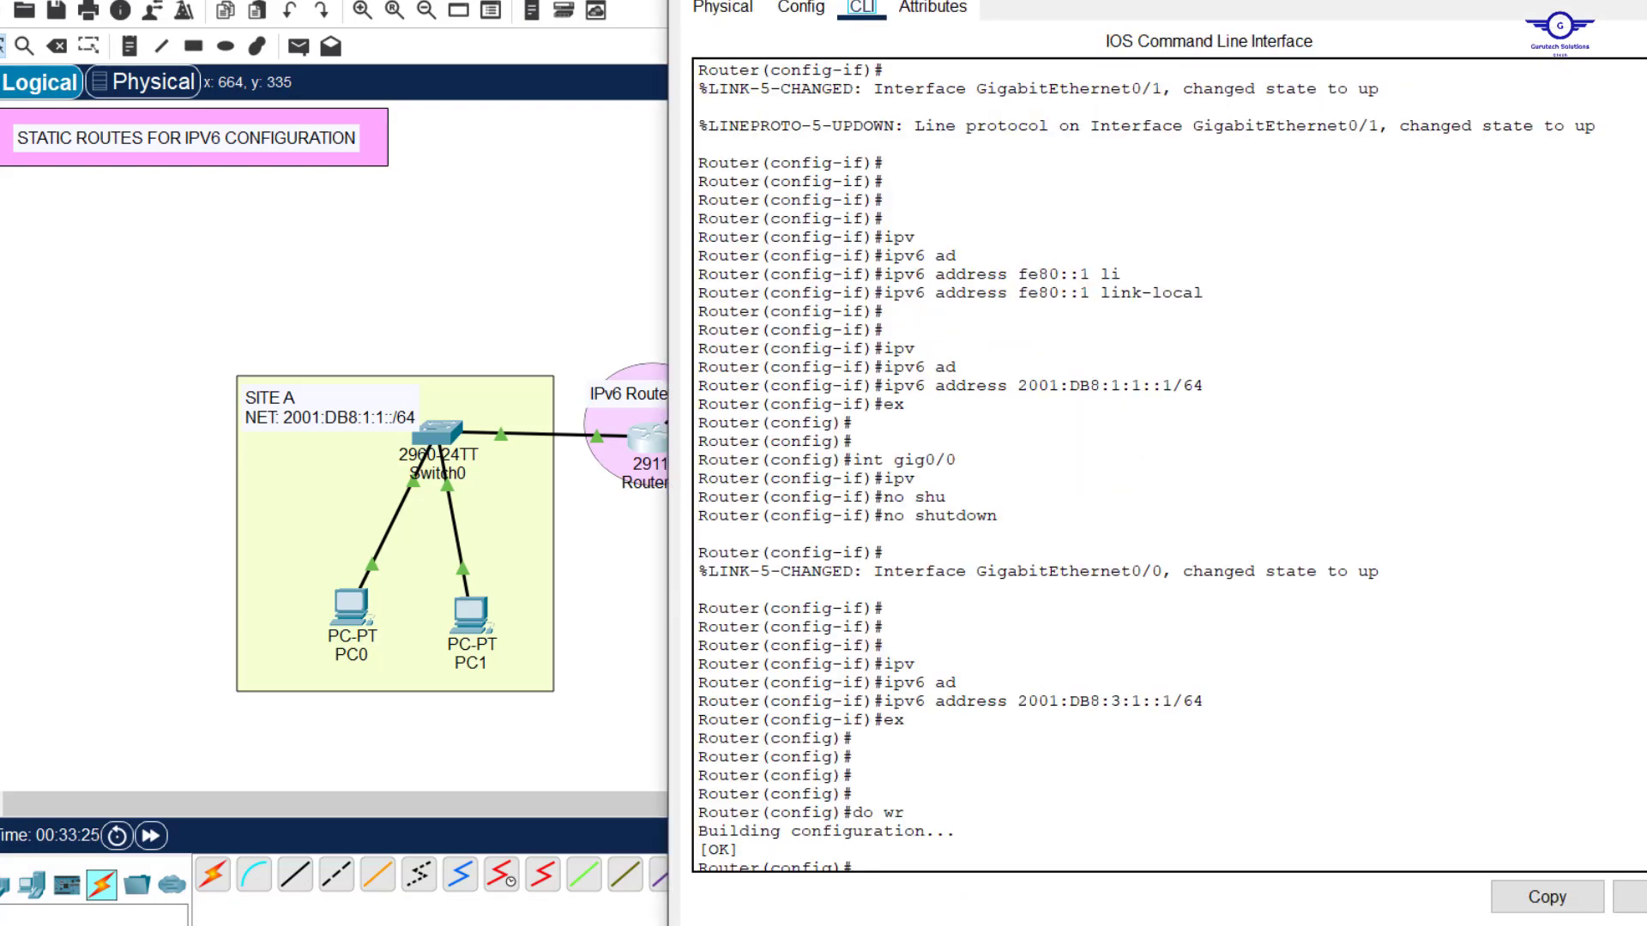
pyautogui.moveTo(1218, 0); pyautogui.dragTo(1197, 133)
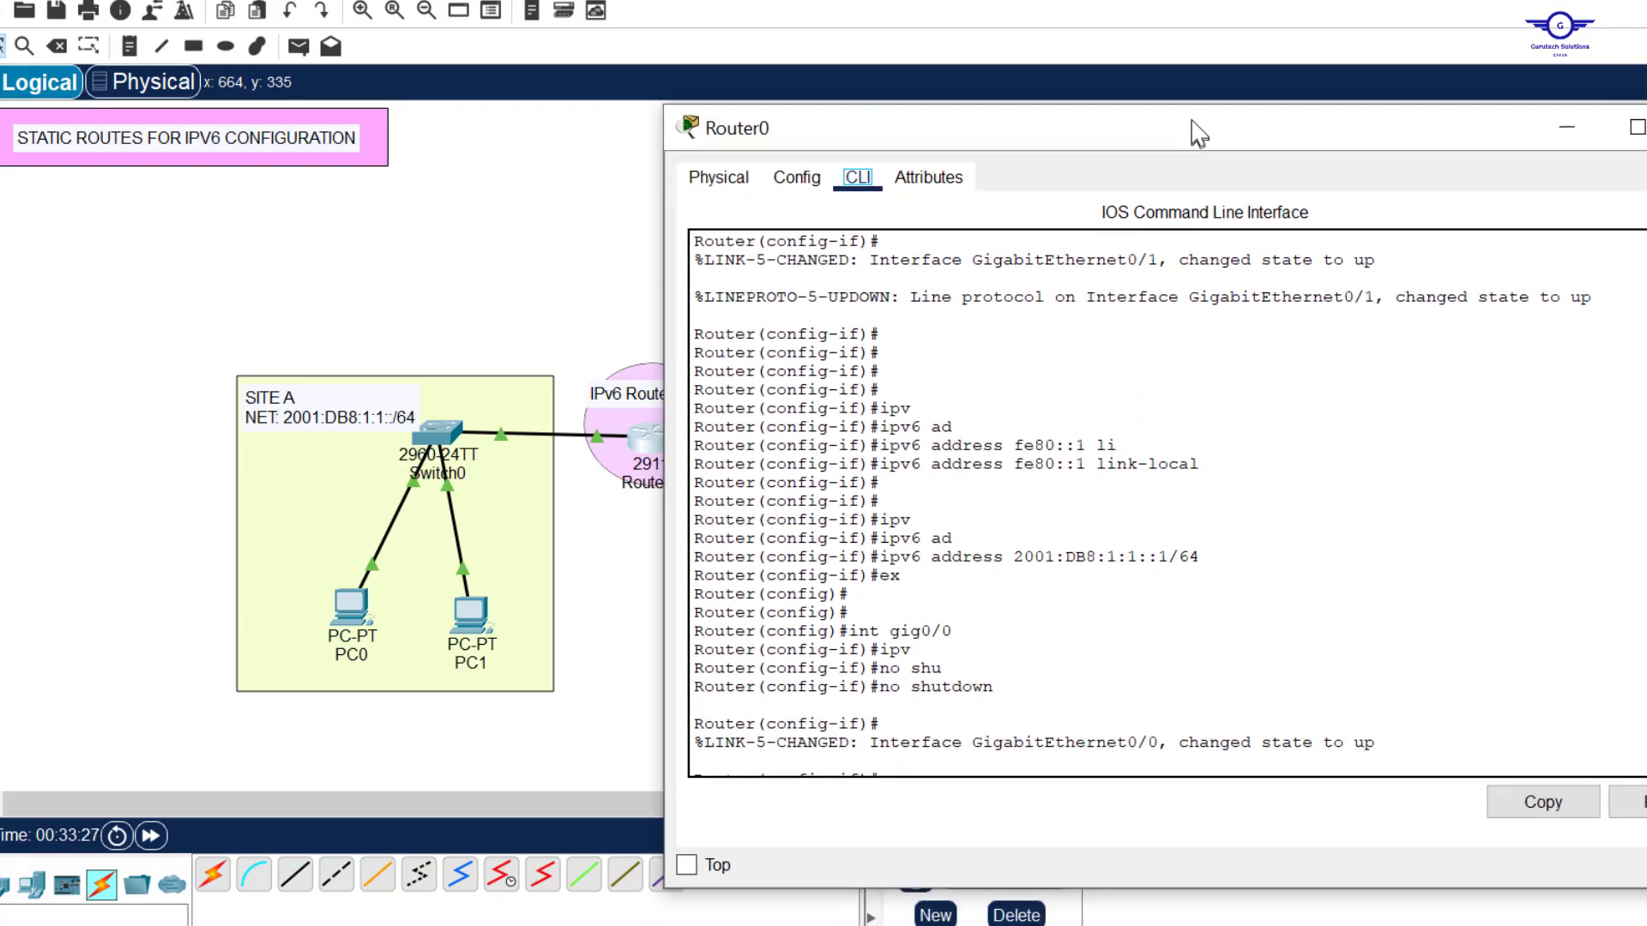
pyautogui.scroll(-7, 1176, 535)
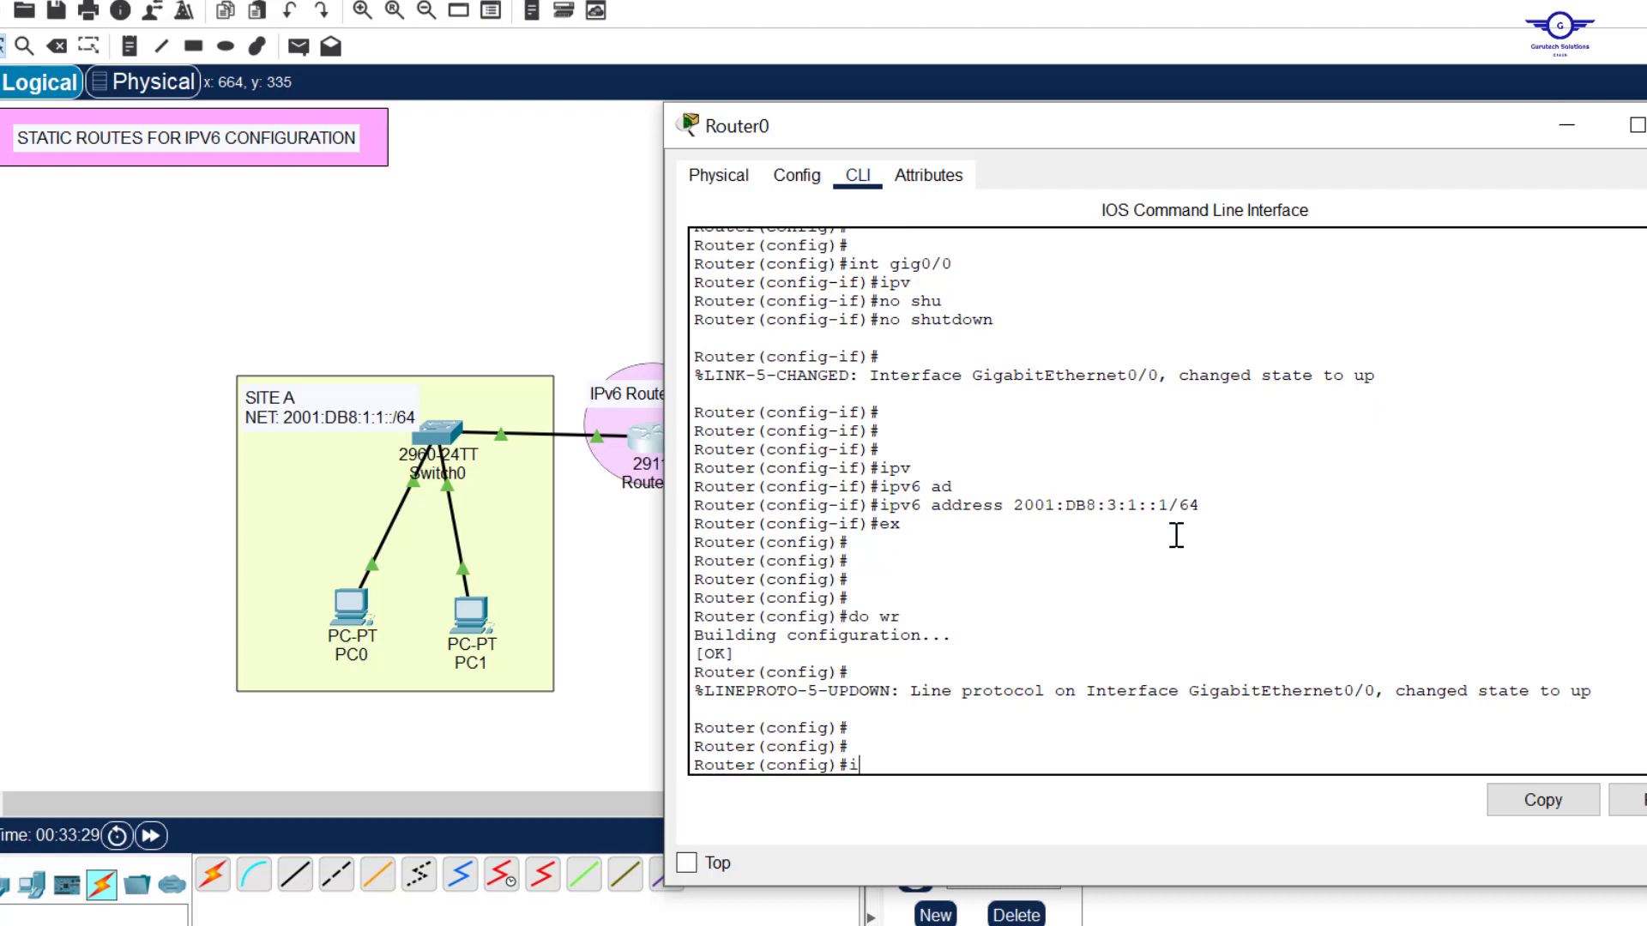
pyautogui.press('Tab')
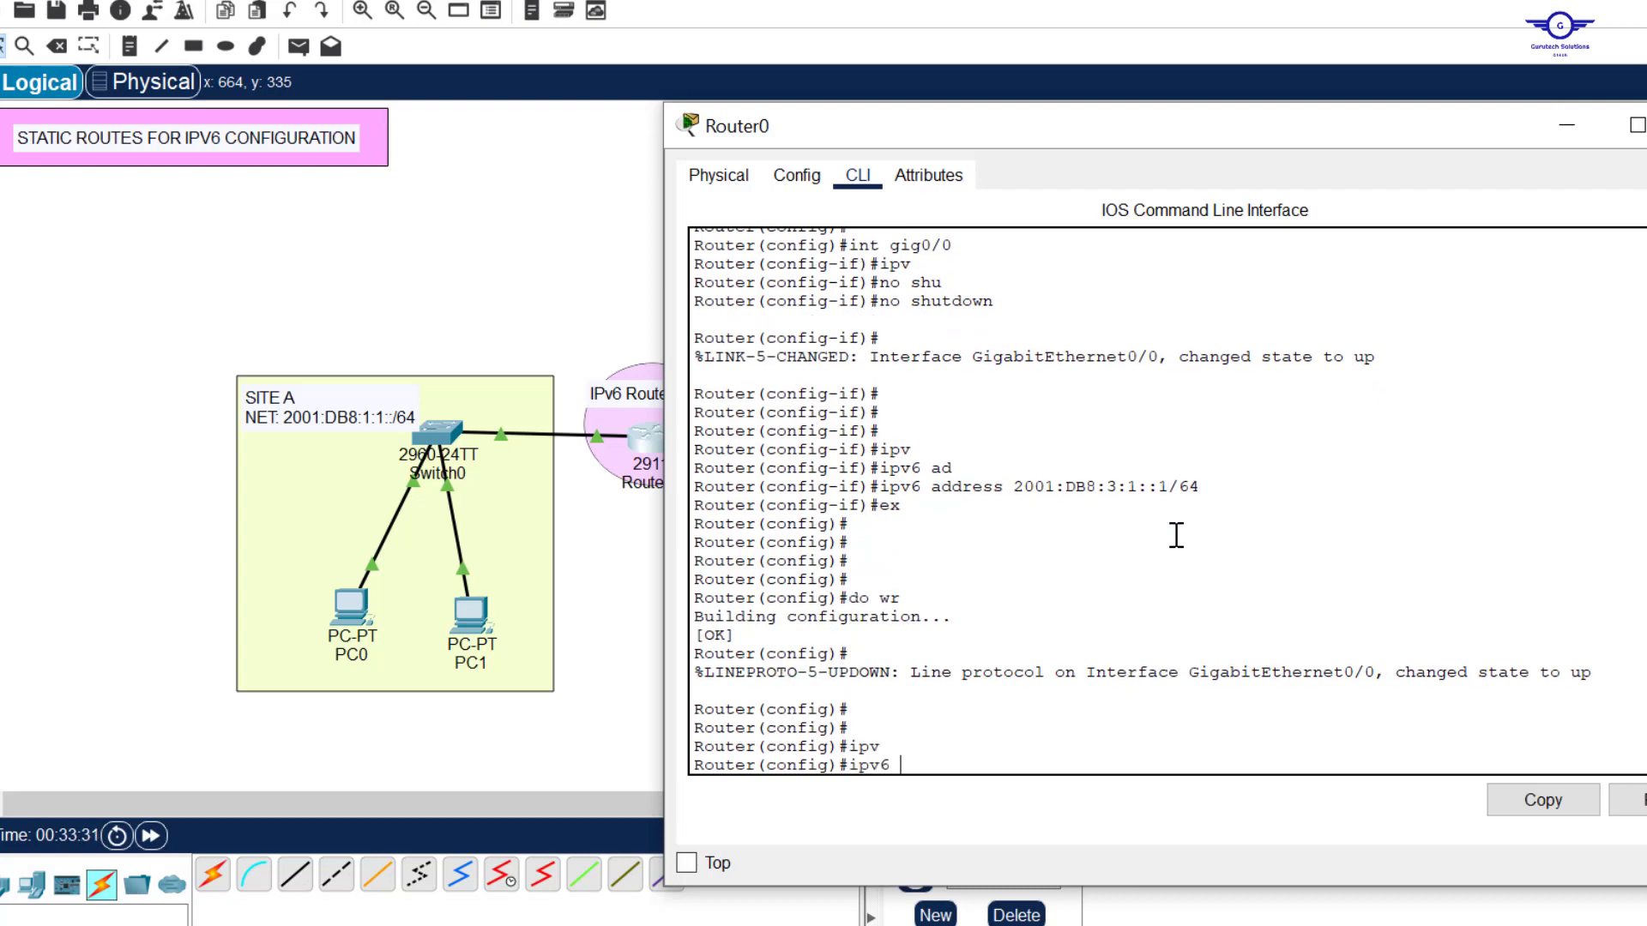
pyautogui.write('r')
pyautogui.press('Tab')
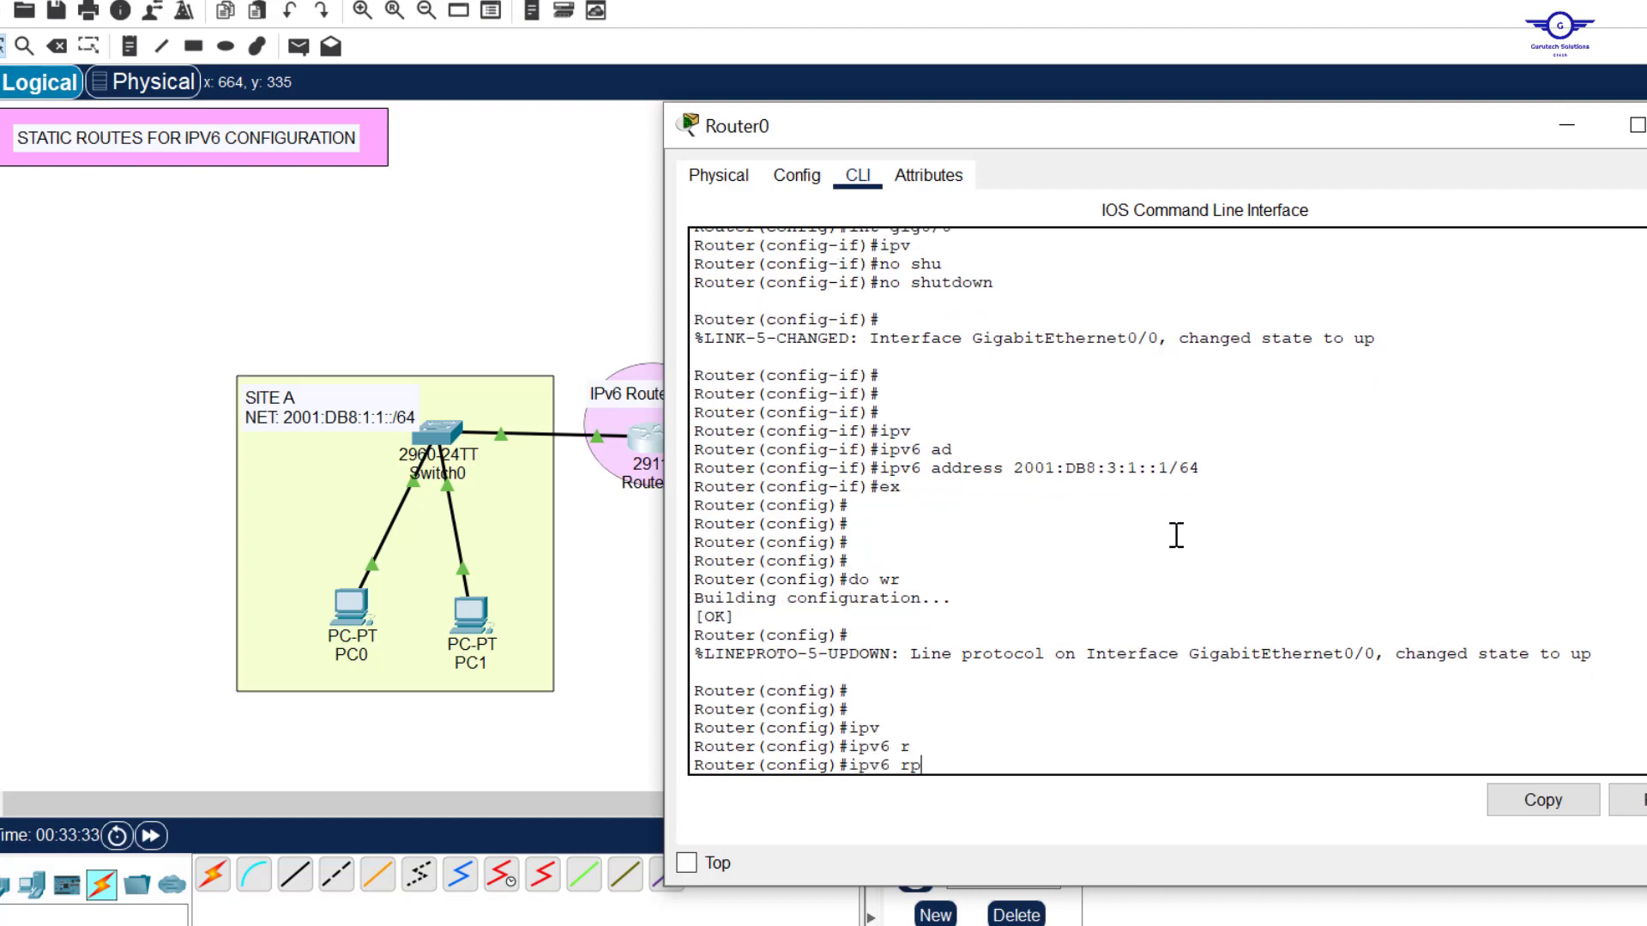
pyautogui.write('oute')
pyautogui.press('Tab')
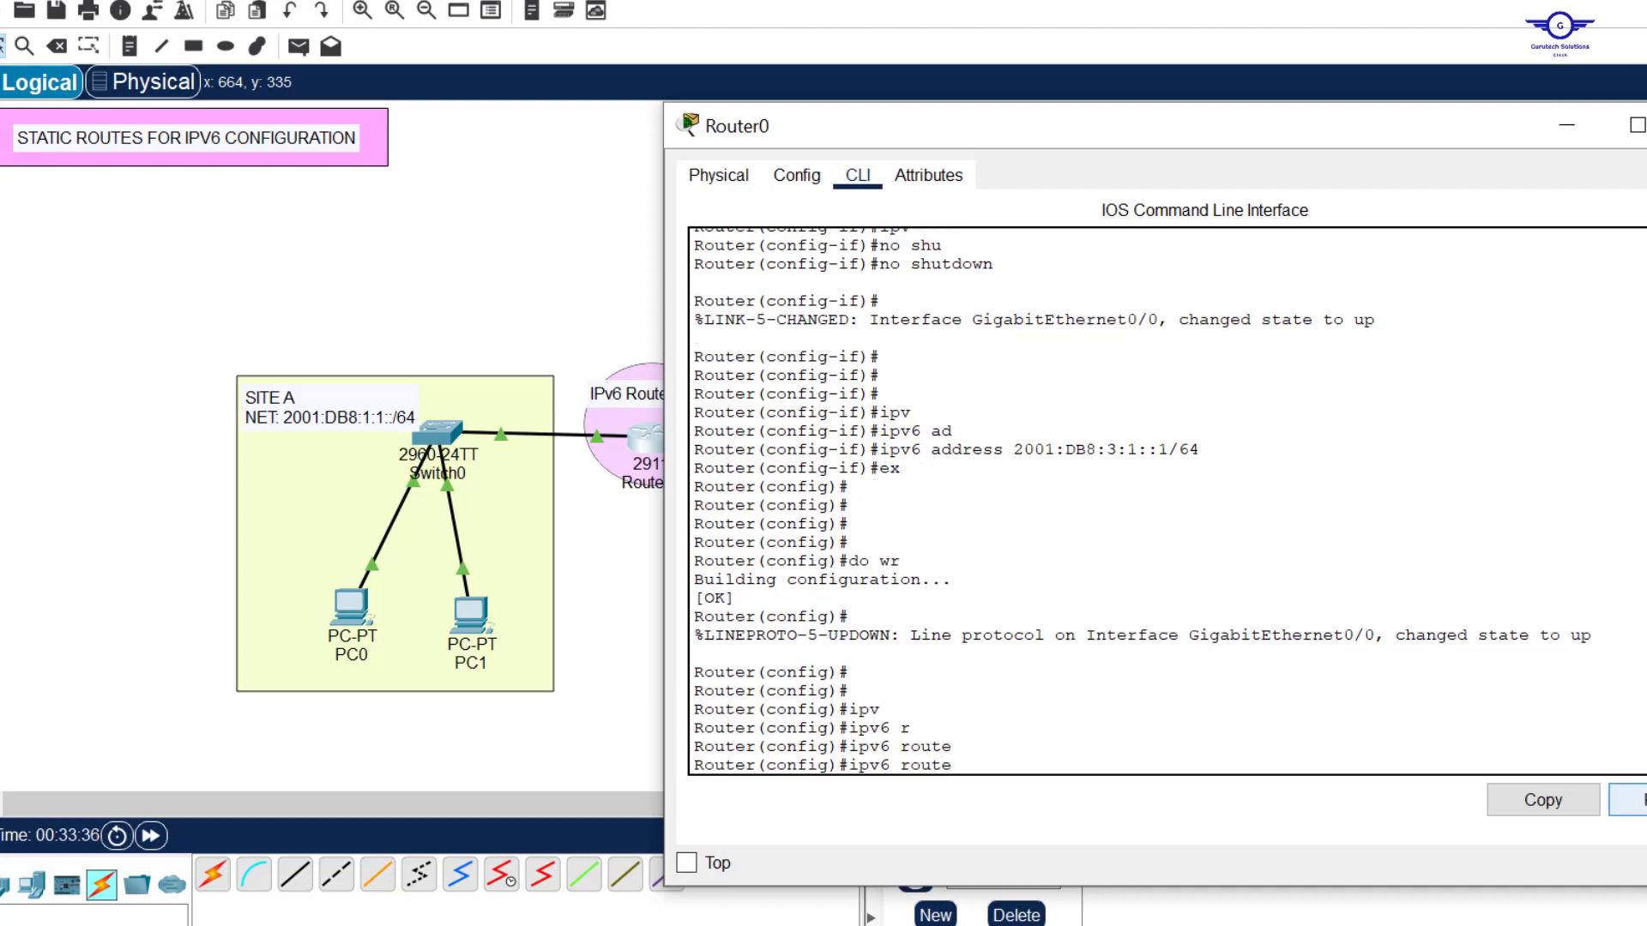
pyautogui.click(1629, 799)
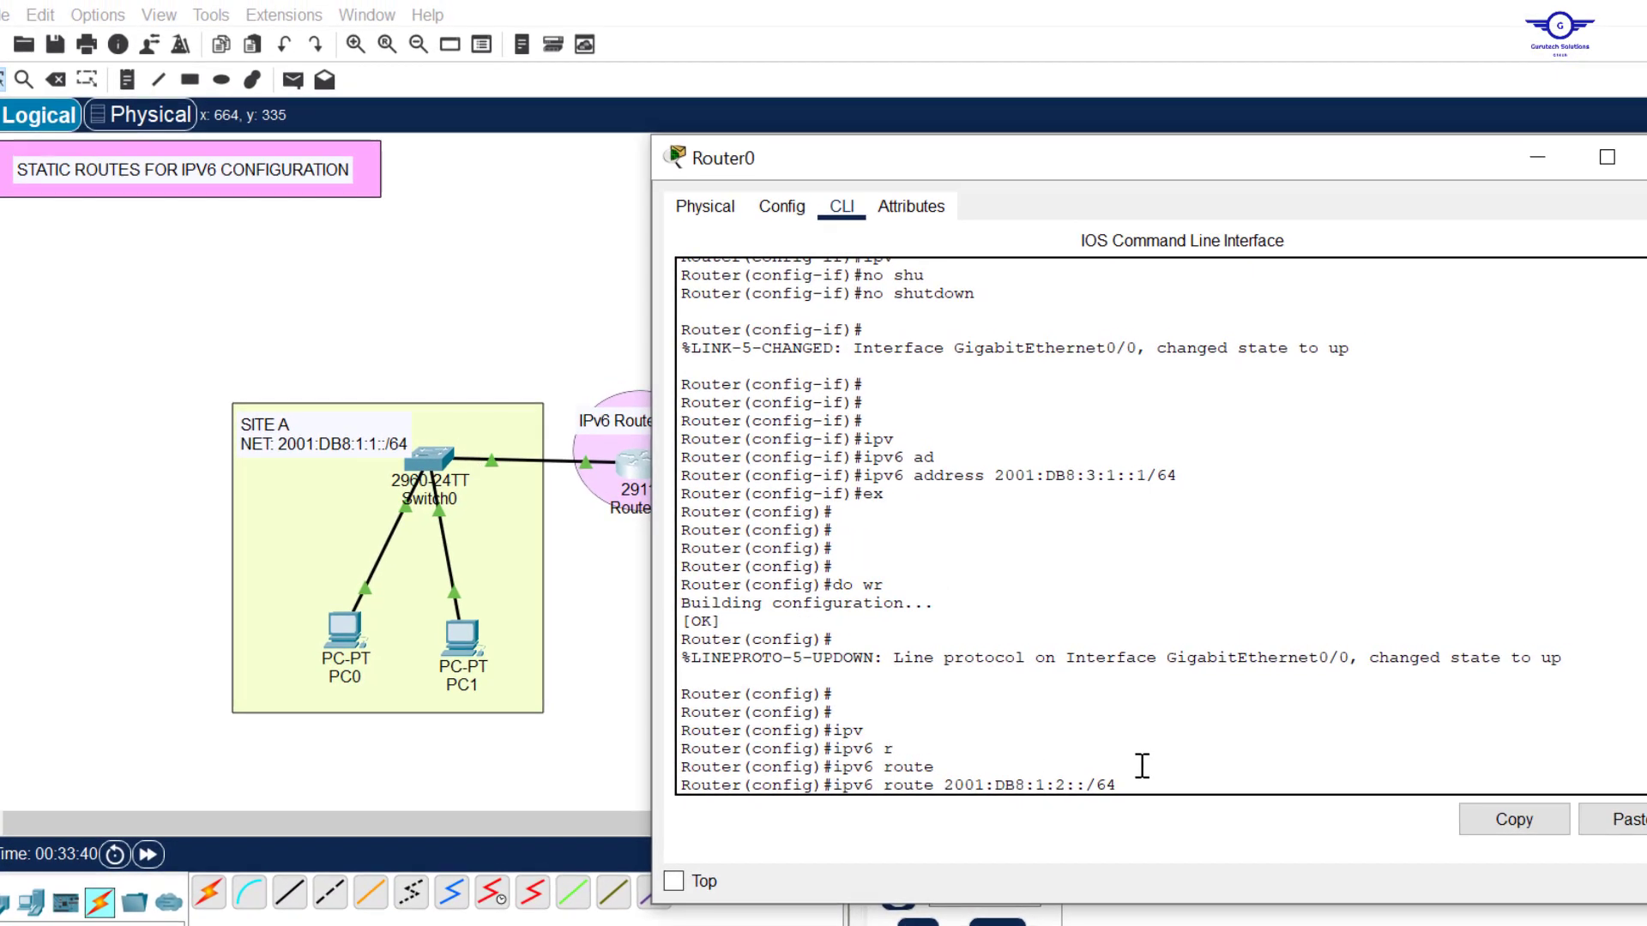
# - Display Router1's startup configuration with do sh start, down to the interface Gig0/1 address facing Router0
pyautogui.click(525, 332)
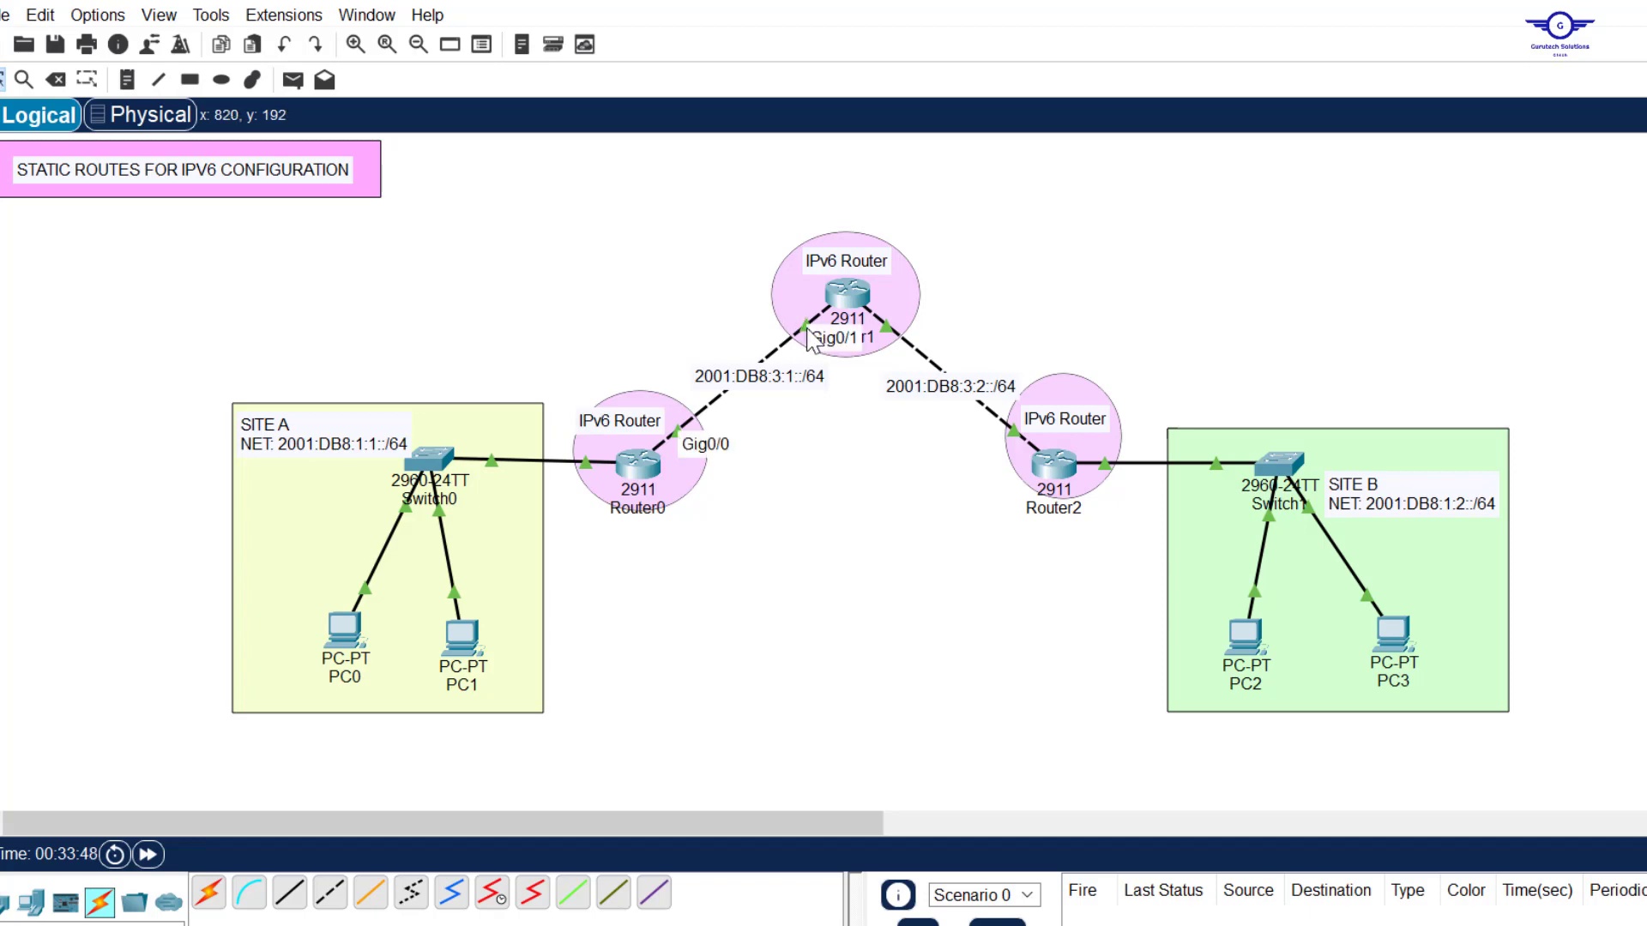
pyautogui.click(848, 295)
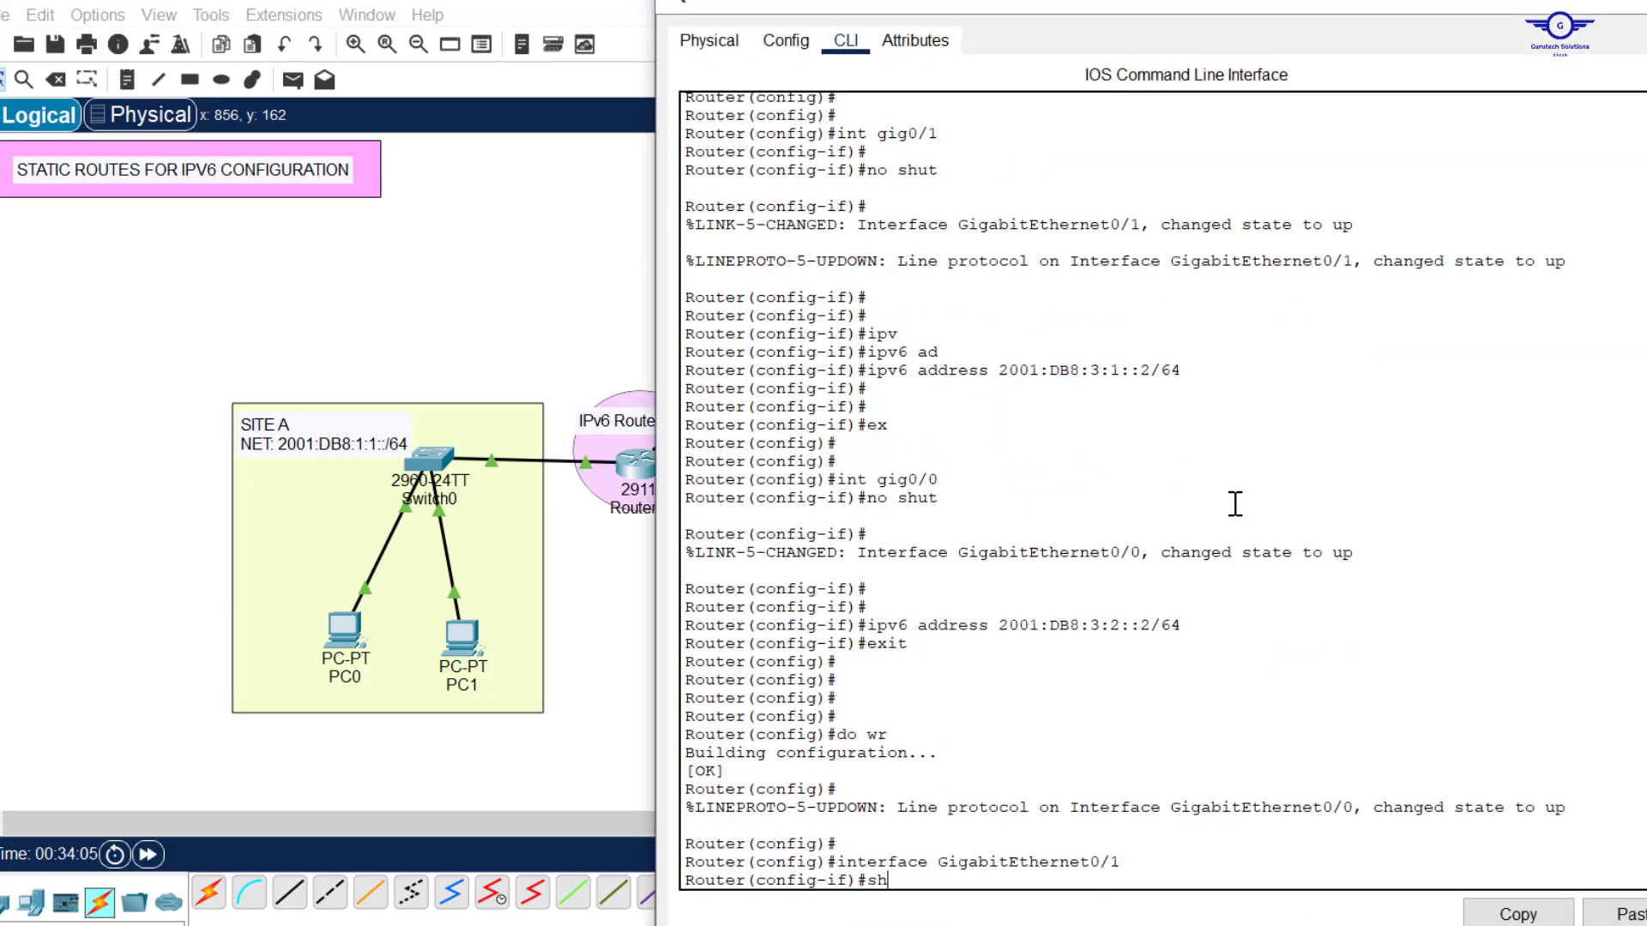
pyautogui.press('Return')
pyautogui.press('Return')
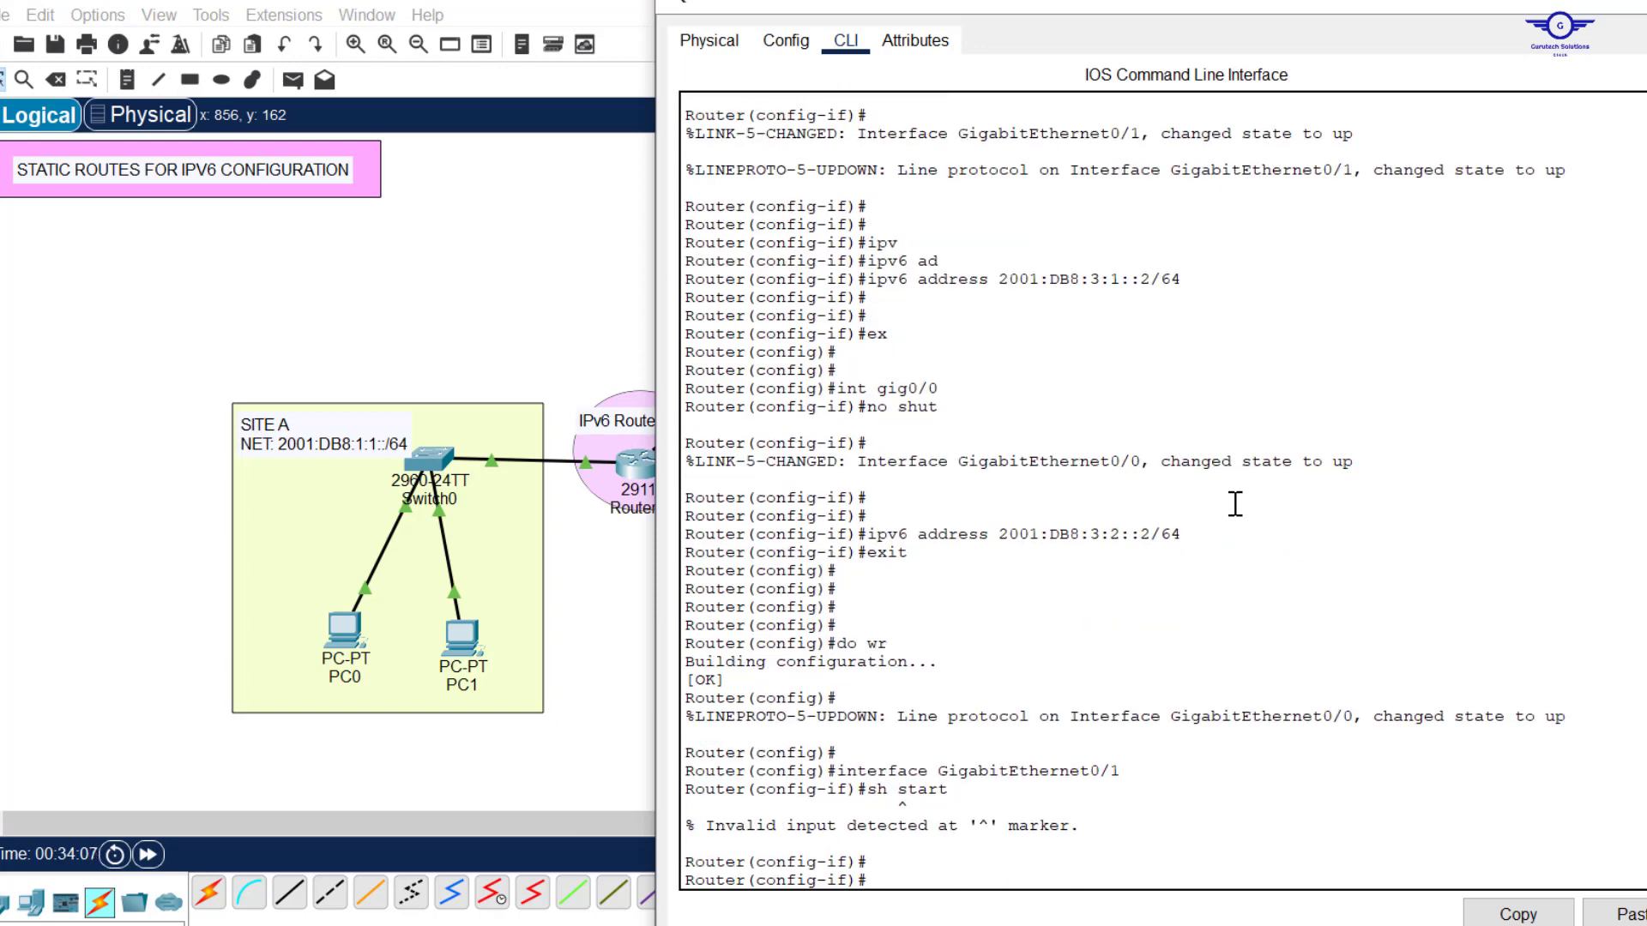
pyautogui.write('do sh start')
pyautogui.press('Return')
pyautogui.press('Return')
pyautogui.press('Return')
pyautogui.press('Return')
pyautogui.press('Return')
pyautogui.press('Return')
pyautogui.press('Return')
pyautogui.press('Return')
pyautogui.press('Return')
pyautogui.press('Return')
pyautogui.press('Return')
pyautogui.press('Return')
pyautogui.press('Return')
pyautogui.press('Return')
pyautogui.press('Return')
pyautogui.press('Return')
pyautogui.press('Return')
pyautogui.press('Return')
pyautogui.press('Return')
pyautogui.press('Return')
pyautogui.press('Return')
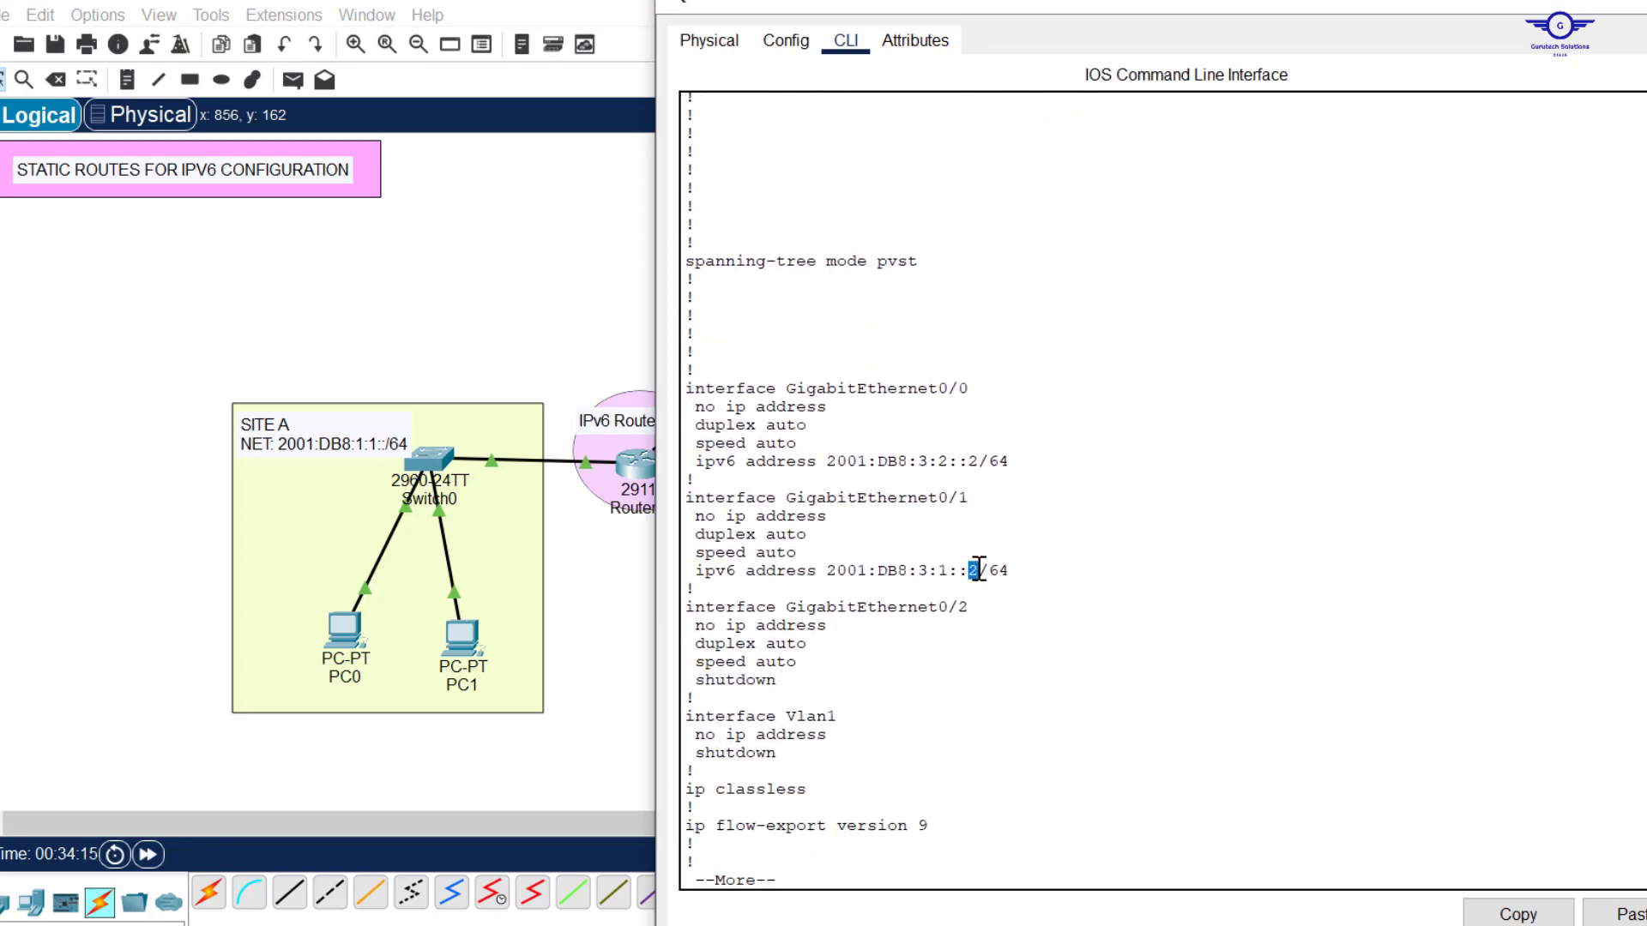
# - Copy Router1's Gig0/1 address 2001:DB8:3:1::2 as the next hop in Router0's pending route and run the command
pyautogui.moveTo(981, 570); pyautogui.dragTo(827, 579)
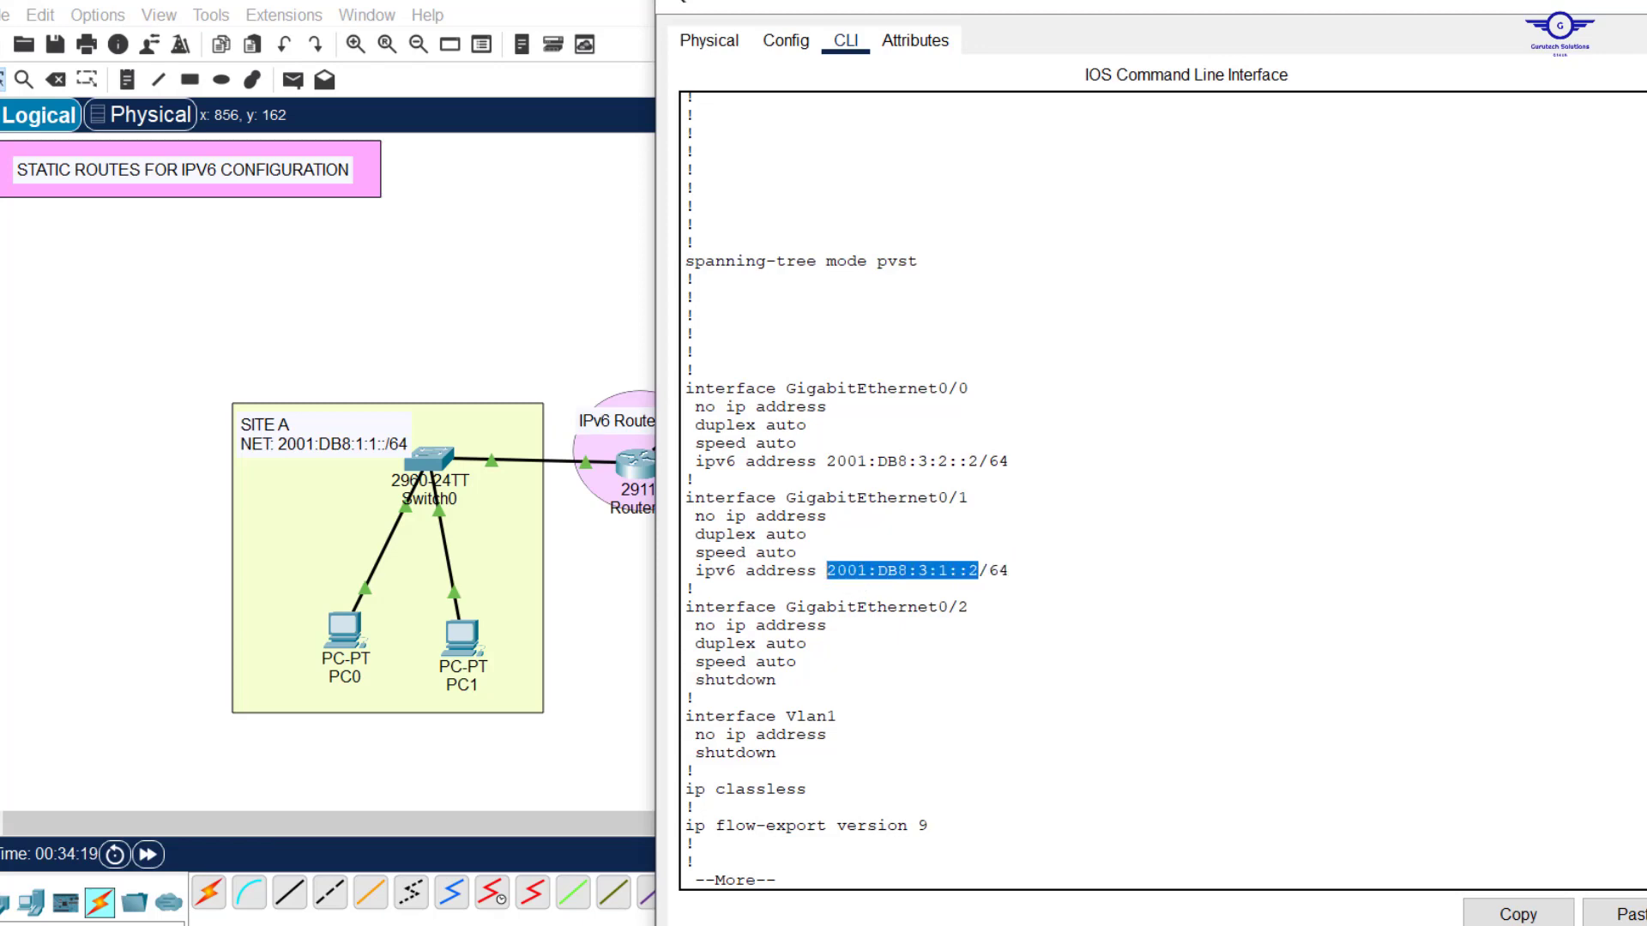
pyautogui.click(1518, 914)
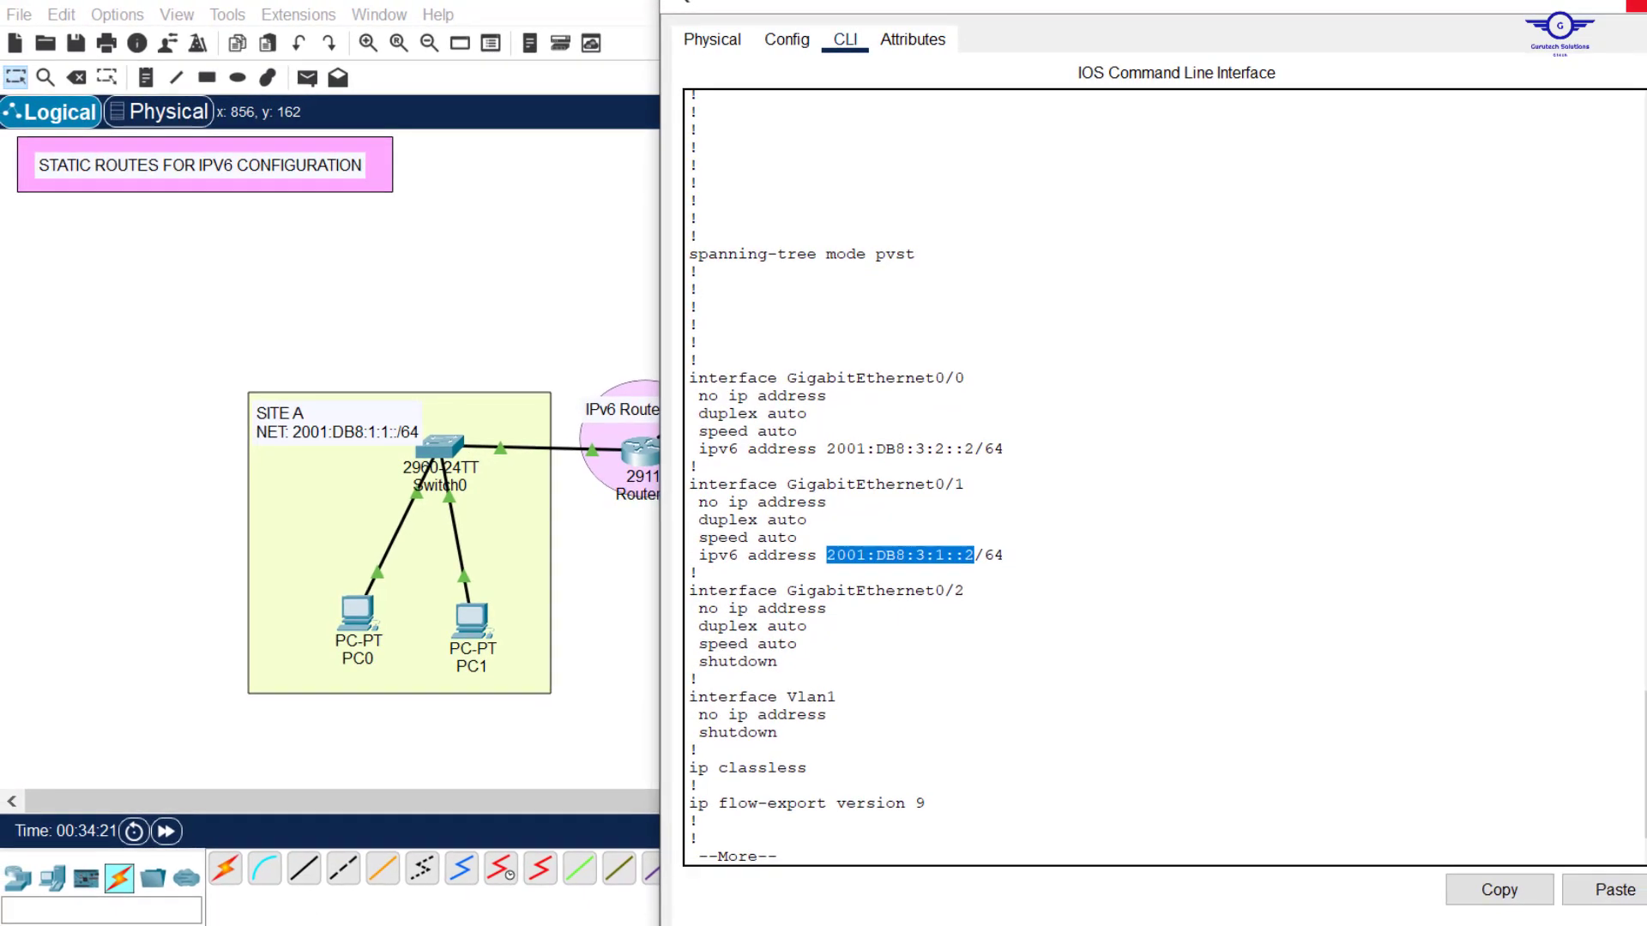
pyautogui.click(1635, 6)
pyautogui.click(641, 449)
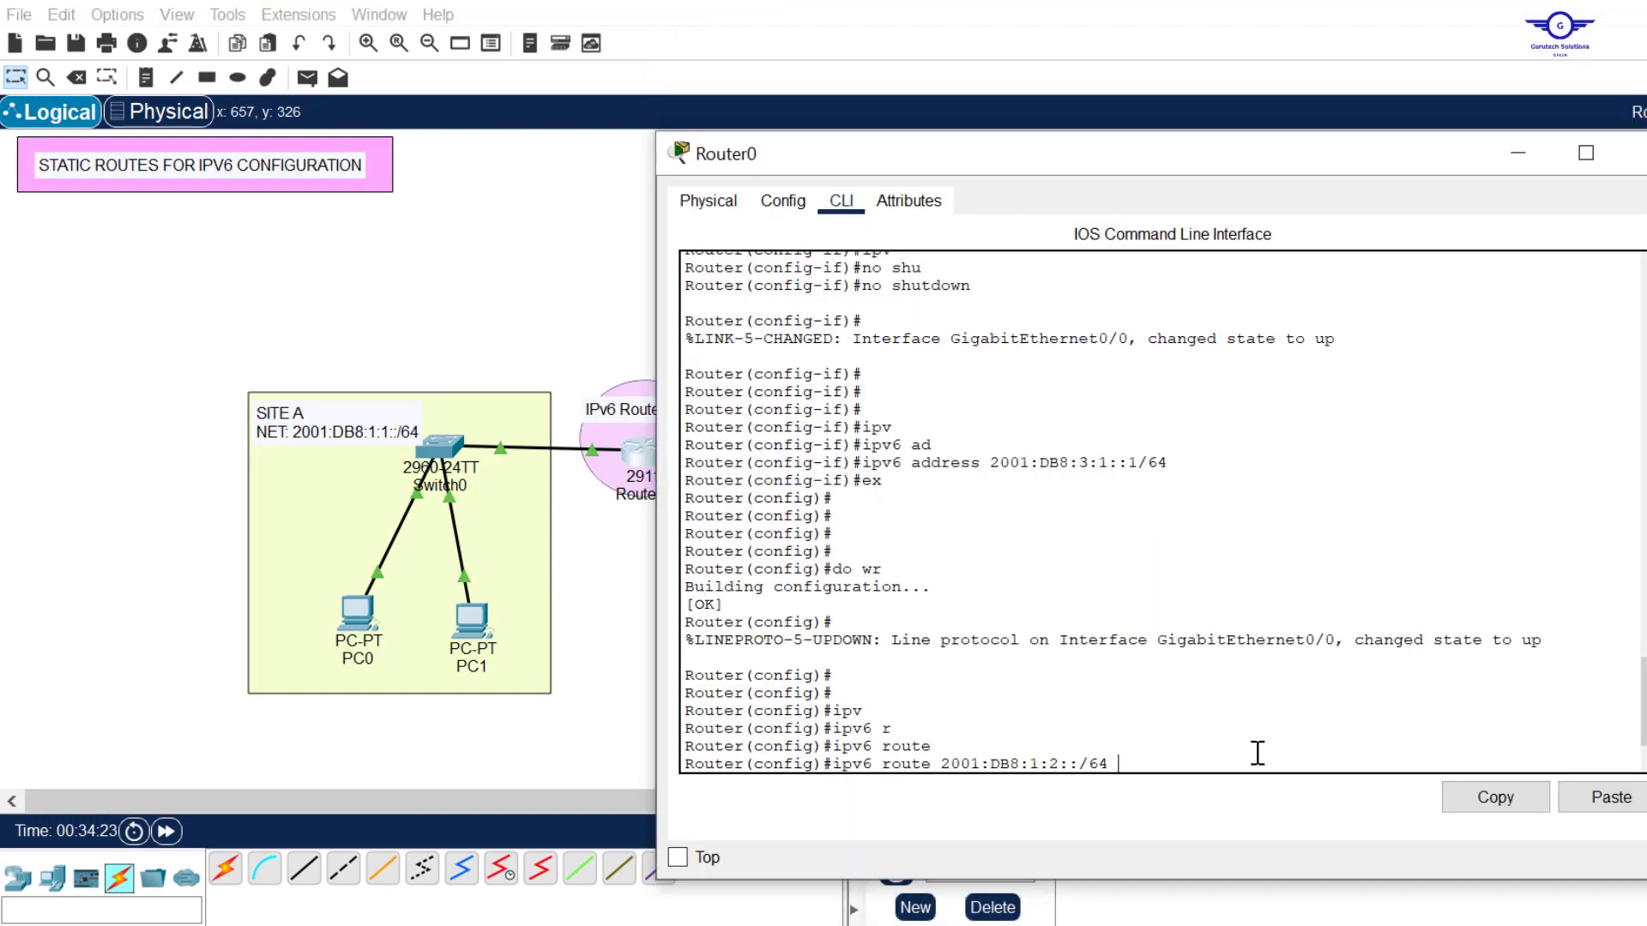
pyautogui.click(1608, 796)
pyautogui.press('Return')
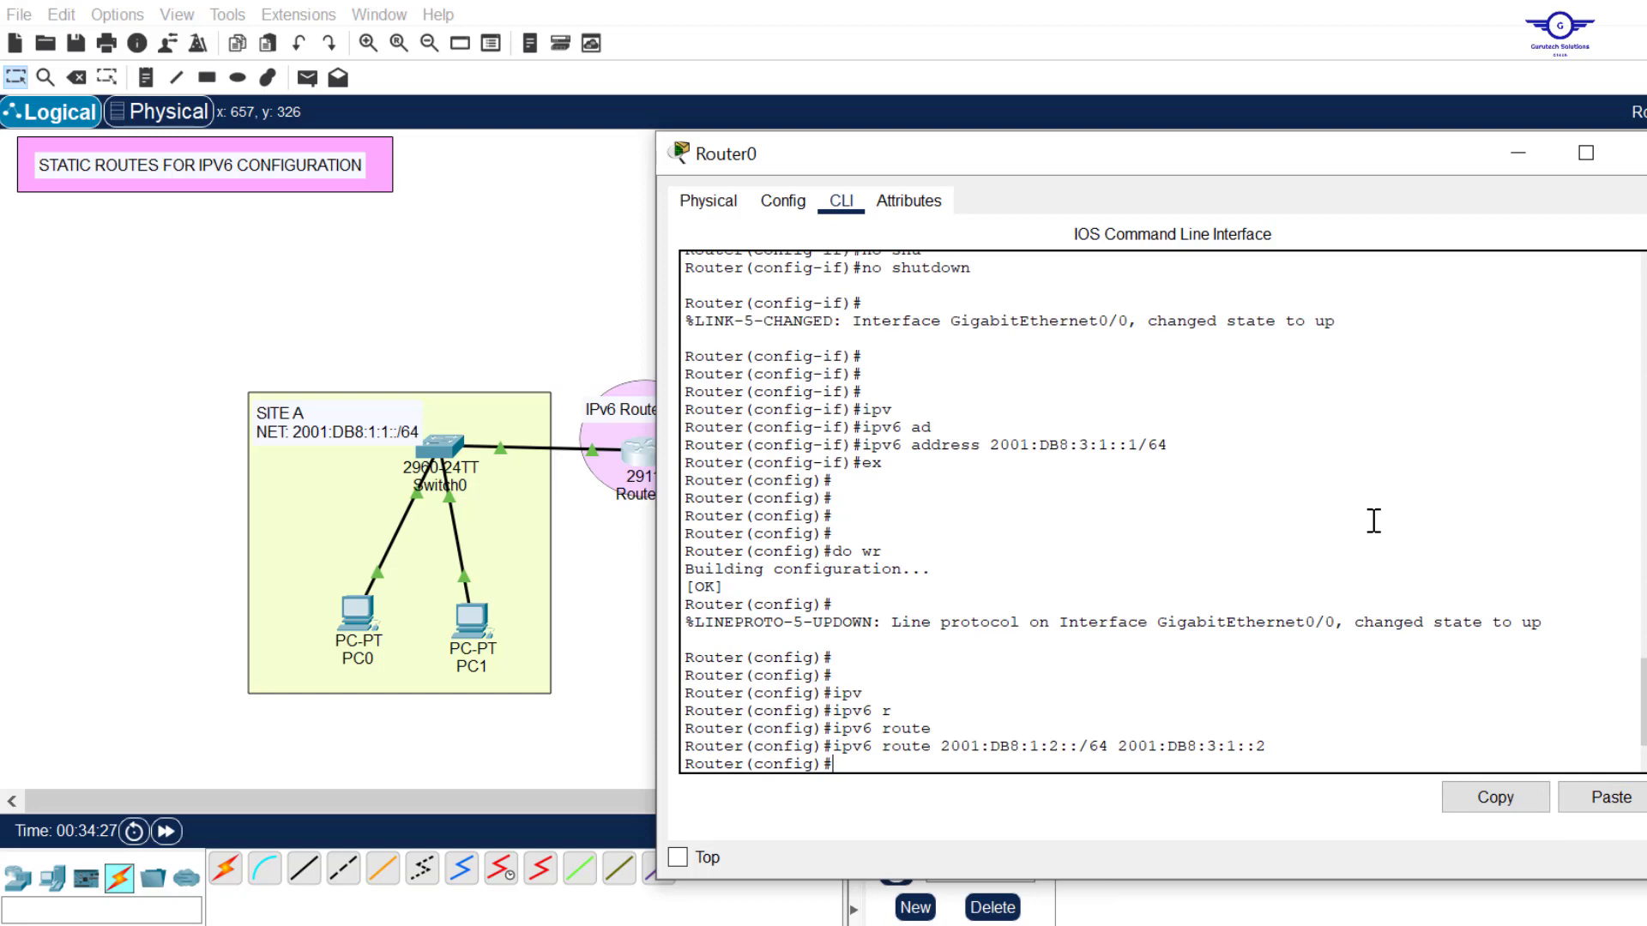
pyautogui.press('Return')
pyautogui.press('Return')
pyautogui.moveTo(1280, 711); pyautogui.dragTo(844, 711)
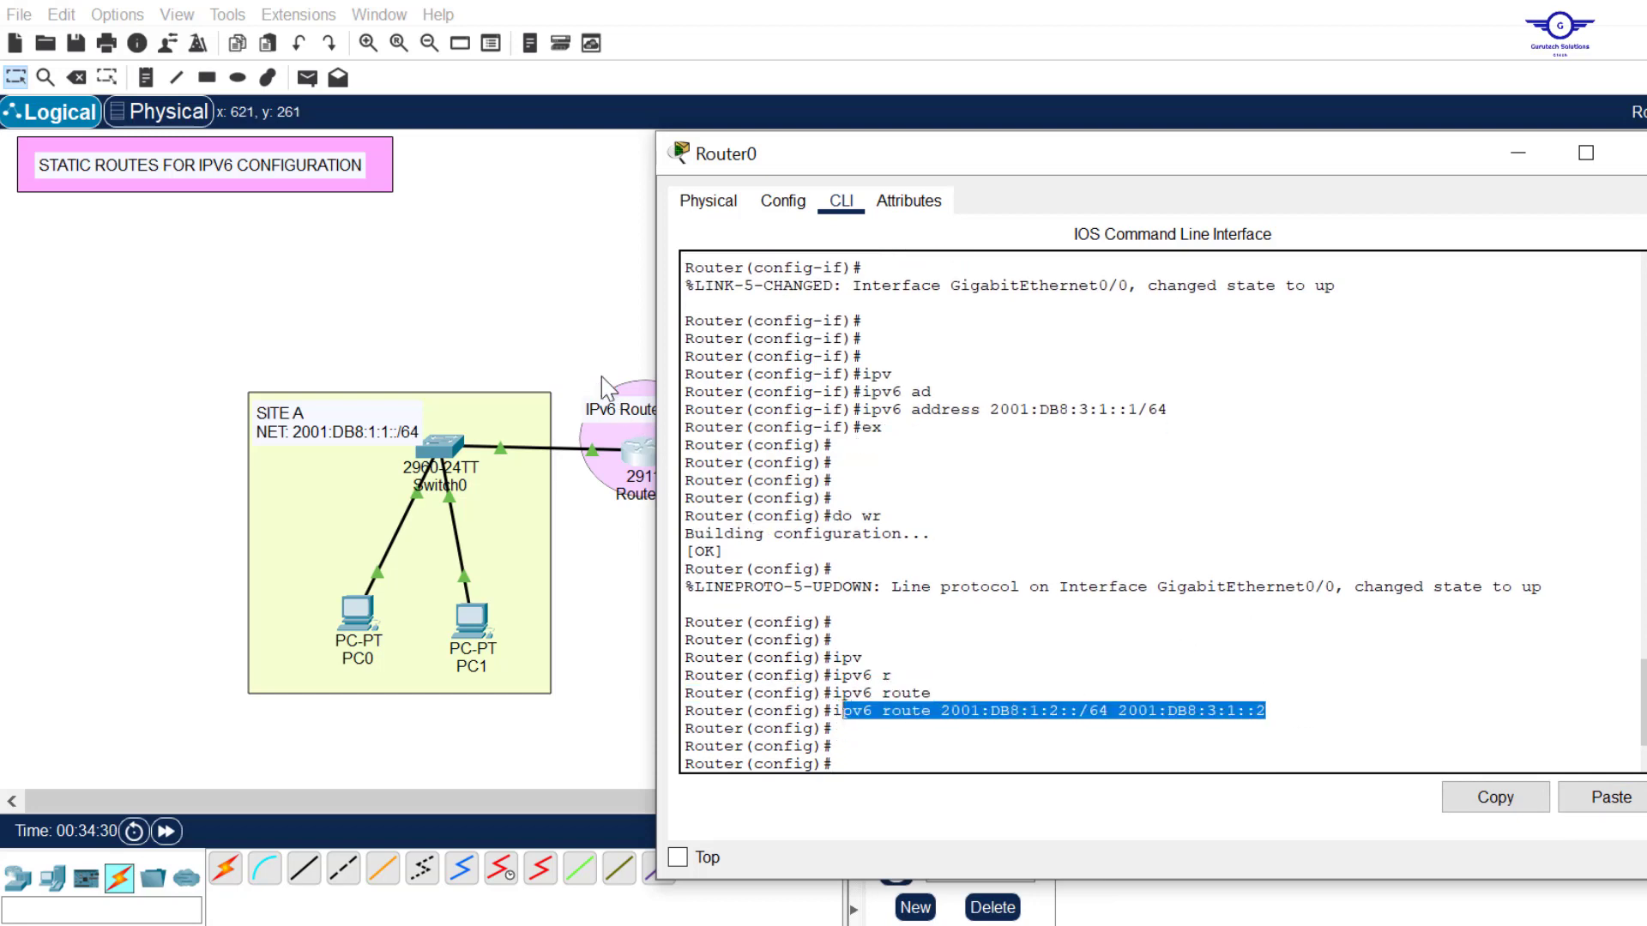
pyautogui.click(573, 343)
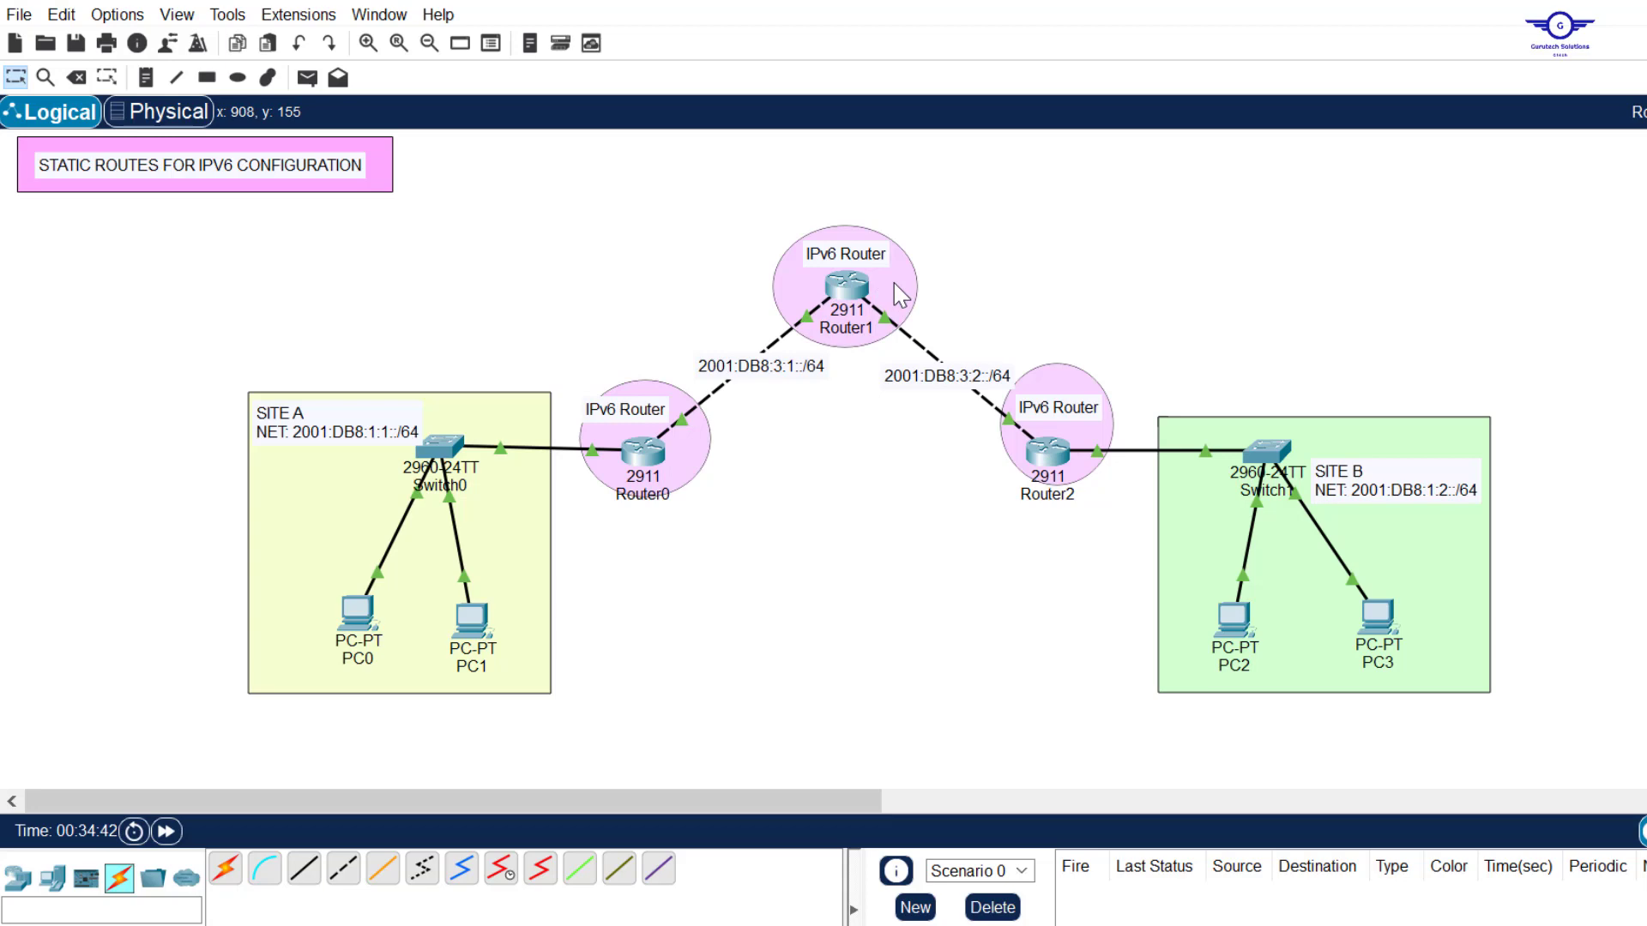
# - Copy the full ipv6 route command from Router0's CLI and close that router's window
pyautogui.click(847, 278)
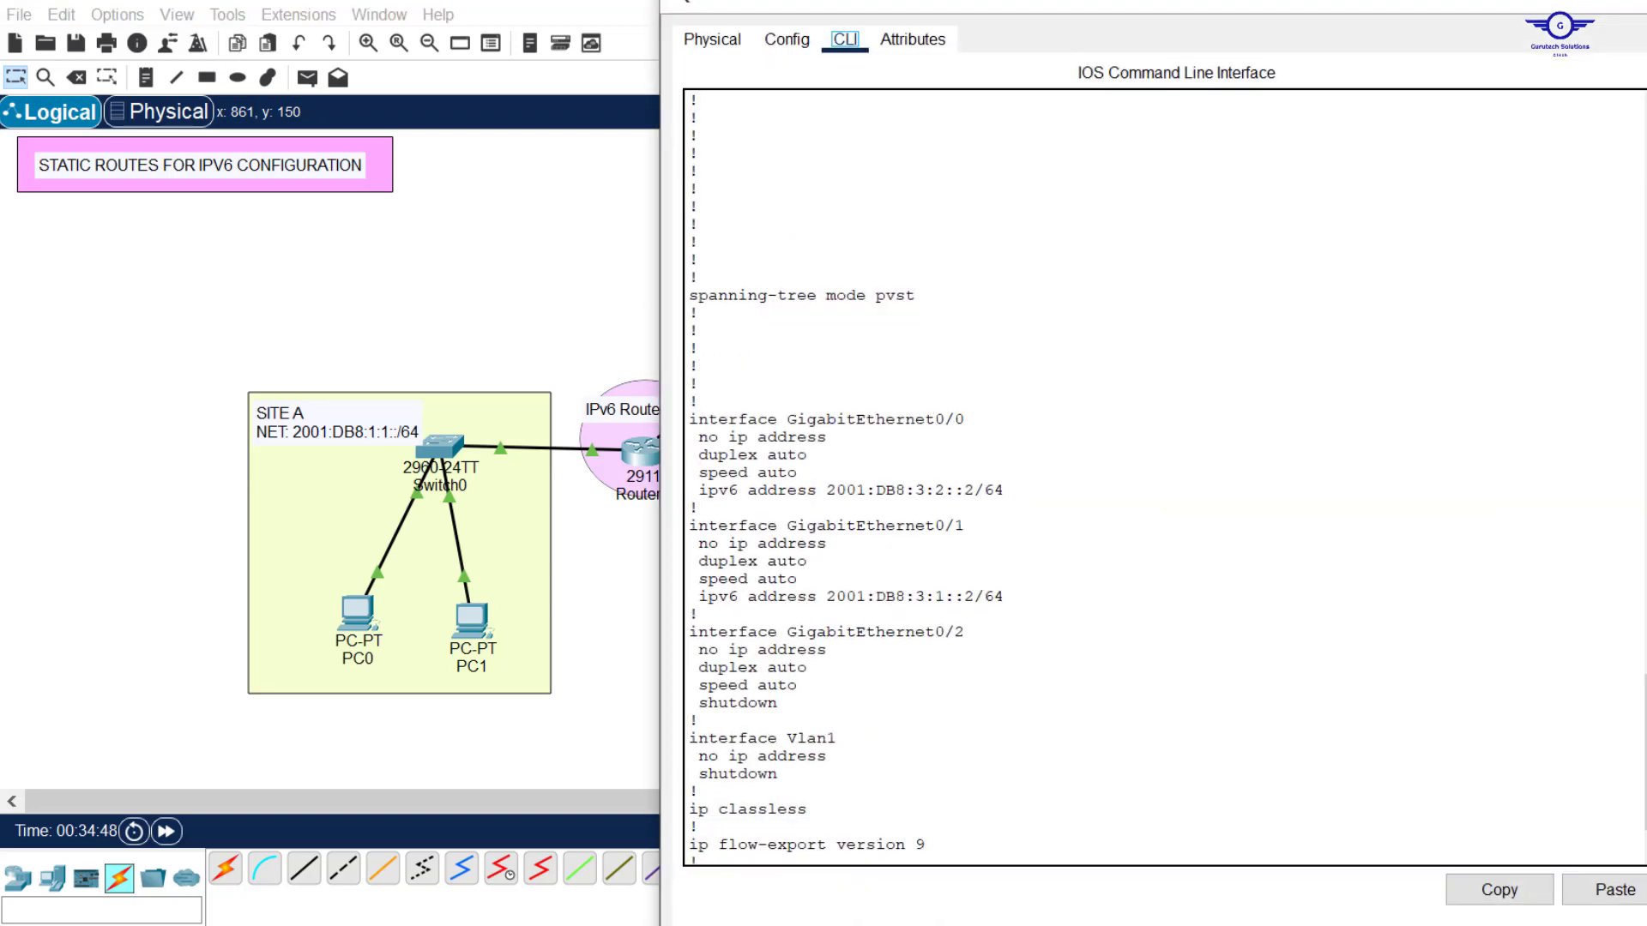
pyautogui.click(1636, 6)
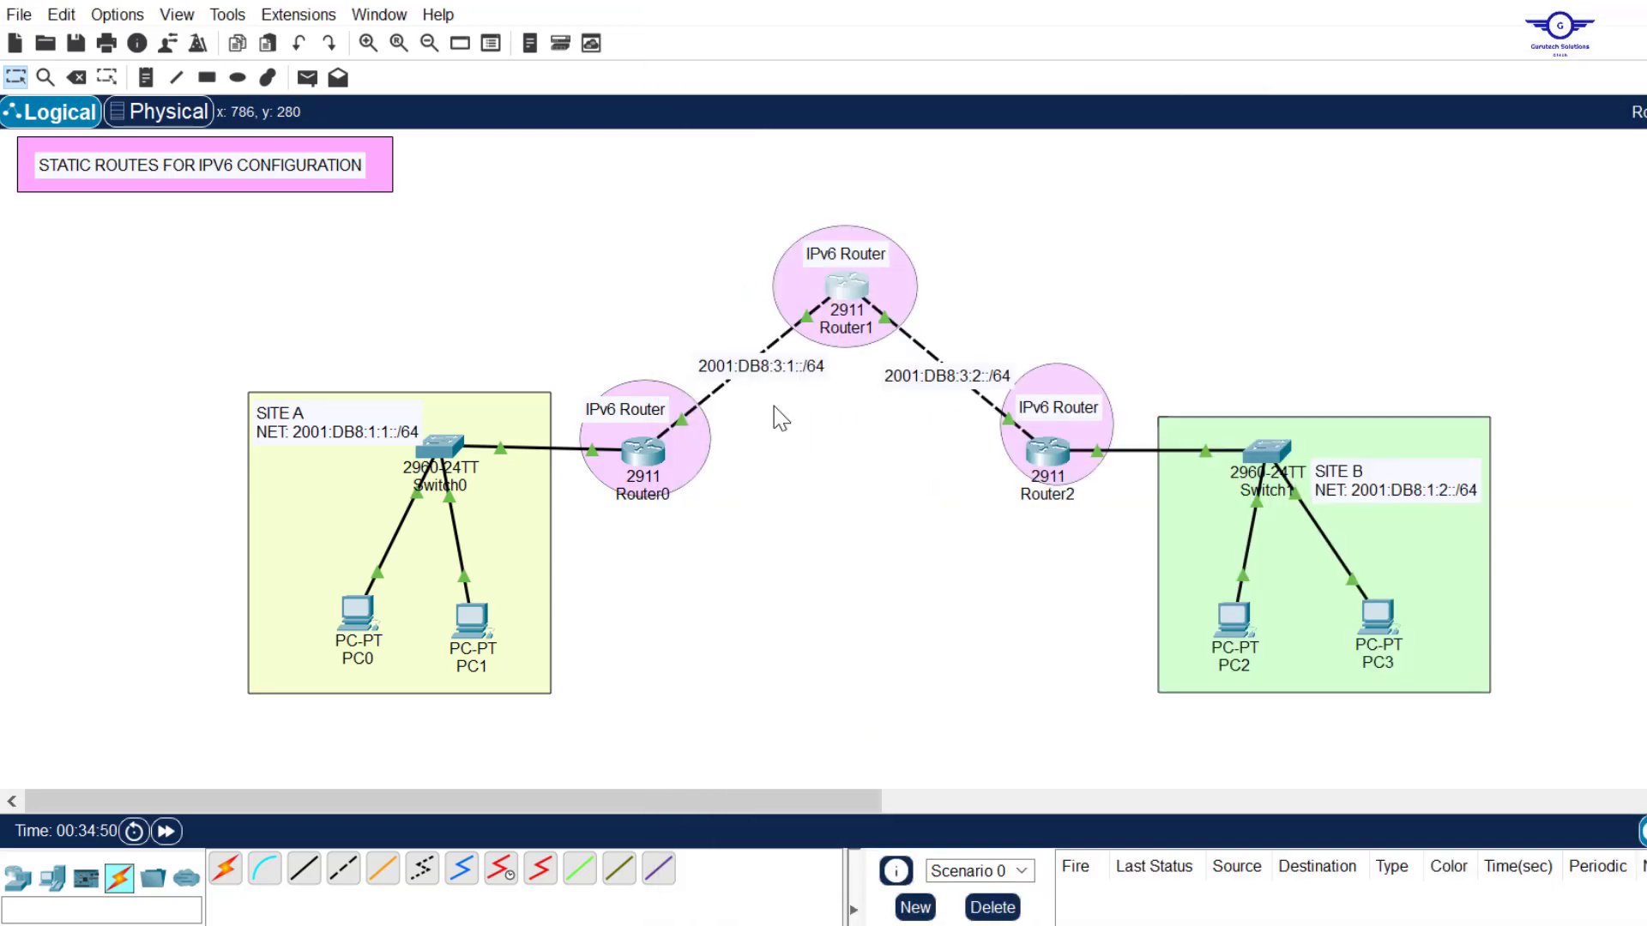
pyautogui.click(639, 453)
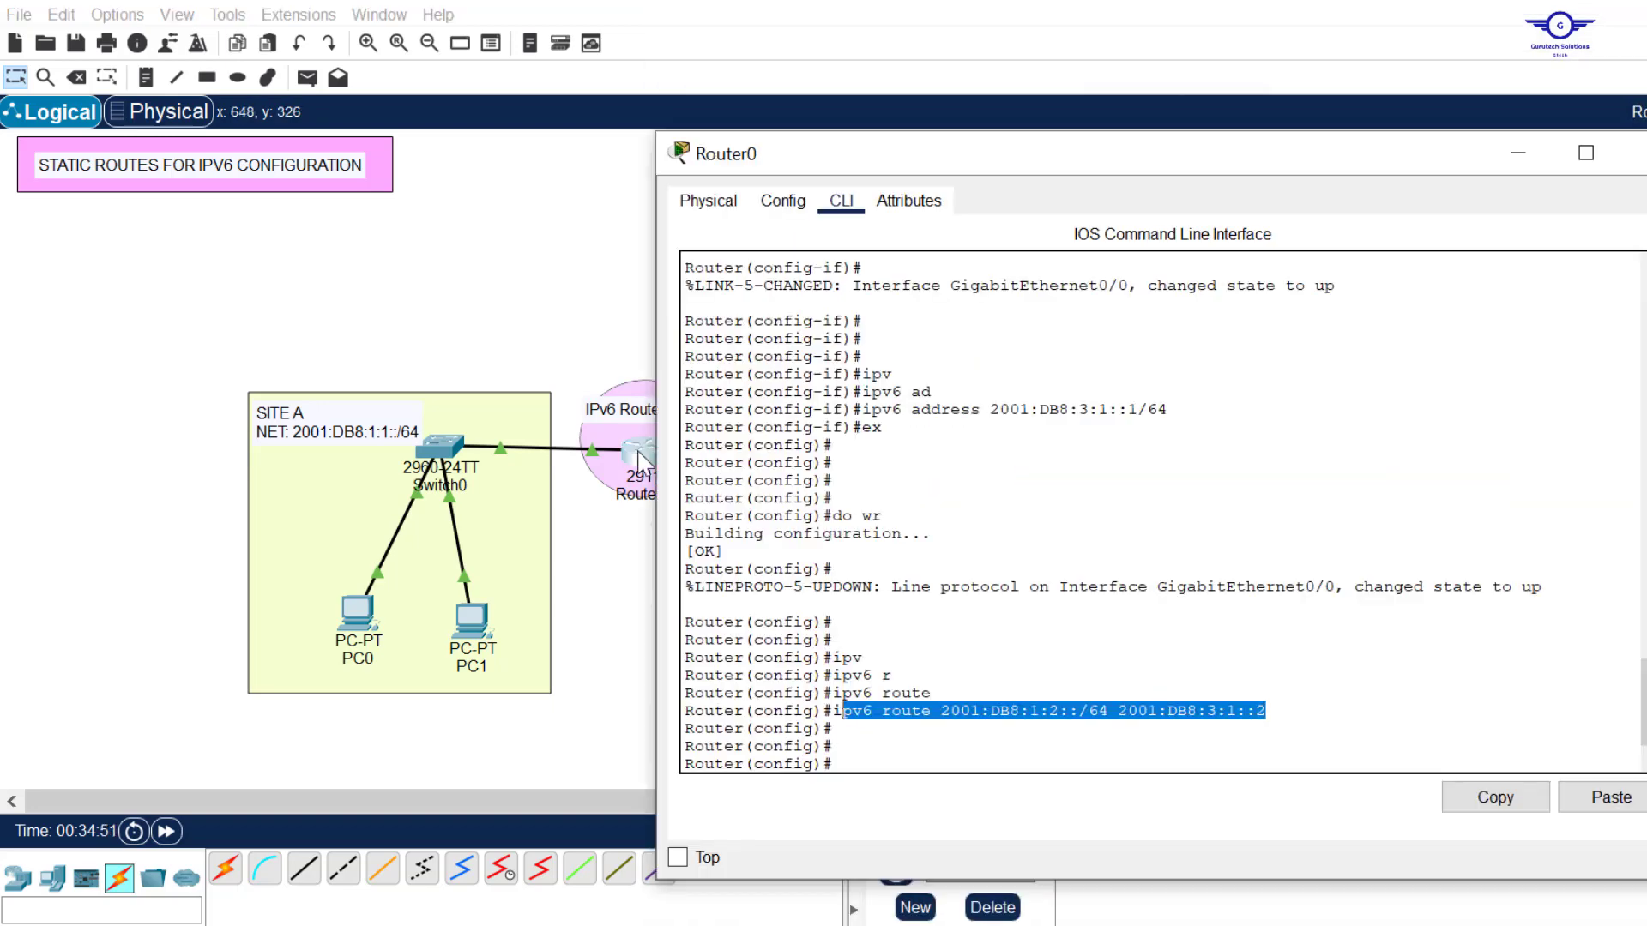
pyautogui.click(1304, 713)
pyautogui.moveTo(1279, 711); pyautogui.dragTo(837, 718)
pyautogui.click(1517, 795)
pyautogui.click(1634, 153)
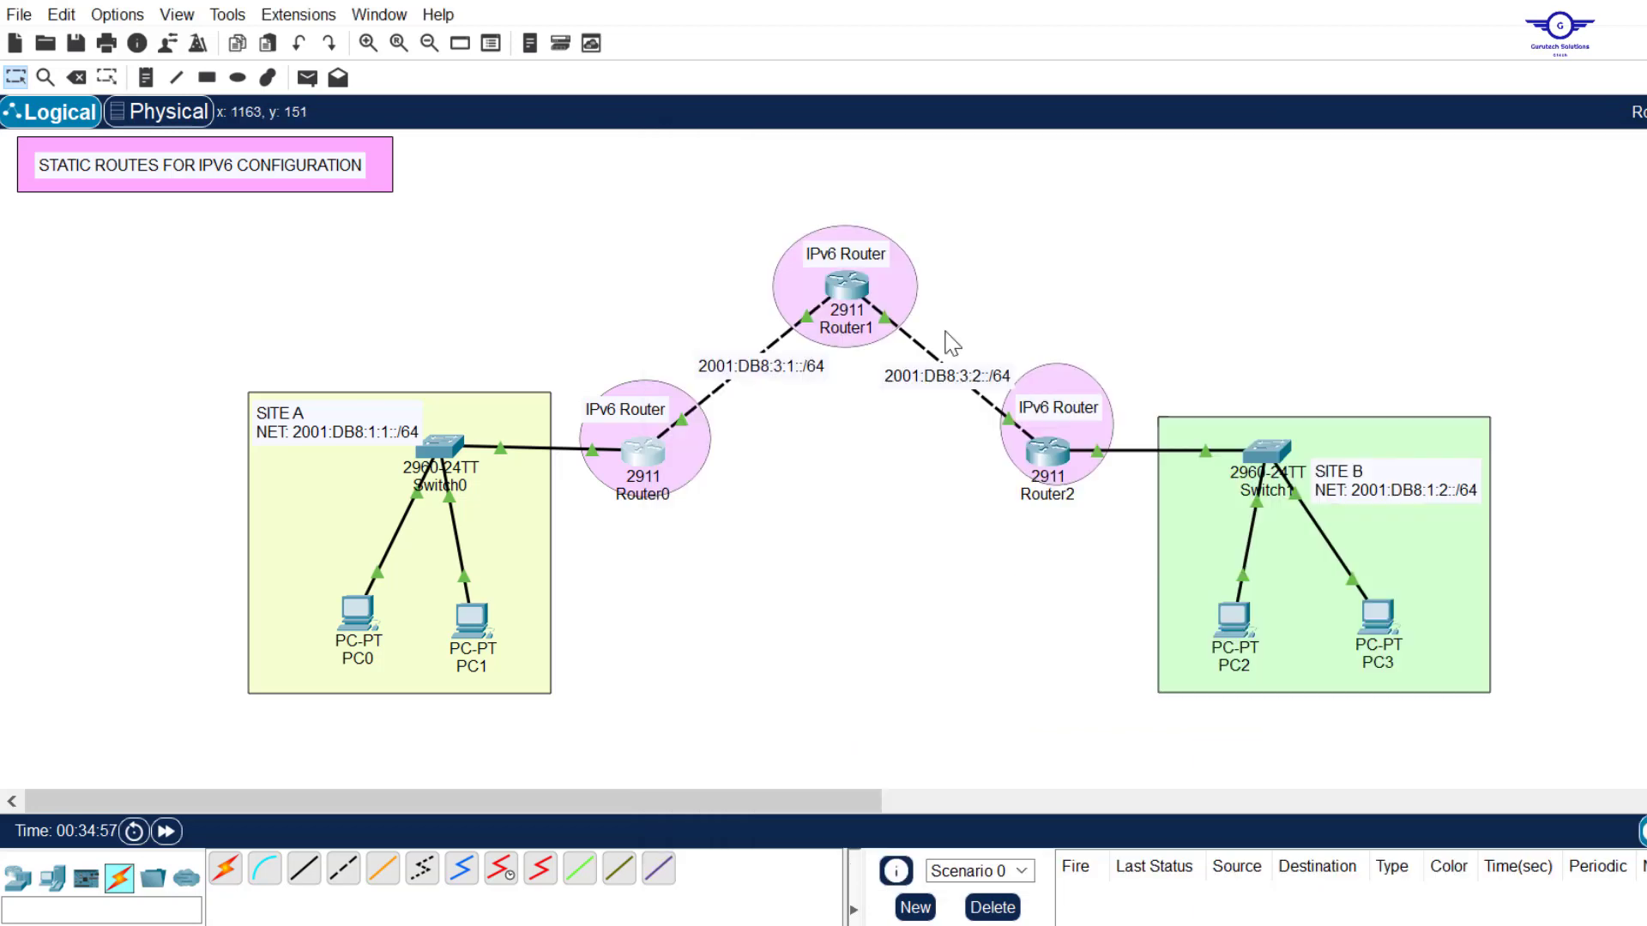
# - Reposition Router1's window so its CLI prompt is reachable, and exit interface configuration to global configuration mode
pyautogui.click(845, 294)
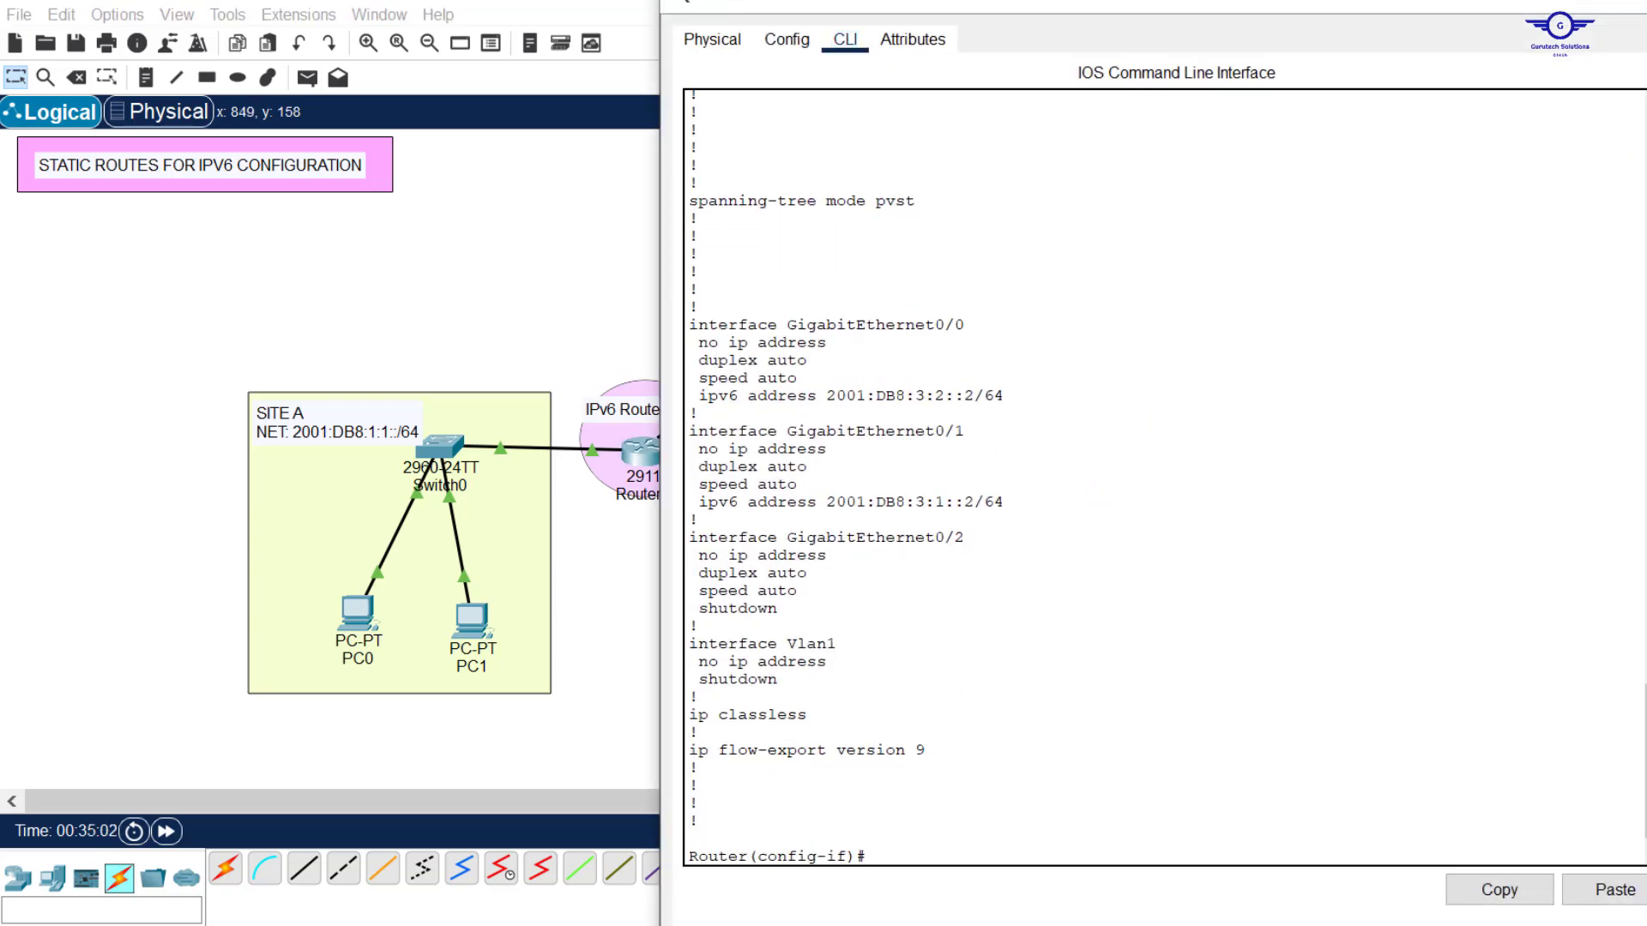
pyautogui.moveTo(1368, 3); pyautogui.dragTo(1368, 215)
pyautogui.moveTo(1175, 213); pyautogui.dragTo(1226, 74)
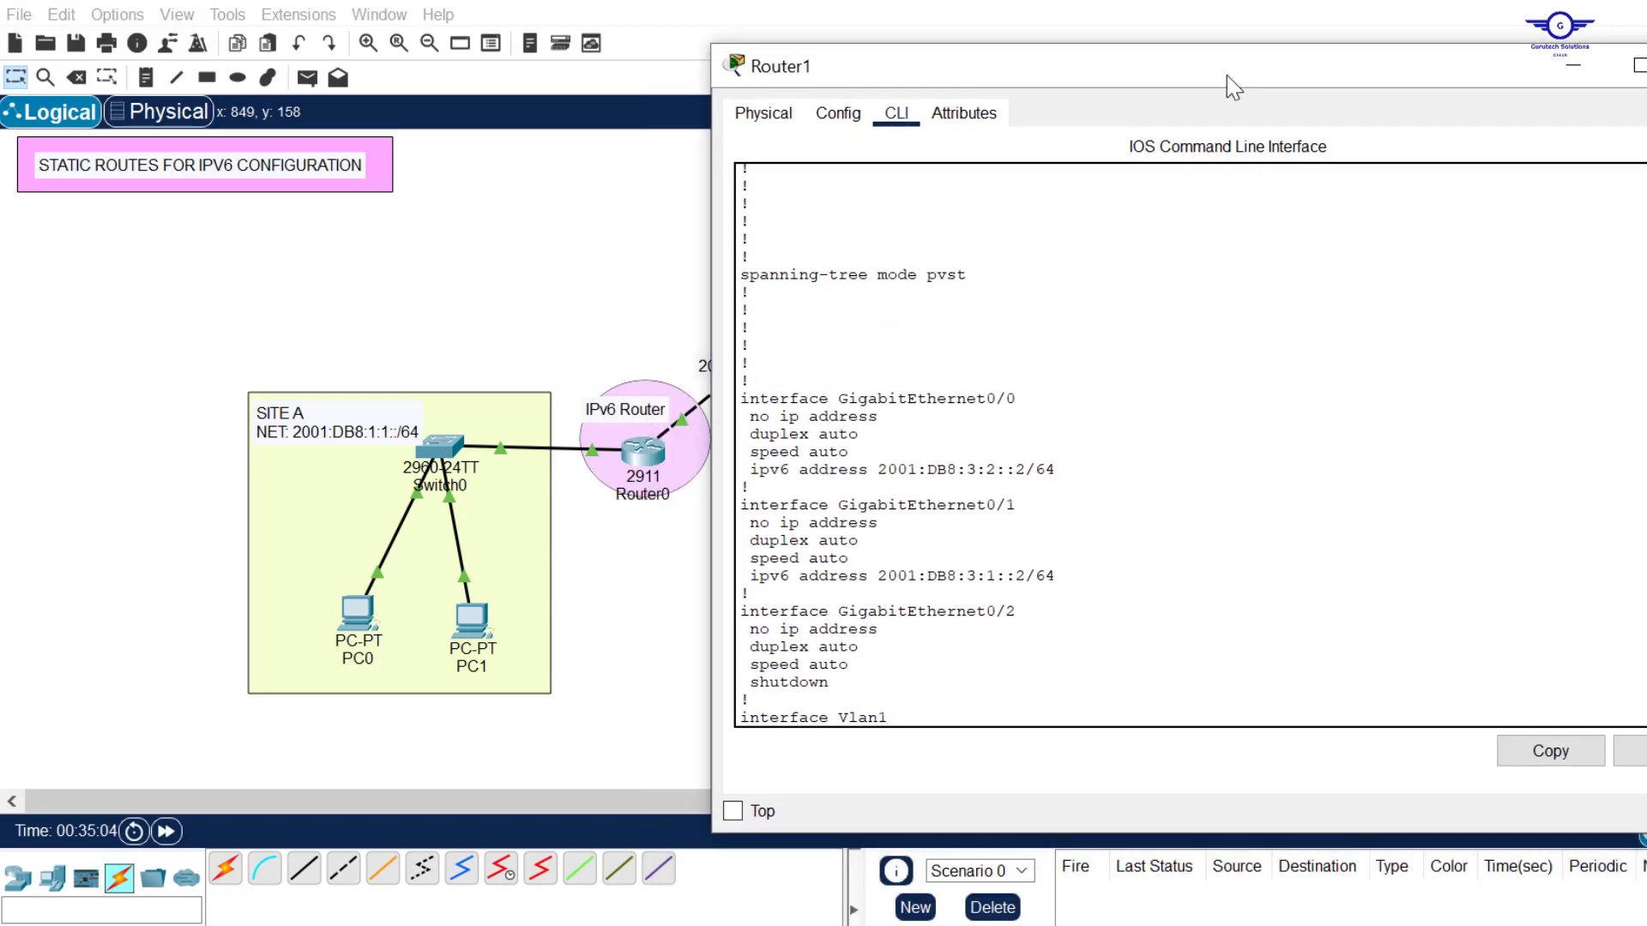
pyautogui.press('Return')
pyautogui.write('er(config-if)#e')
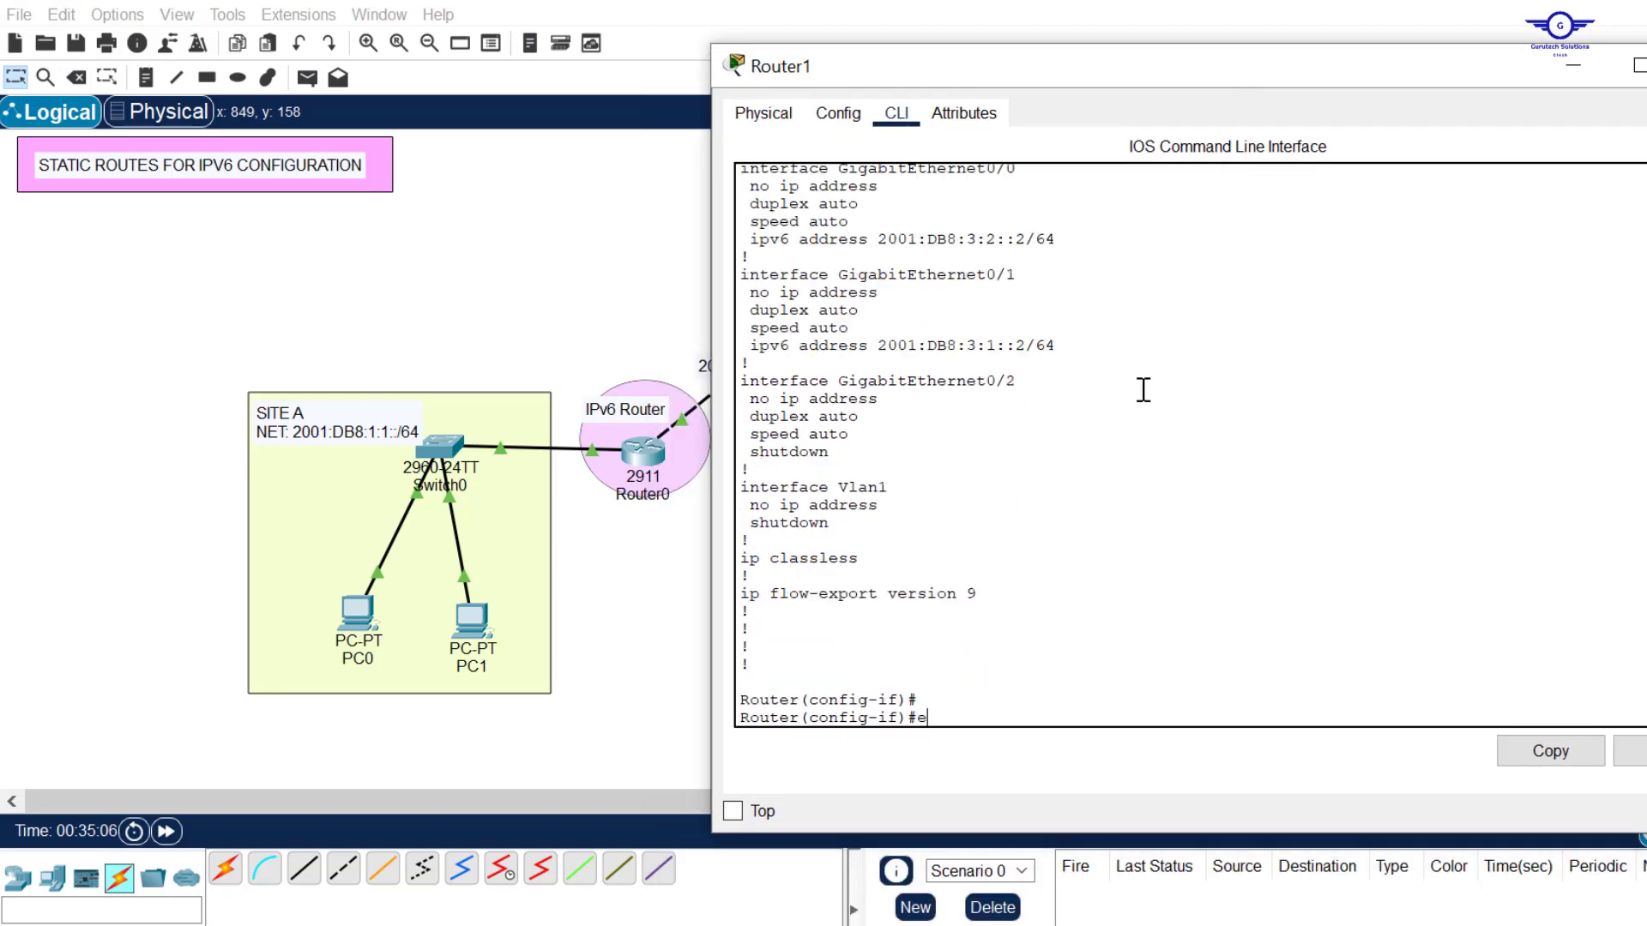
pyautogui.write('x')
pyautogui.press('Return')
pyautogui.press('Return')
pyautogui.press('Return')
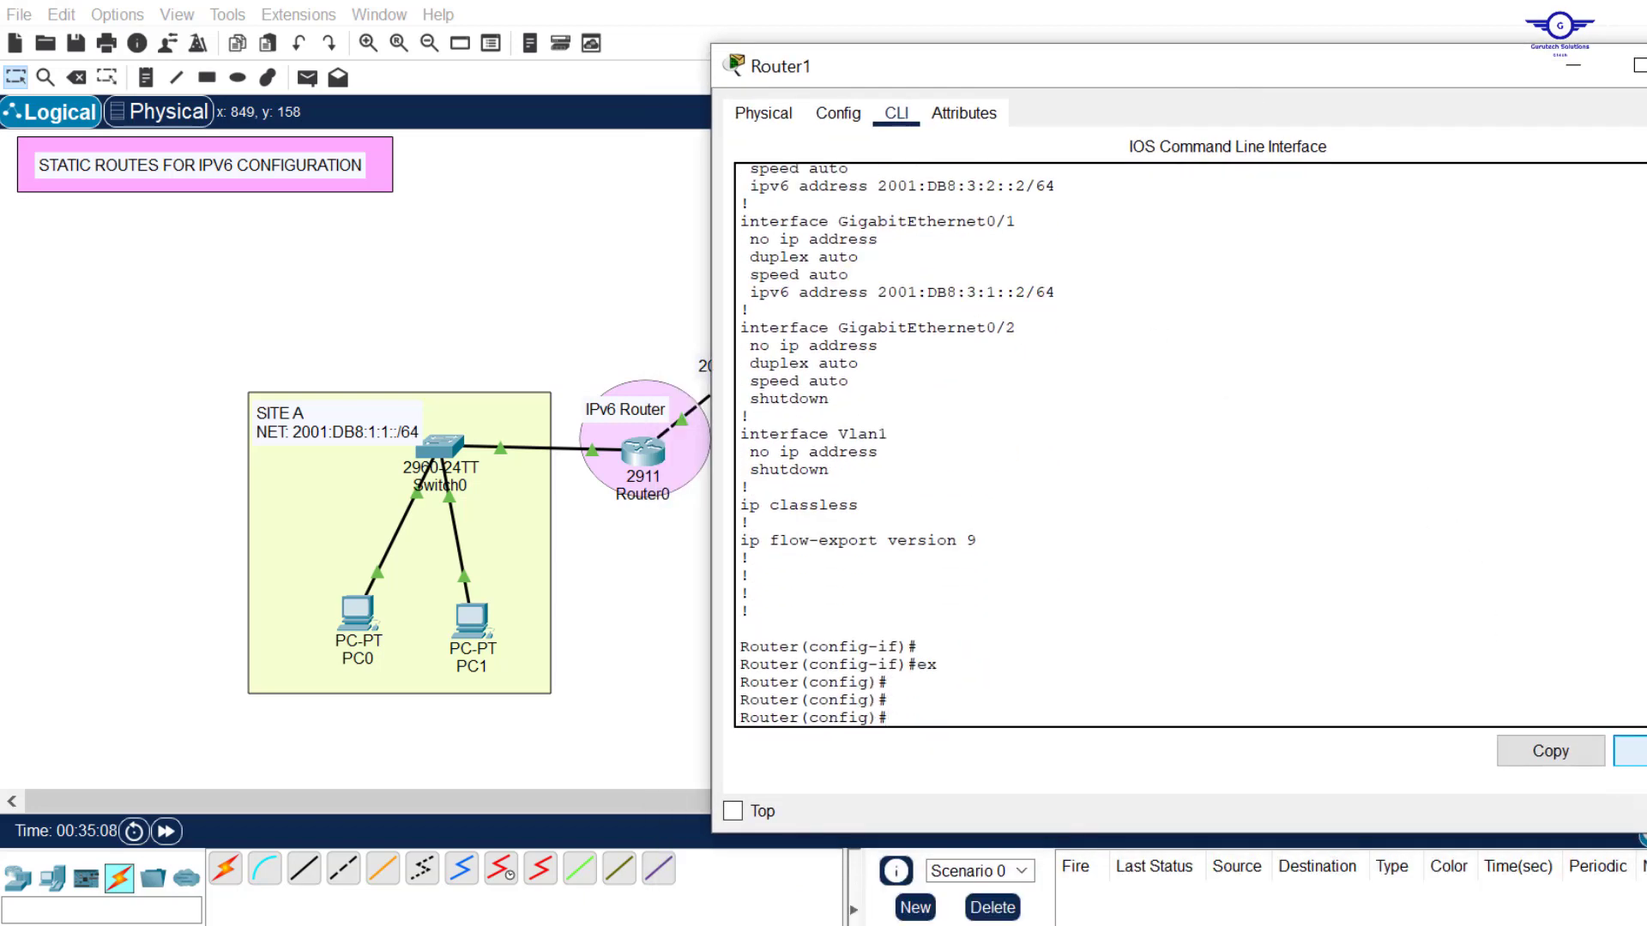
# - Paste the copied route into Router1's CLI, erase its next-hop address to leave ipv6 route 2001:DB8:1:2::/64, and return to the topology
pyautogui.hotkey('ctrl', 'v')
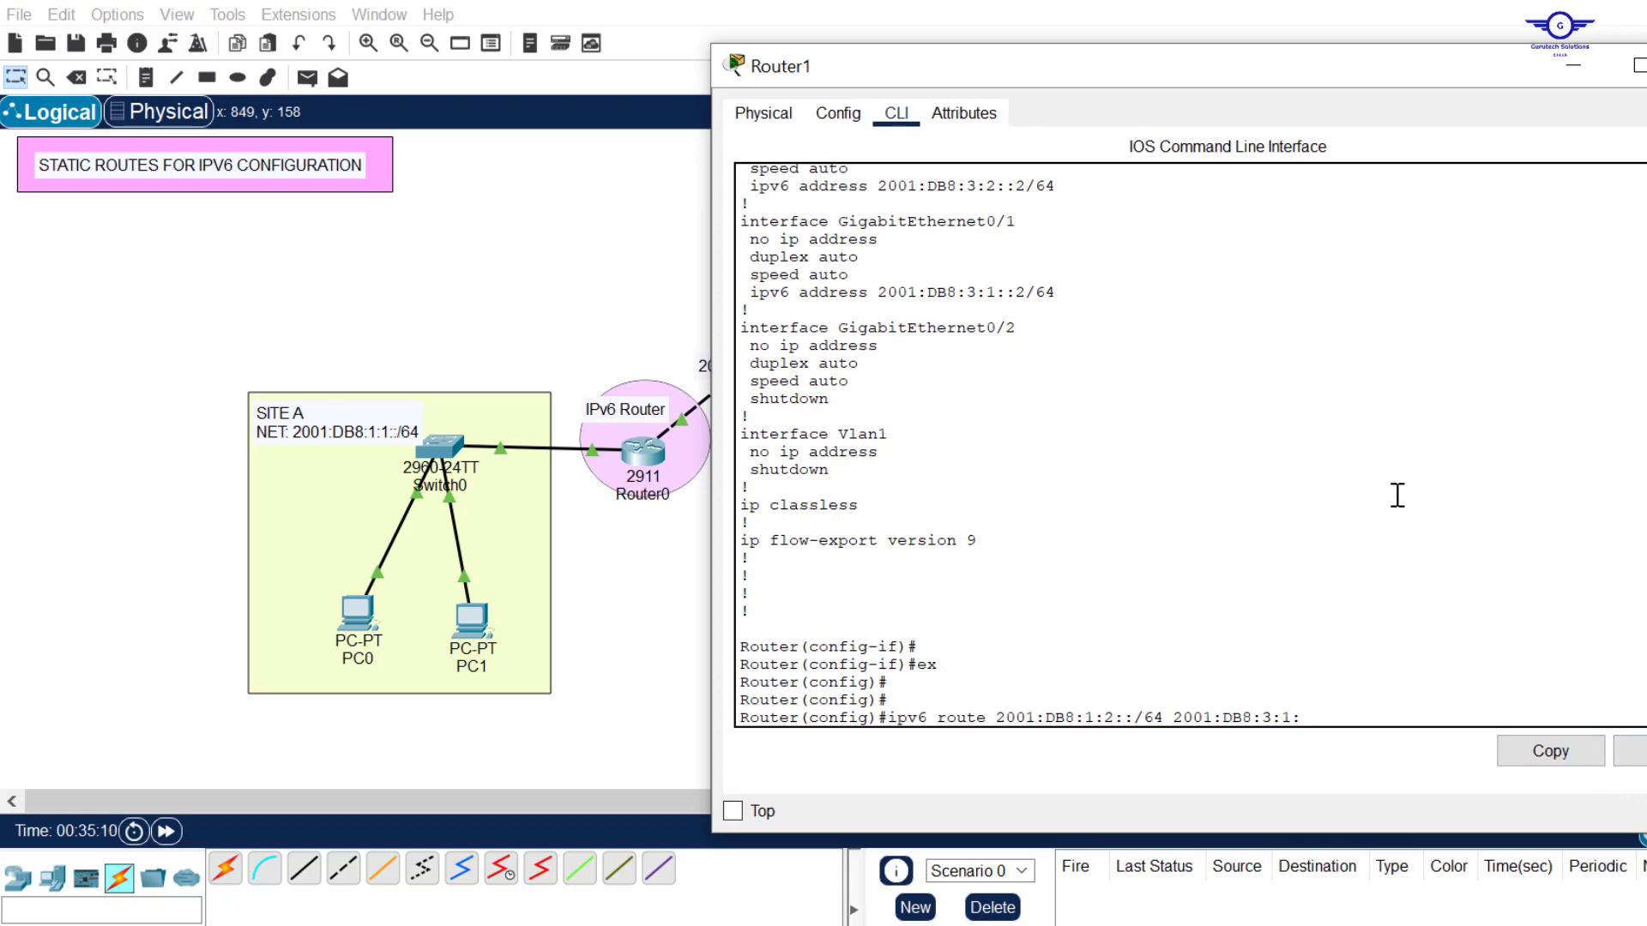
pyautogui.press('BackSpace')
pyautogui.click(548, 245)
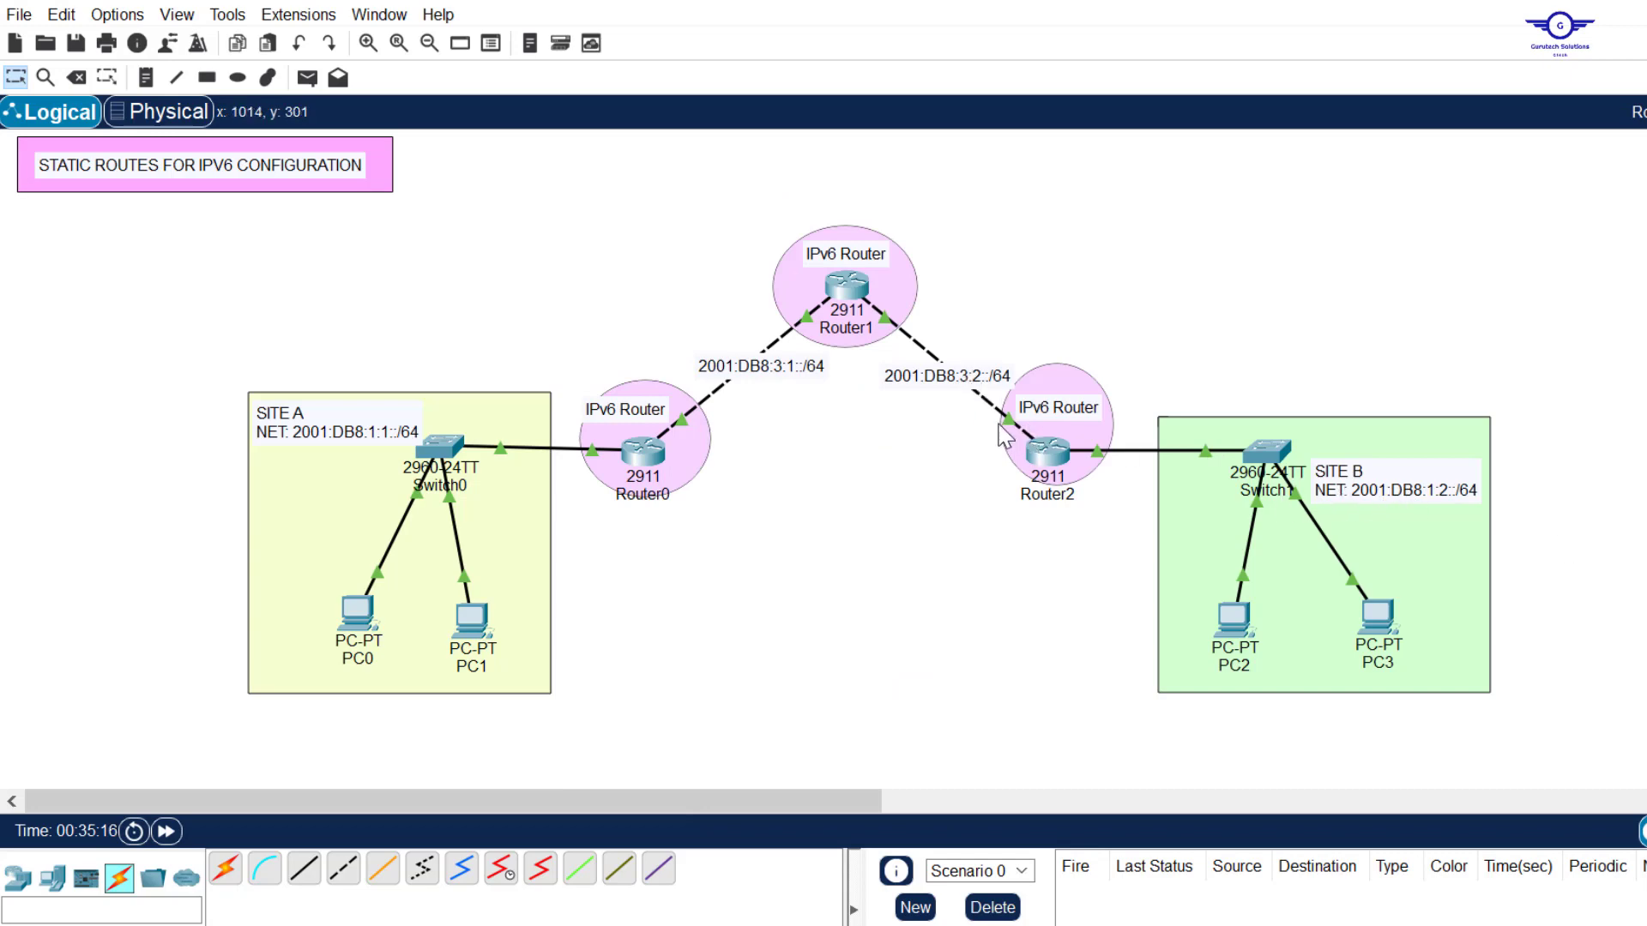
# - Find the Gig0/0 interface address in Router2's CLI history and copy 2001:DB8:3:2::1
pyautogui.moveTo(1015, 433)
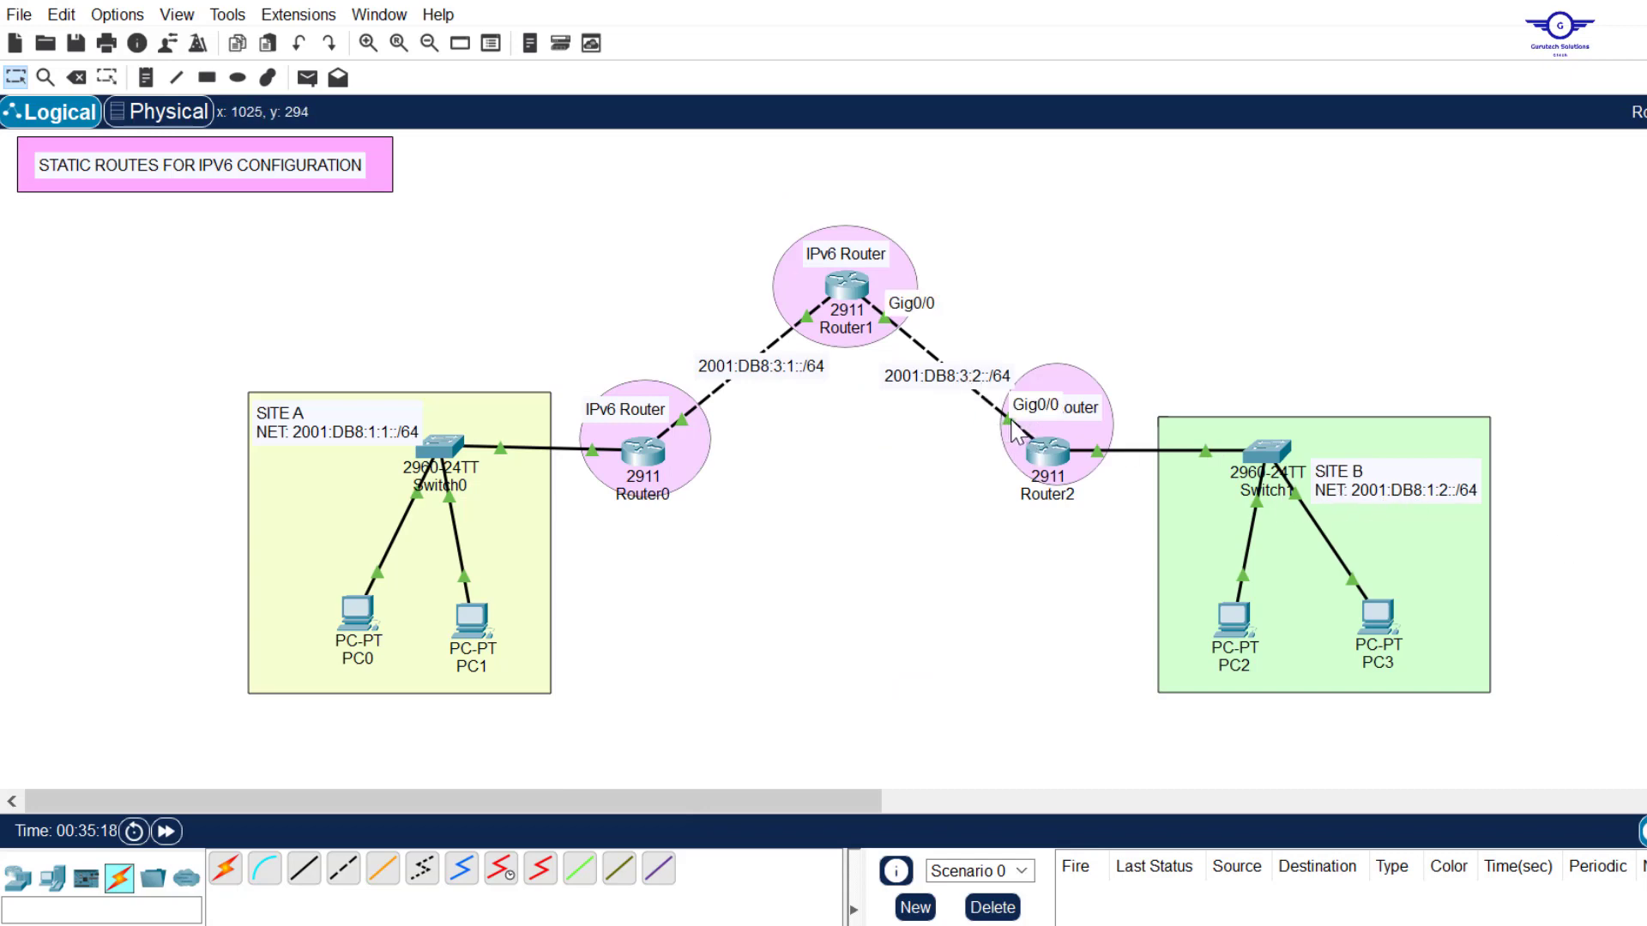
pyautogui.click(1048, 455)
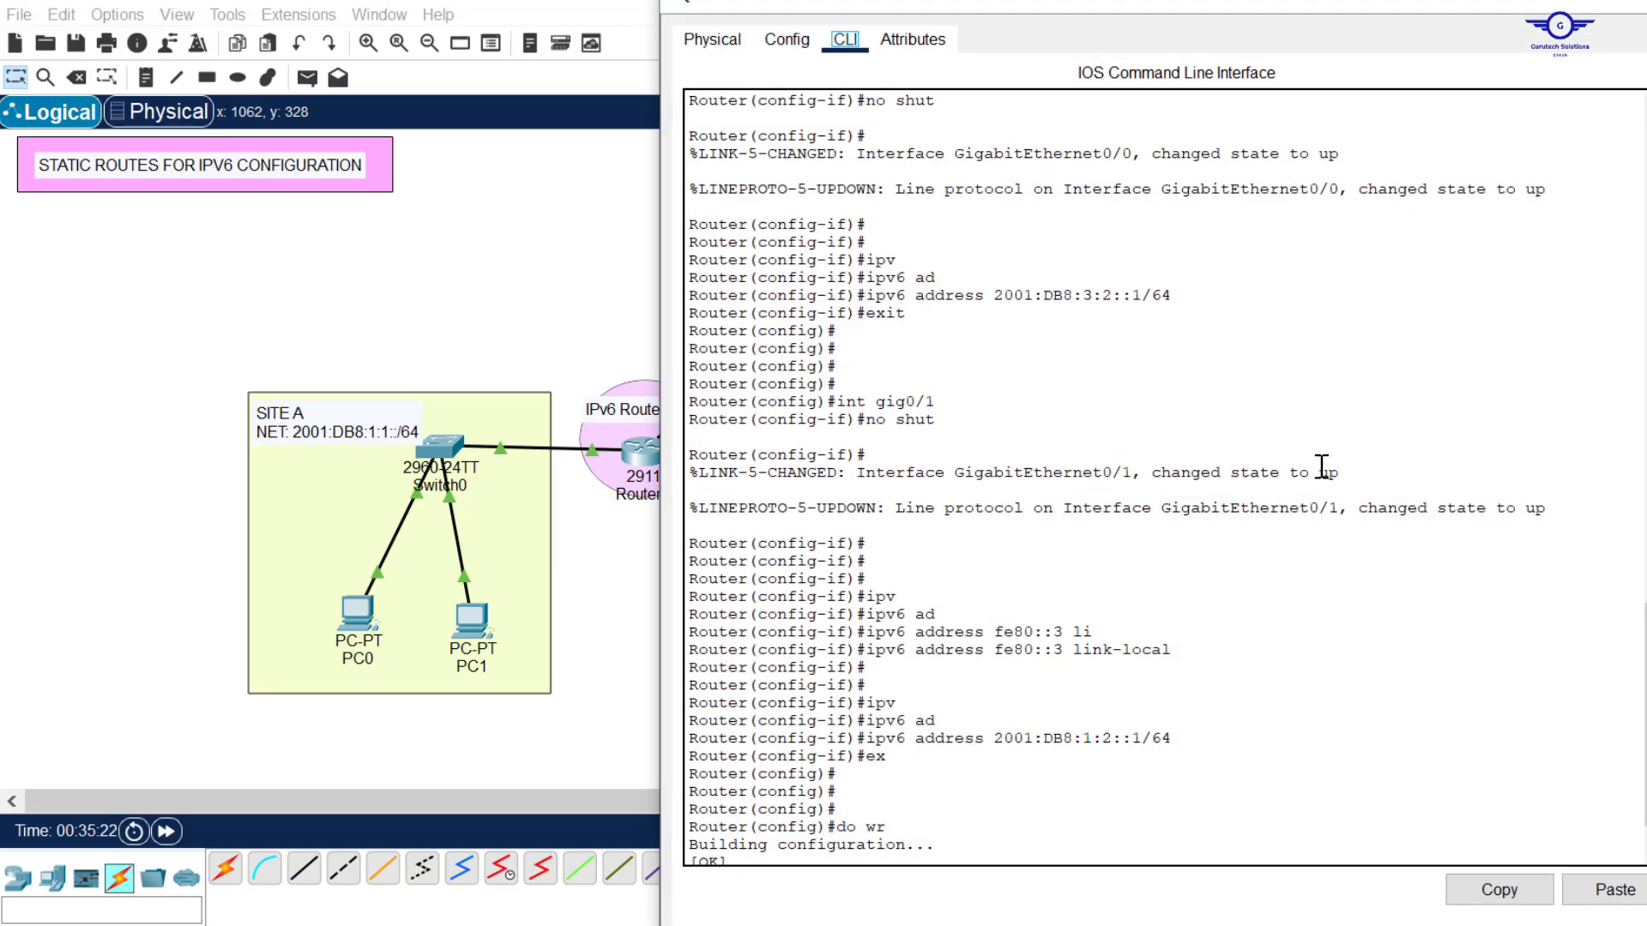
pyautogui.scroll(4, 1322, 467)
pyautogui.scroll(2, 1134, 390)
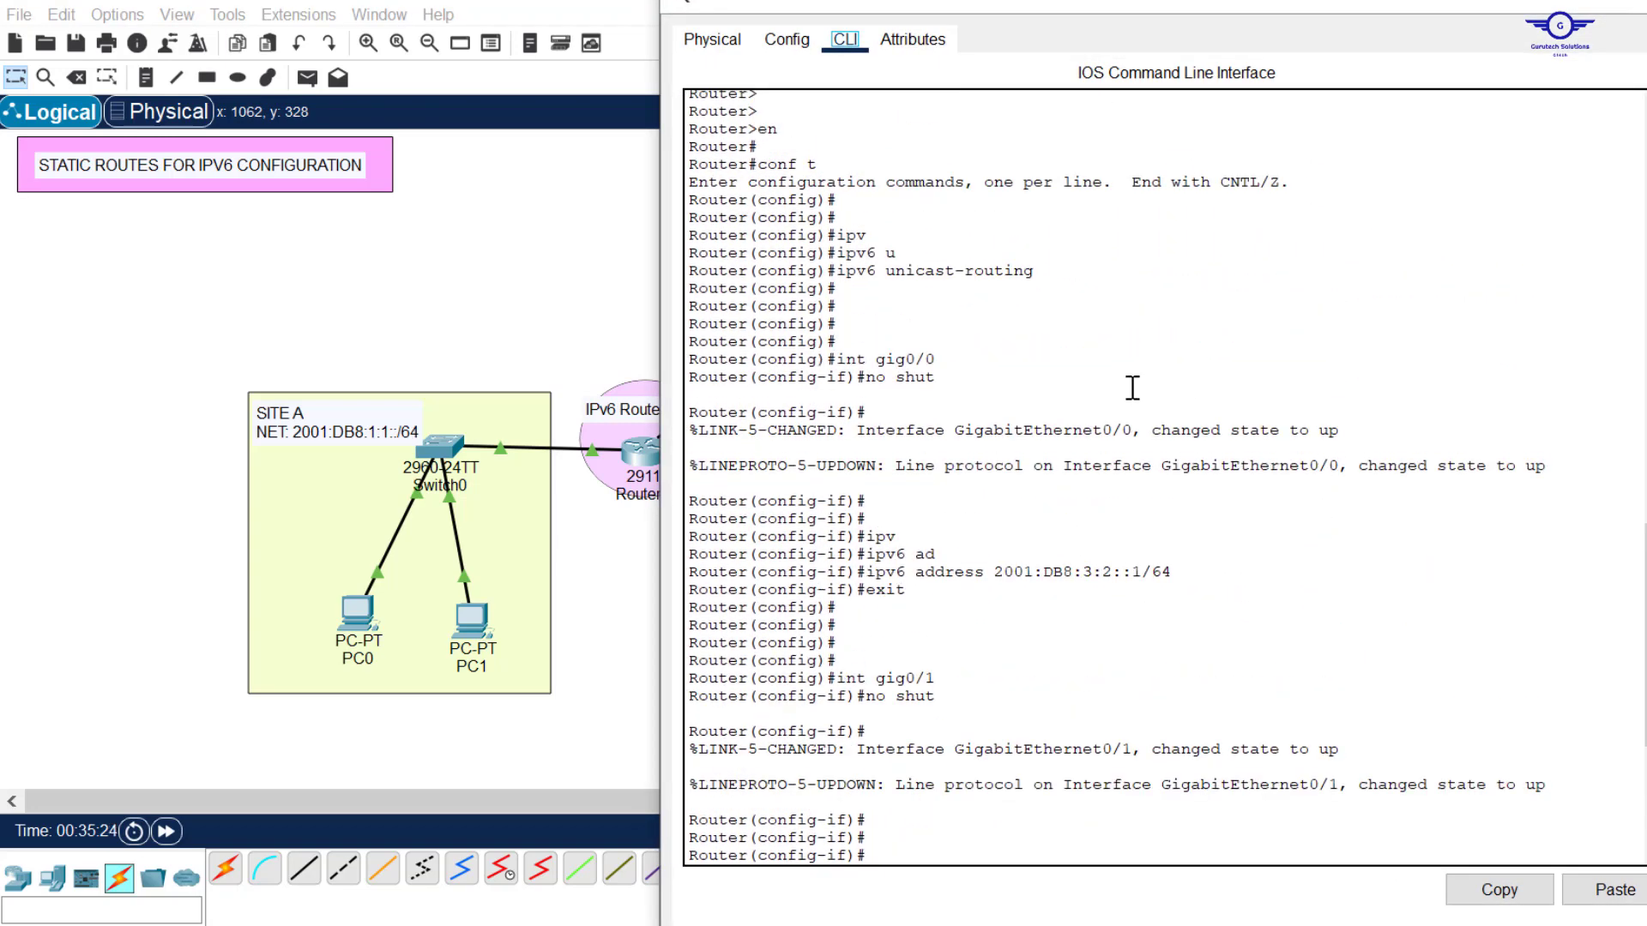
pyautogui.moveTo(1142, 577); pyautogui.dragTo(993, 572)
pyautogui.click(1499, 890)
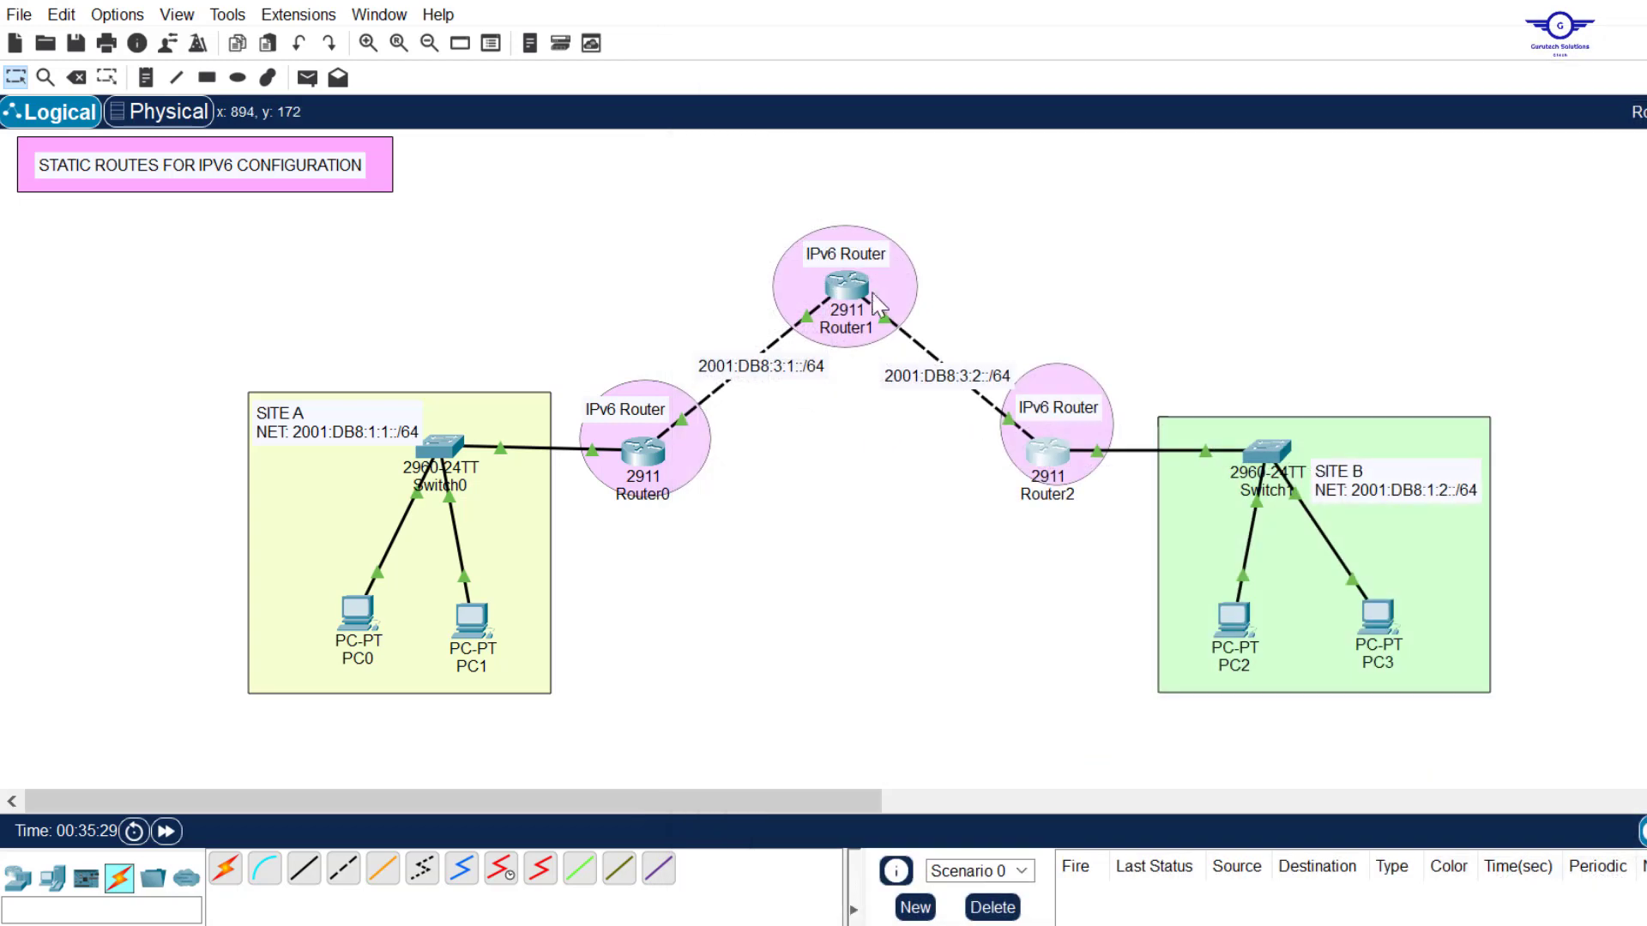
# - Complete Router1's route to 2001:DB8:1:2::/64 with next hop 2001:DB8:3:2::1, run it, and exit global configuration mode
pyautogui.click(849, 292)
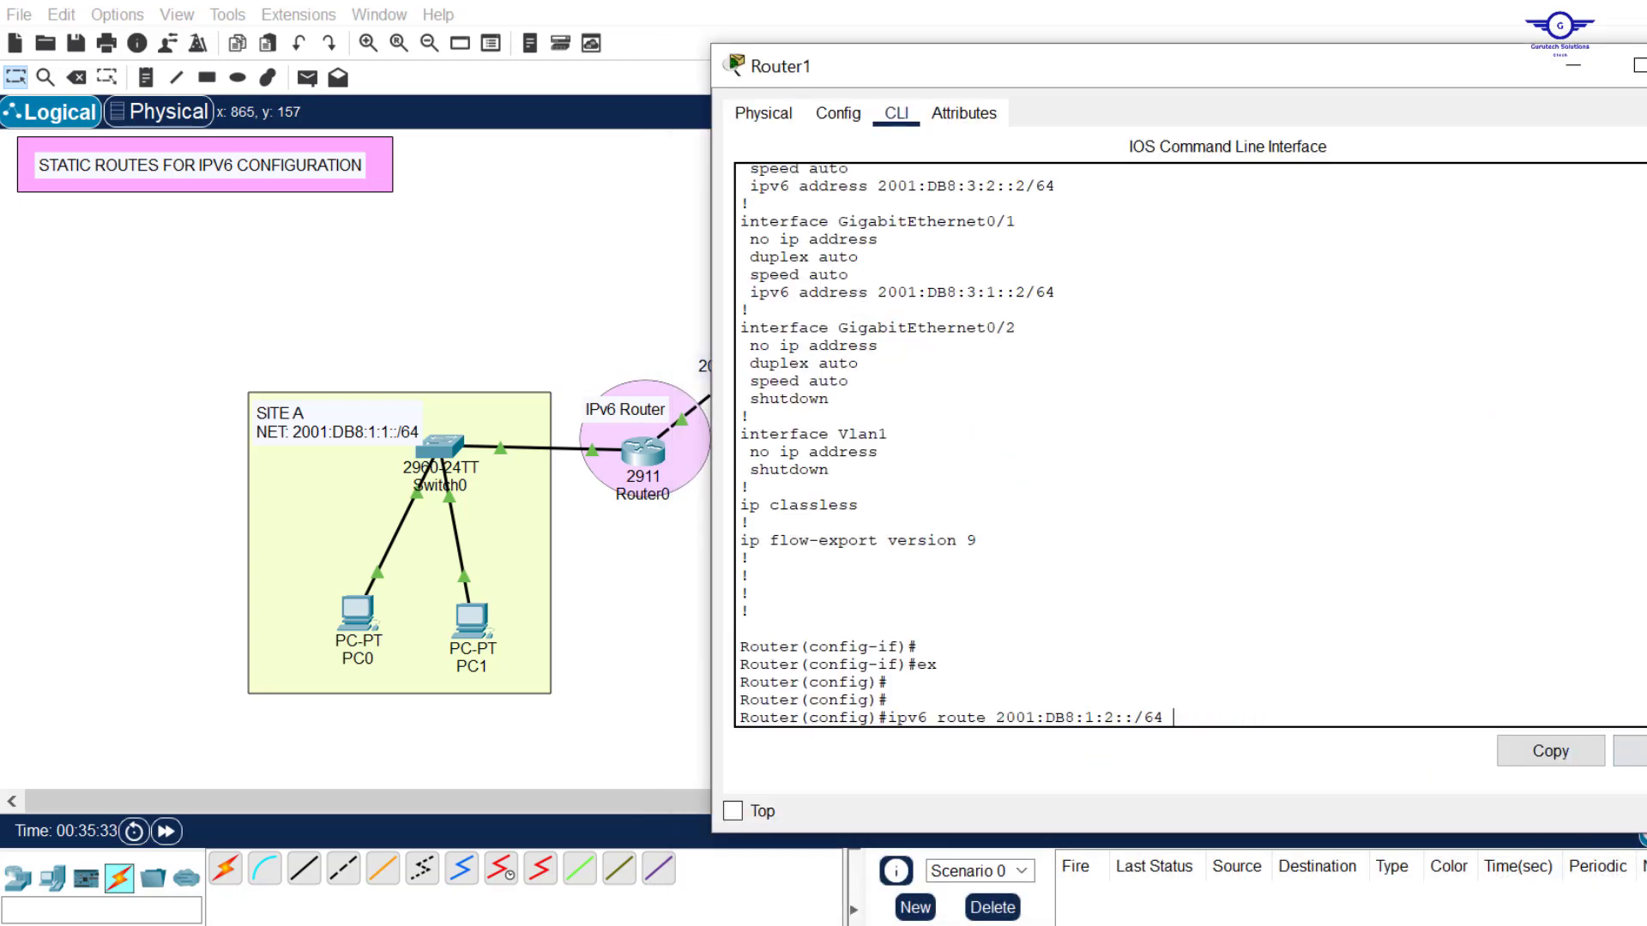
pyautogui.write('2001:DB8:3:2::1')
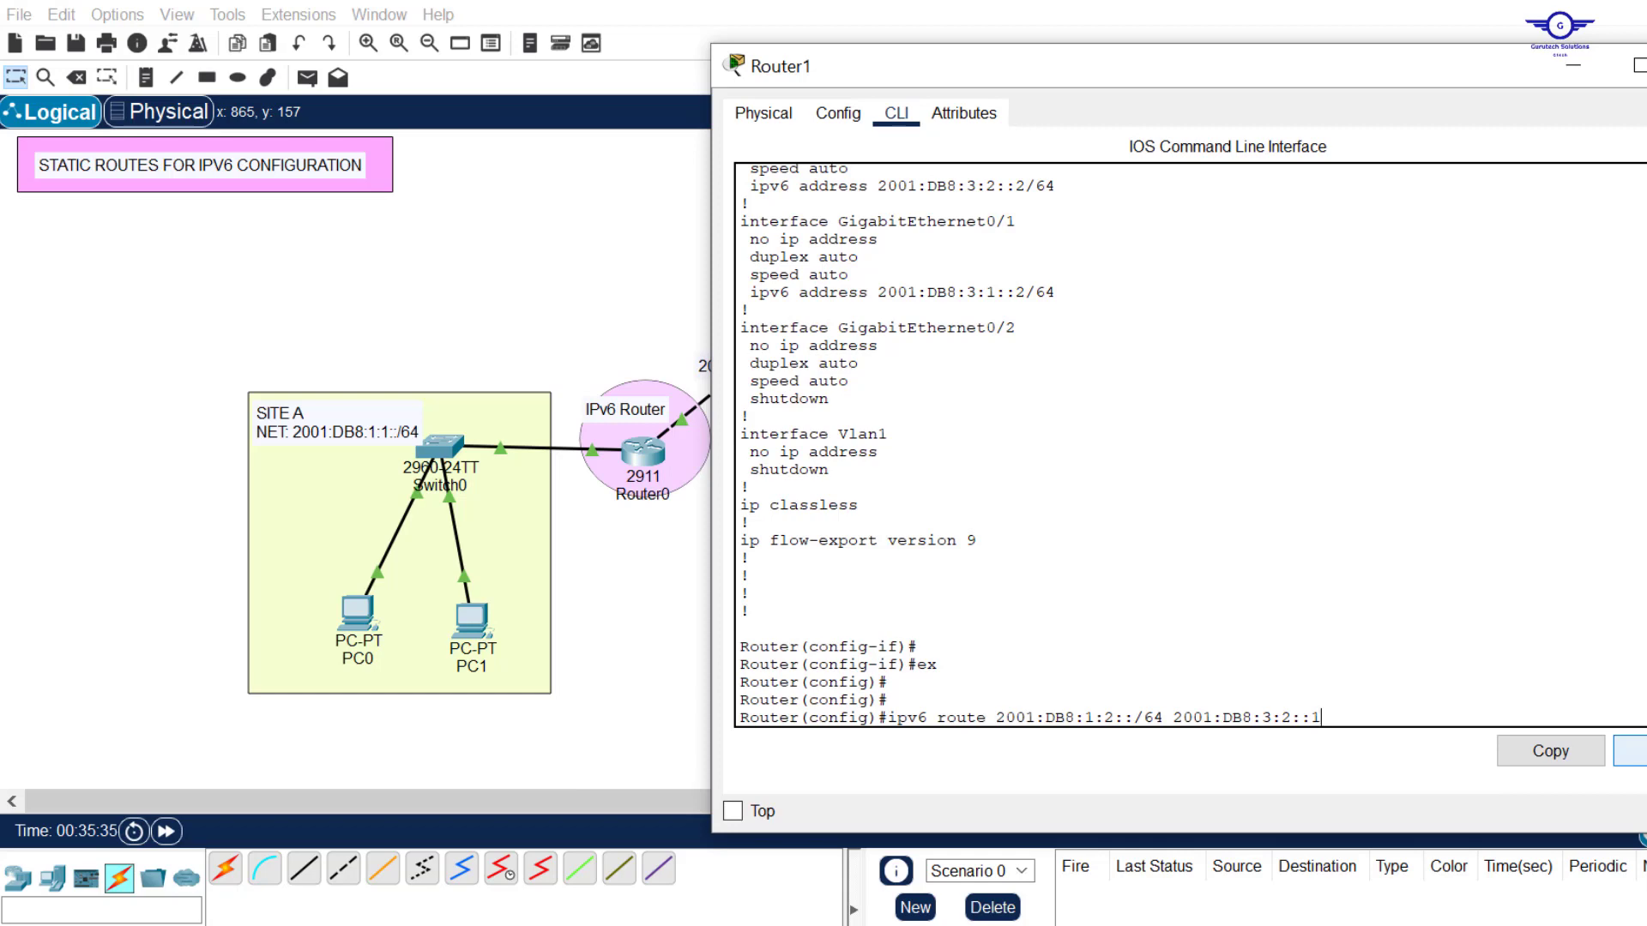
pyautogui.press('Return')
pyautogui.write('exit')
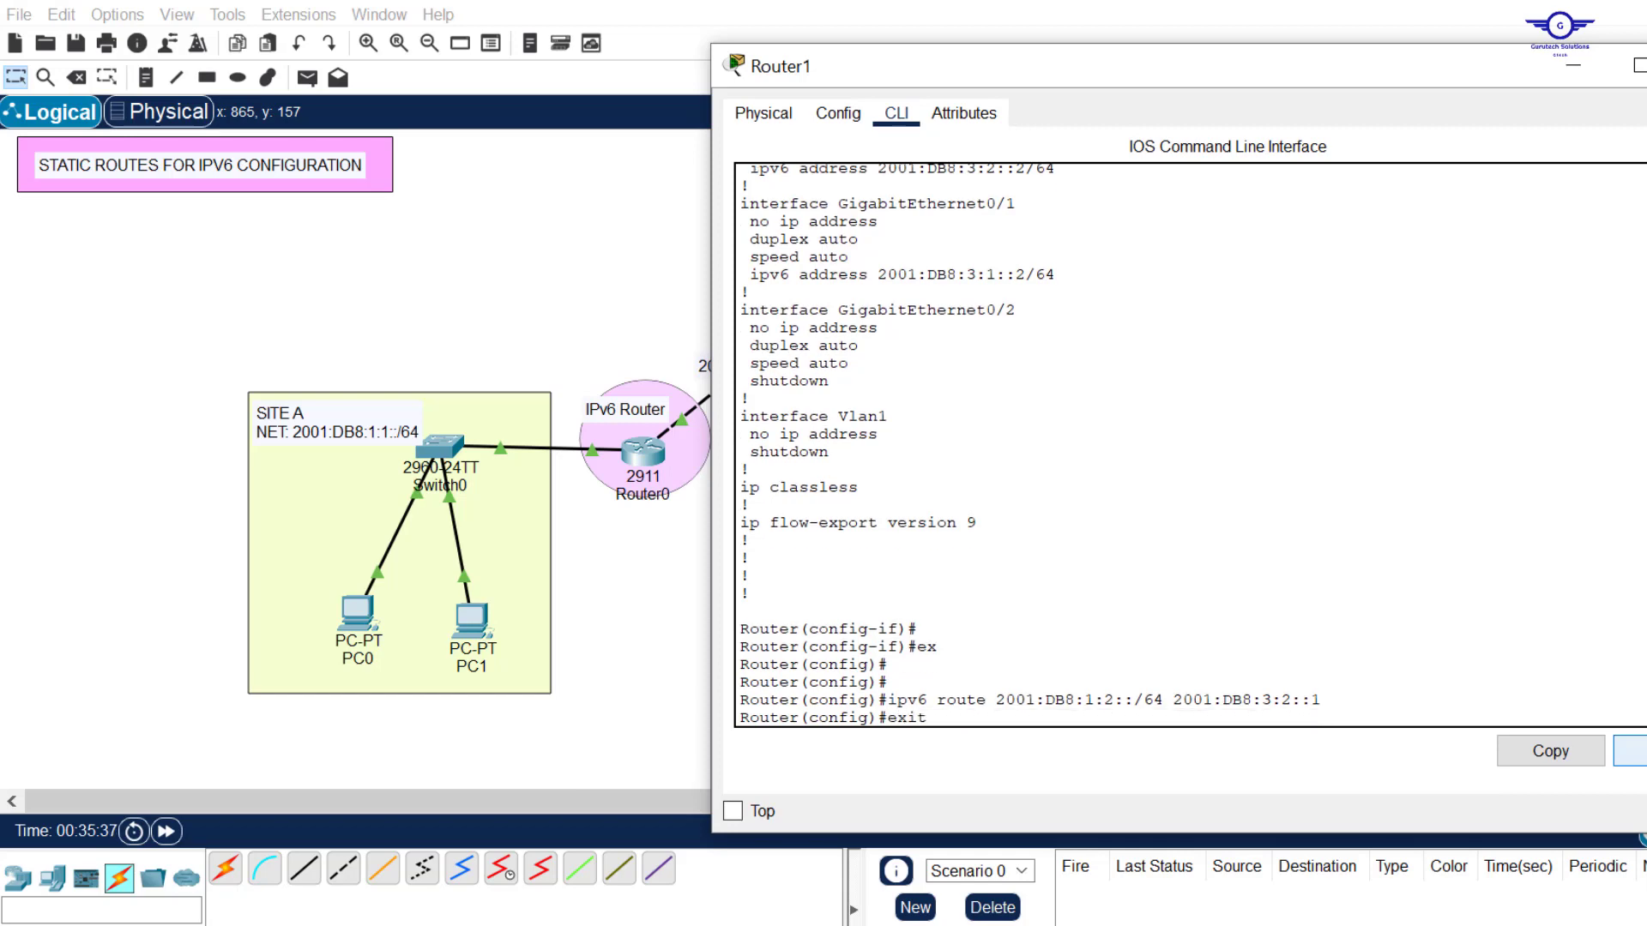
pyautogui.press('Return')
pyautogui.press('Return')
pyautogui.press('Return')
pyautogui.write('d')
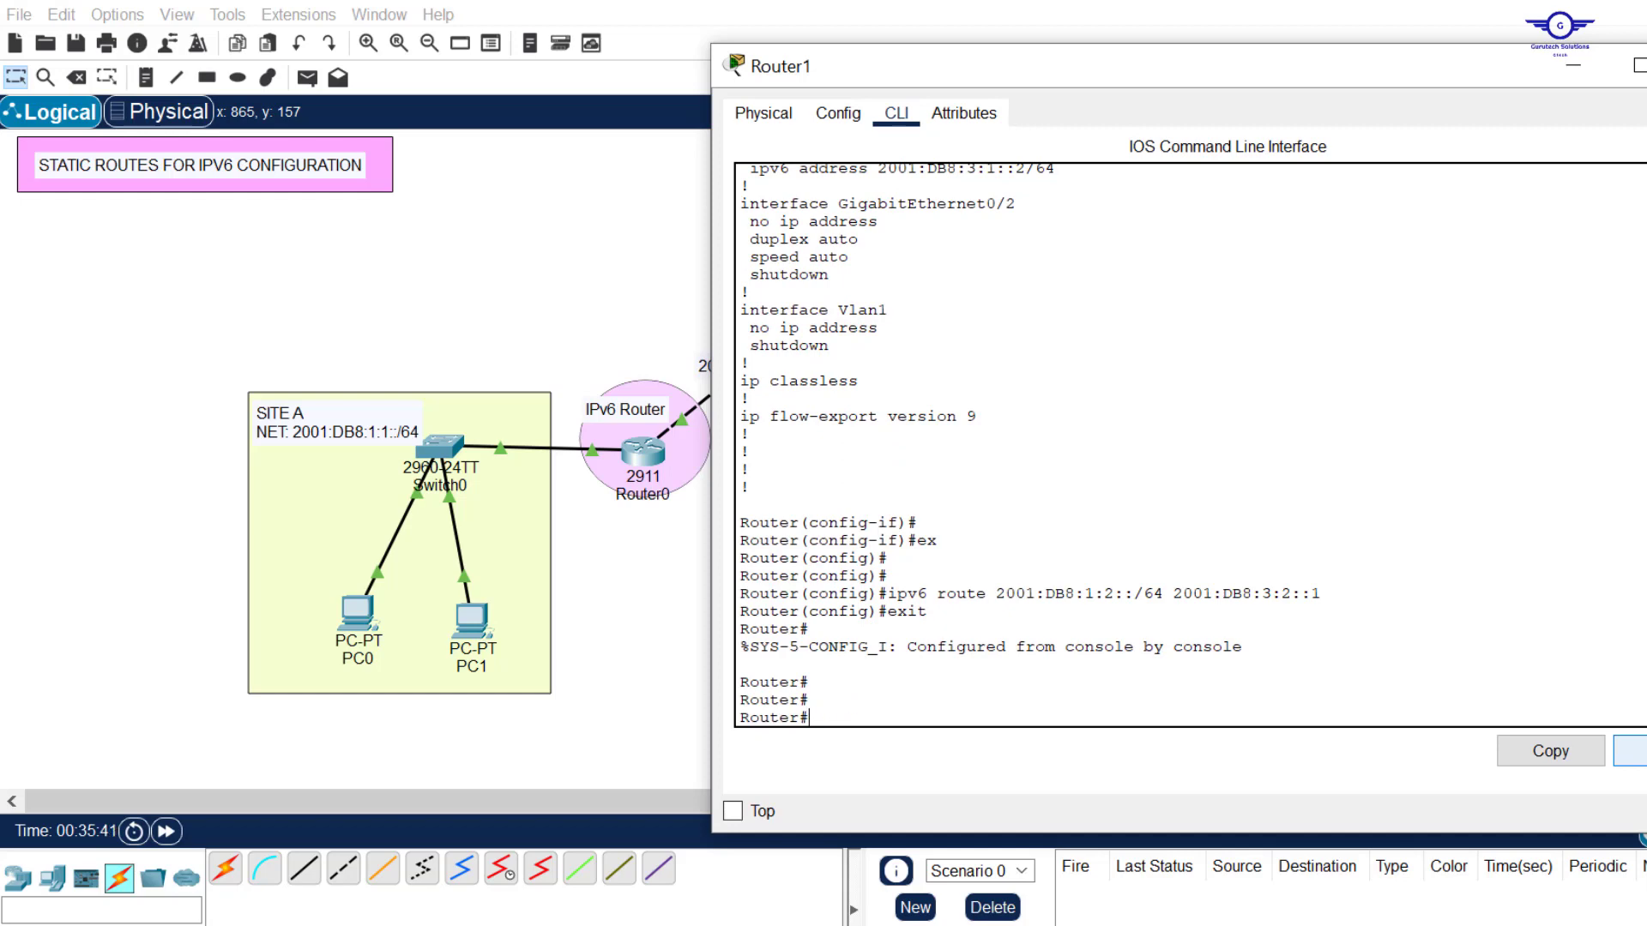
# - Save Router1's running configuration with wr and return to the topology
pyautogui.press('Return')
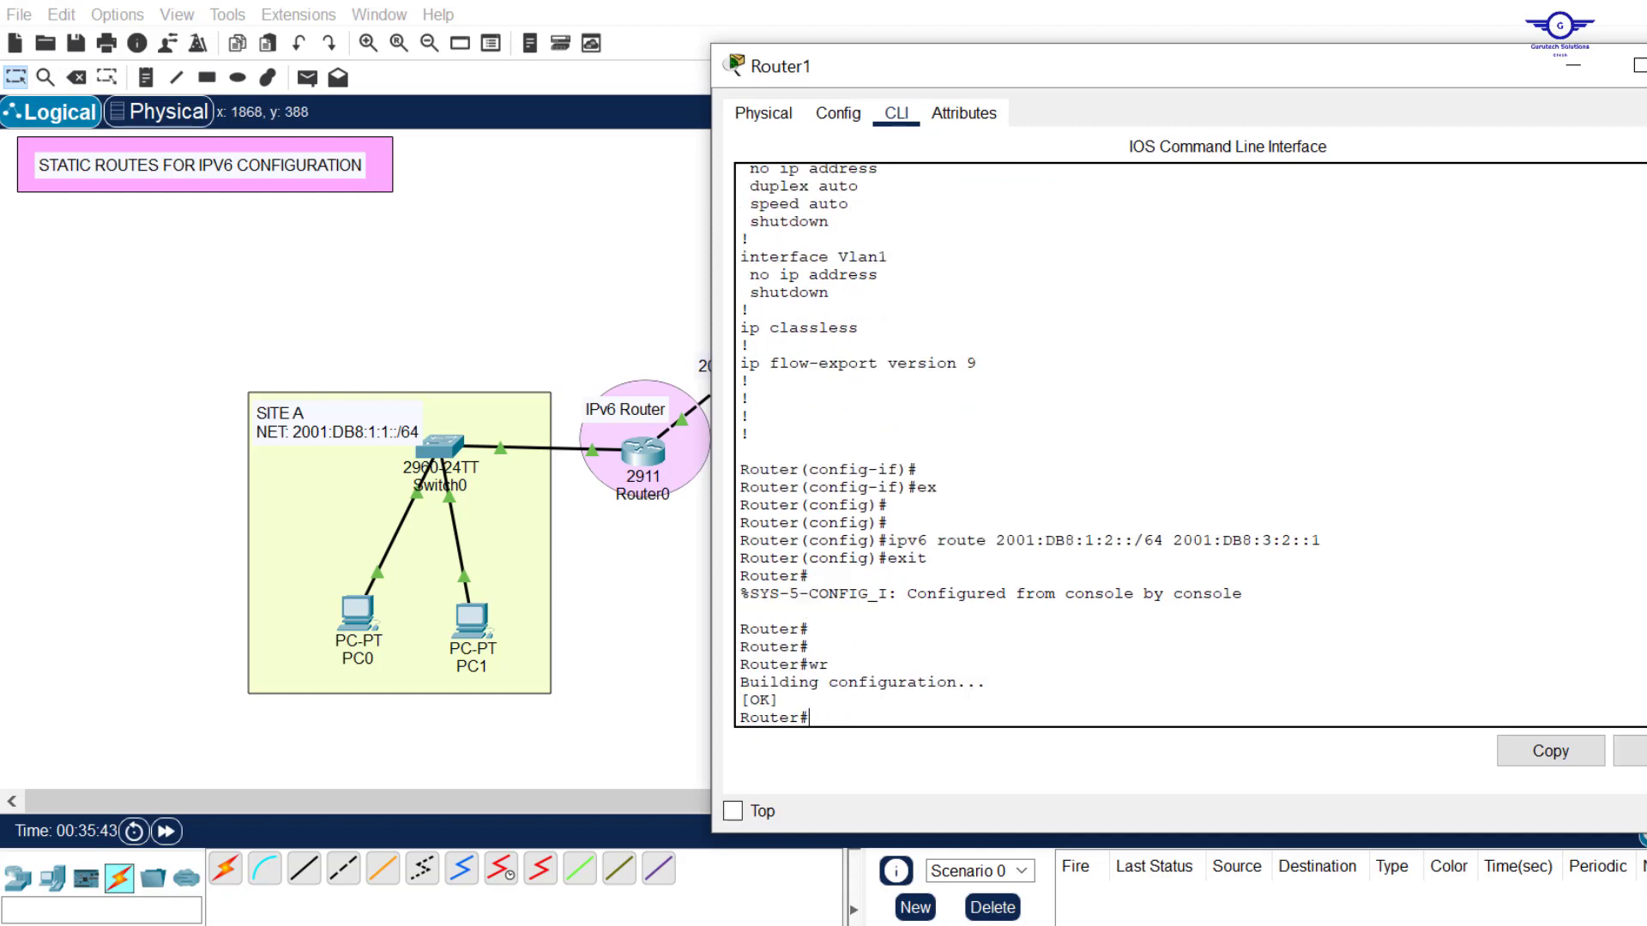
pyautogui.click(698, 433)
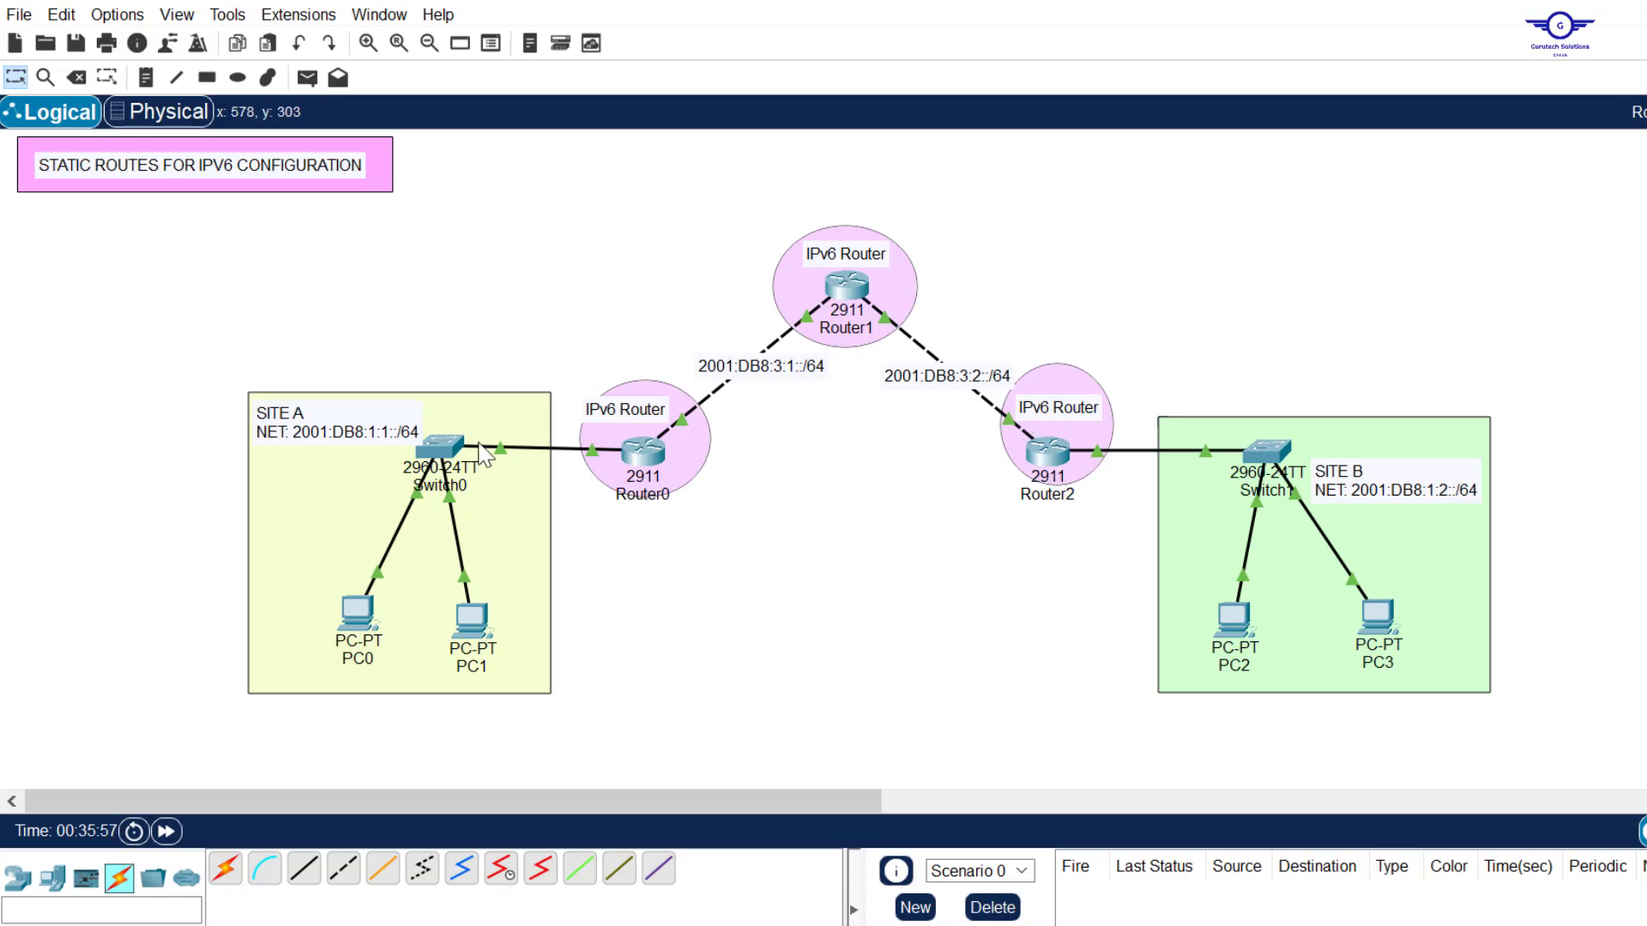
pyautogui.click(355, 433)
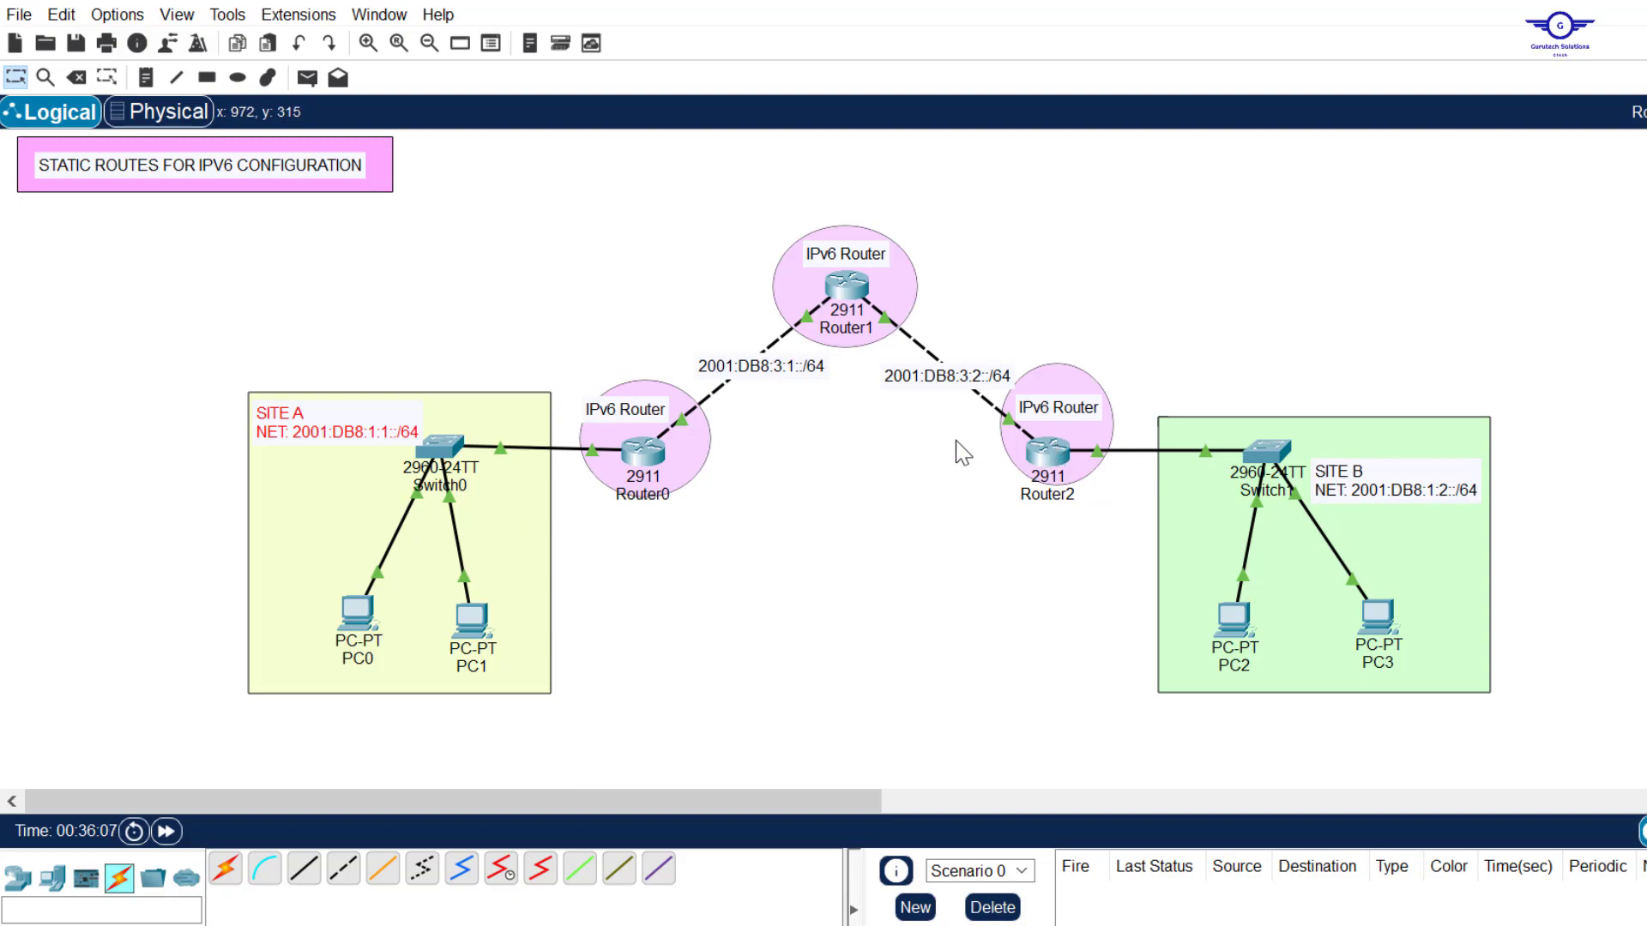
# - Open Router2's CLI, reposition its window so the prompt is reachable, and begin an ipv6 route command in global configuration mode
pyautogui.click(1047, 457)
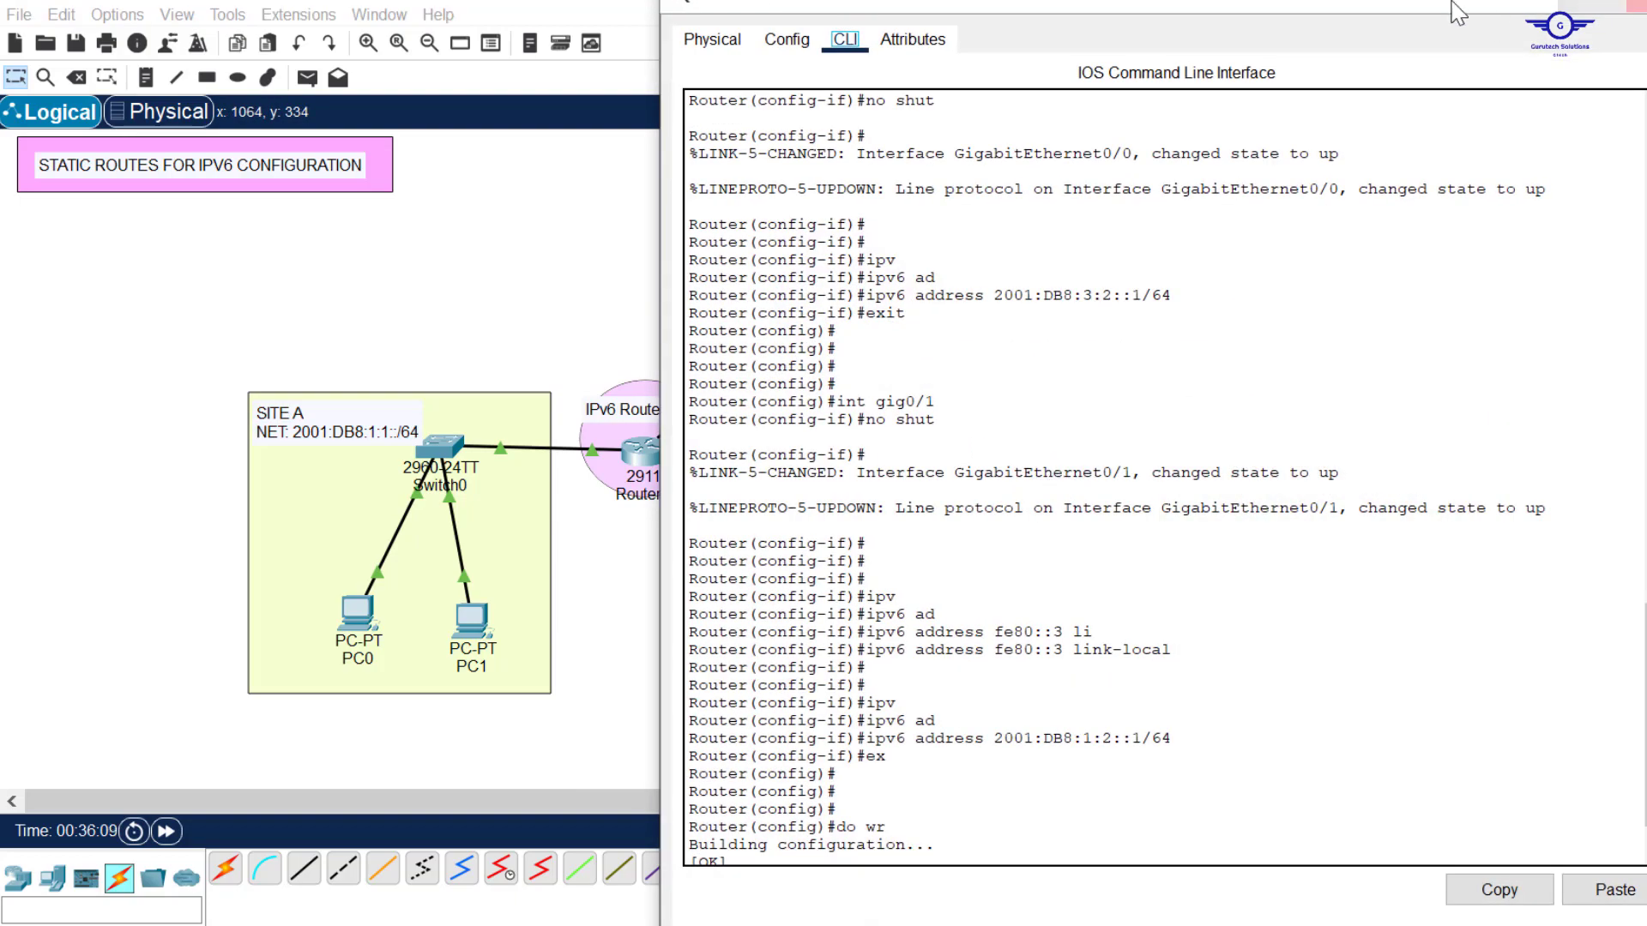
pyautogui.moveTo(1398, 4); pyautogui.dragTo(1325, 182)
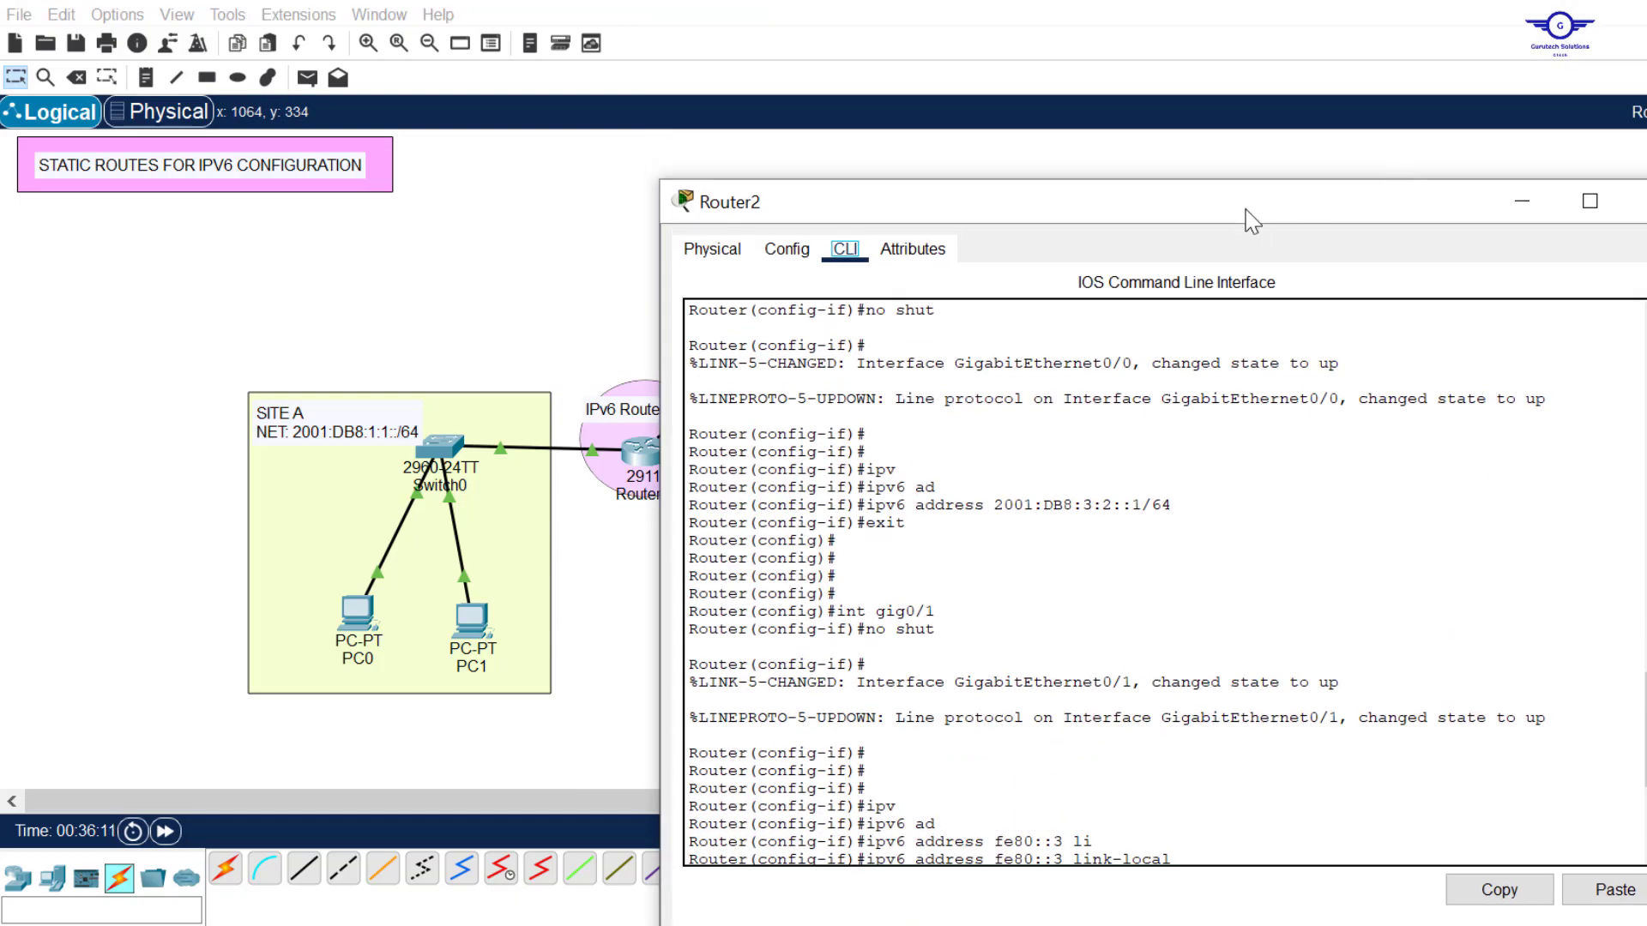
pyautogui.moveTo(1243, 221); pyautogui.dragTo(1276, 146)
pyautogui.click(1276, 479)
pyautogui.press('Return')
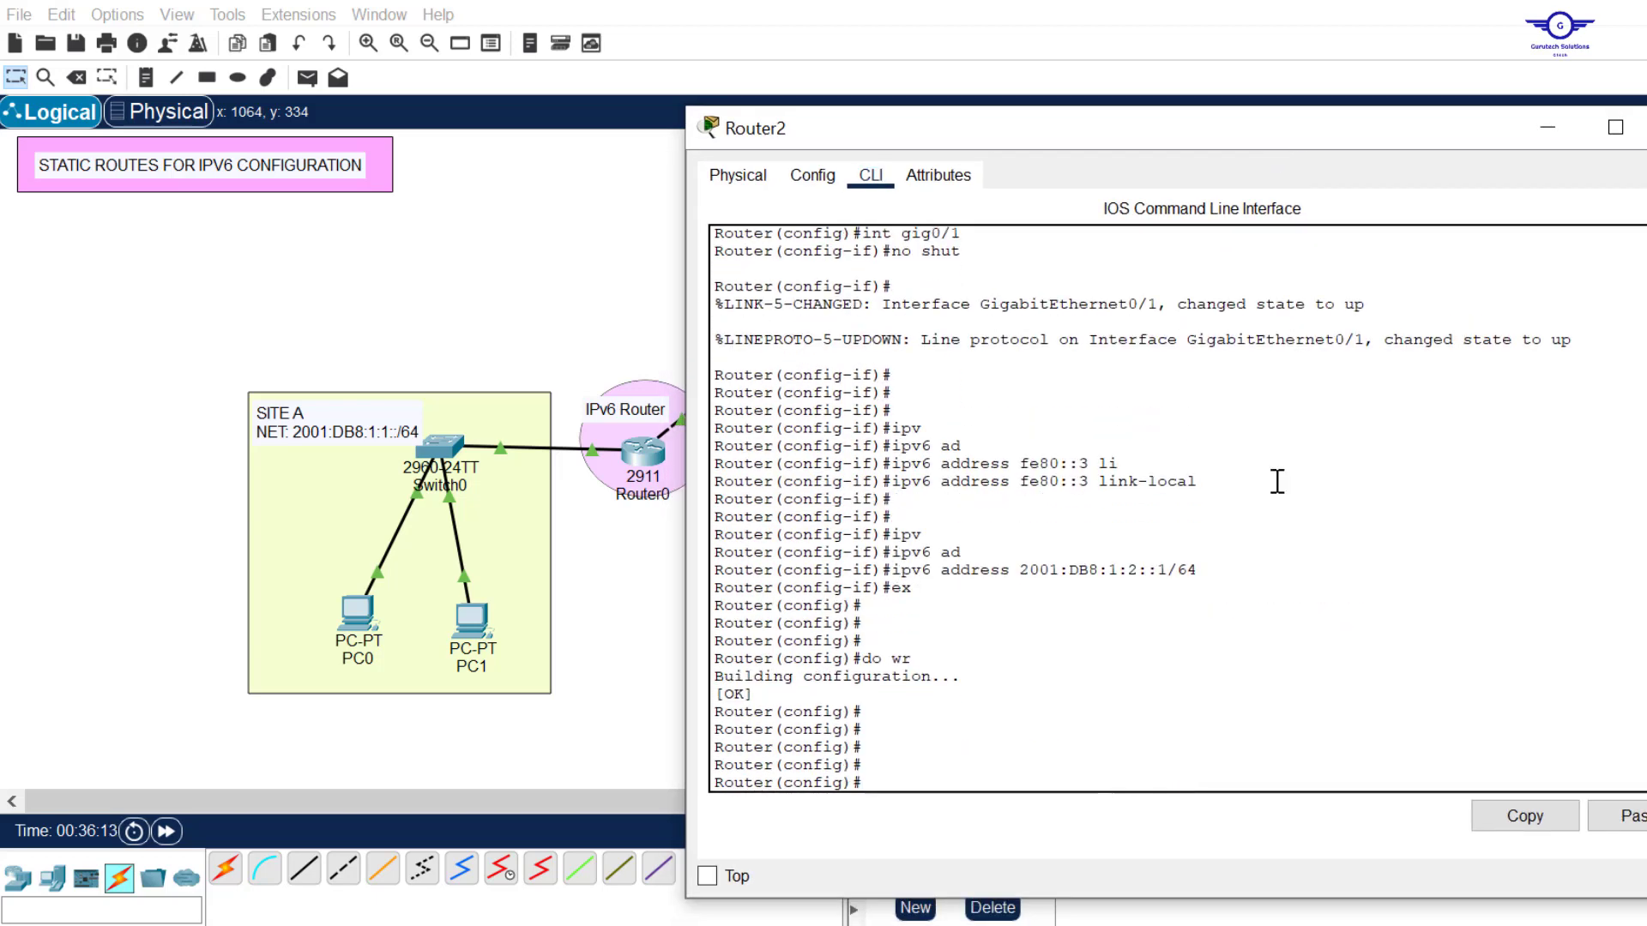
pyautogui.write('ipv')
pyautogui.press('Tab')
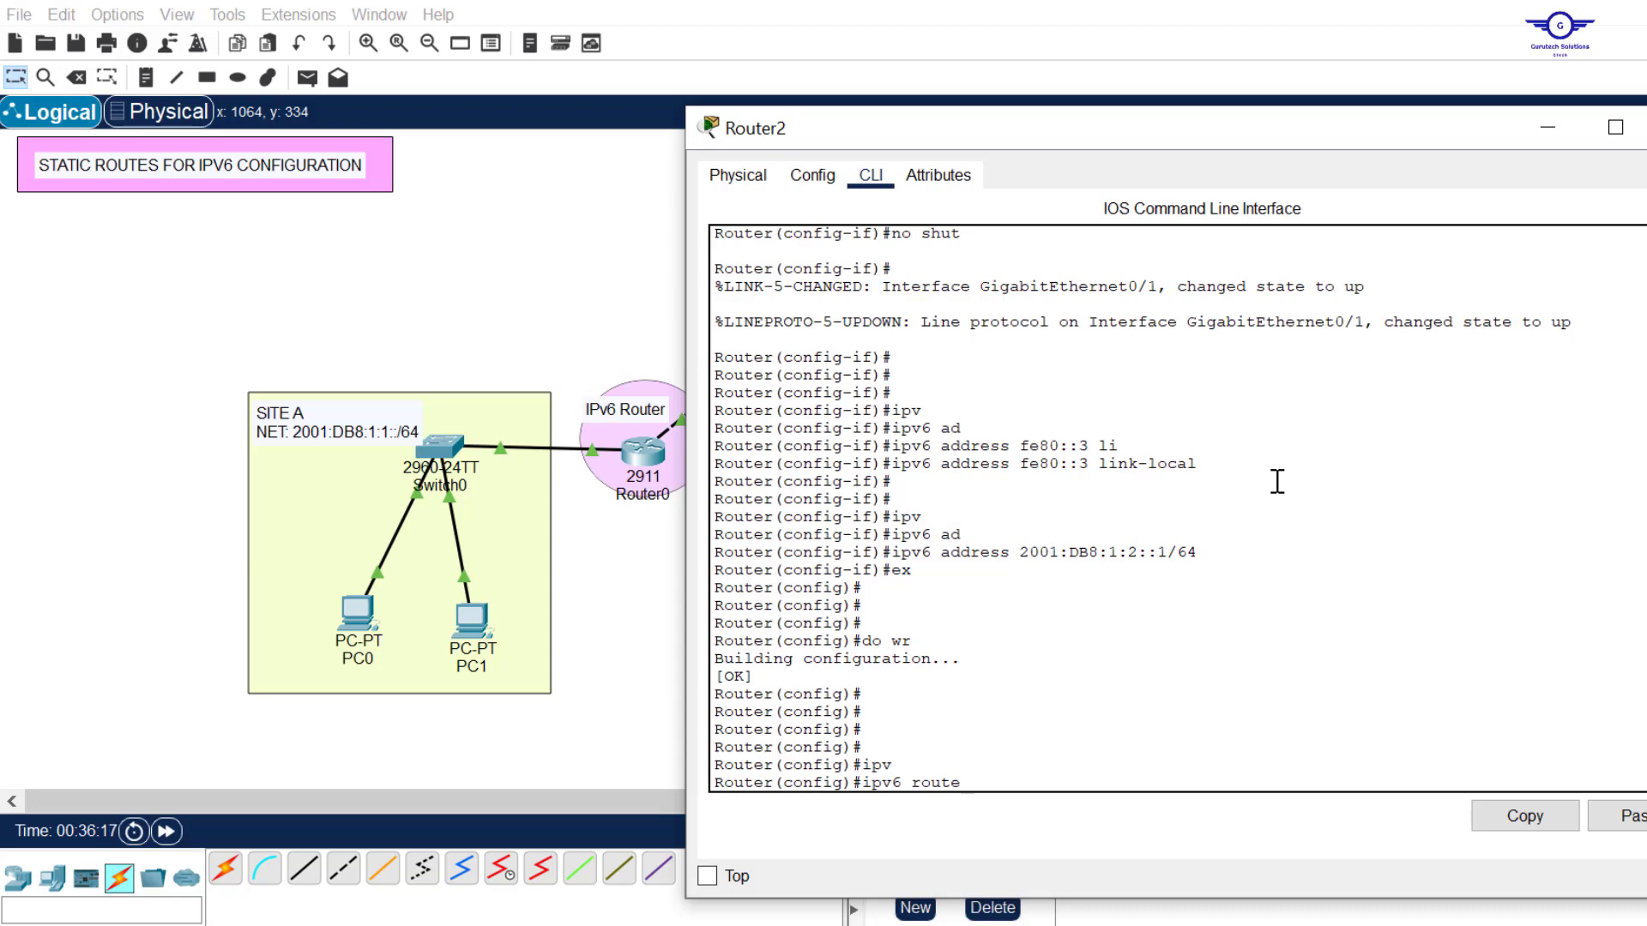
# - Copy Site A's network 2001:DB8:1:1::/64 from its topology note into Router2's ipv6 route command, and return to the topology
pyautogui.click(502, 277)
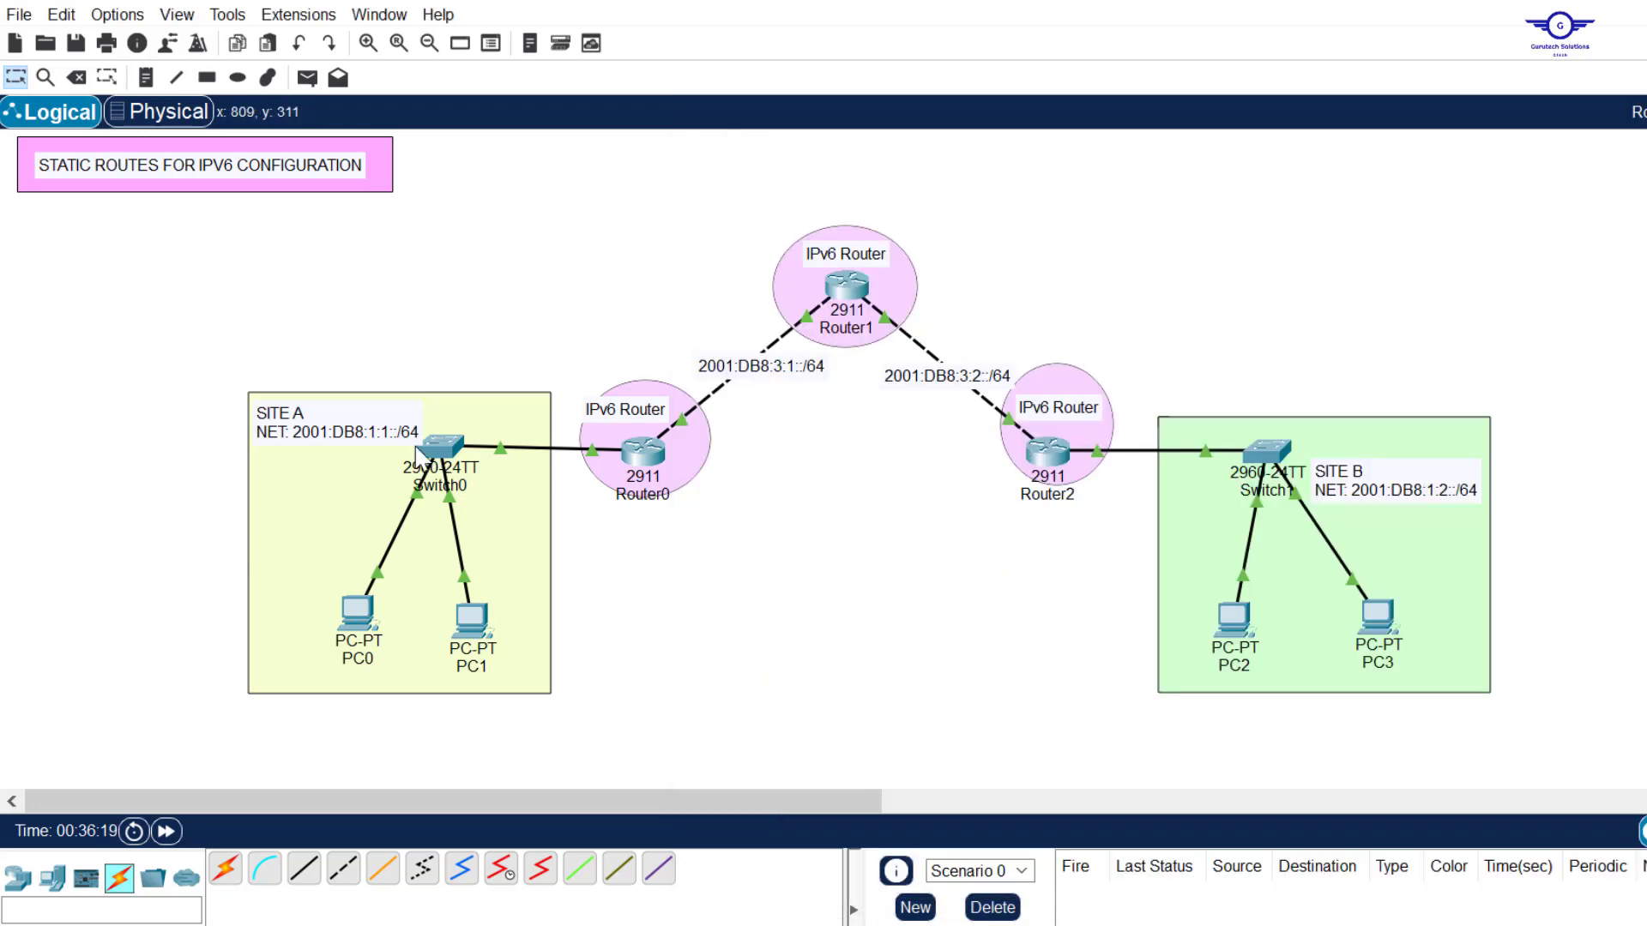
pyautogui.doubleClick(349, 443)
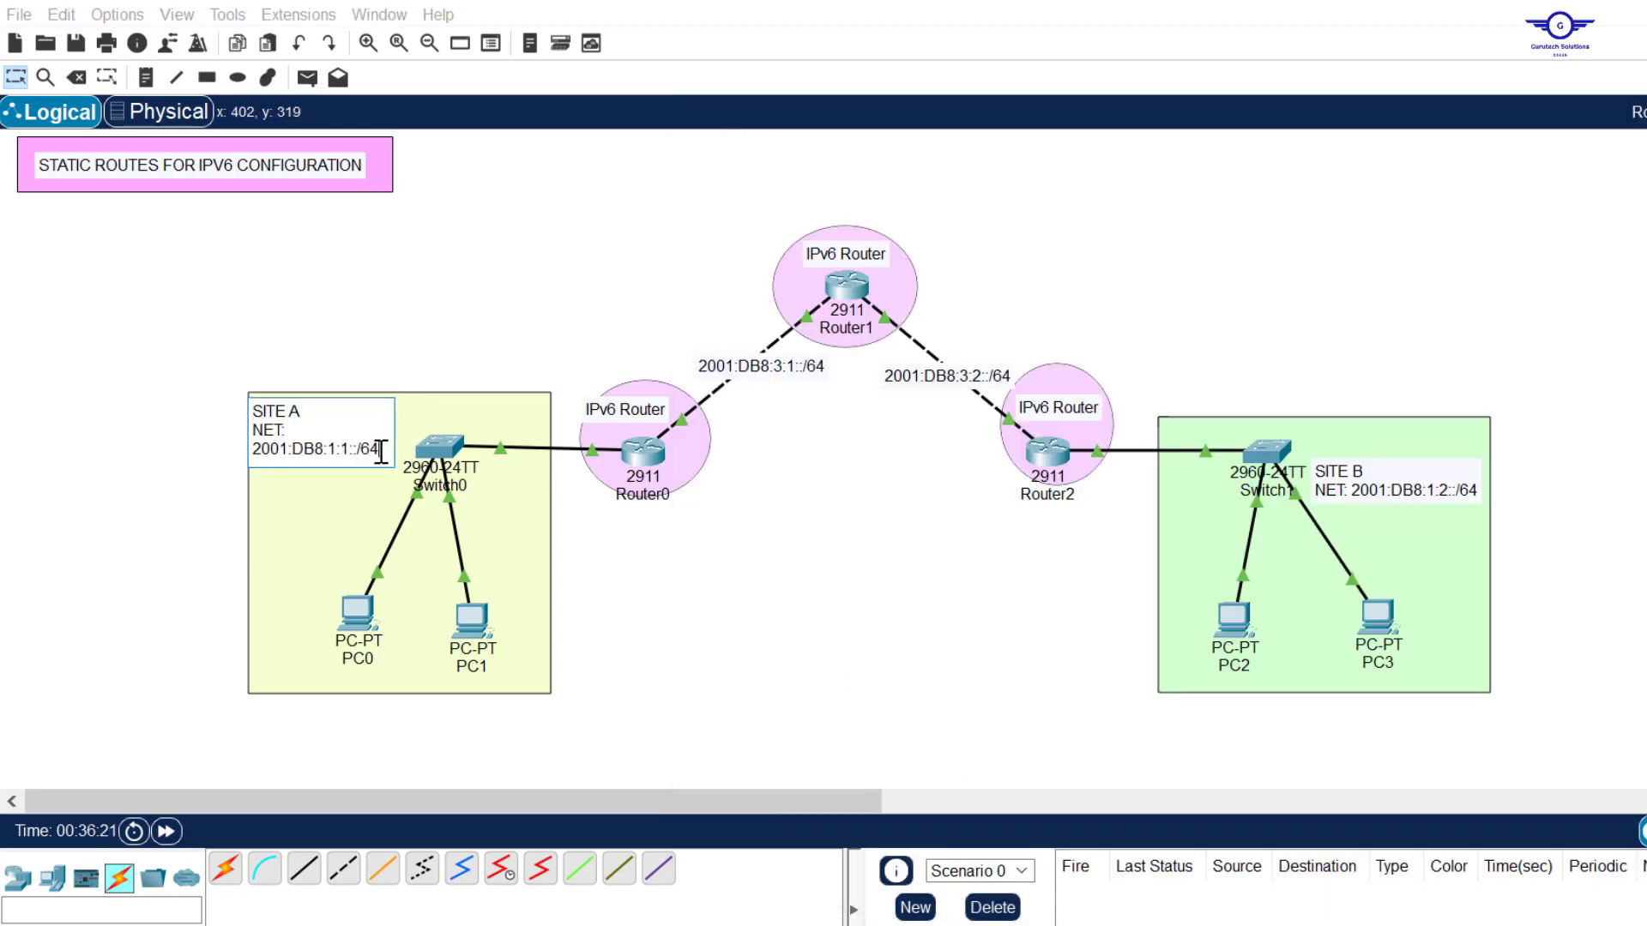
pyautogui.moveTo(381, 451); pyautogui.dragTo(261, 459)
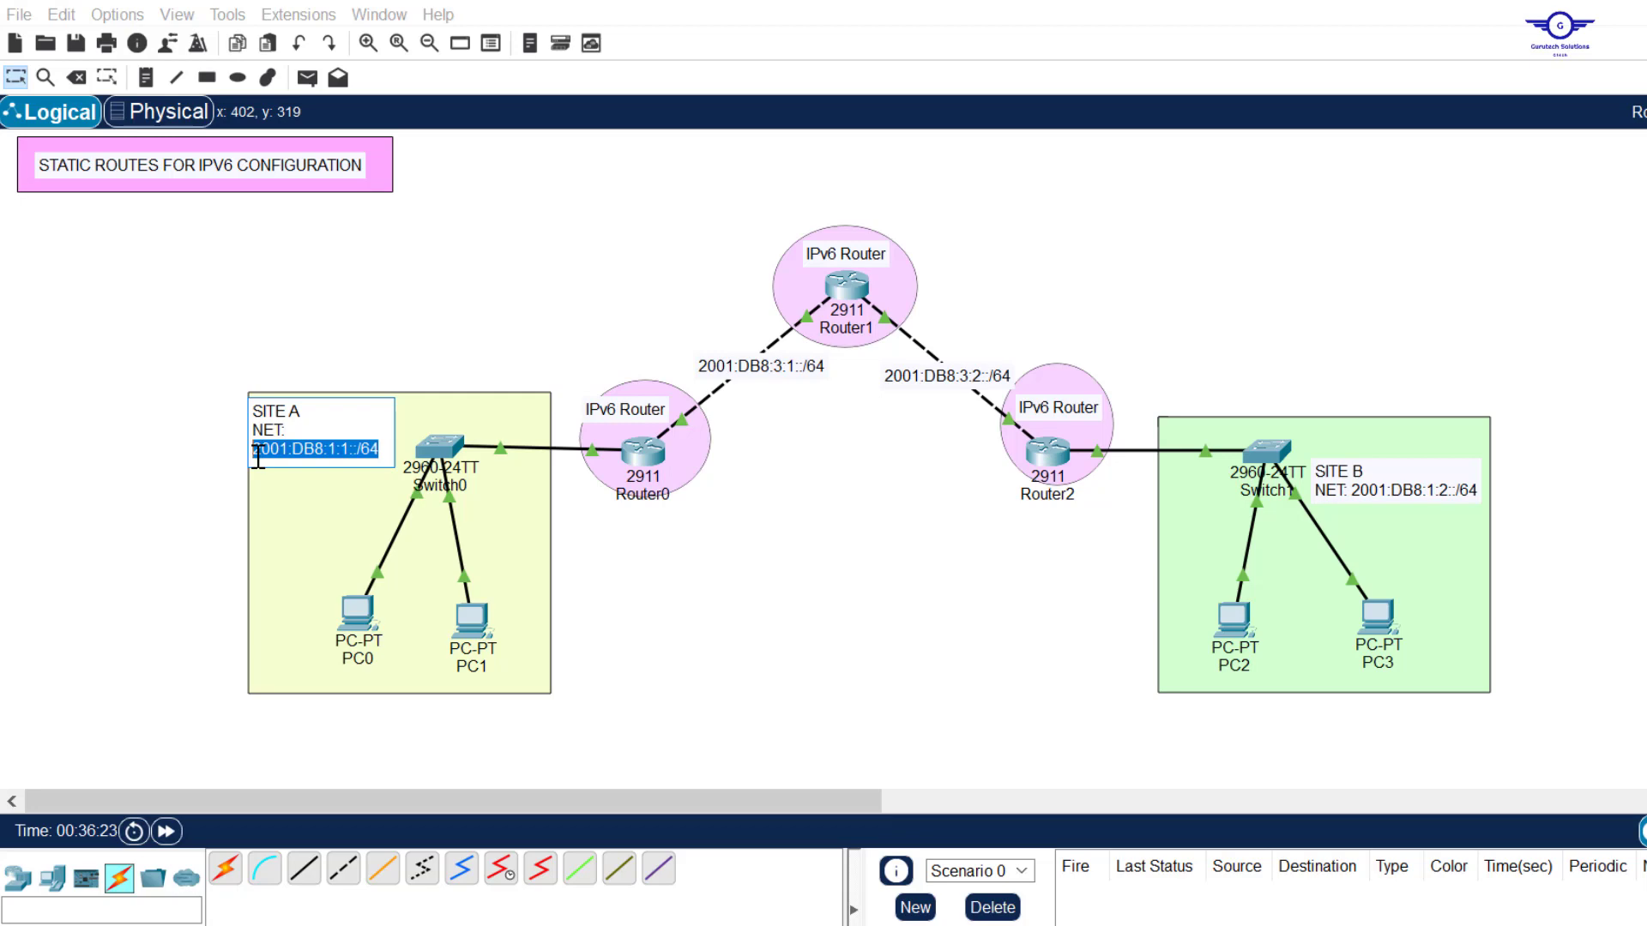
pyautogui.click(1048, 455)
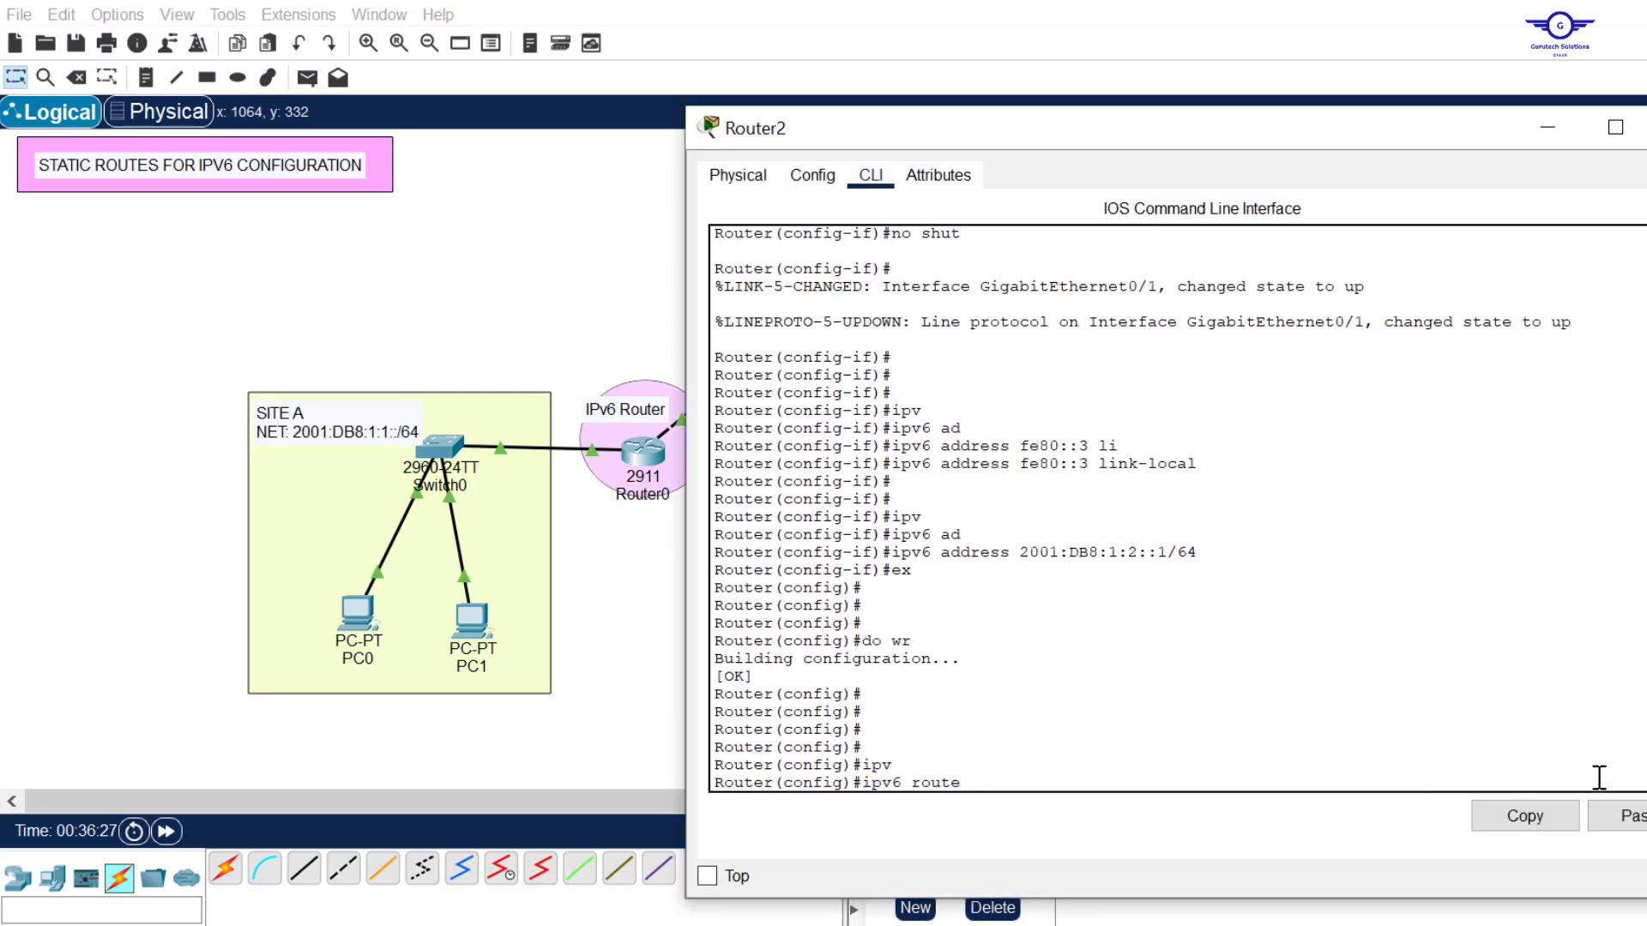
pyautogui.click(1630, 819)
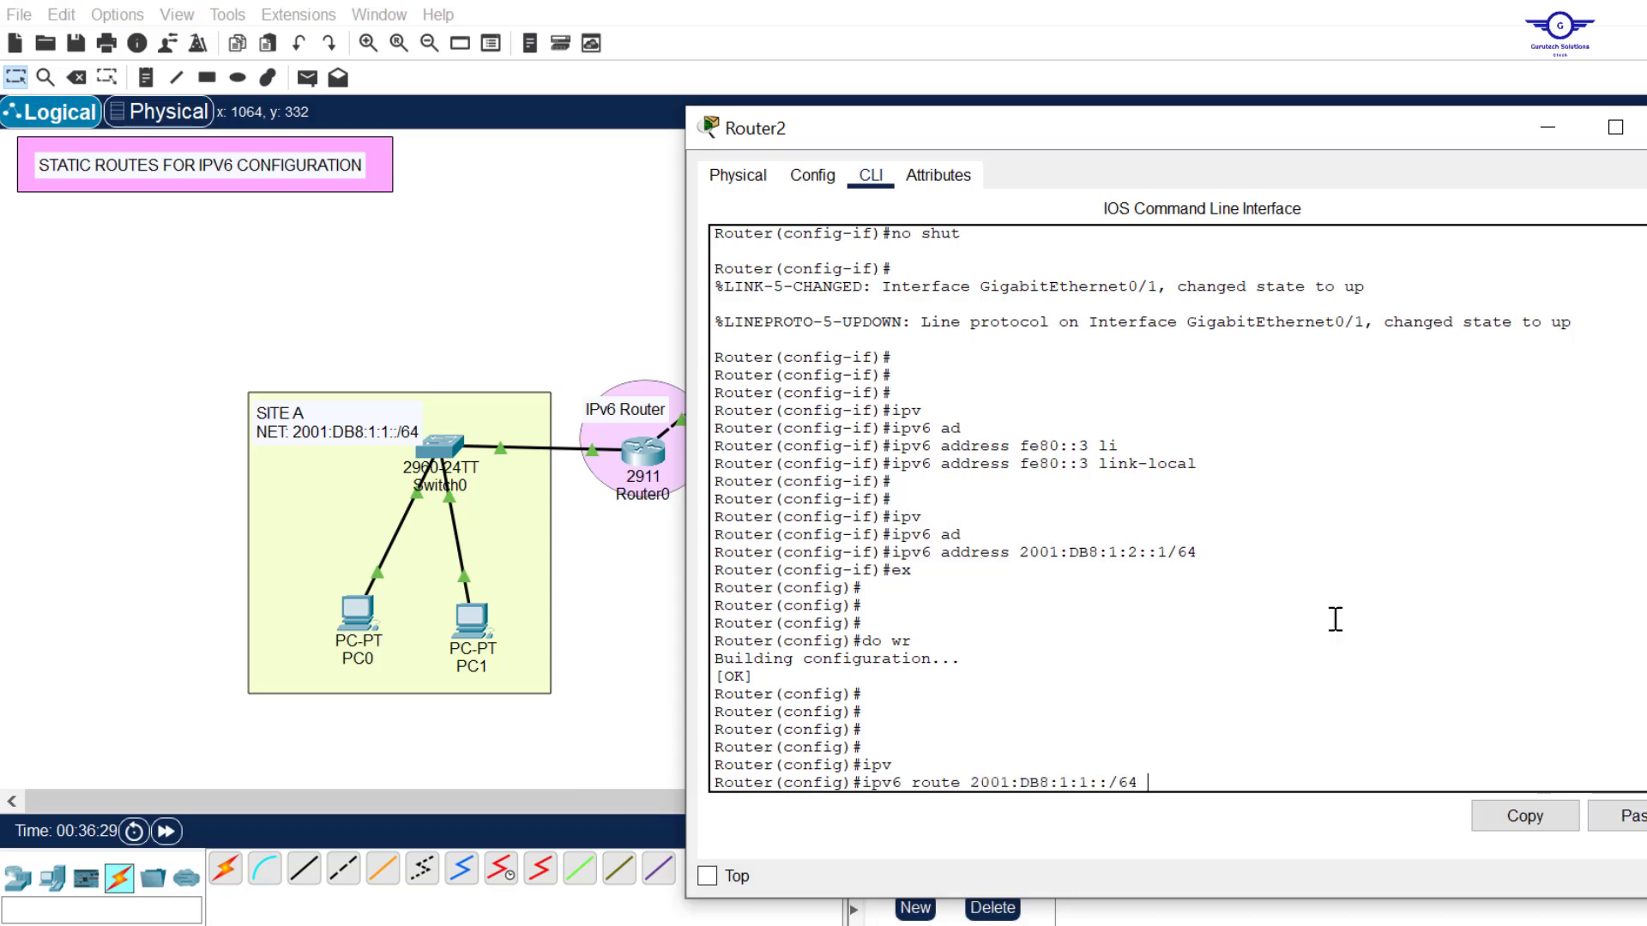
pyautogui.click(507, 264)
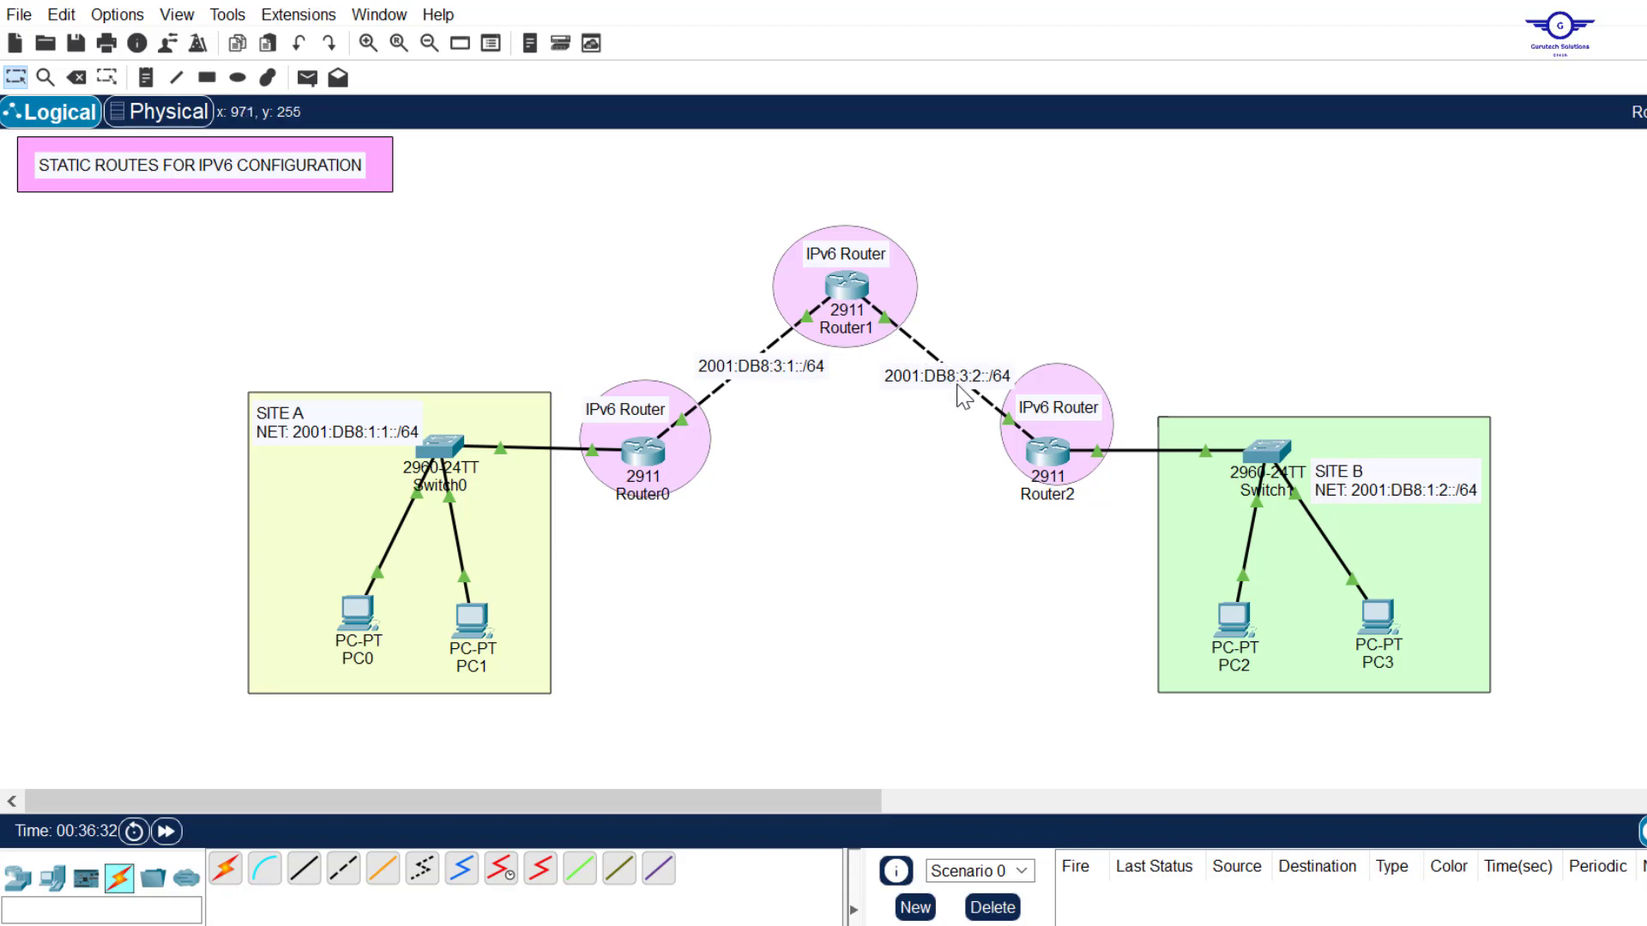
pyautogui.doubleClick(992, 377)
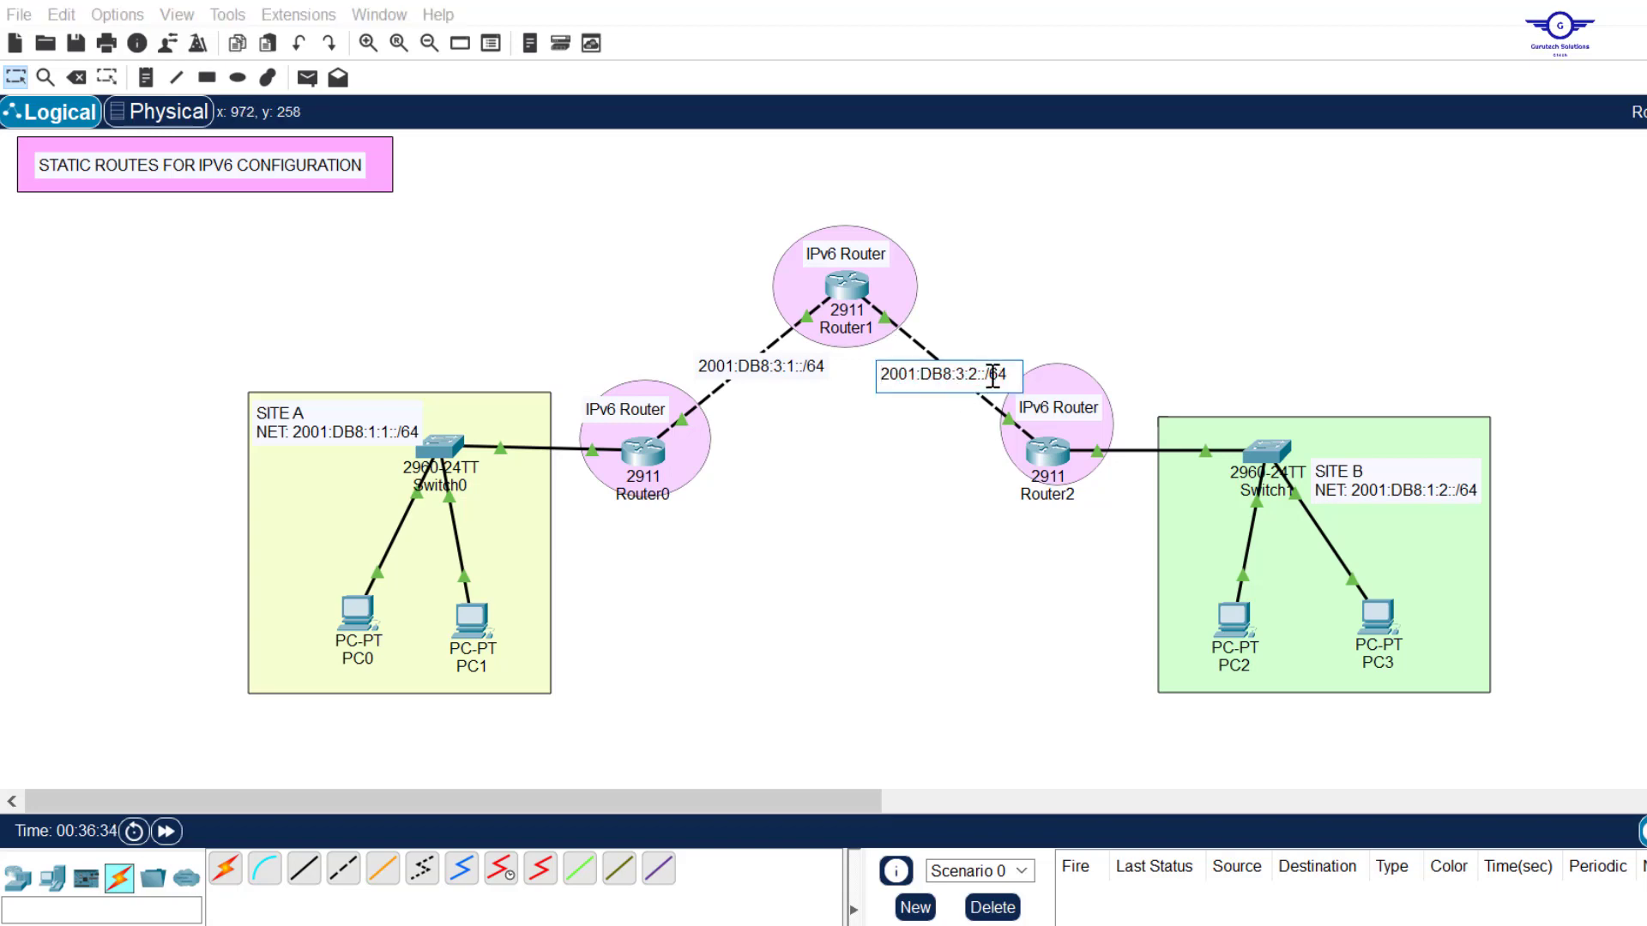
pyautogui.moveTo(992, 374); pyautogui.dragTo(817, 367)
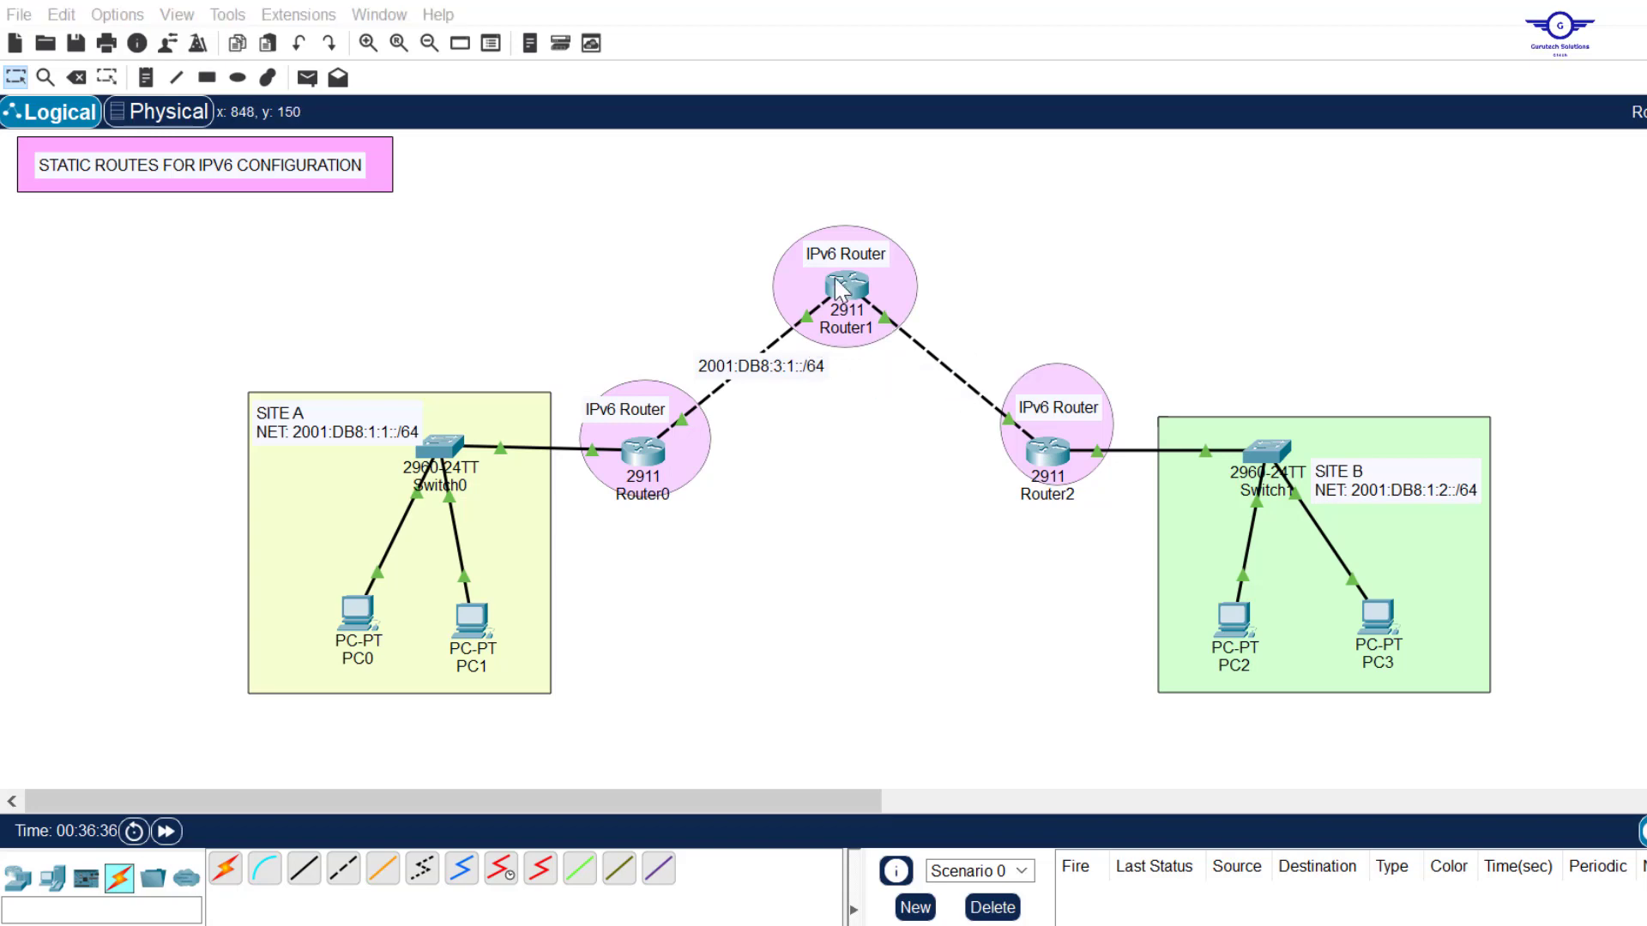
pyautogui.click(836, 278)
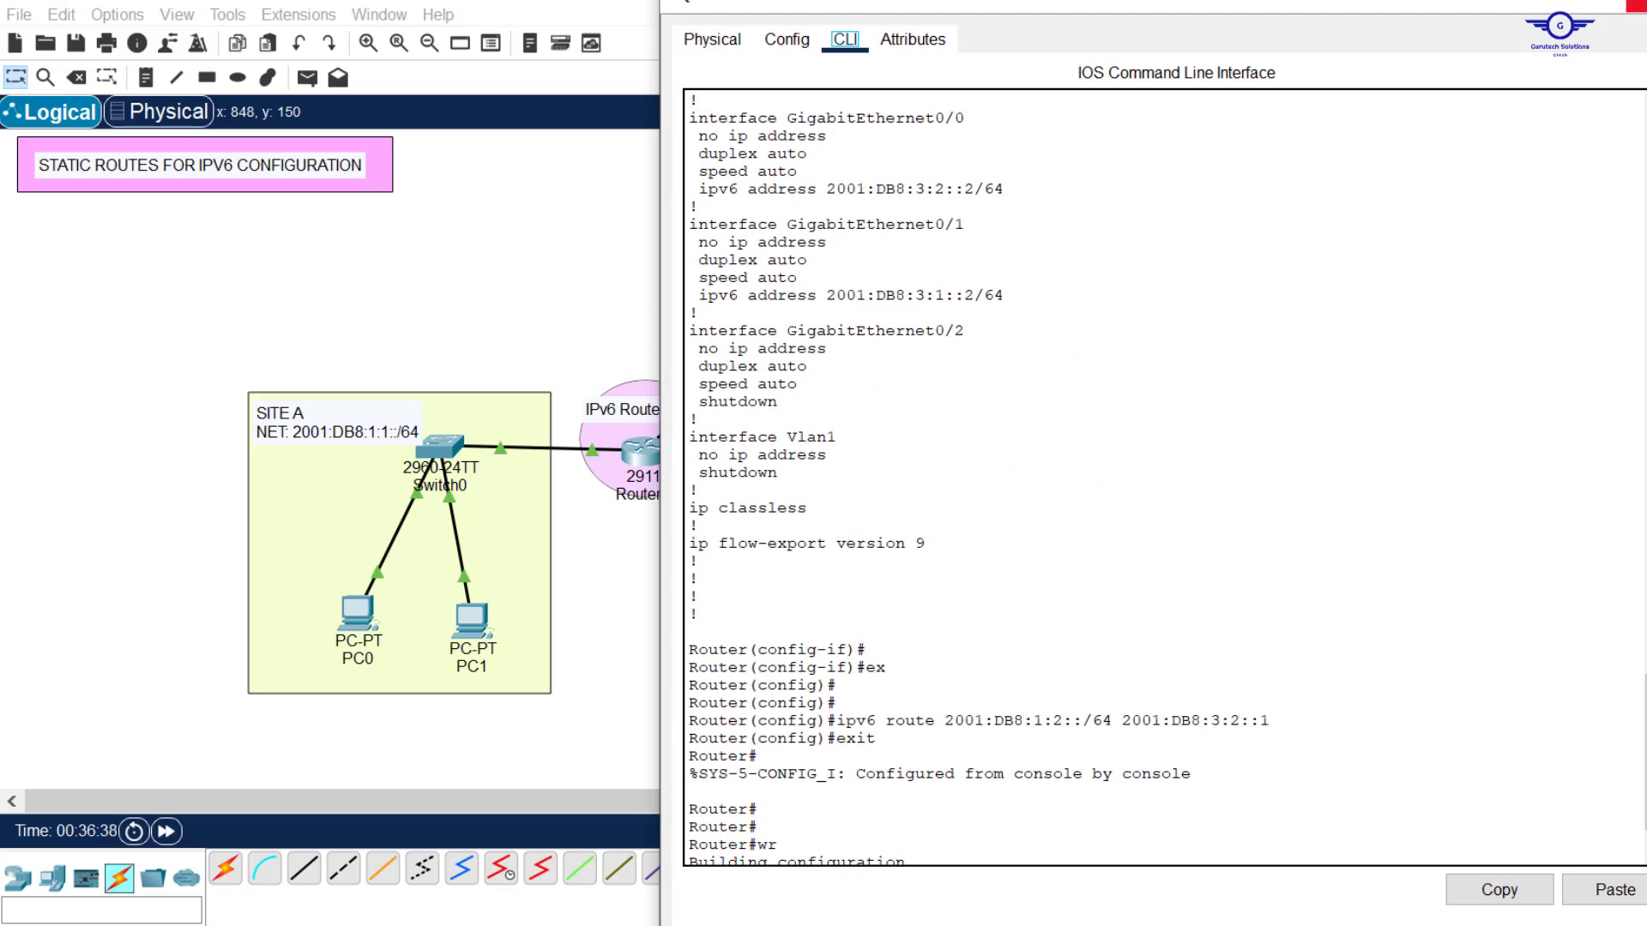
pyautogui.click(1634, 6)
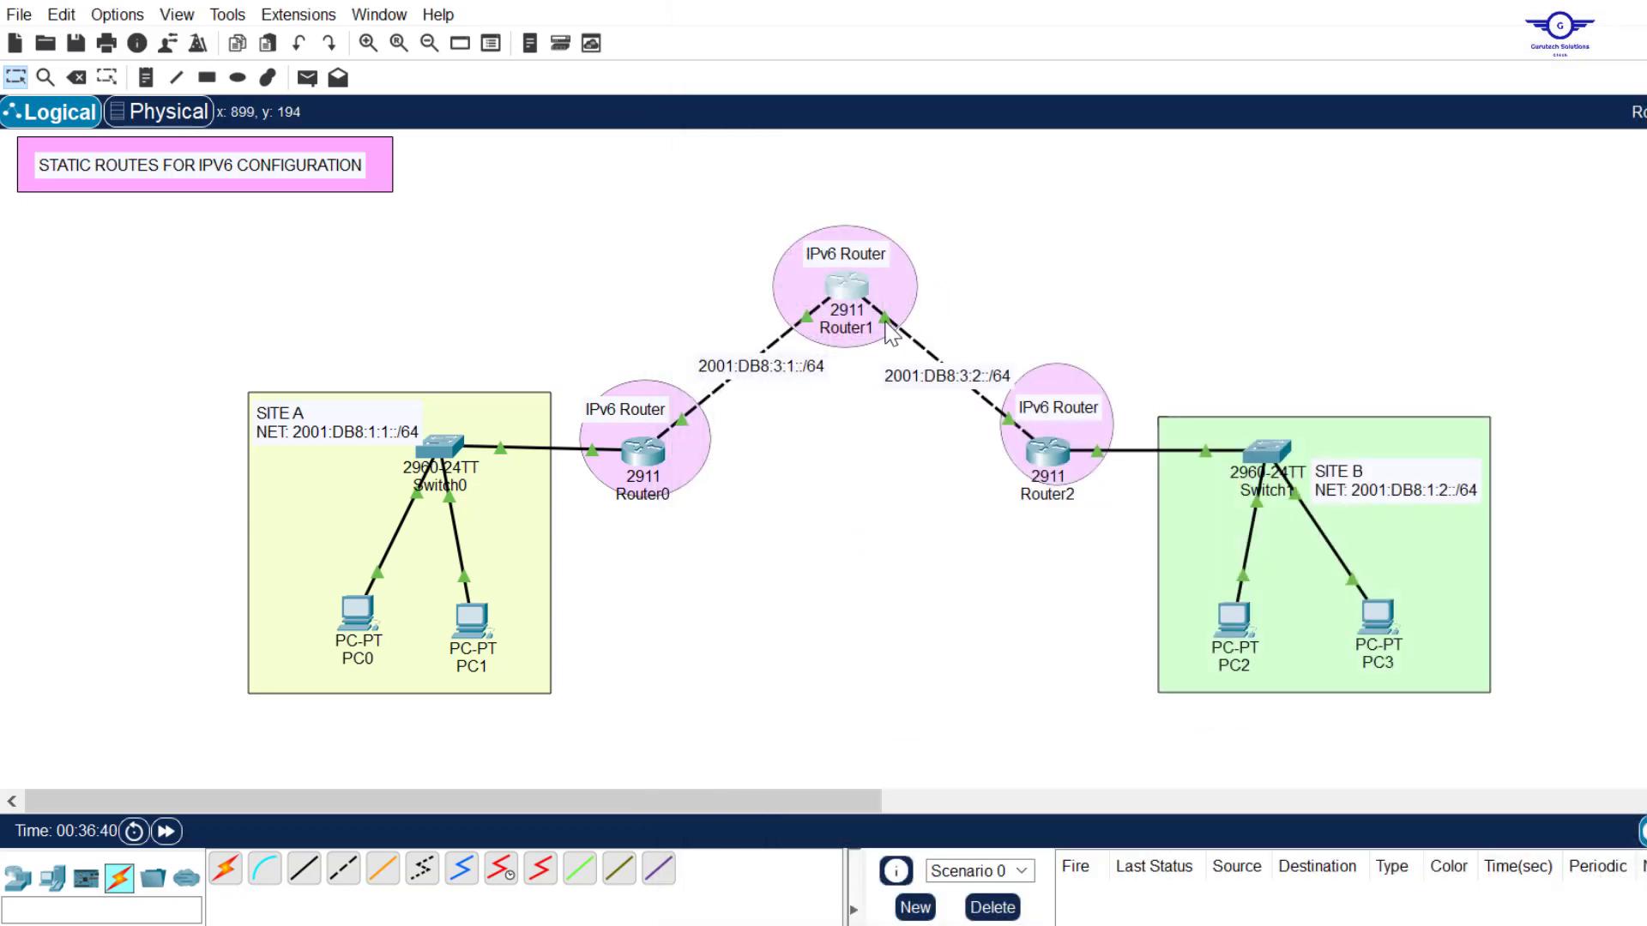
# - Copy the GigabitEthernet0/0 address 2001:DB8:3:2::2 from Router1's CLI output and close Router1's window
pyautogui.click(839, 287)
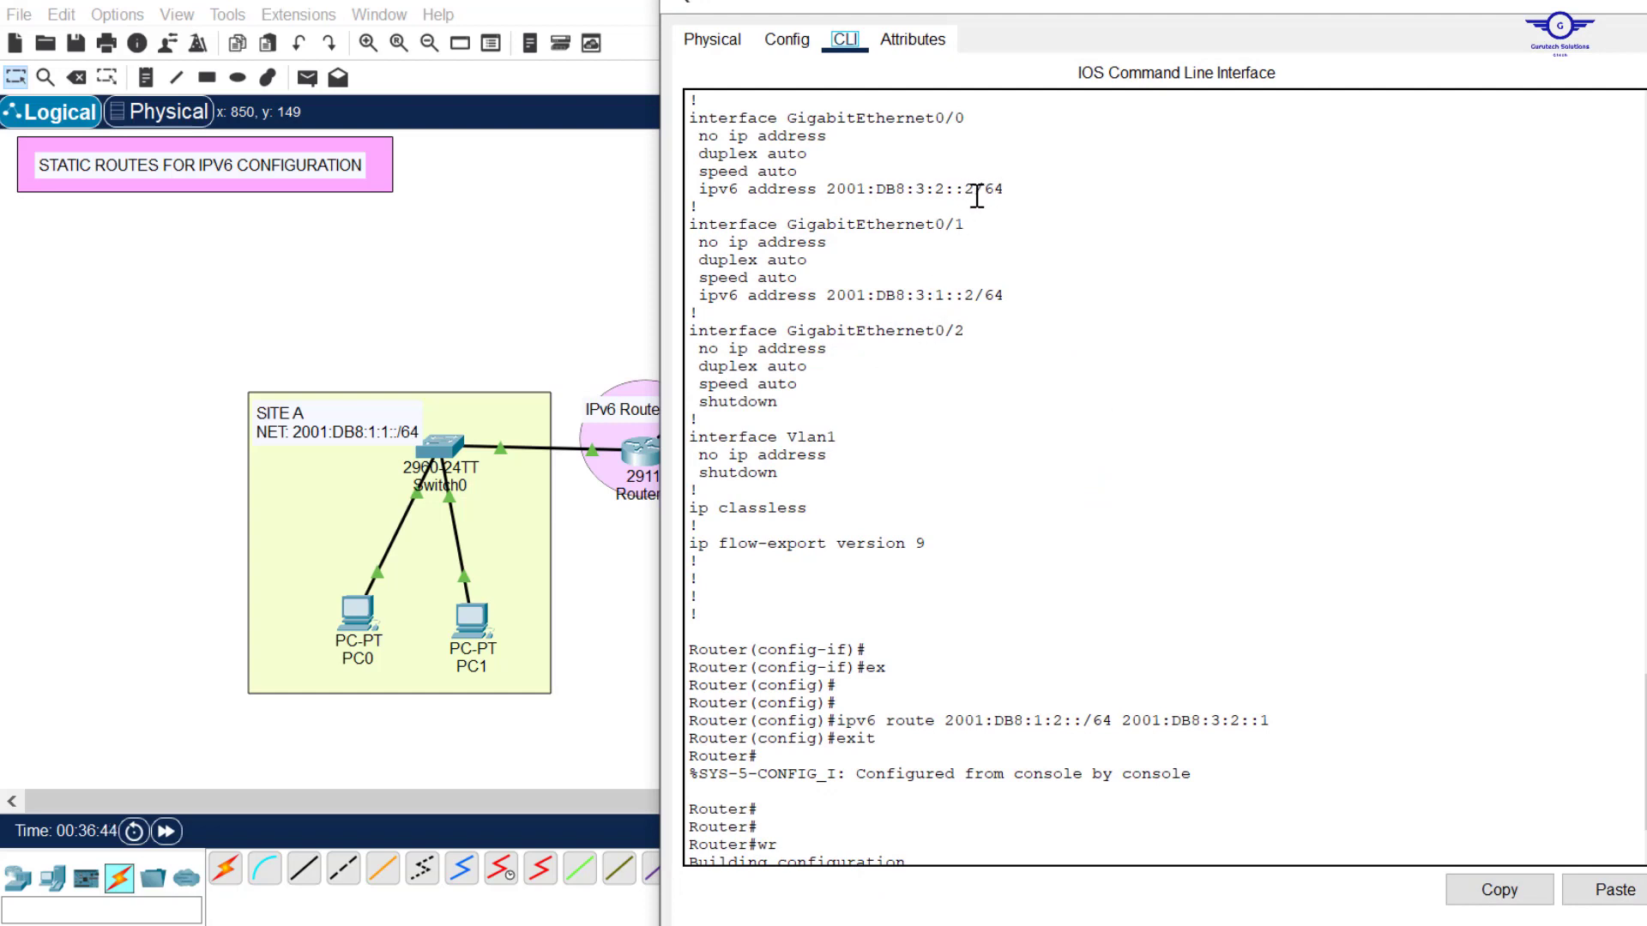
pyautogui.moveTo(975, 195); pyautogui.dragTo(831, 191)
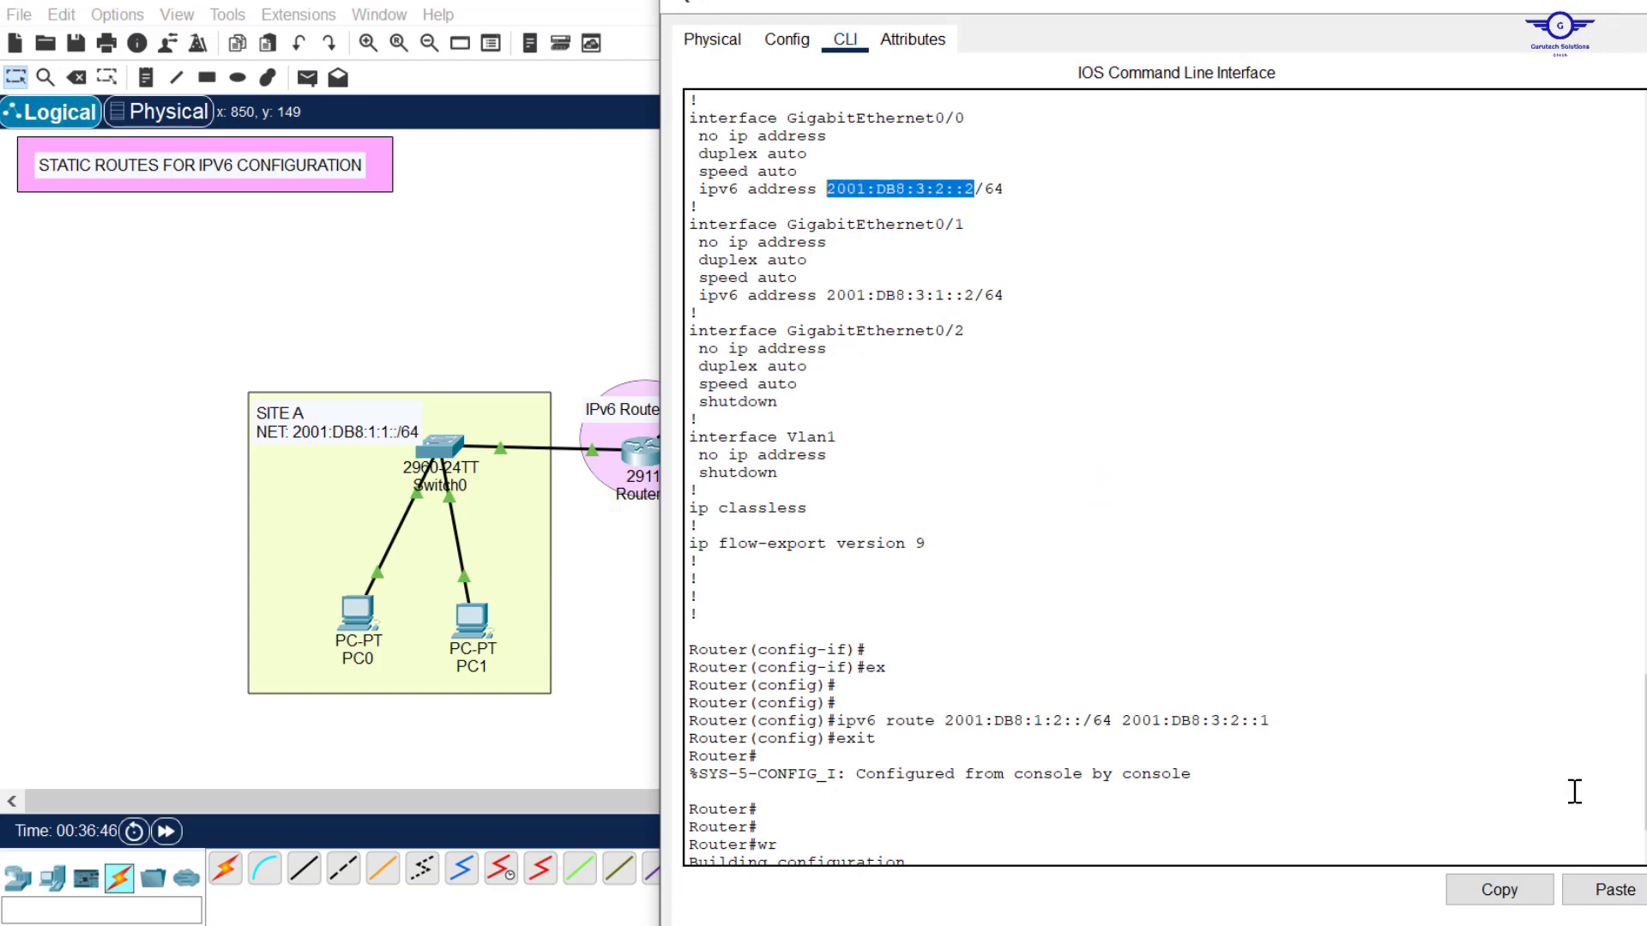
pyautogui.click(1506, 888)
pyautogui.click(1635, 5)
# - Complete and run Router2's route to 2001:DB8:1:1::/64 with next hop 2001:DB8:3:2::2, save the configuration with do wr, and close its window
pyautogui.click(1045, 452)
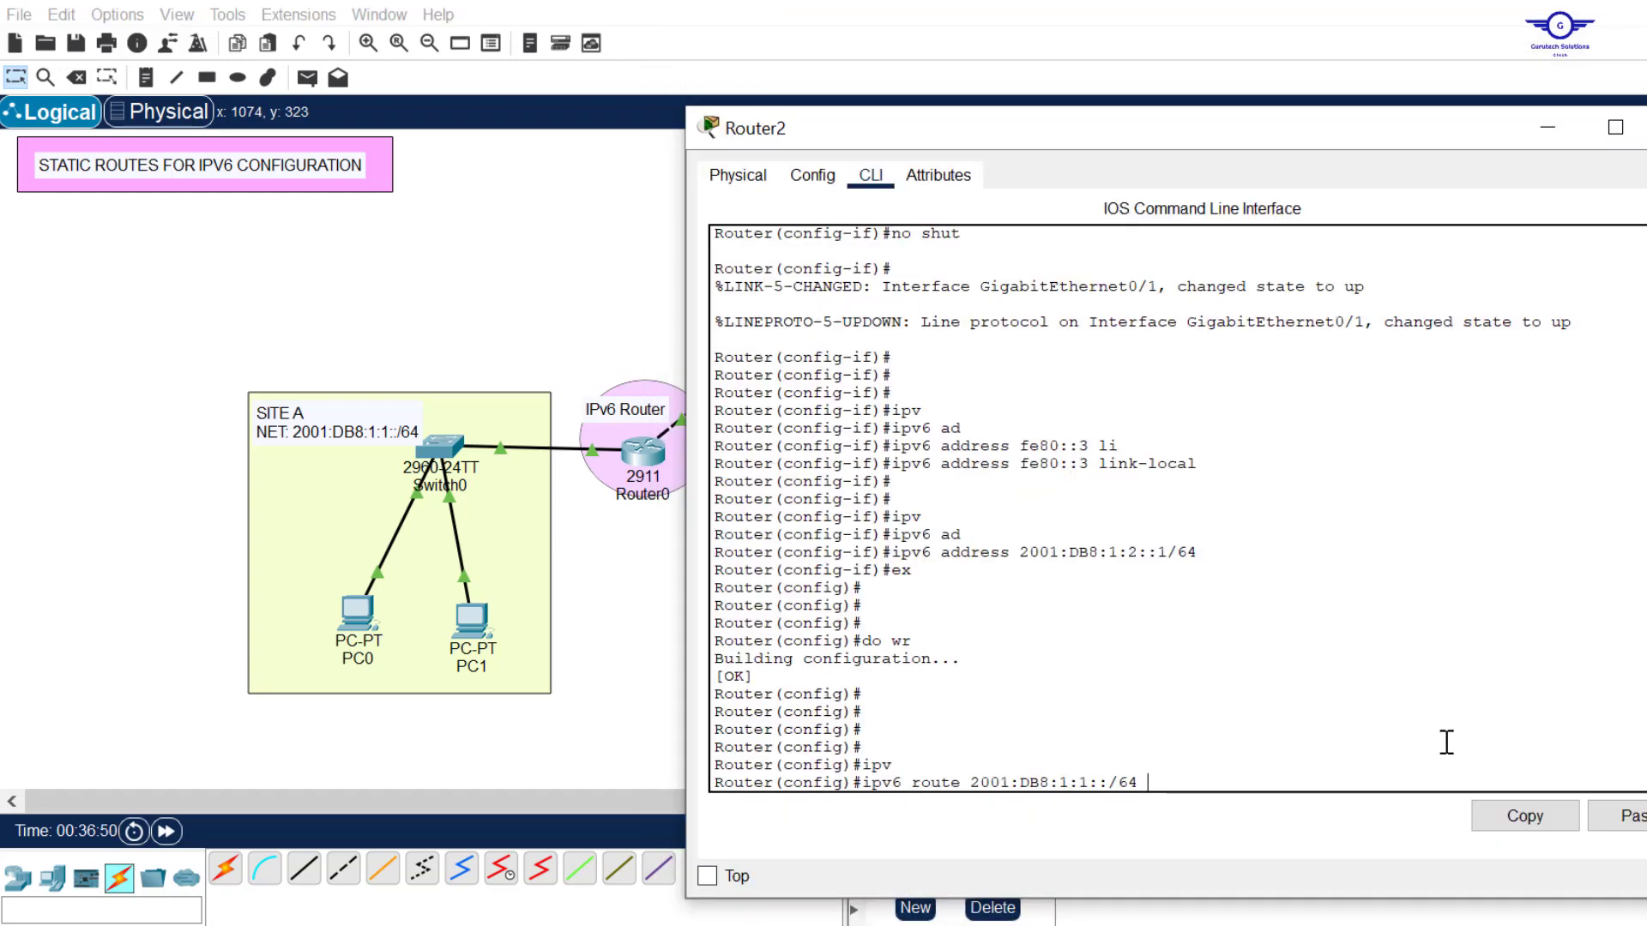
pyautogui.click(1623, 815)
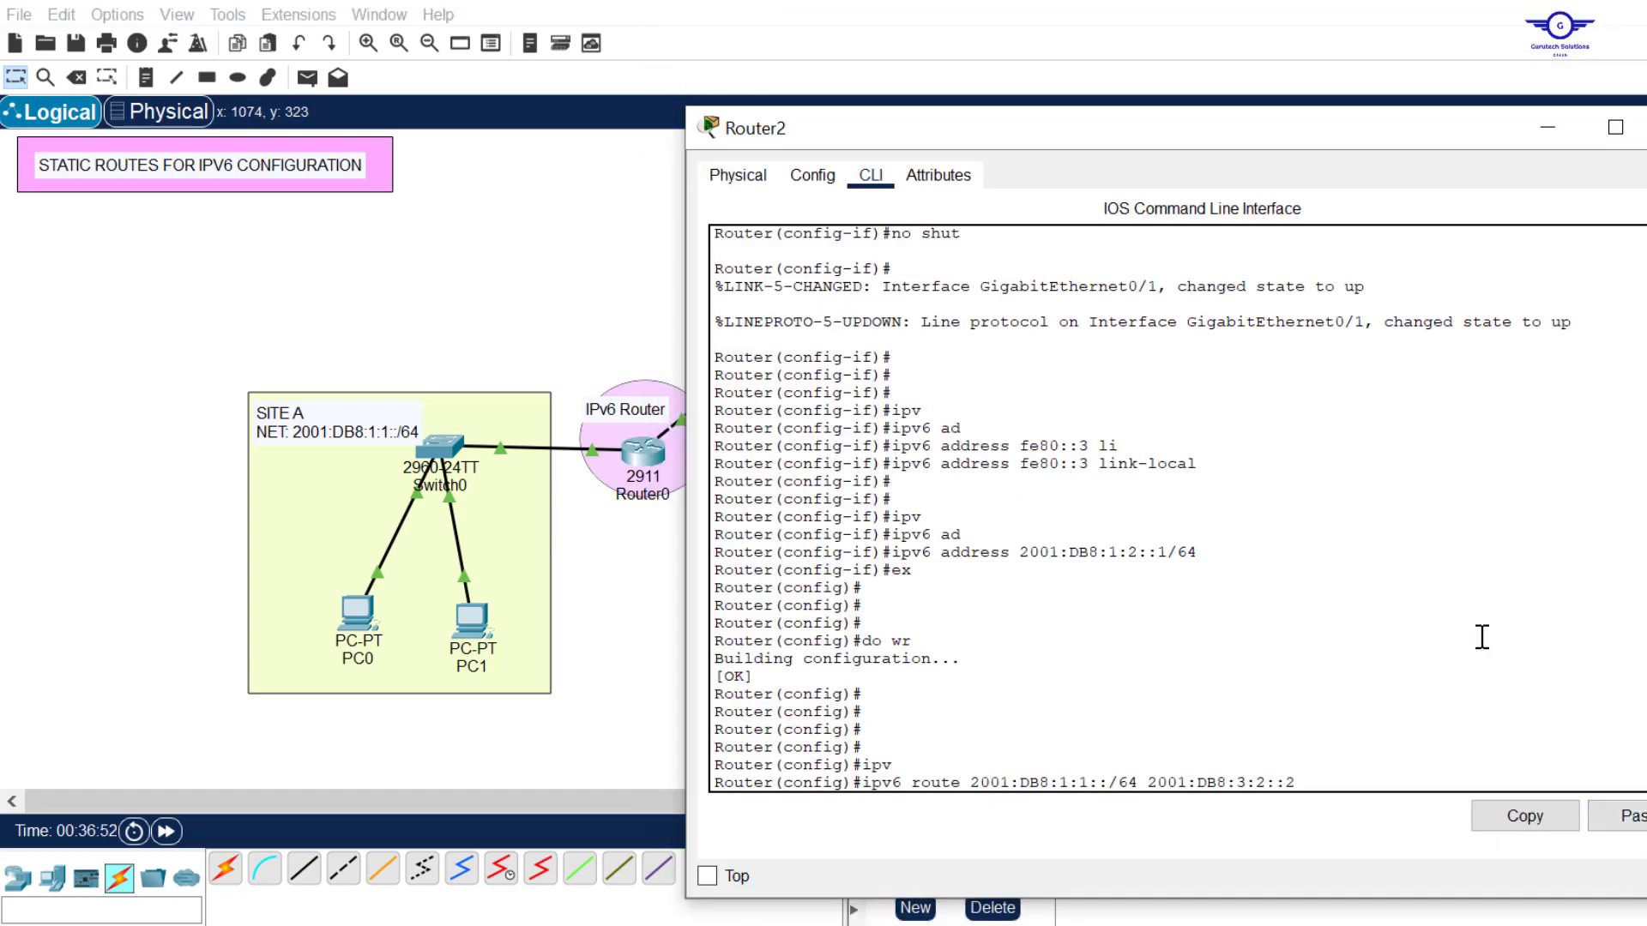
pyautogui.press('Return')
pyautogui.write('do wr')
pyautogui.press('Return')
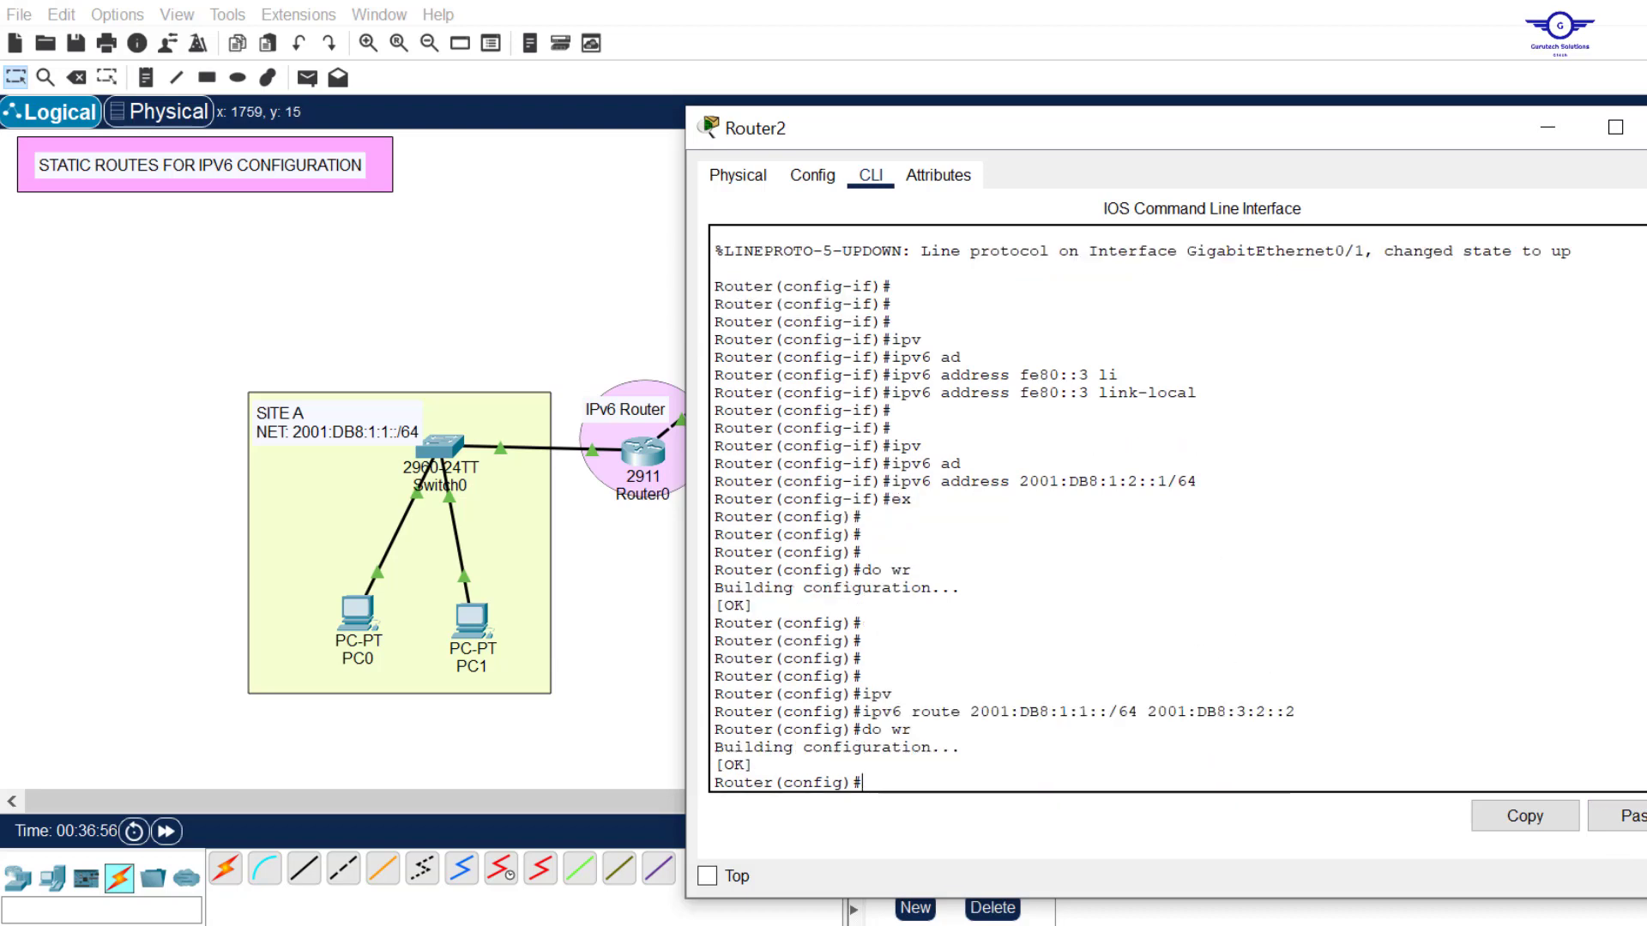
pyautogui.hotkey('alt', 'F4')
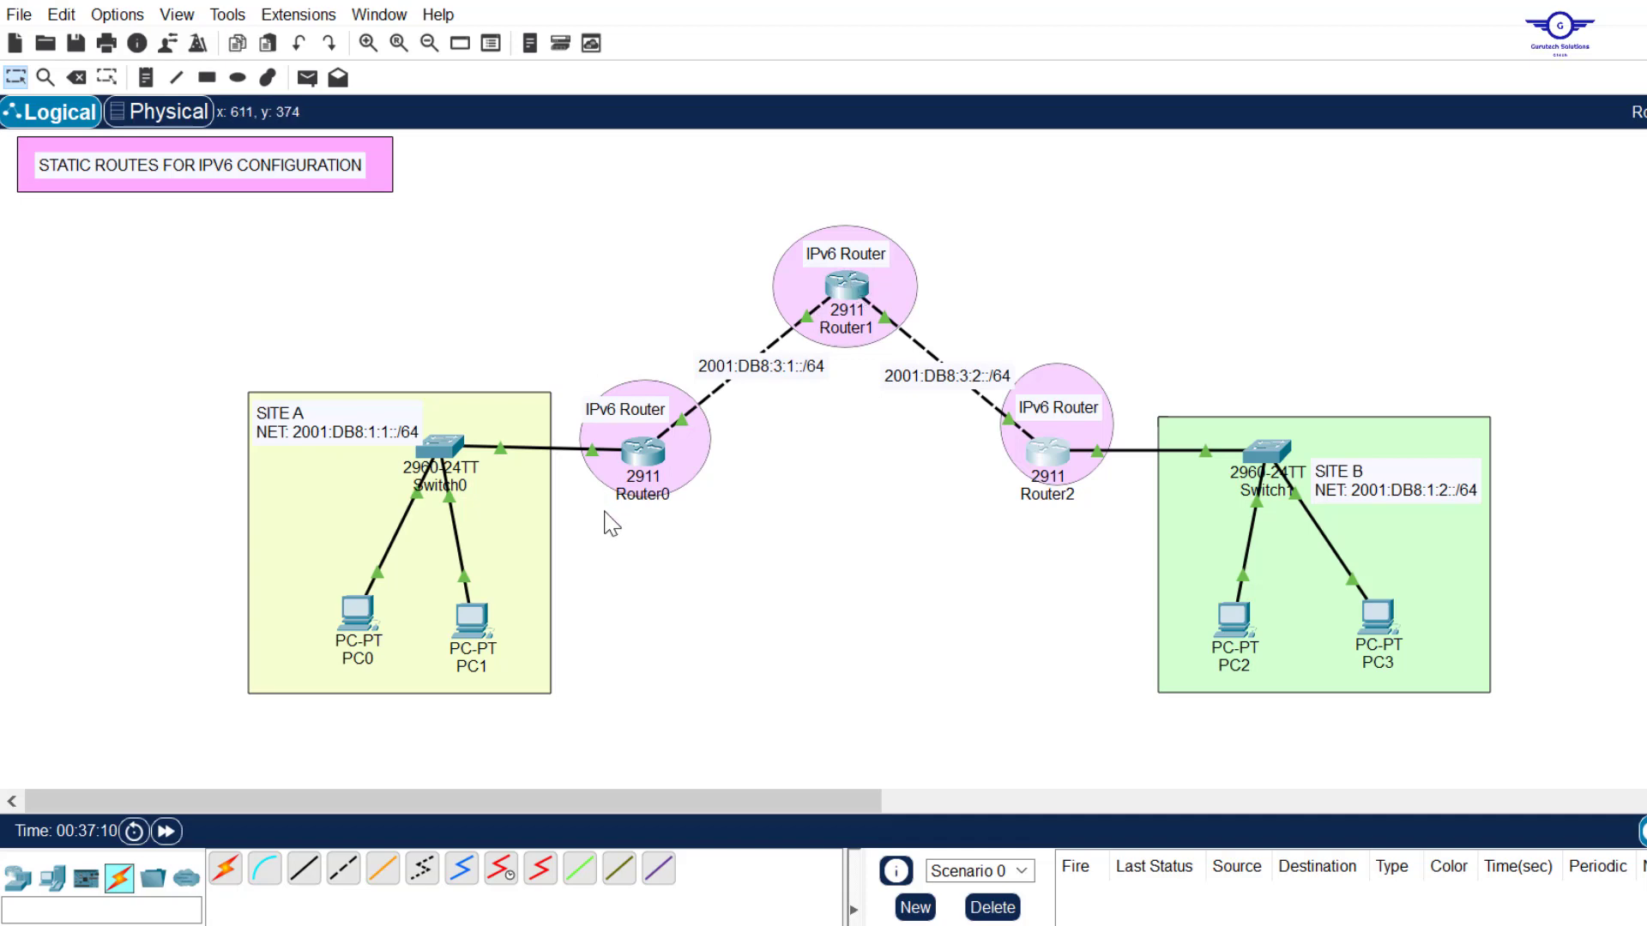
# - Enter global configuration mode on Router1 with conf t and reposition its window so the CLI prompt is reachable
pyautogui.click(862, 300)
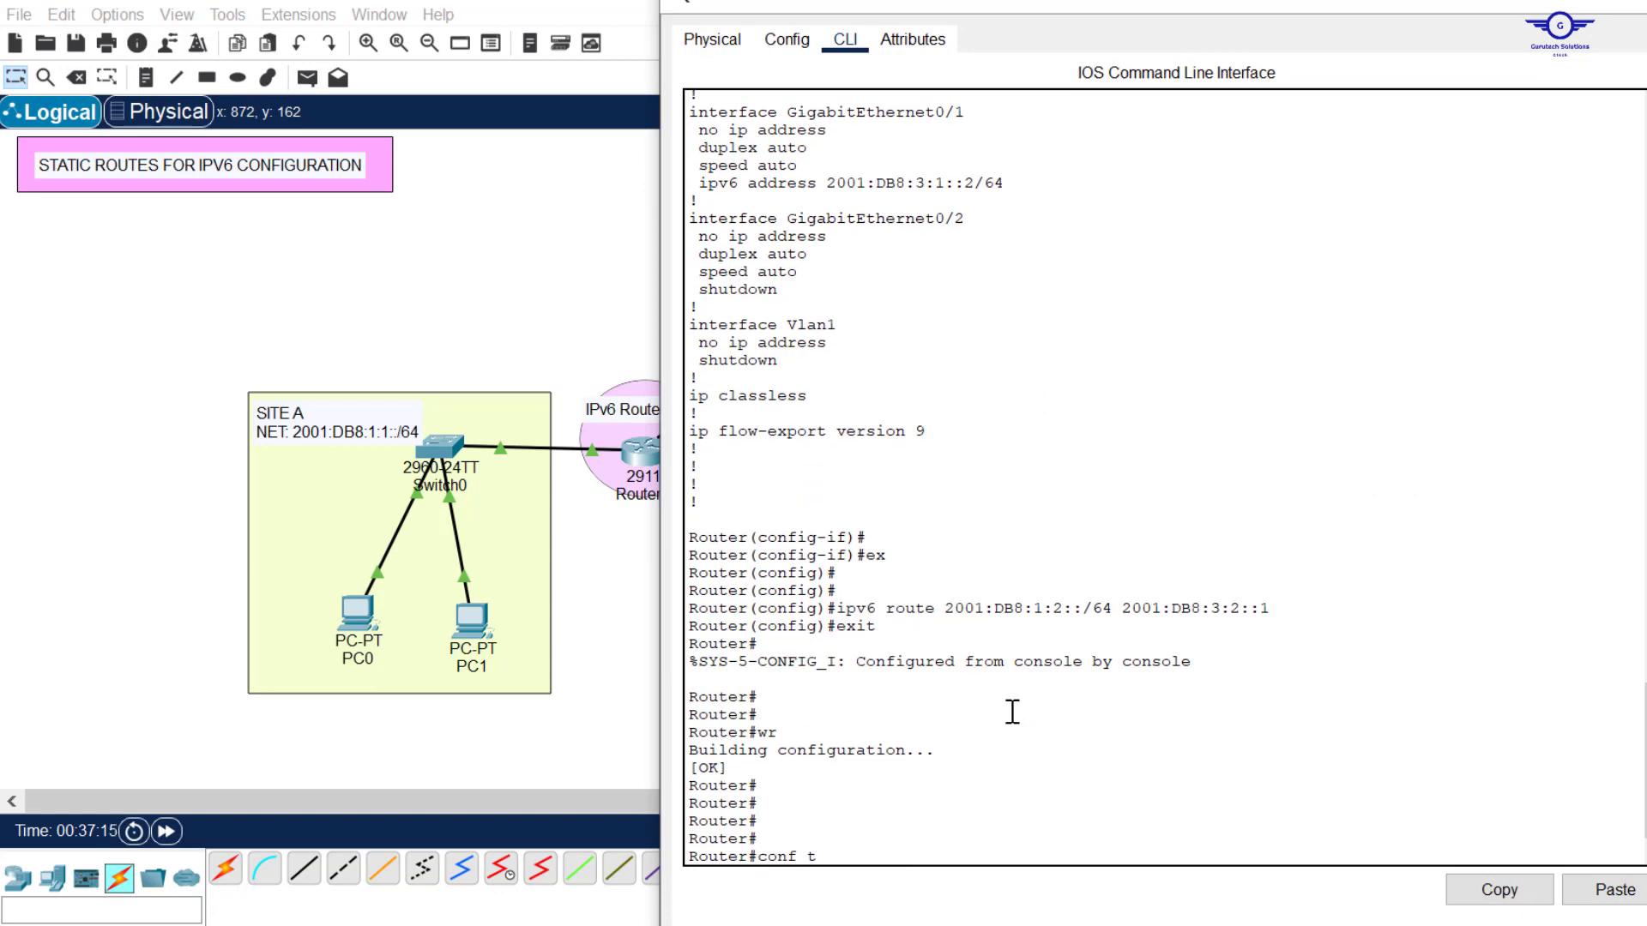
pyautogui.press('Return')
pyautogui.moveTo(1164, 2); pyautogui.dragTo(1165, 233)
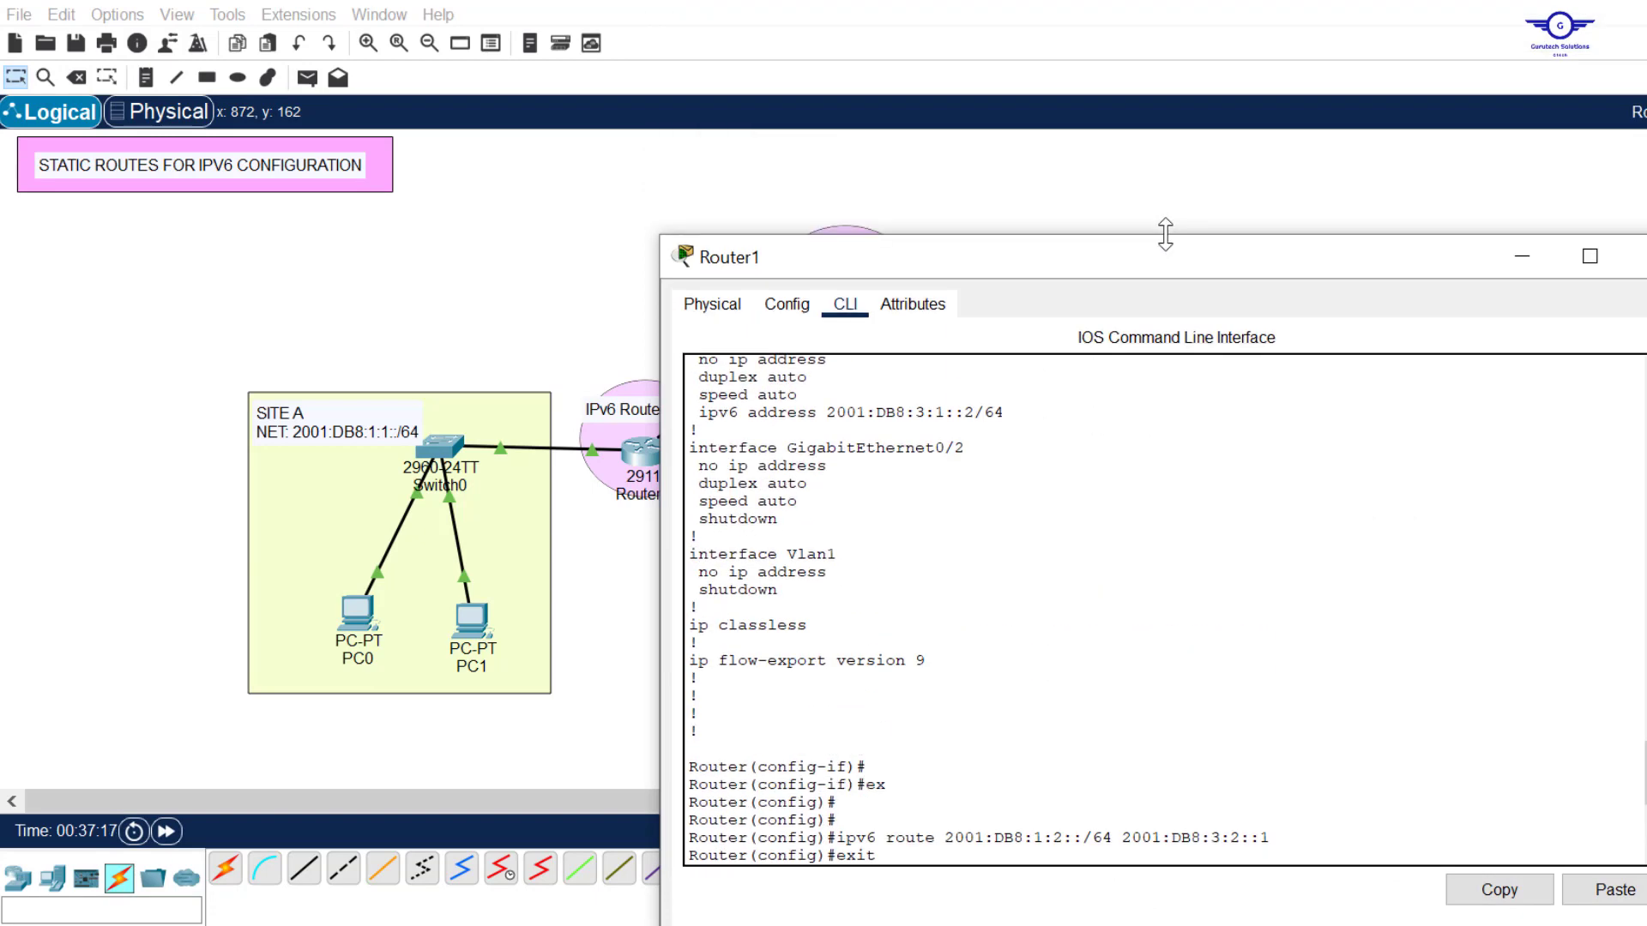
pyautogui.moveTo(1084, 271); pyautogui.dragTo(1277, 66)
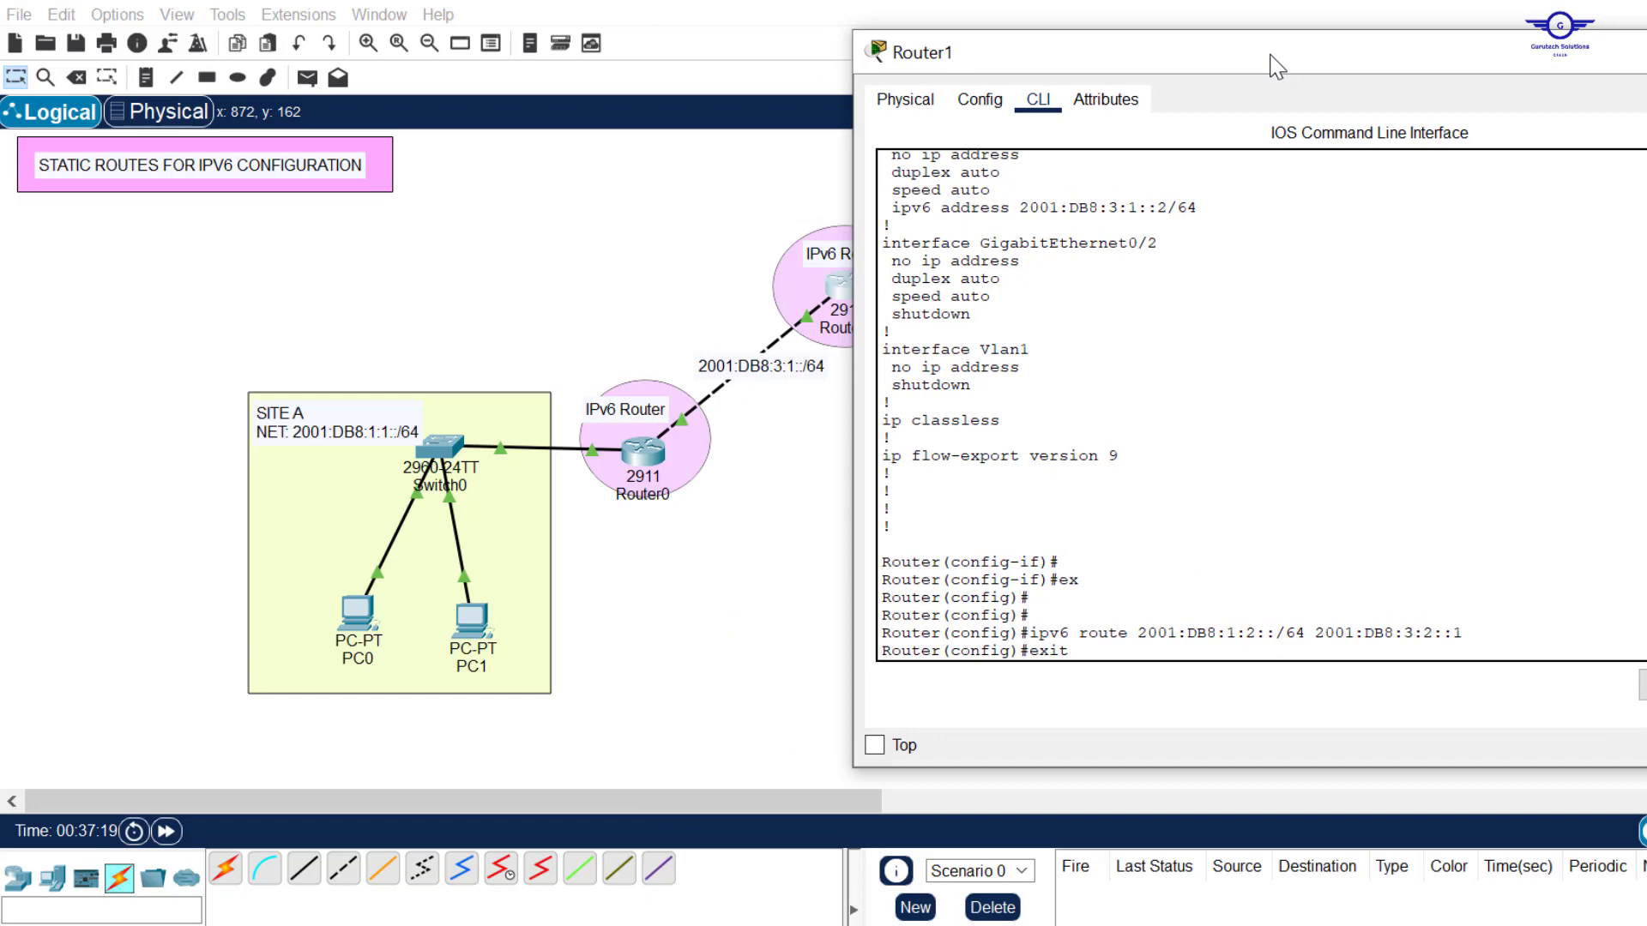
pyautogui.scroll(-6, 1337, 470)
# - Recall Router1's earlier ipv6 route command, edit it for Site A's network 2001:DB8:1:1::/64, and return to the topology
pyautogui.write('exit')
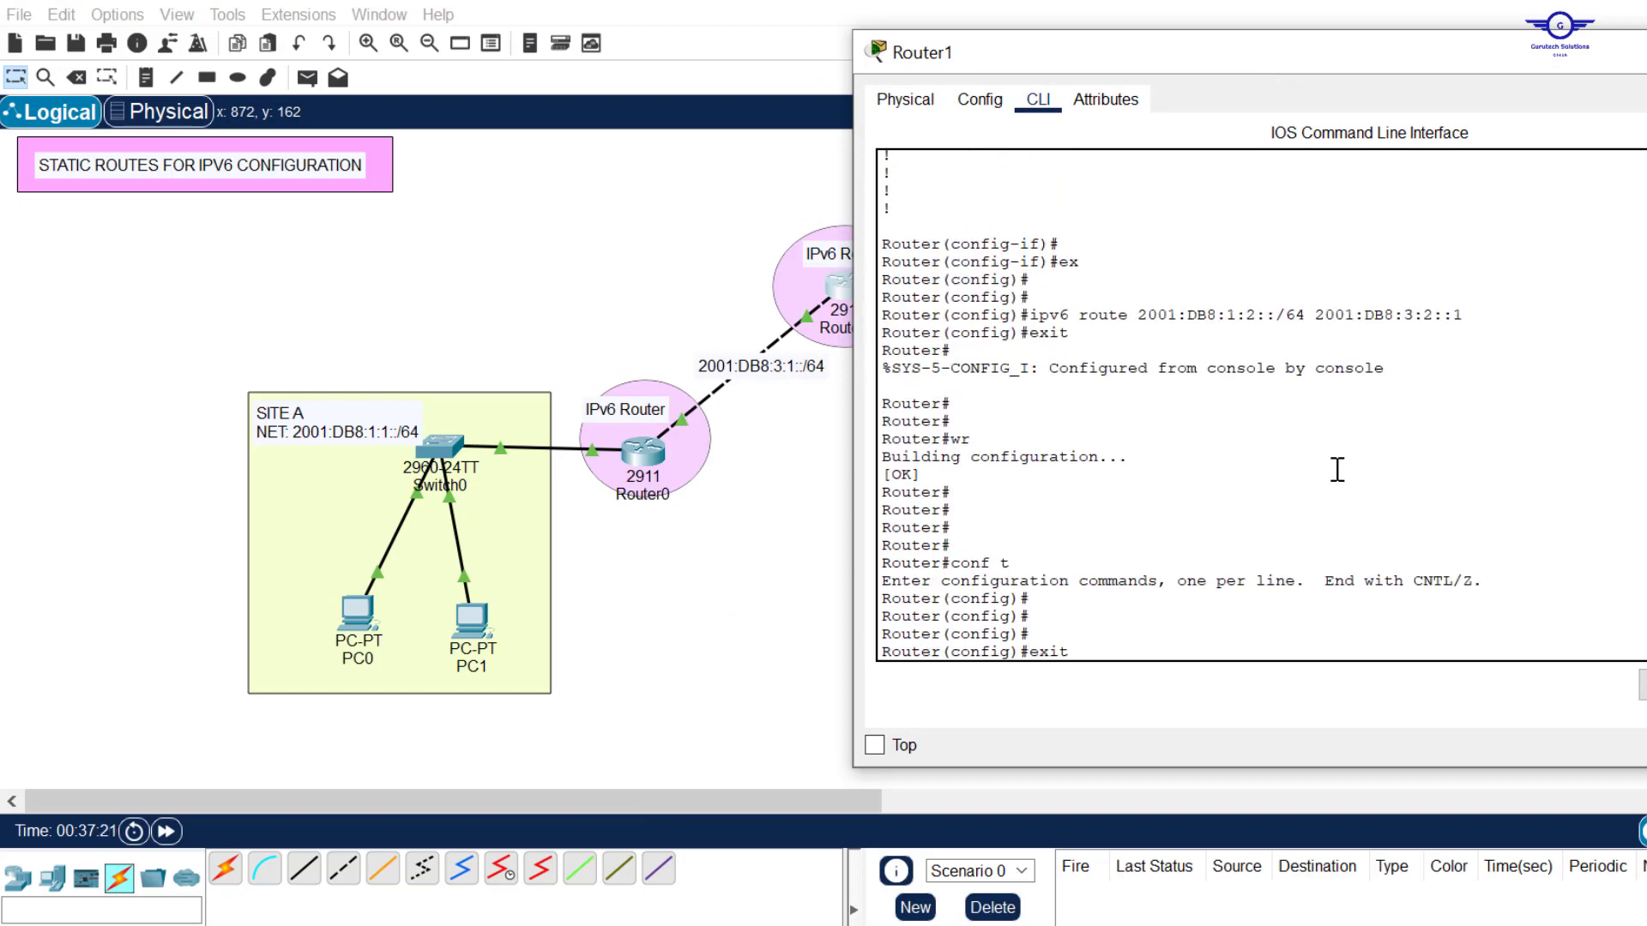
pyautogui.press('Up')
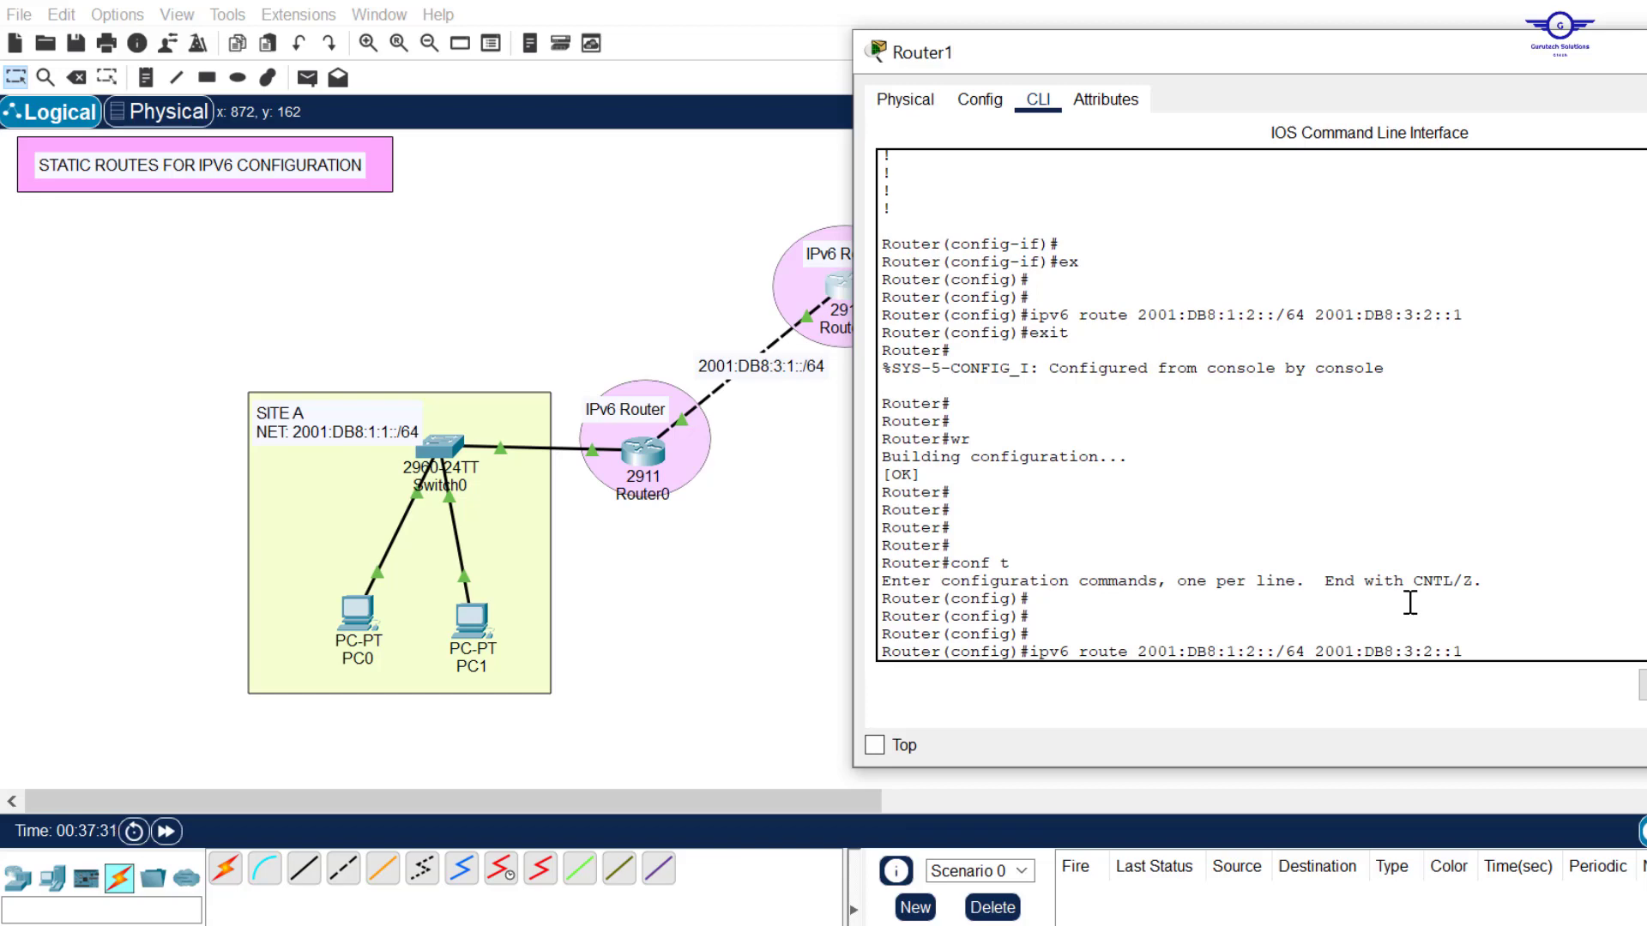
pyautogui.press('BackSpace')
pyautogui.write('1')
pyautogui.click(676, 244)
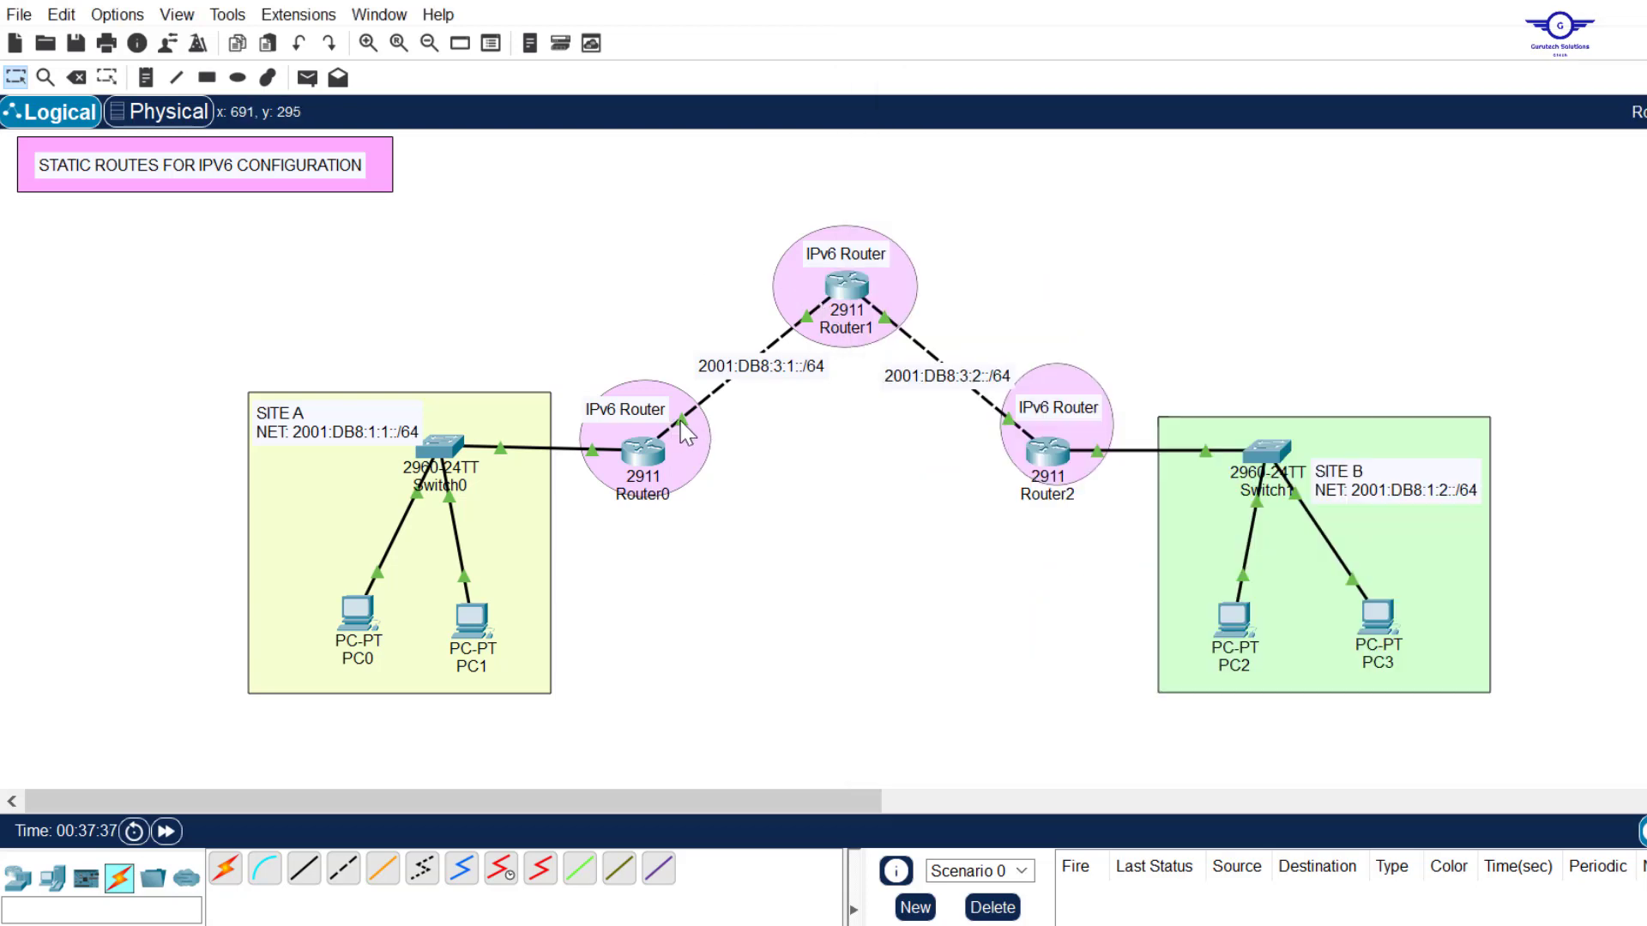
# - Find the Gig0/0 interface address in Router0's CLI history, copy 2001:DB8:3:1::1, and return to the topology
pyautogui.moveTo(683, 431)
pyautogui.click(643, 452)
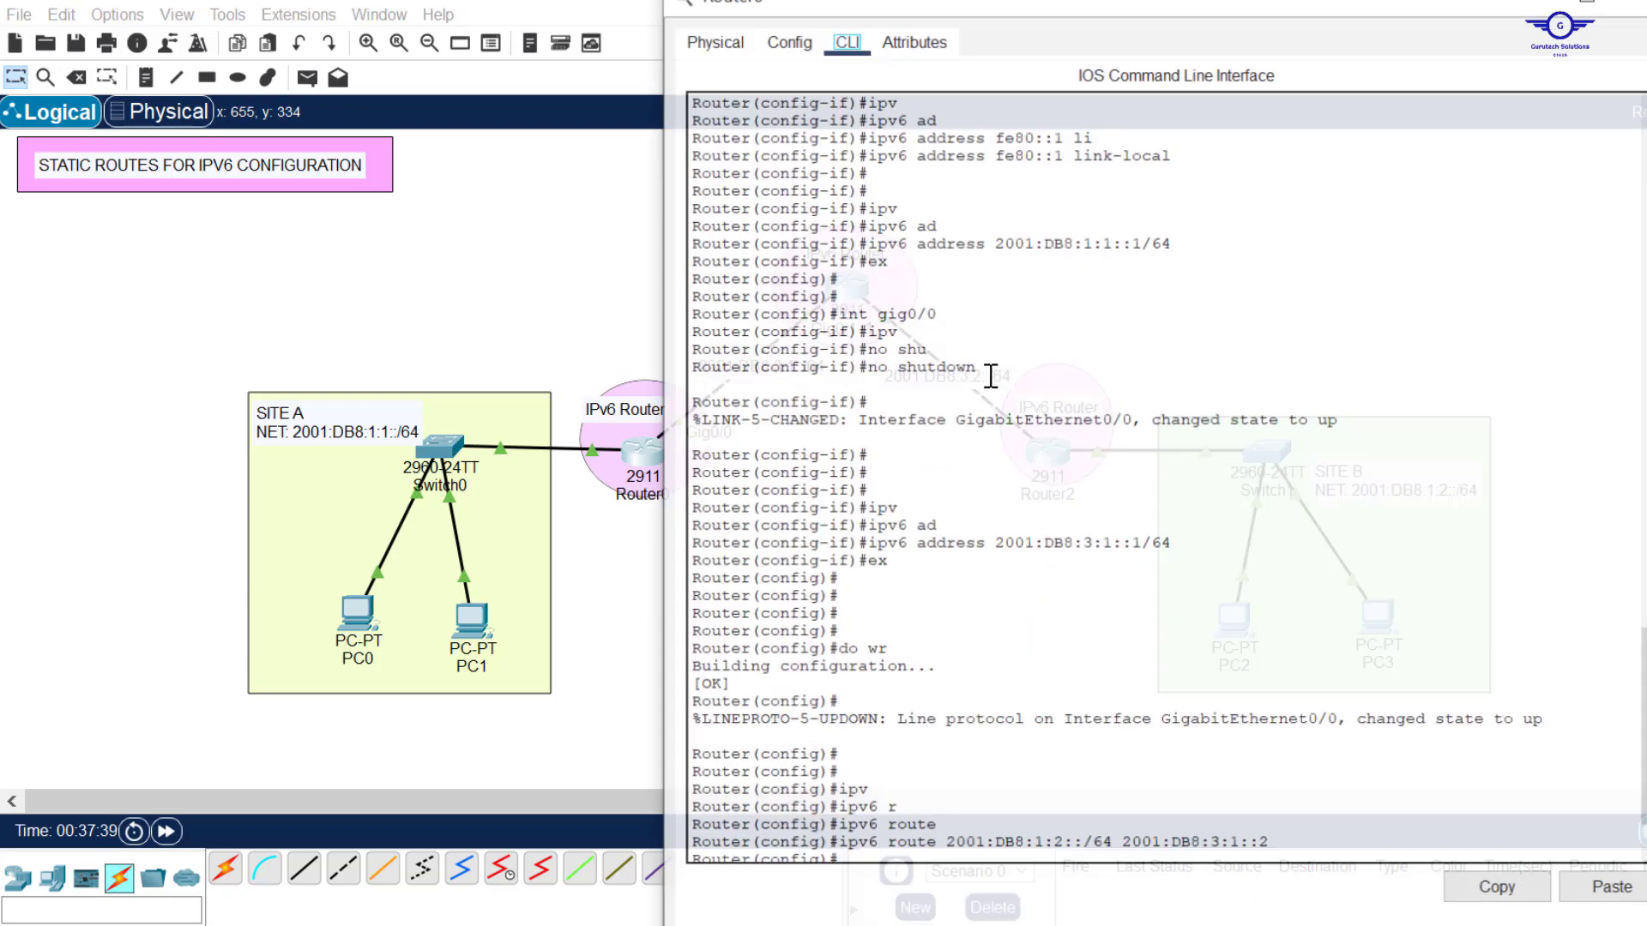
pyautogui.scroll(7, 979, 418)
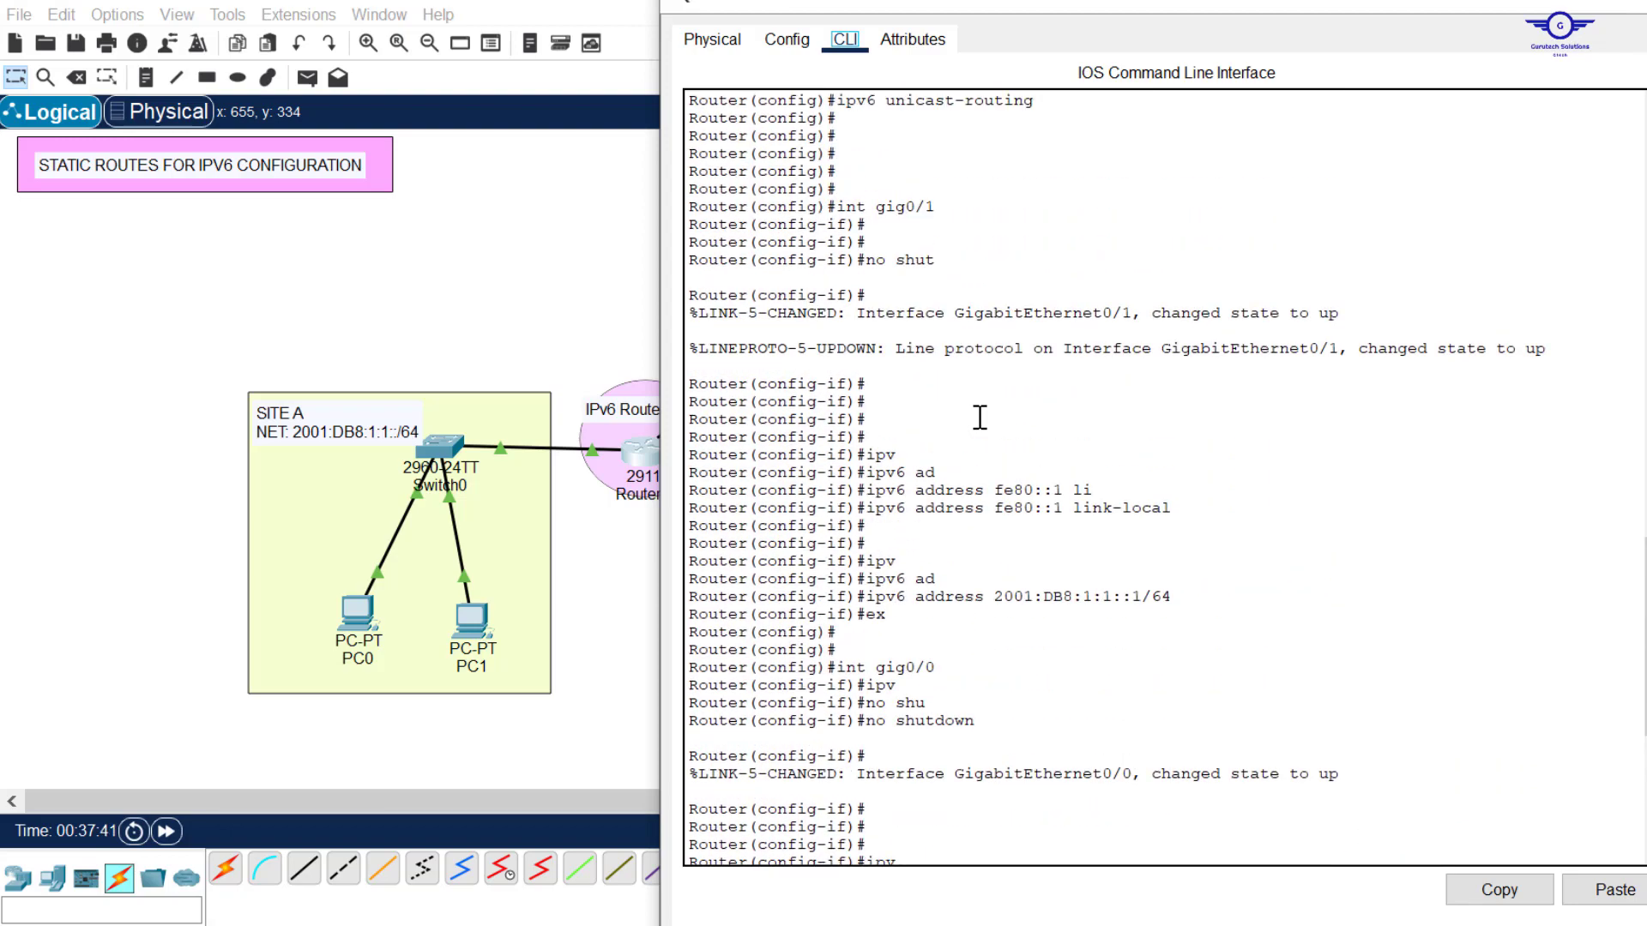
pyautogui.scroll(5, 1006, 364)
pyautogui.scroll(-10, 1006, 365)
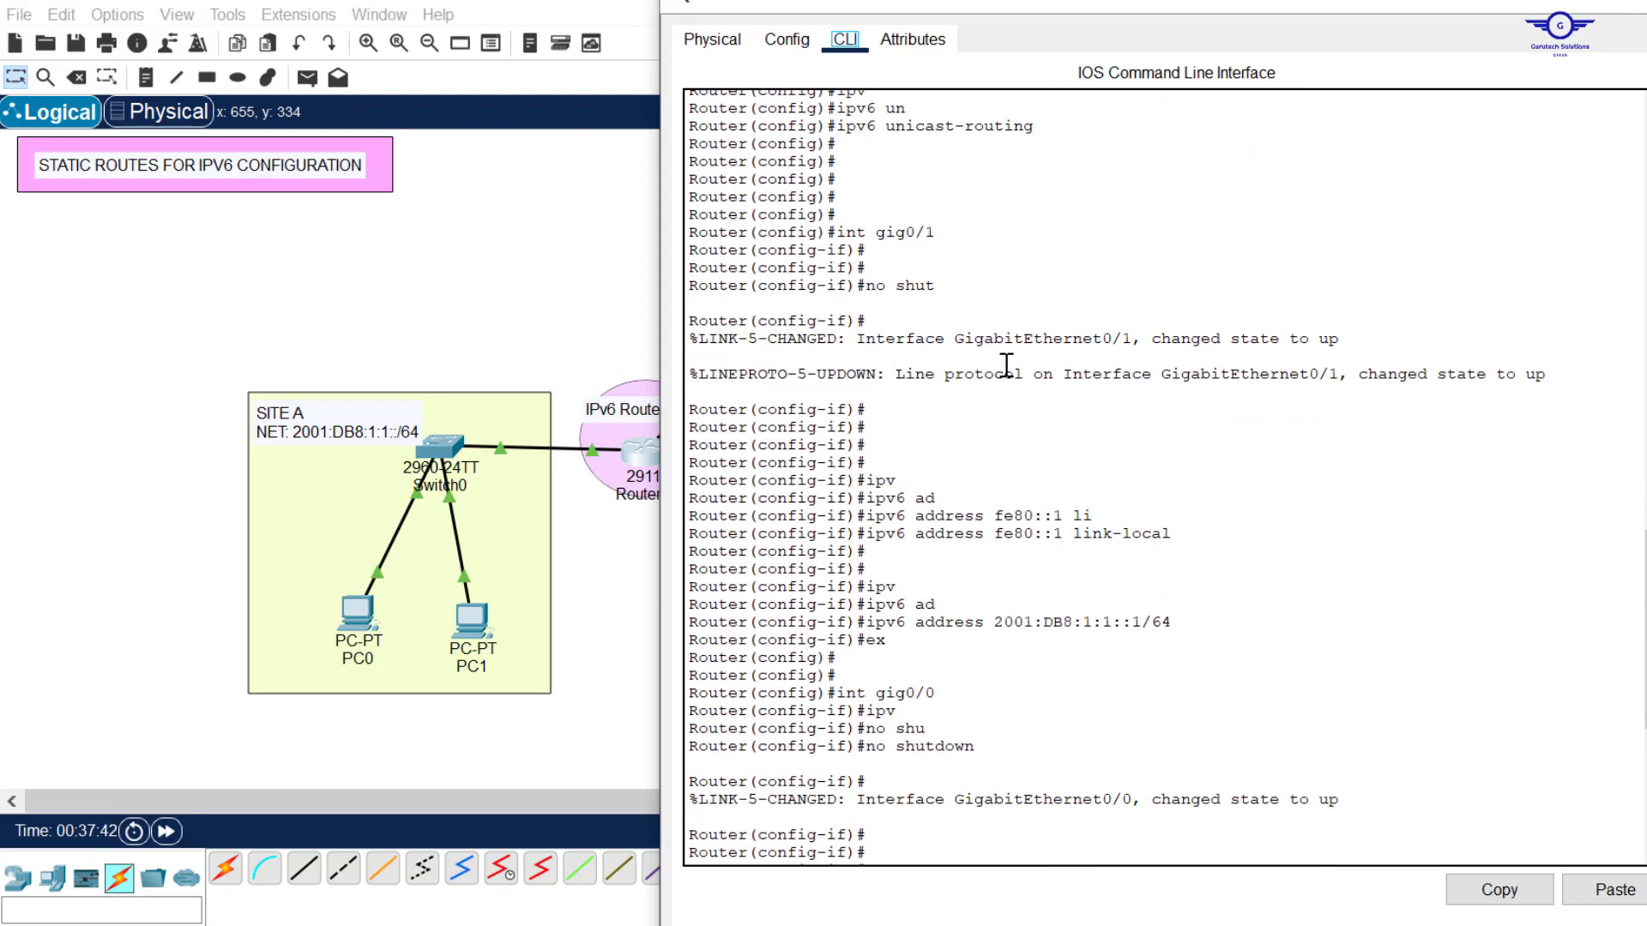
pyautogui.scroll(-3, 1006, 365)
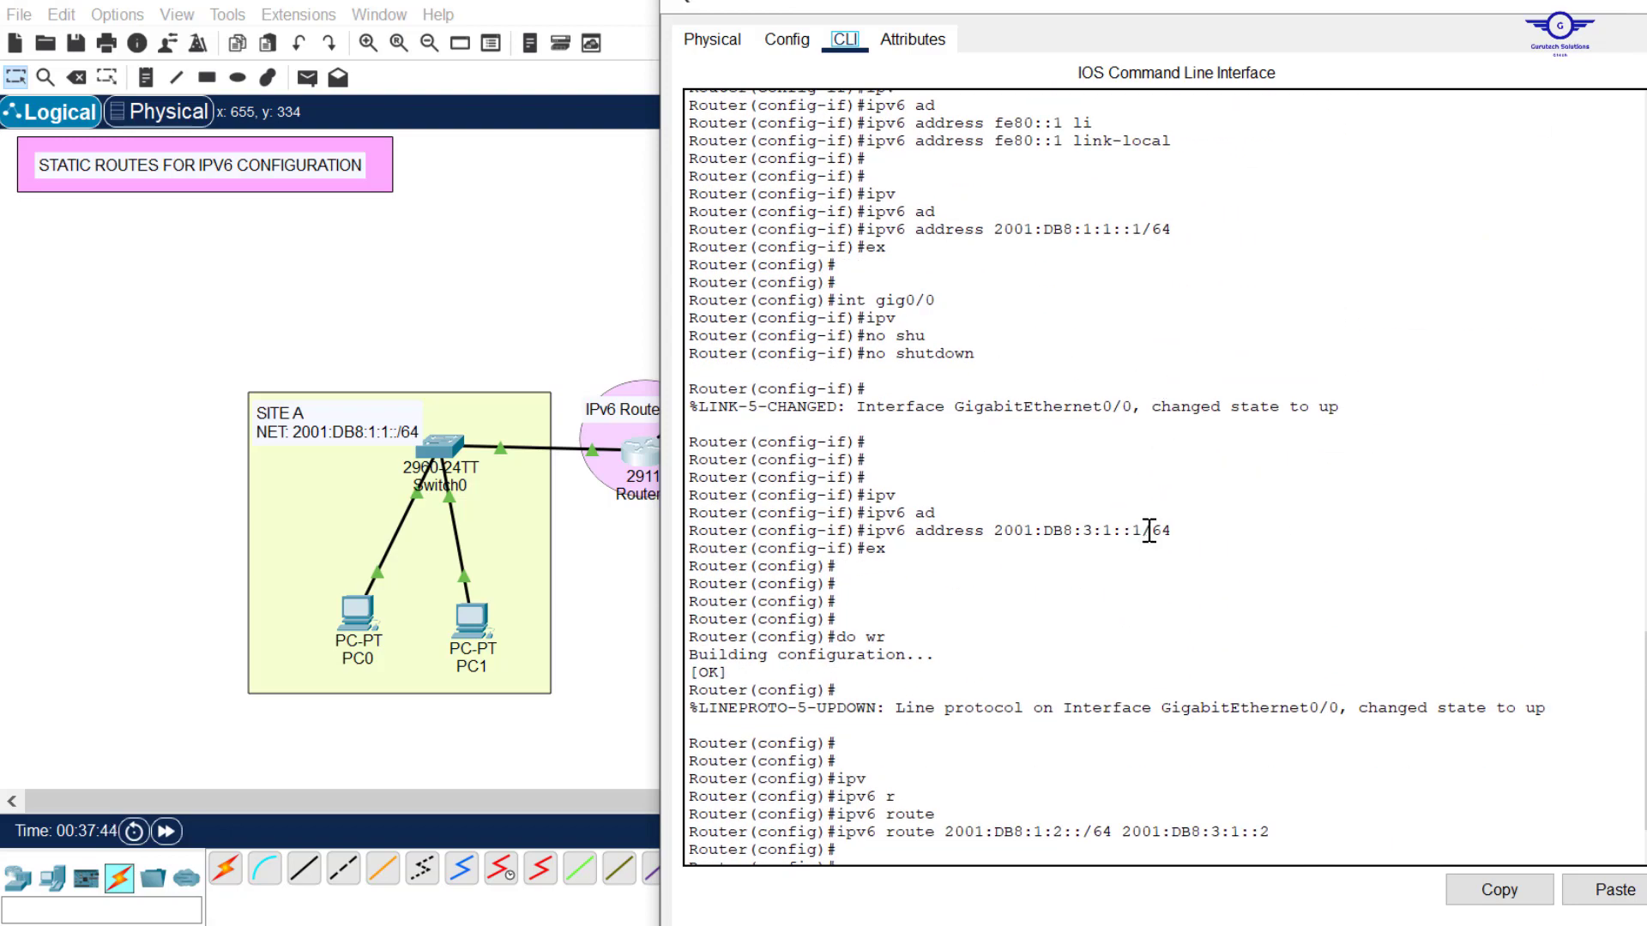
pyautogui.moveTo(1142, 530); pyautogui.dragTo(1000, 533)
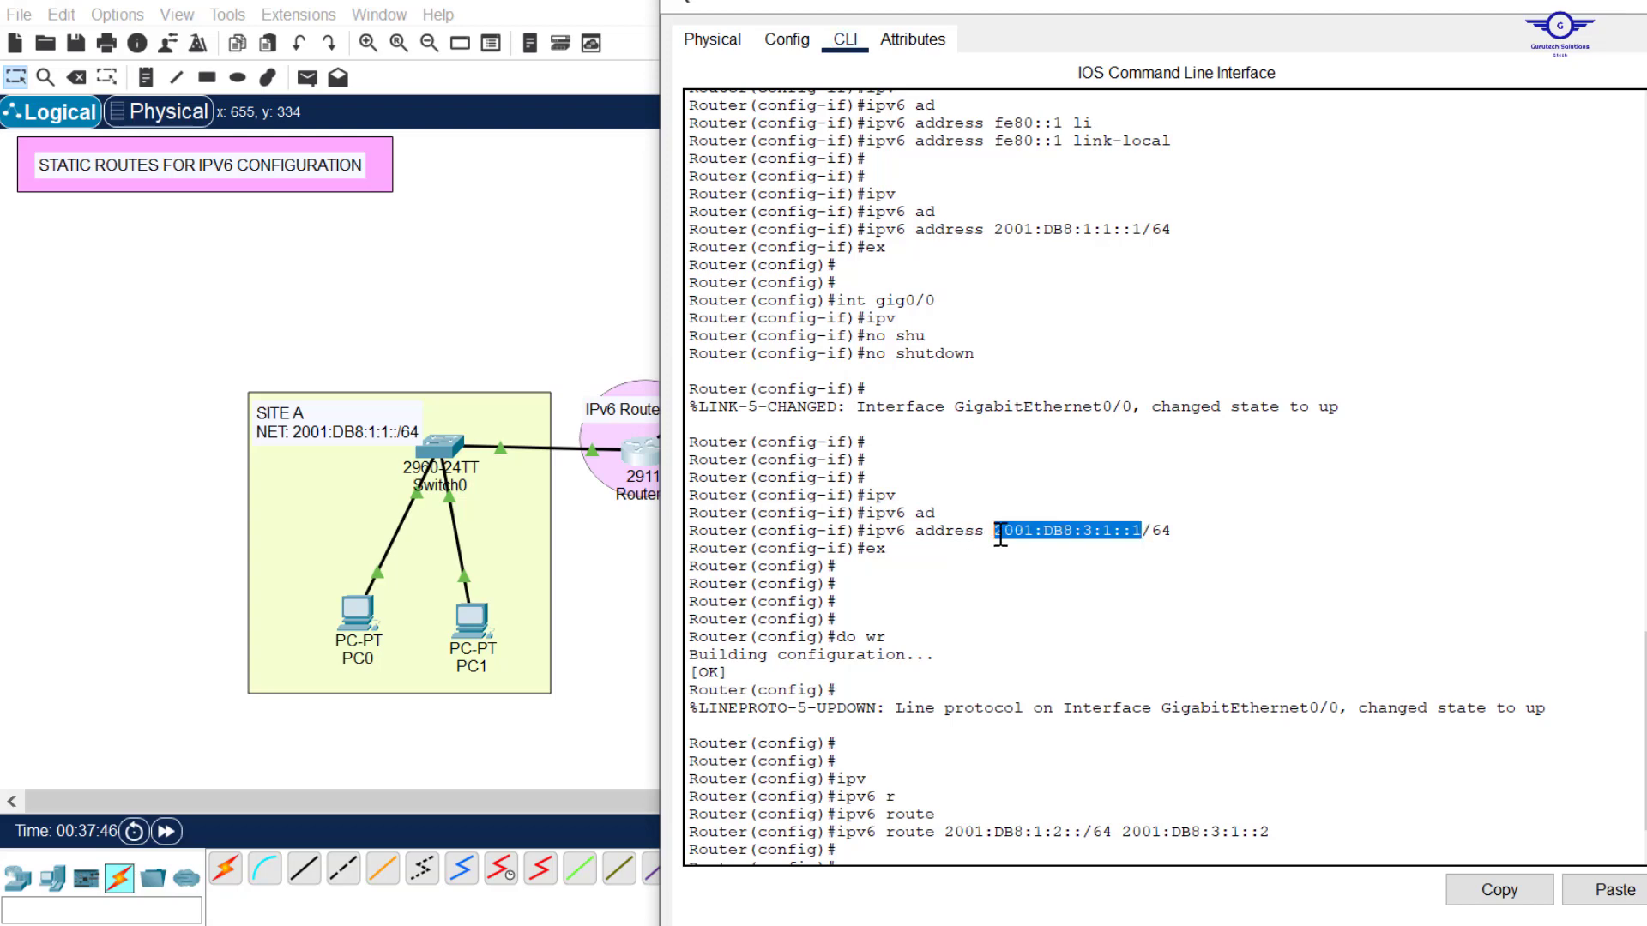
pyautogui.click(1499, 889)
pyautogui.click(956, 221)
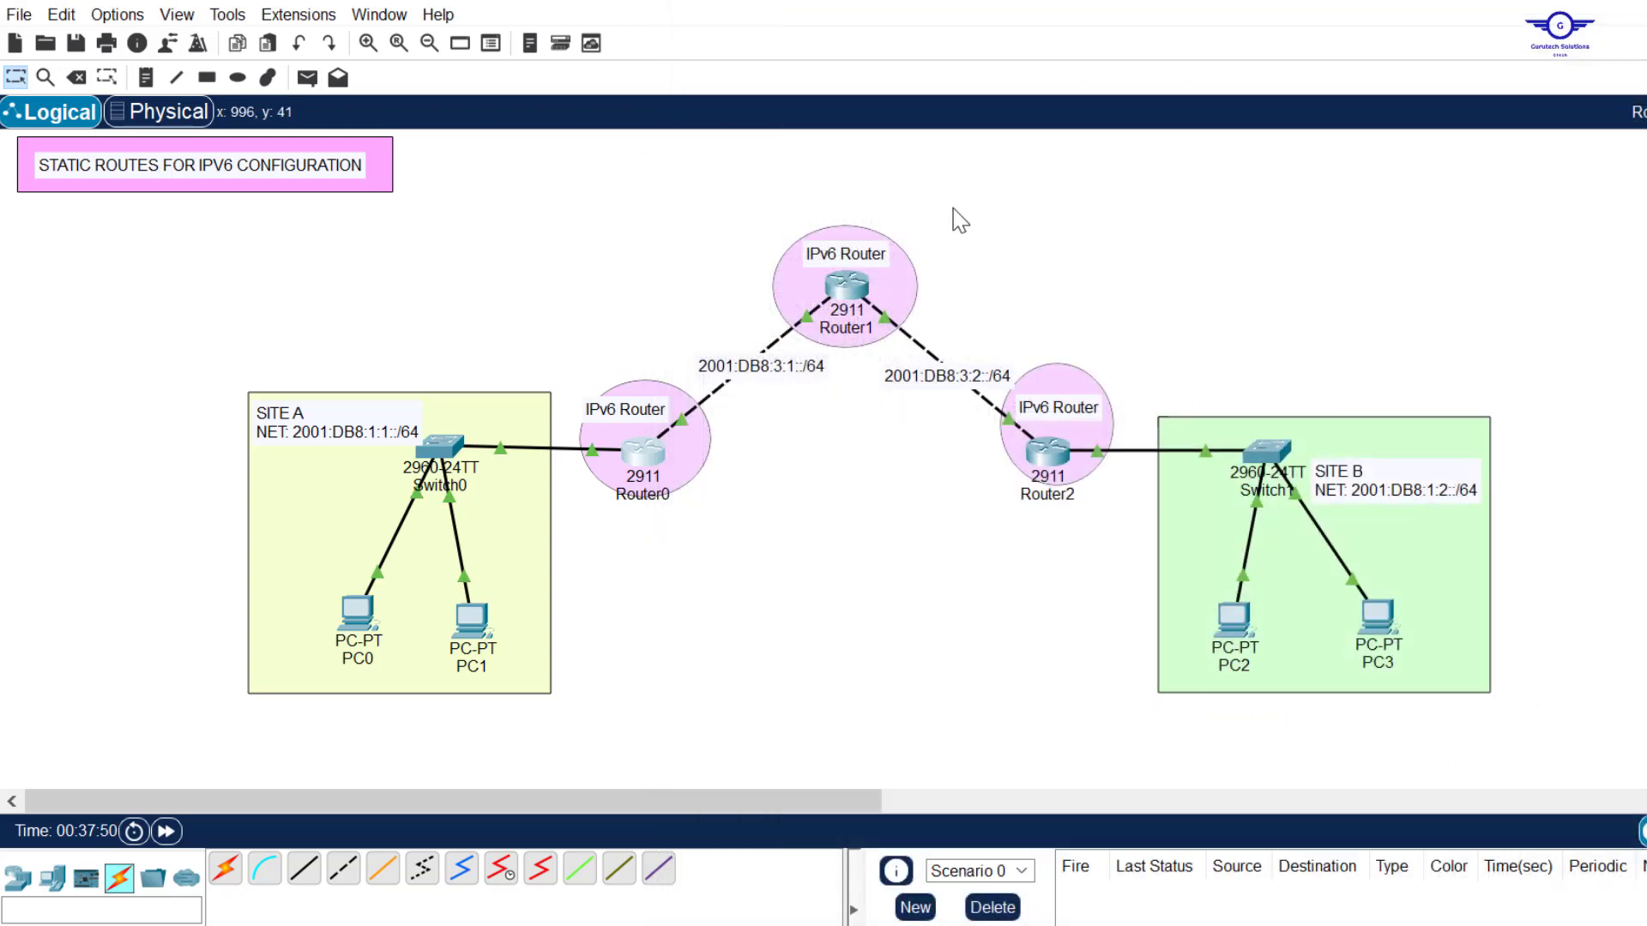
# - Complete and run Router1's route to 2001:DB8:1:1::/64 with next hop 2001:DB8:3:1::1, save with do wr, and close its window
pyautogui.click(845, 296)
pyautogui.click(1508, 655)
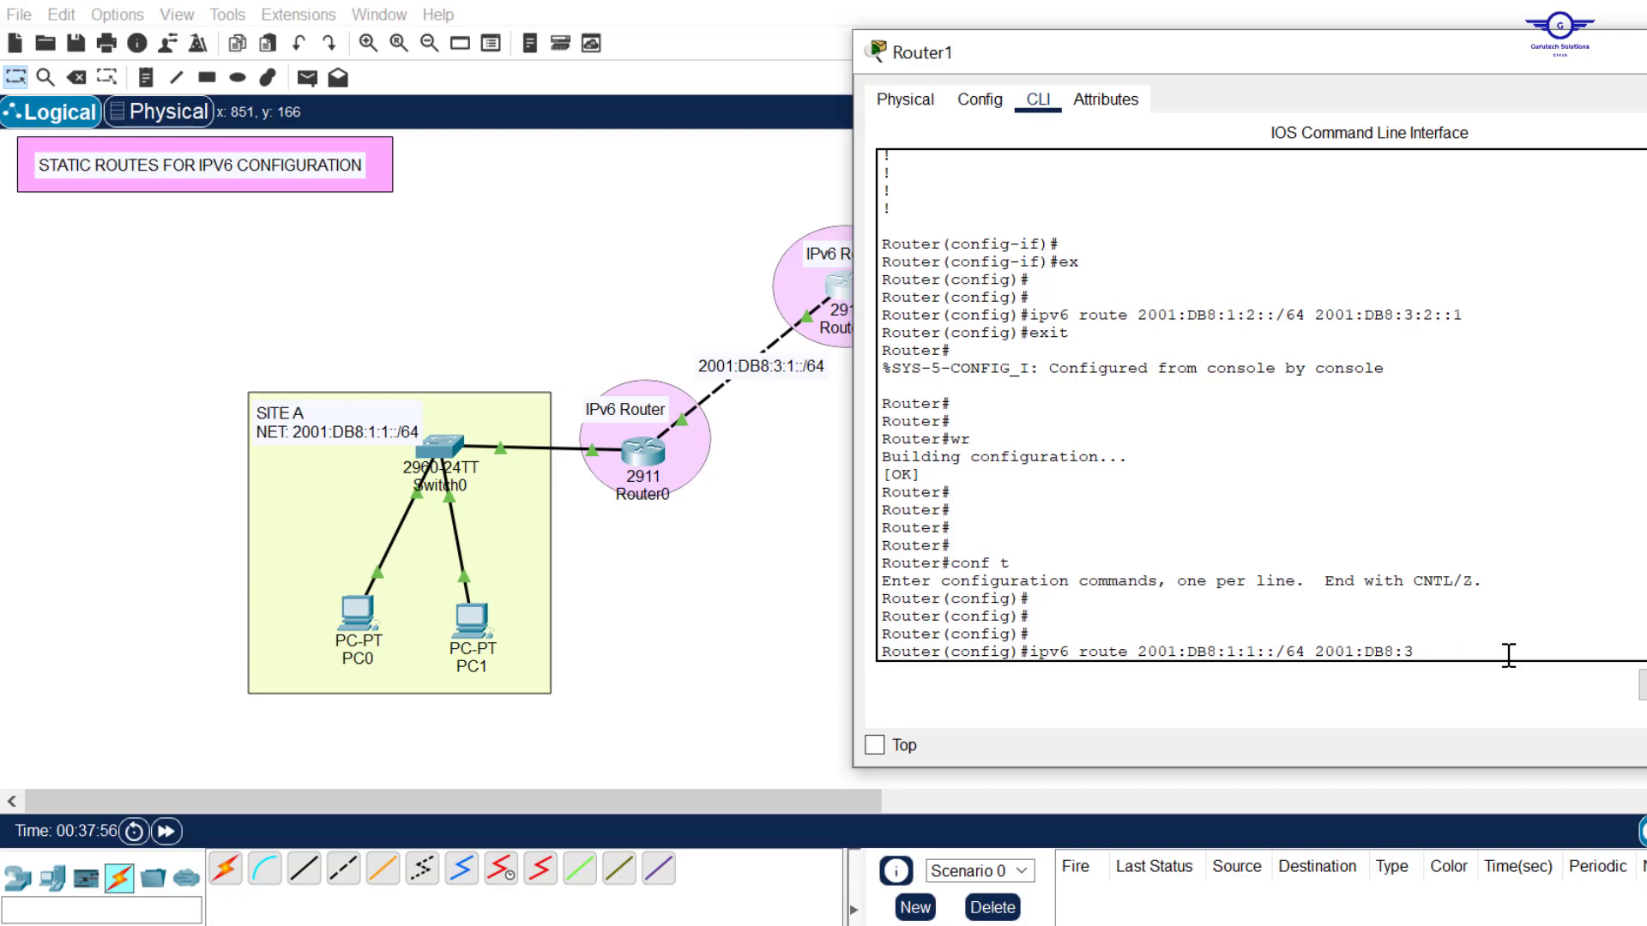
pyautogui.press('BackSpace')
pyautogui.press('BackSpace')
pyautogui.press('BackSpace')
pyautogui.write('2001:DB8:3:1::1')
pyautogui.press('Return')
pyautogui.write('do w')
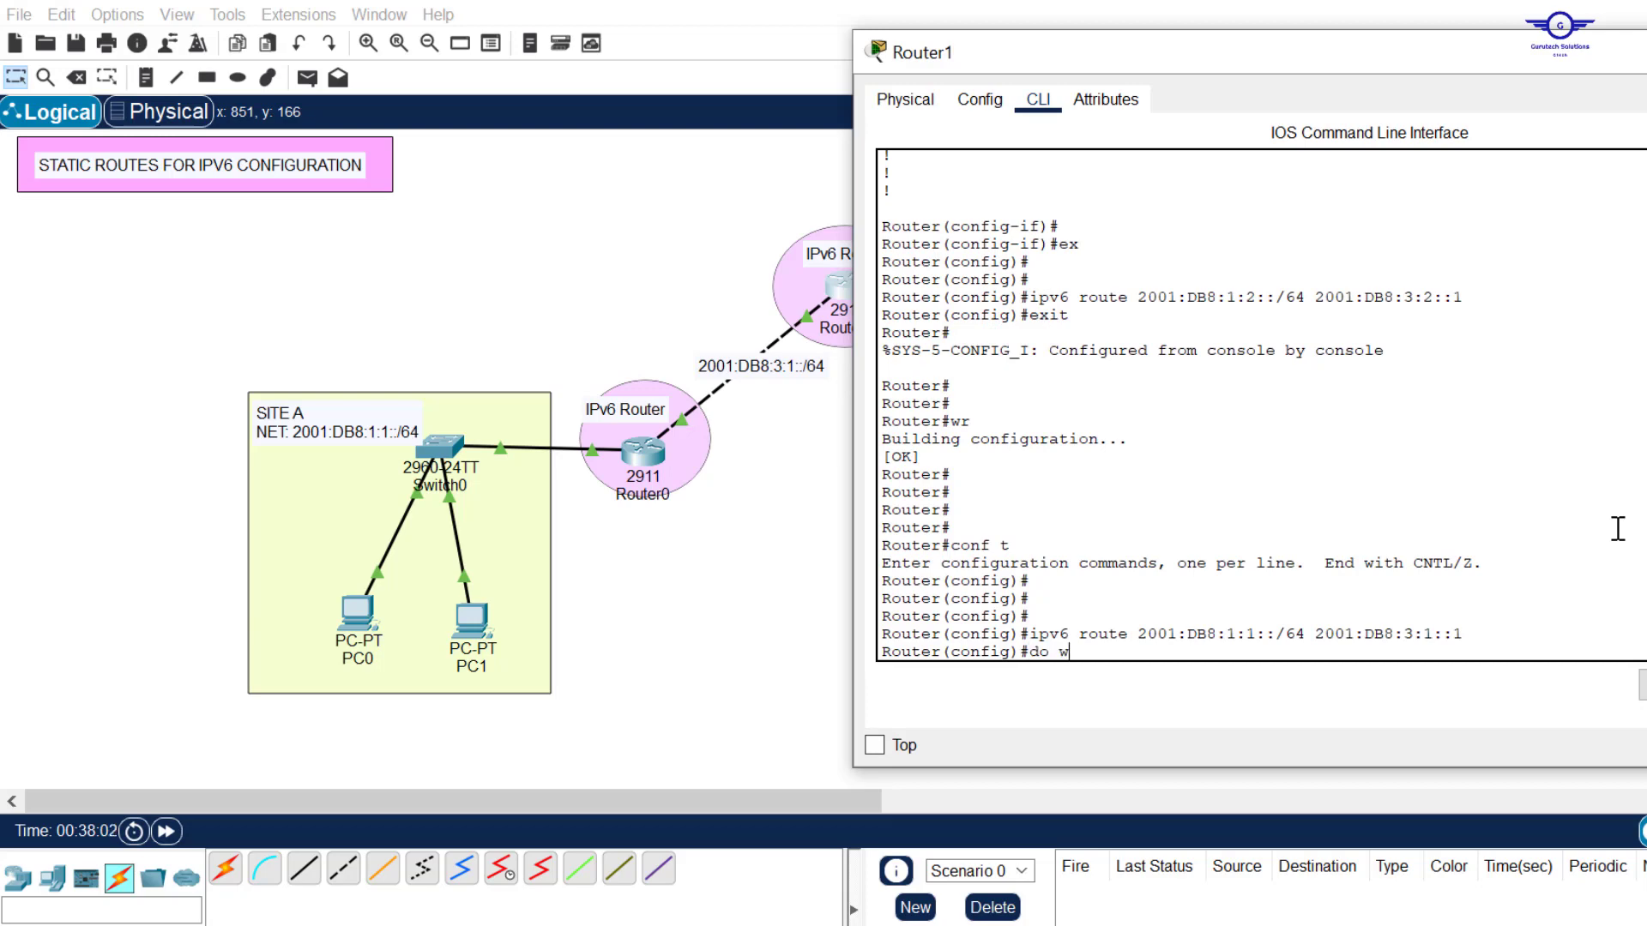
pyautogui.write('r')
pyautogui.press('Return')
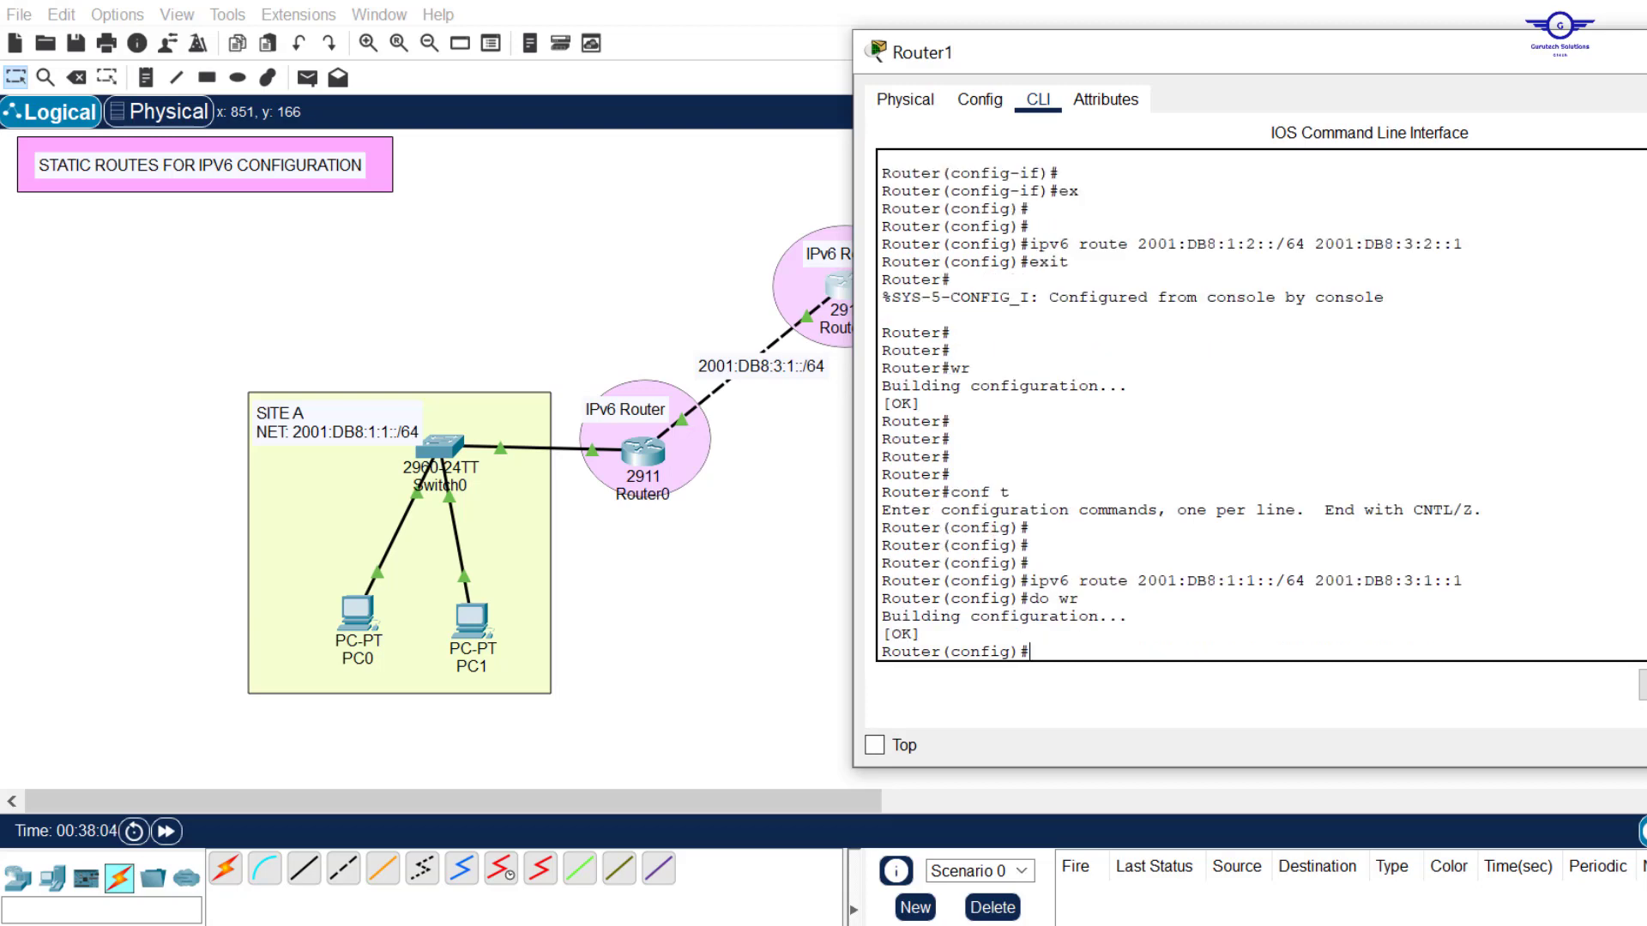
pyautogui.hotkey('alt', 'F4')
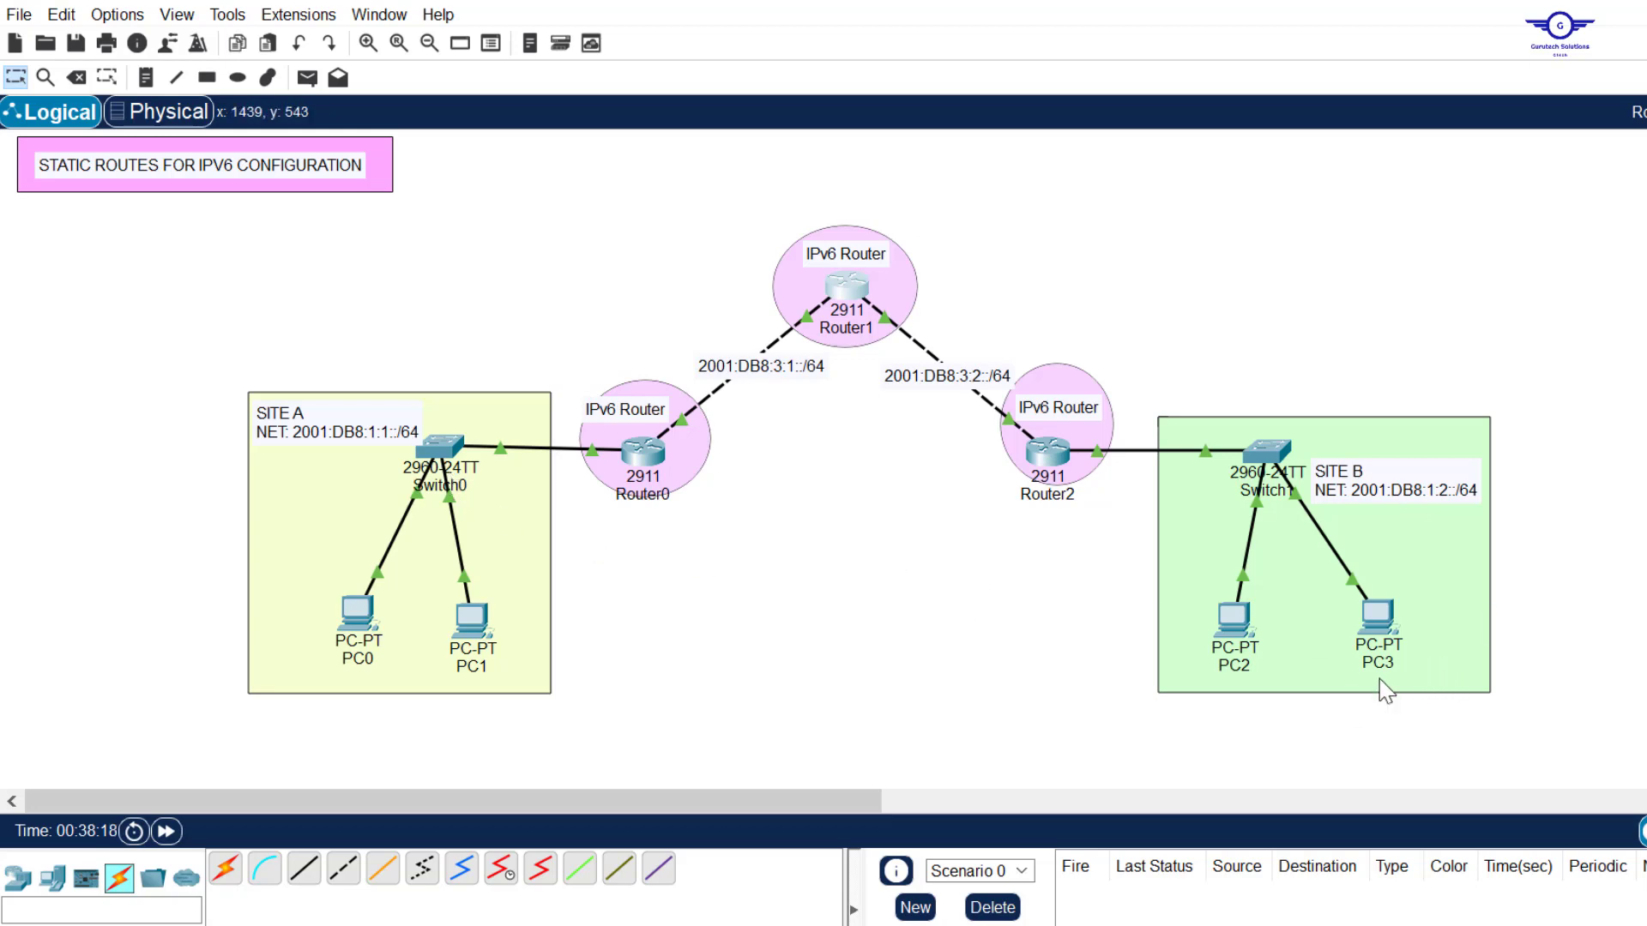
# - Rerun PC2's earlier ping to 2001:DB8:1:1:290:21FF:FE02:7E1D from its command prompt, then close the PC2 window
pyautogui.click(1234, 619)
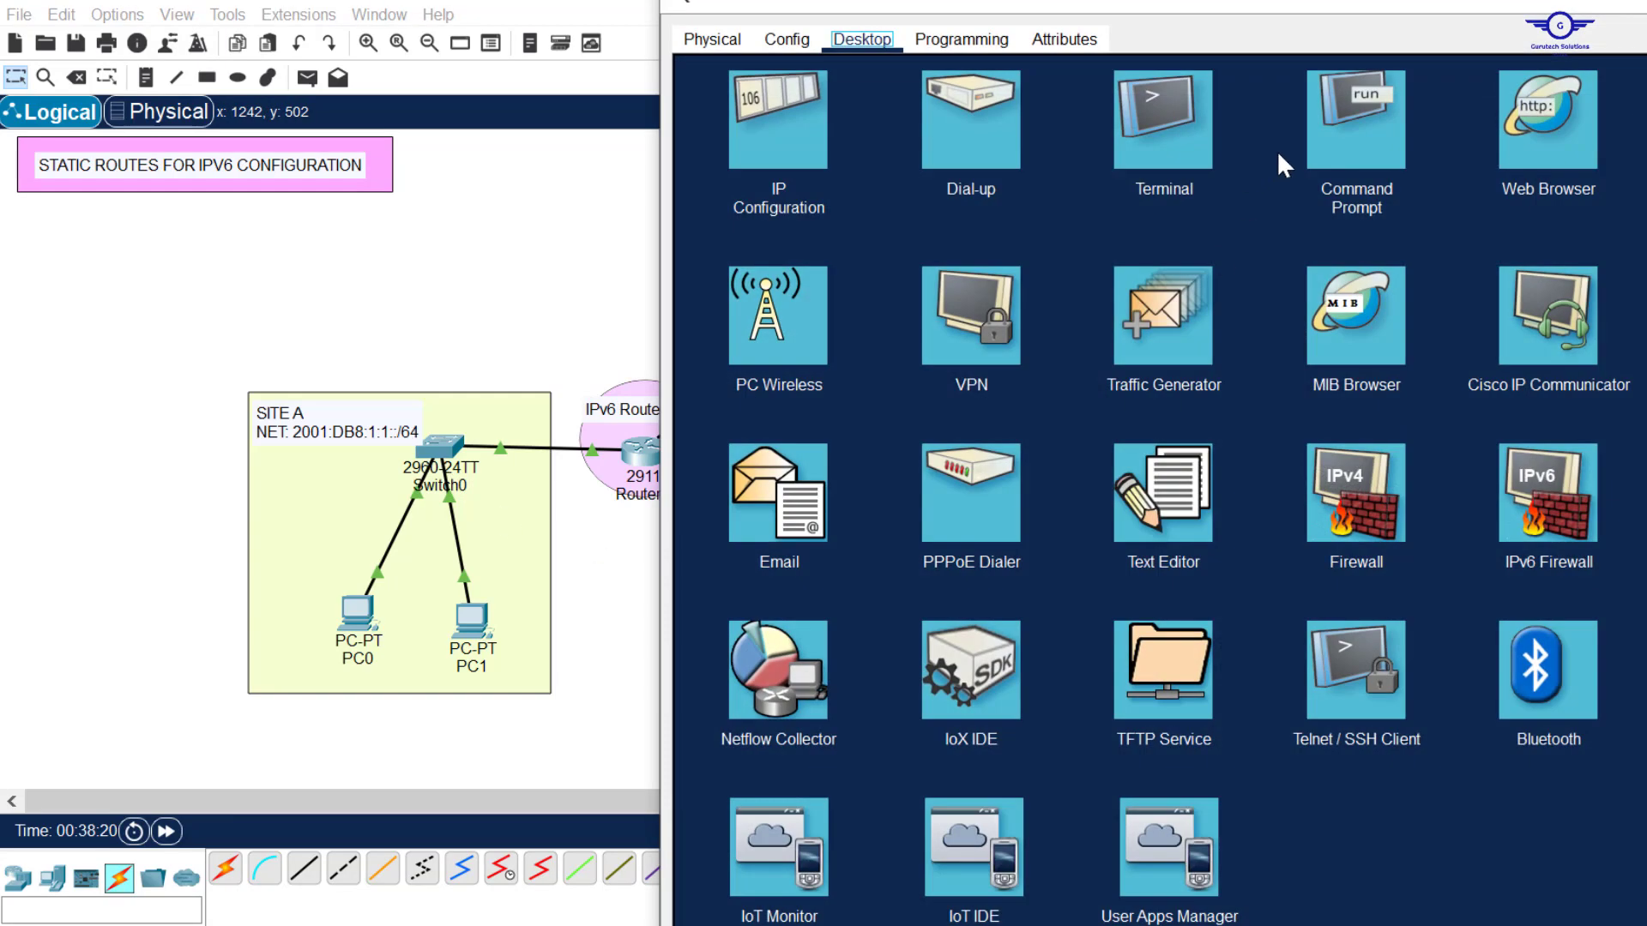
pyautogui.click(1351, 85)
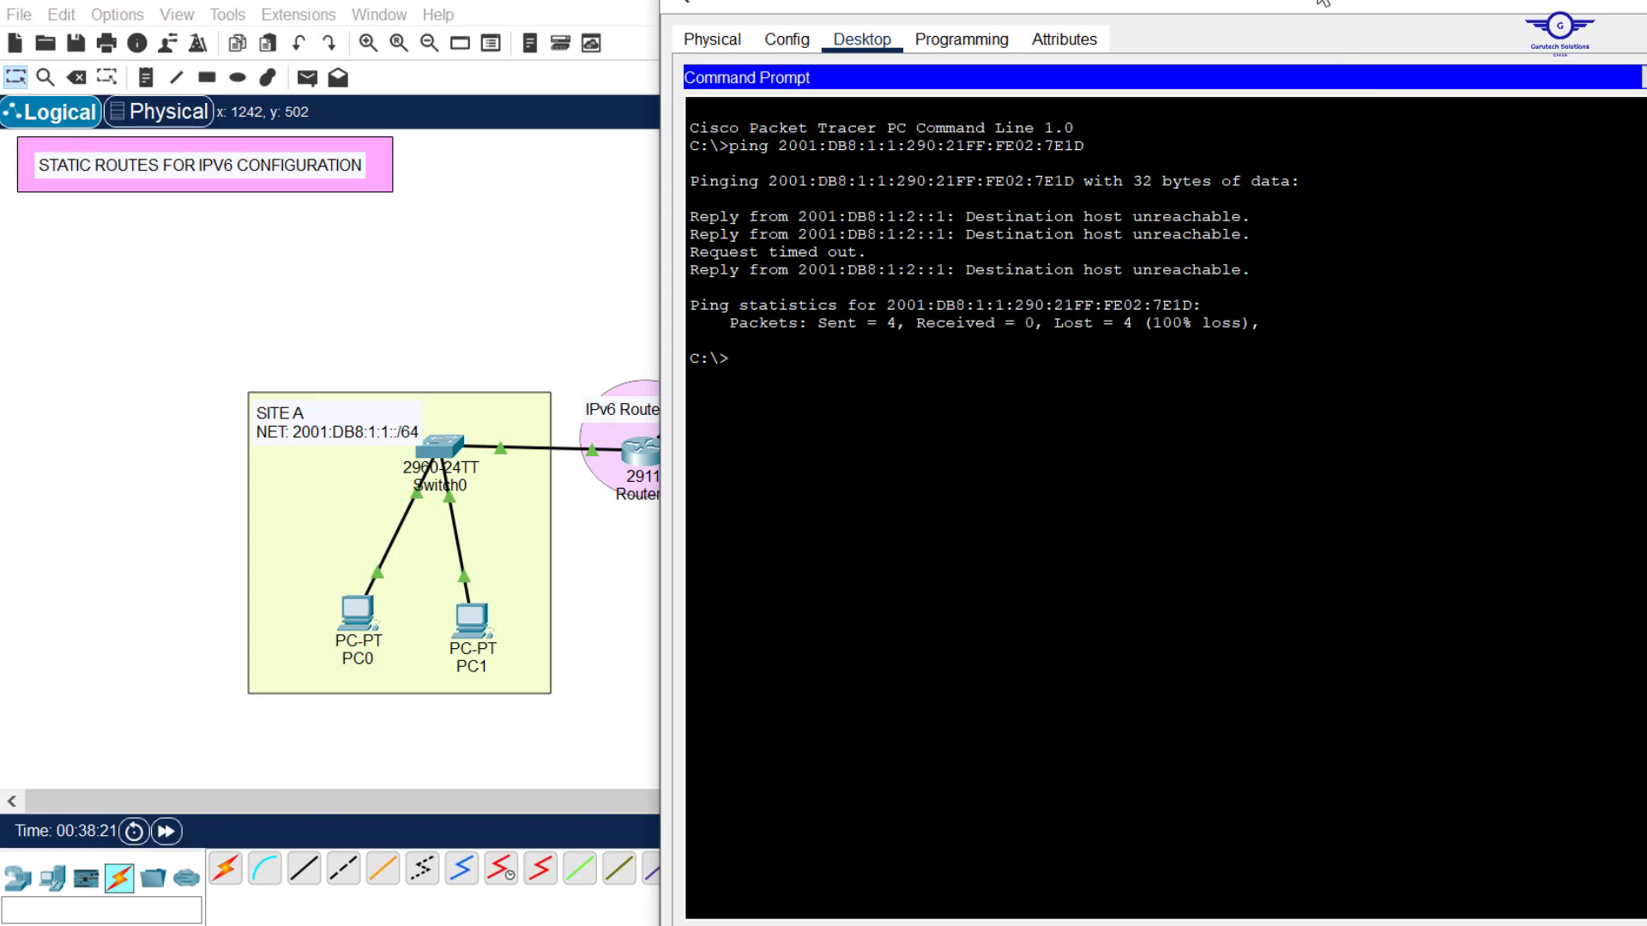
pyautogui.moveTo(1301, 2); pyautogui.dragTo(1301, 189)
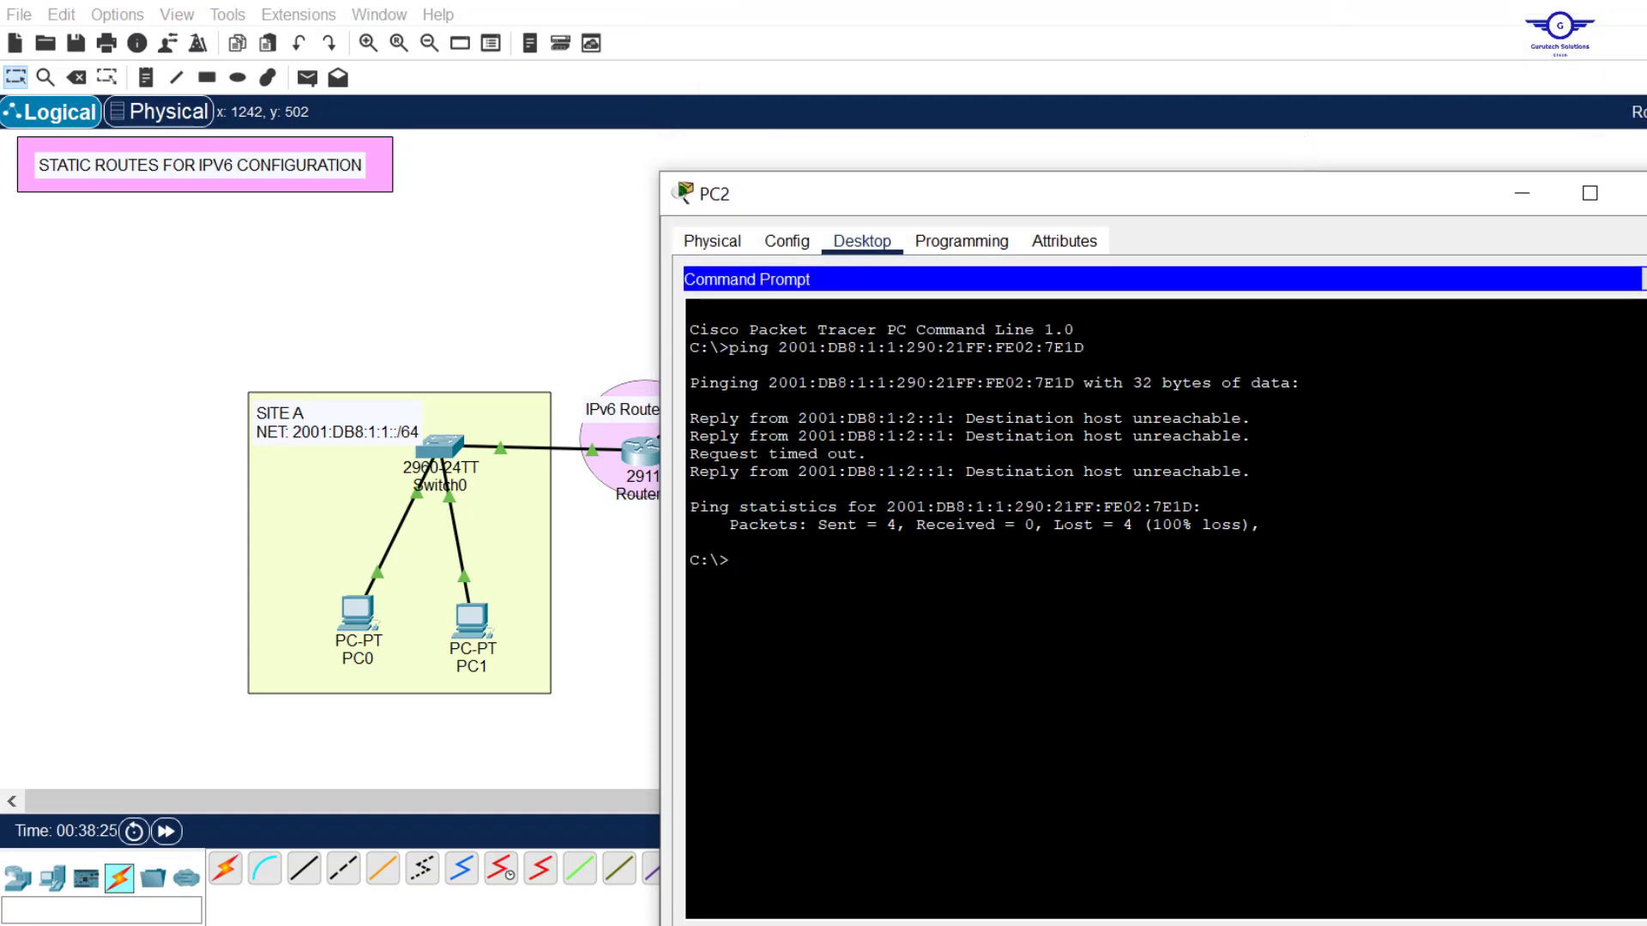
pyautogui.press('Up')
pyautogui.press('Return')
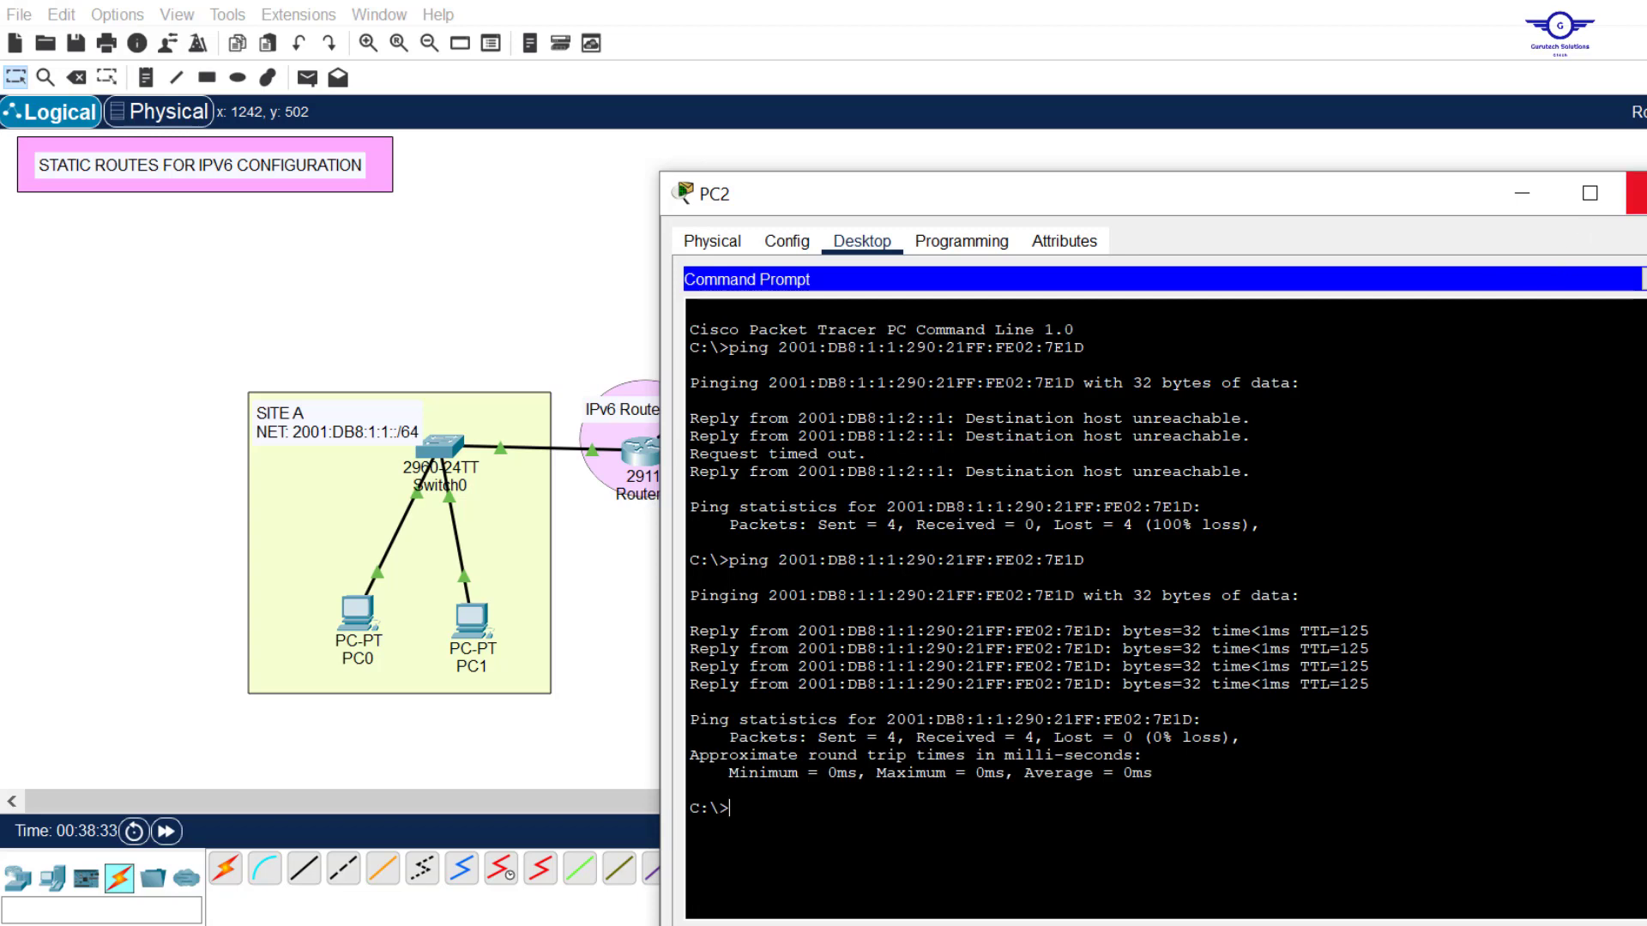
pyautogui.click(1636, 193)
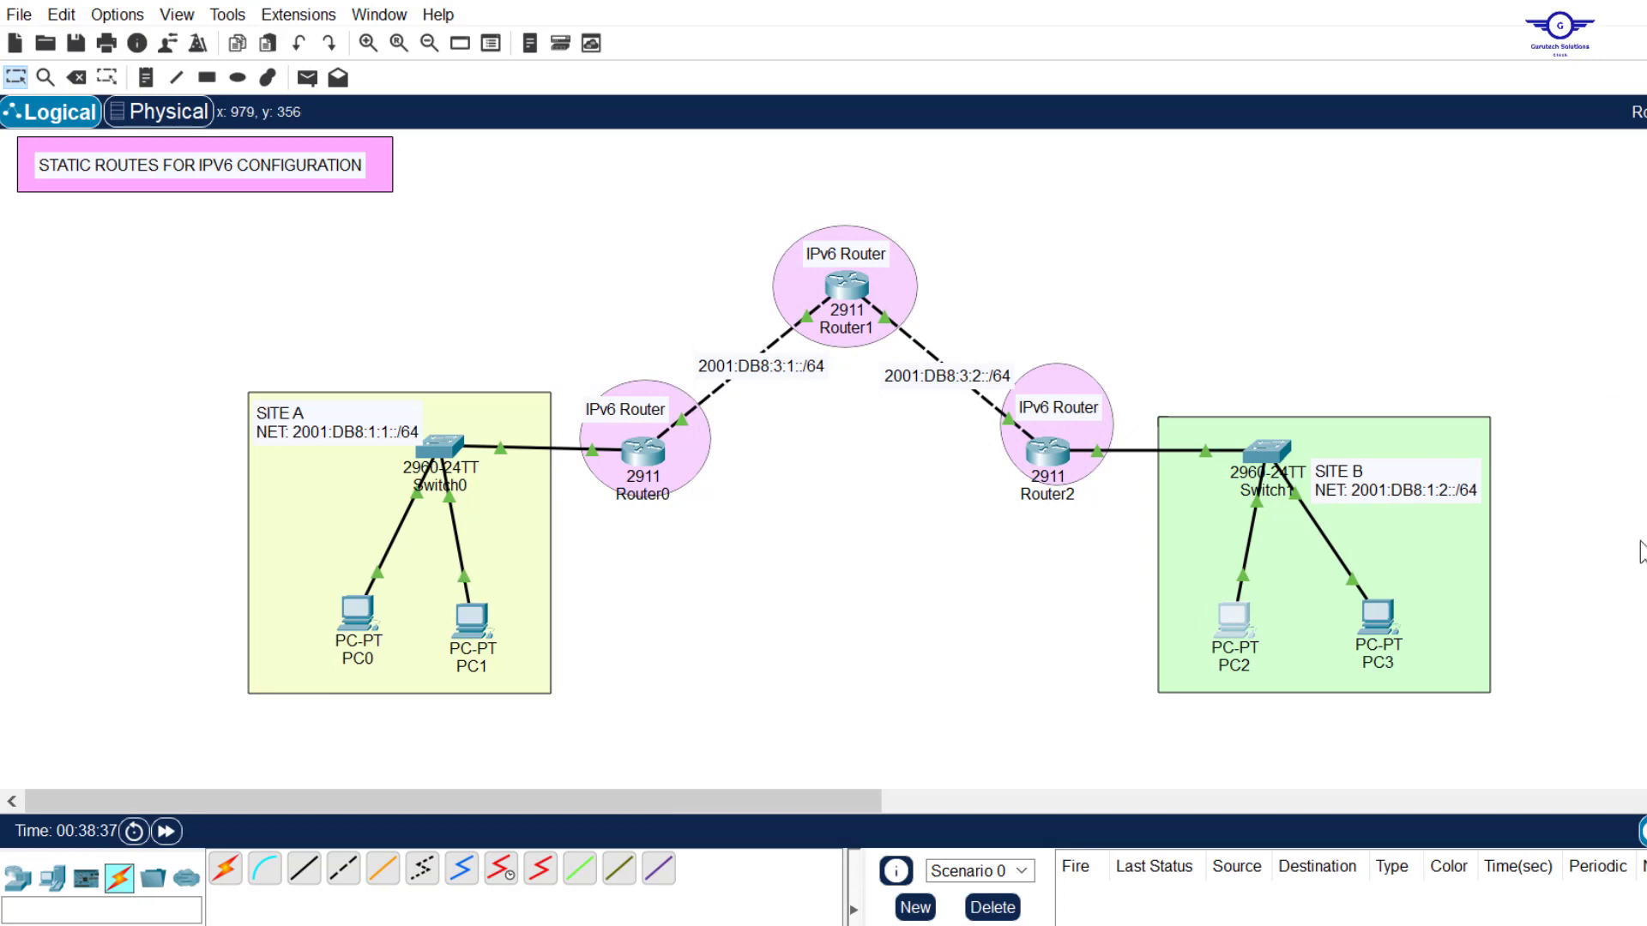
# - Run ipconfig in PC3's command prompt and copy its global IPv6 address 2001:DB8:1:2:210:11FF:FE73:32E0
pyautogui.click(1380, 607)
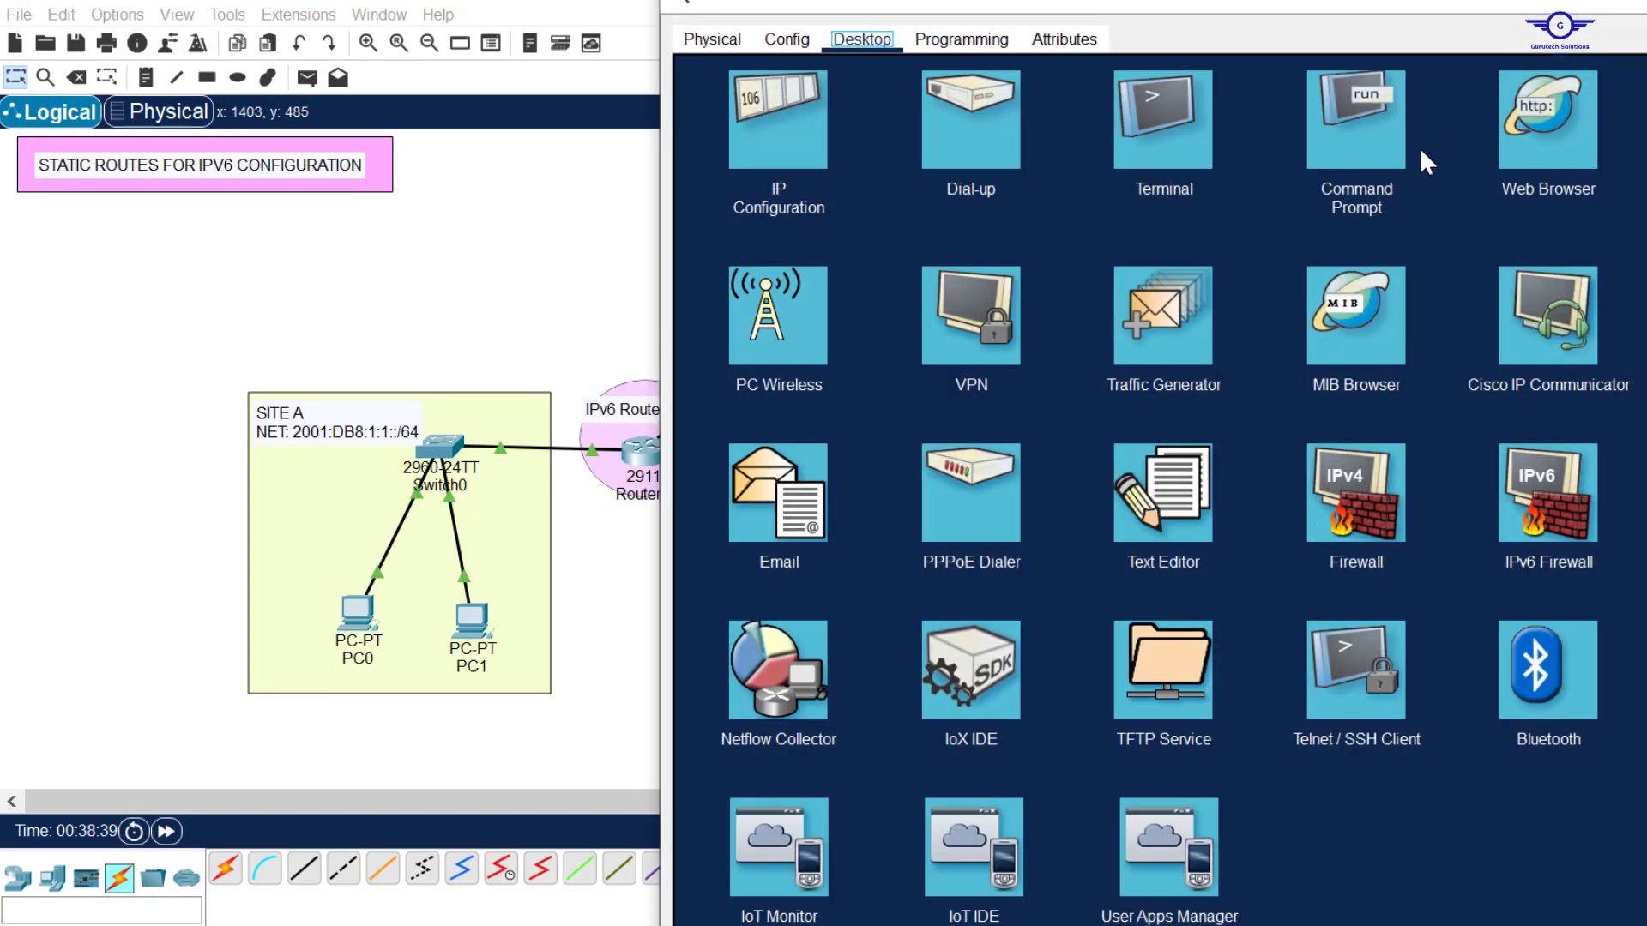
pyautogui.click(1374, 161)
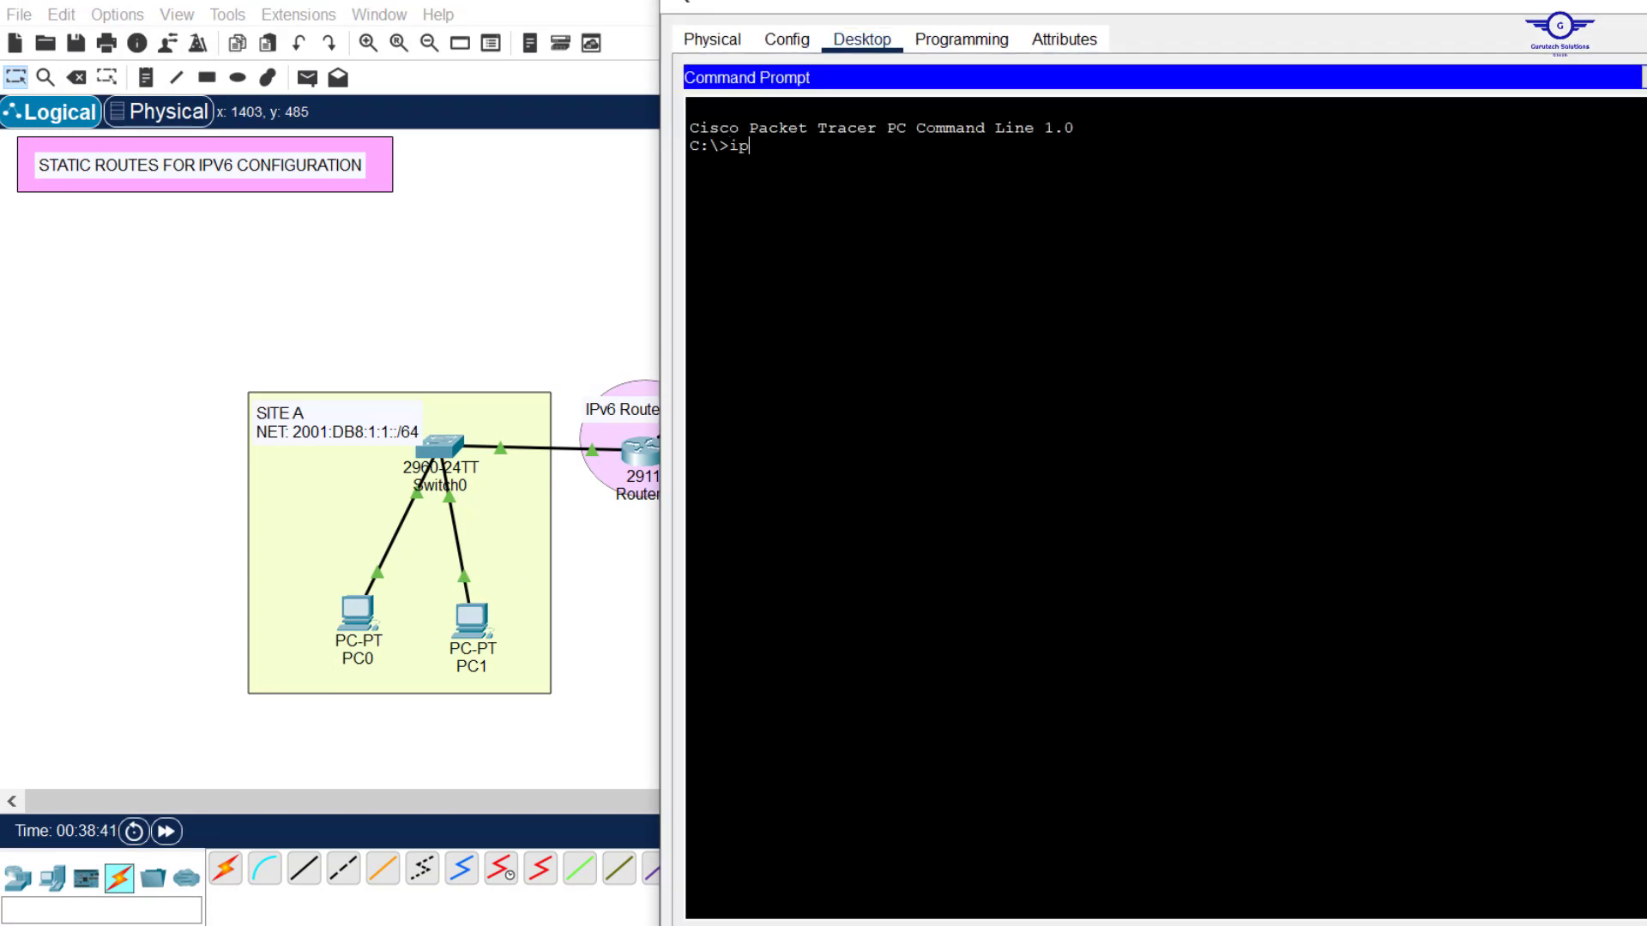
pyautogui.write('ipconfig')
pyautogui.press('Return')
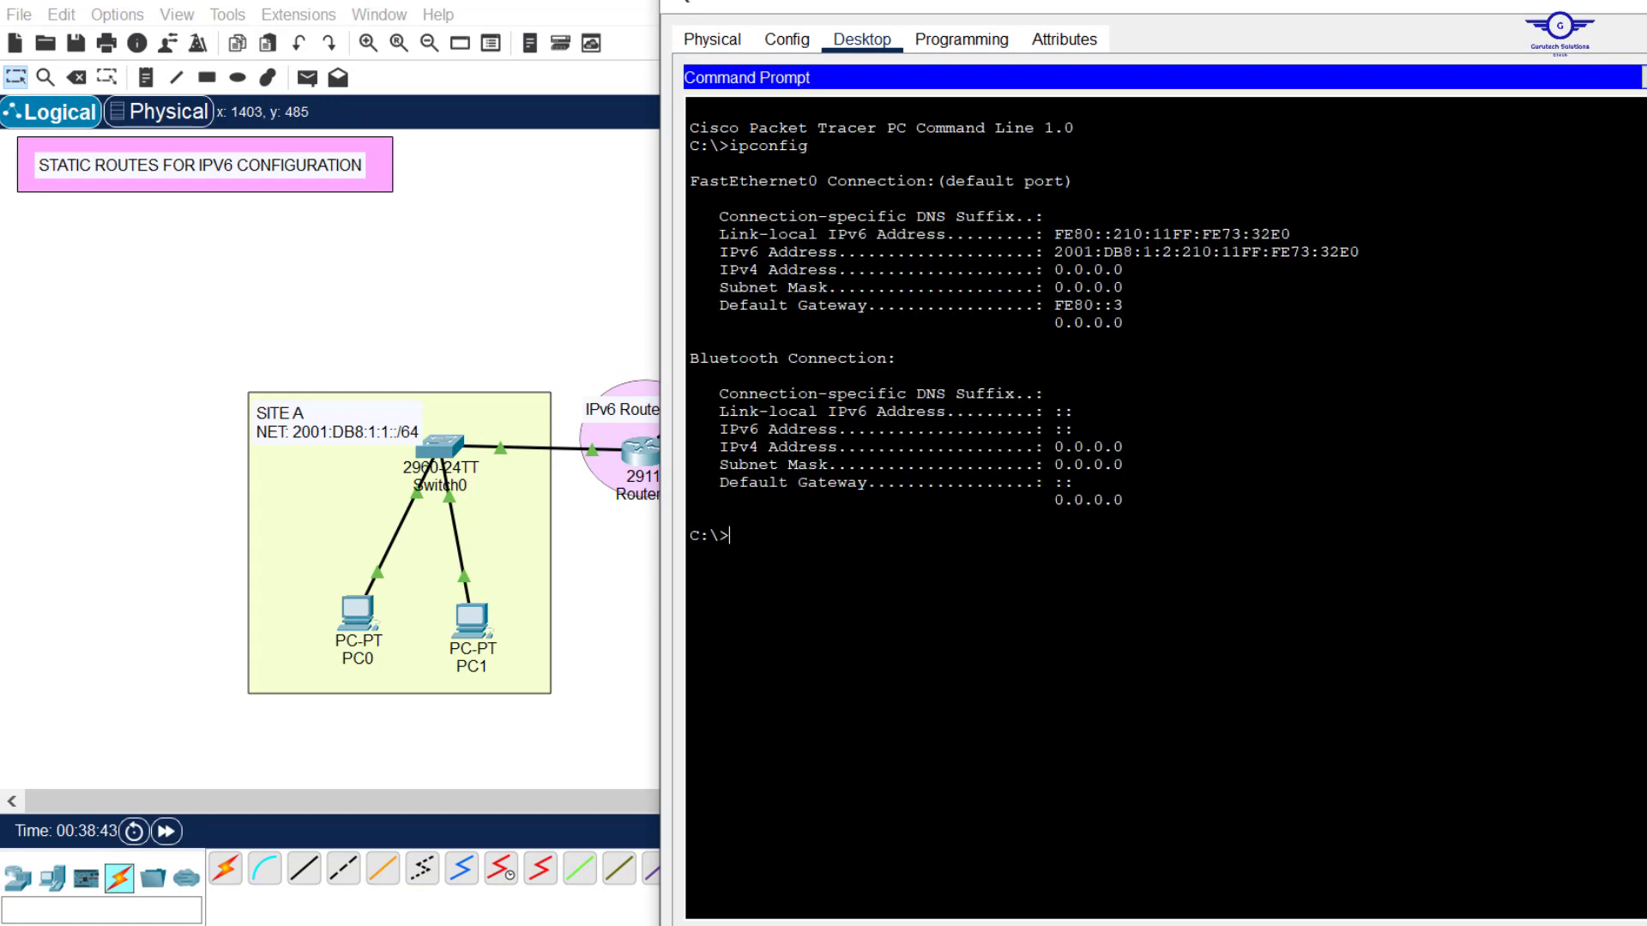
pyautogui.moveTo(1360, 251); pyautogui.dragTo(1056, 251)
pyautogui.rightClick(1055, 251)
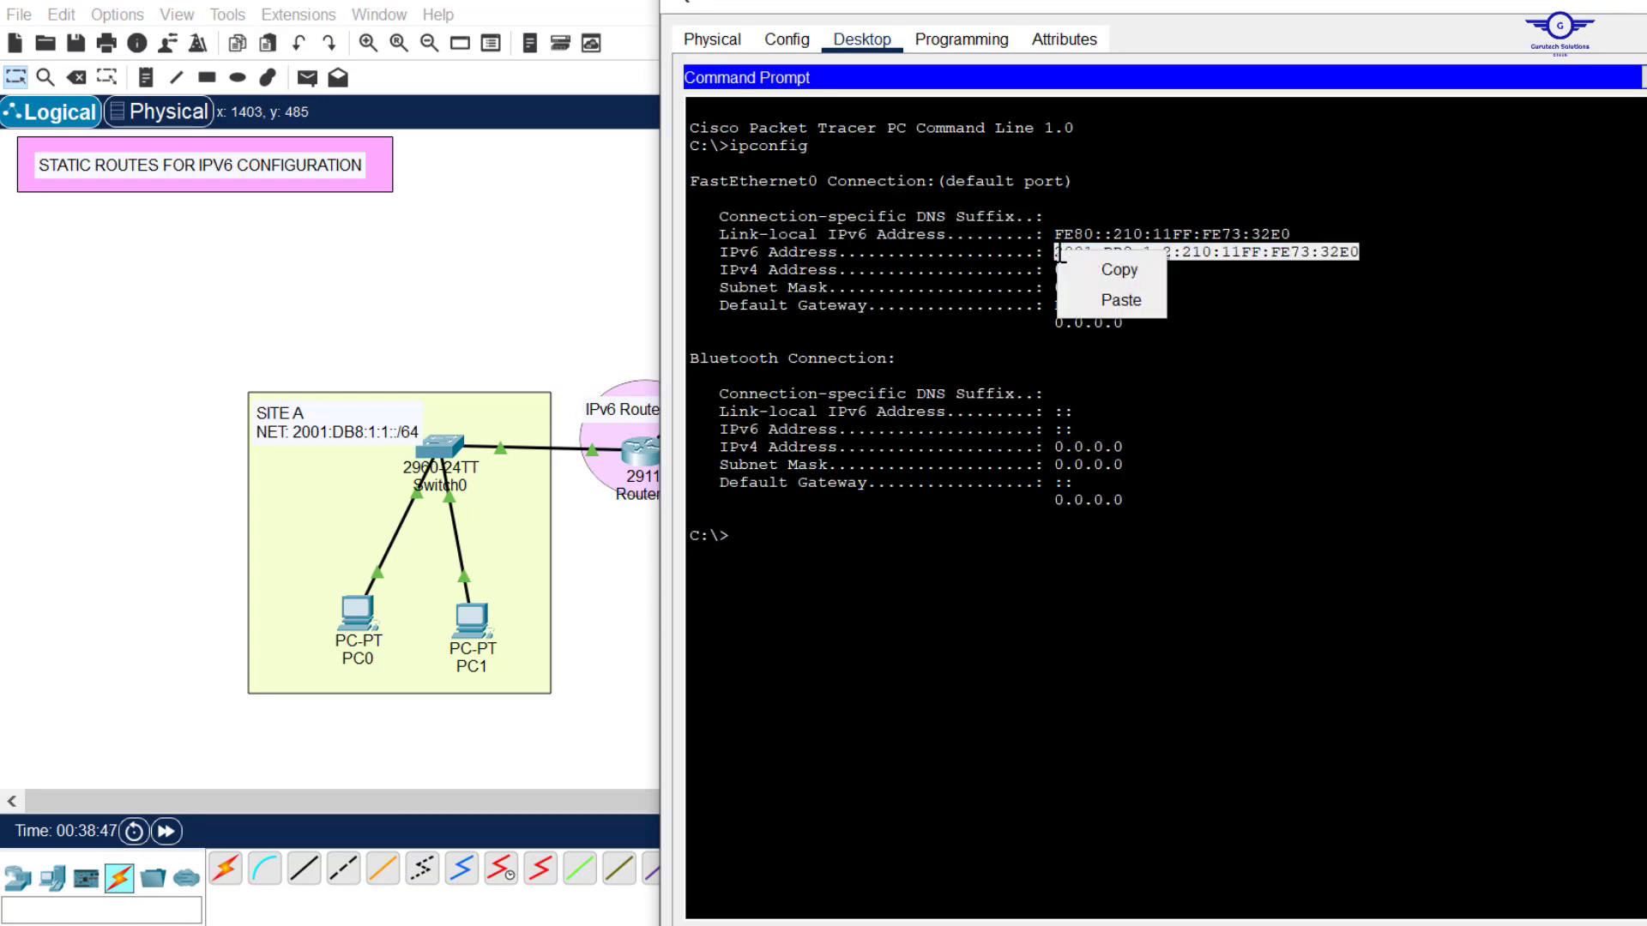
pyautogui.click(1115, 270)
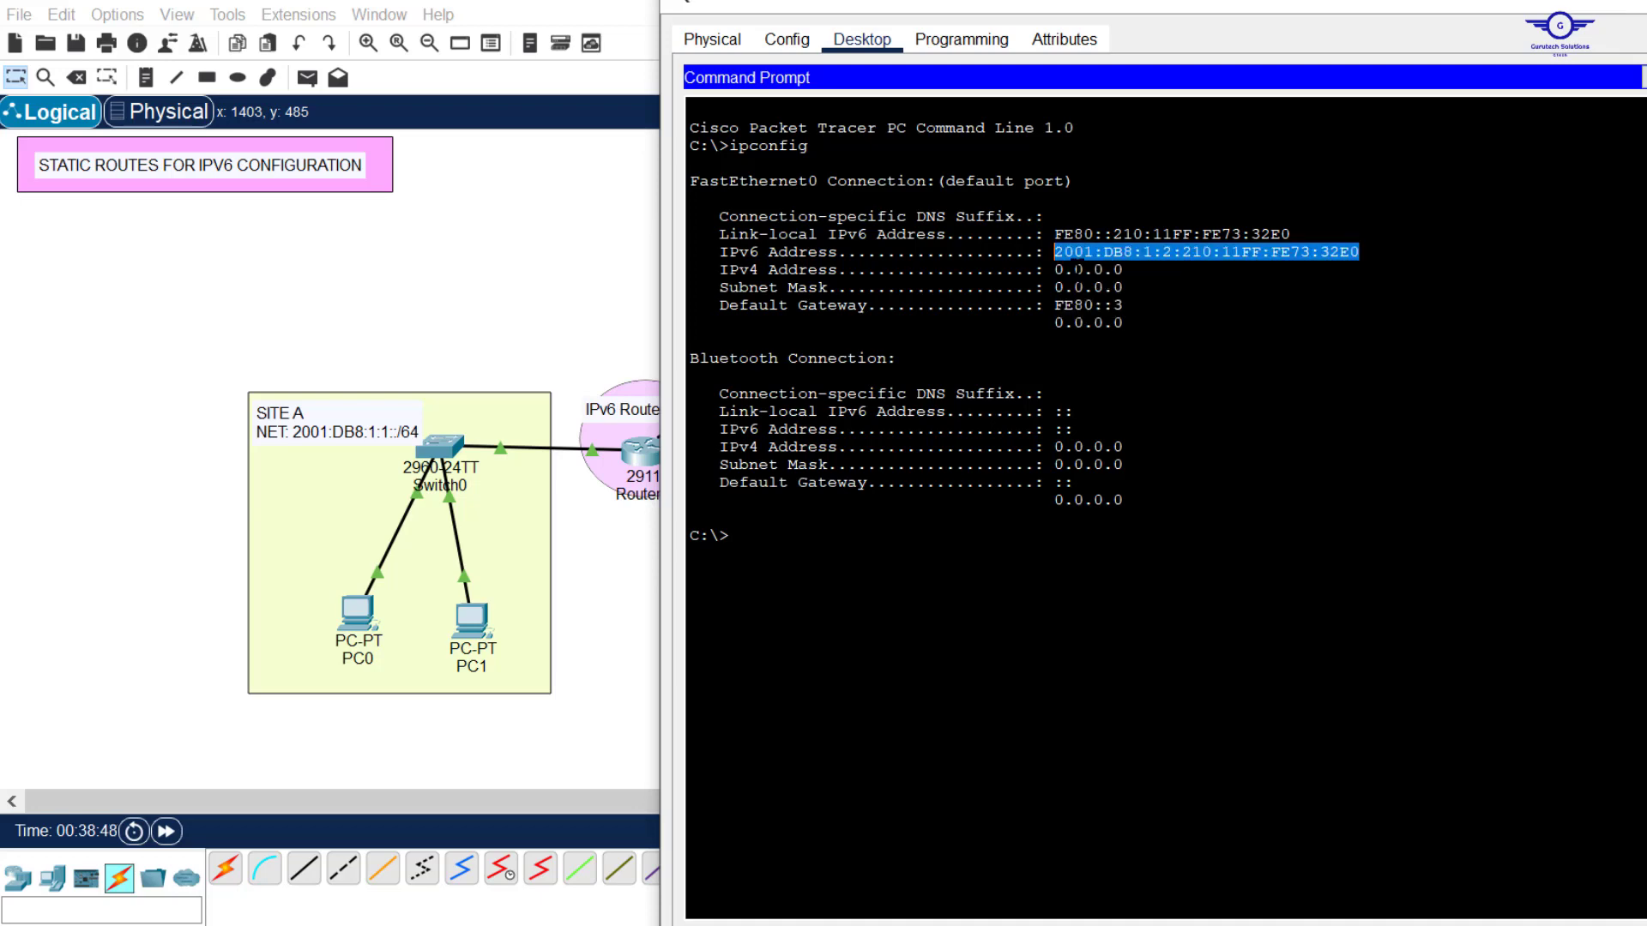
# - Open PC0's command prompt and try to ping PC3 at the copied IPv6 address
pyautogui.click(355, 614)
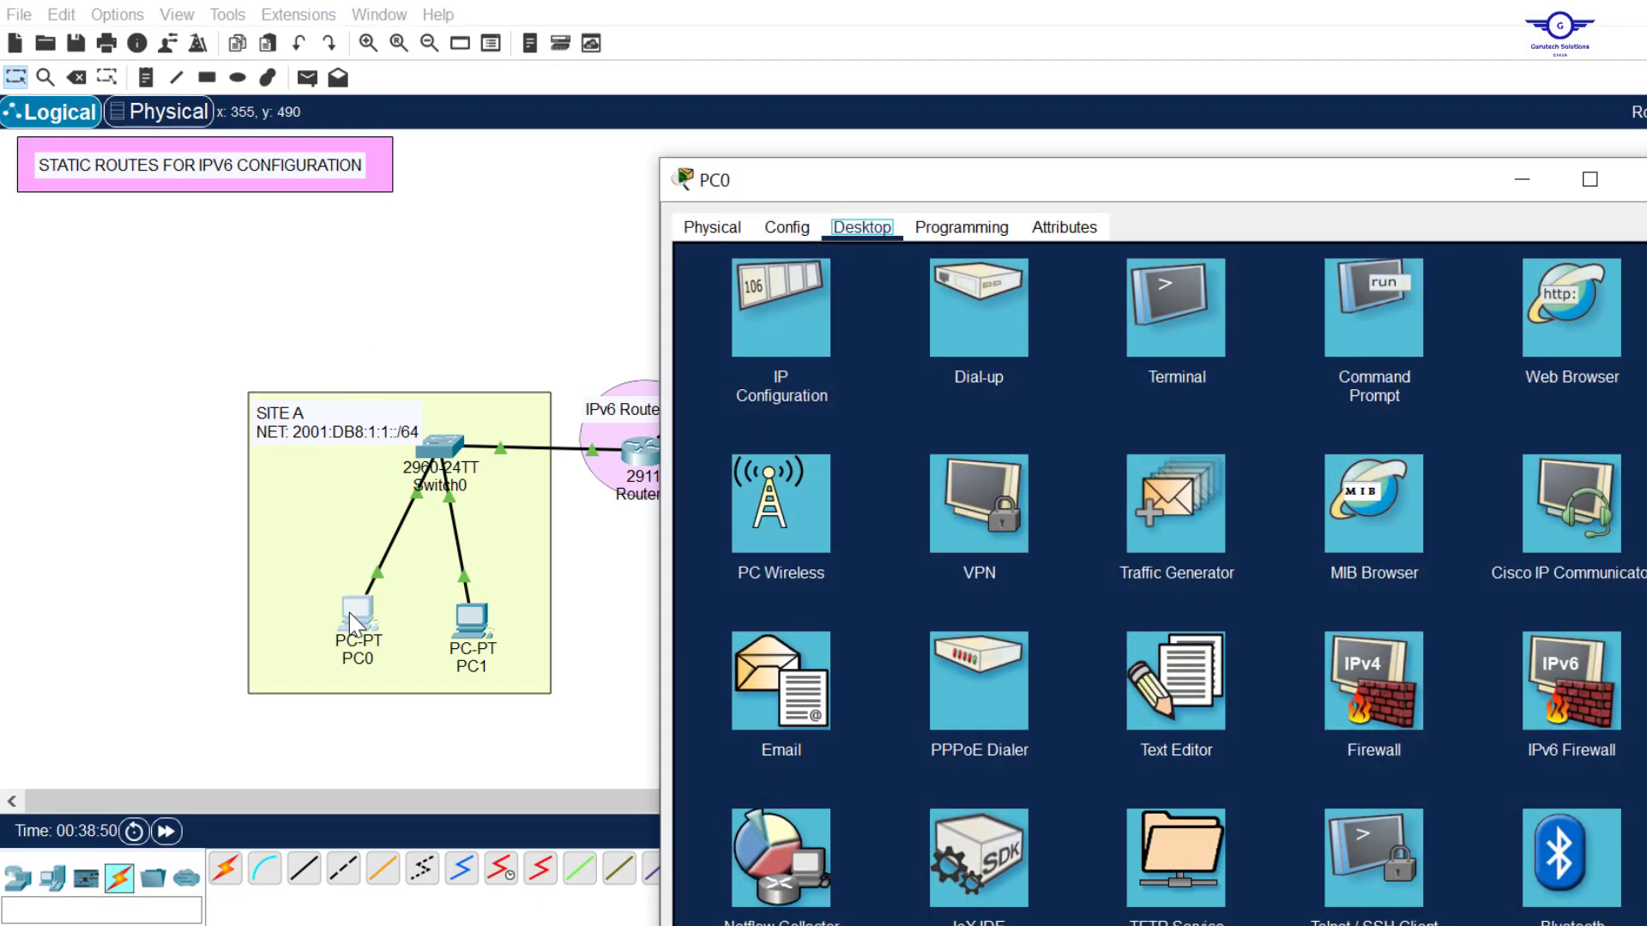
pyautogui.click(1380, 324)
pyautogui.write('pinping')
pyautogui.hotkey('ctrl', 'v')
pyautogui.press('Return')
pyautogui.press('Up')
pyautogui.press('BackSpace')
pyautogui.press('BackSpace')
pyautogui.press('BackSpace')
pyautogui.press('BackSpace')
pyautogui.press('Return')
# - Recall the mistyped command on PC0, correct it to ping 2001:DB8:1:2:210:11FF:FE73:32E0, and run it
pyautogui.press('Up')
pyautogui.press('Left')
pyautogui.press('Left')
pyautogui.press('Left')
pyautogui.press('Left')
pyautogui.press('Left')
pyautogui.press('Left')
pyautogui.press('Left')
pyautogui.press('Left')
pyautogui.press('Left')
pyautogui.press('Left')
pyautogui.press('Left')
pyautogui.press('Left')
pyautogui.press('Left')
pyautogui.press('Left')
pyautogui.press('Left')
pyautogui.press('Left')
pyautogui.press('Left')
pyautogui.press('Left')
pyautogui.press('Left')
pyautogui.press('Left')
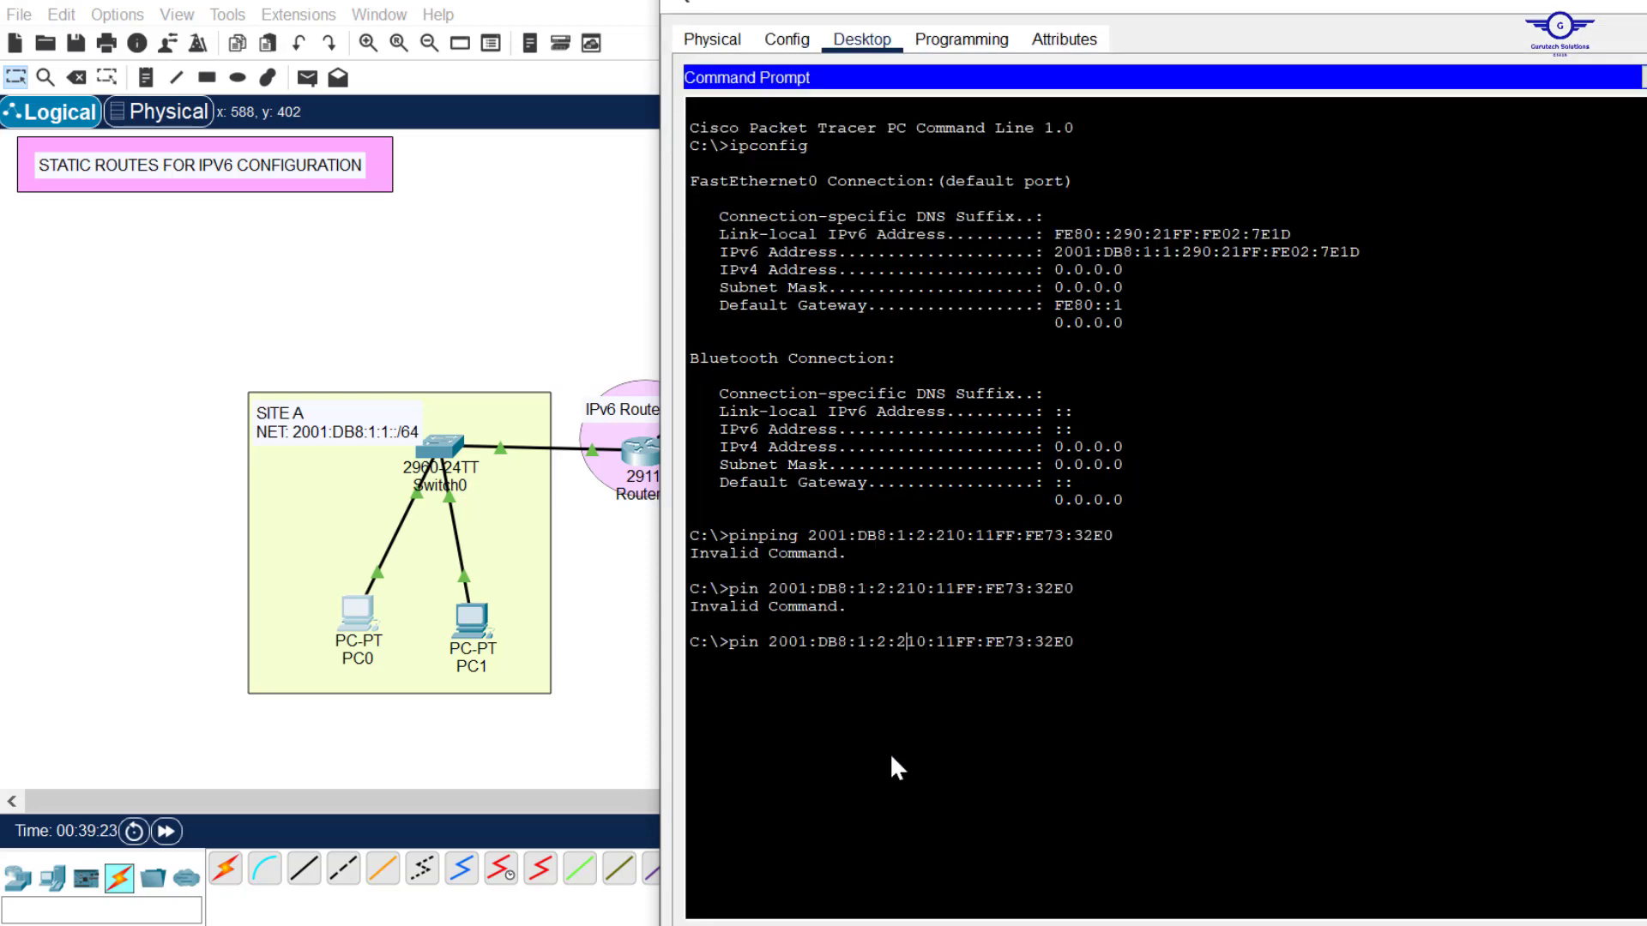
pyautogui.write('g')
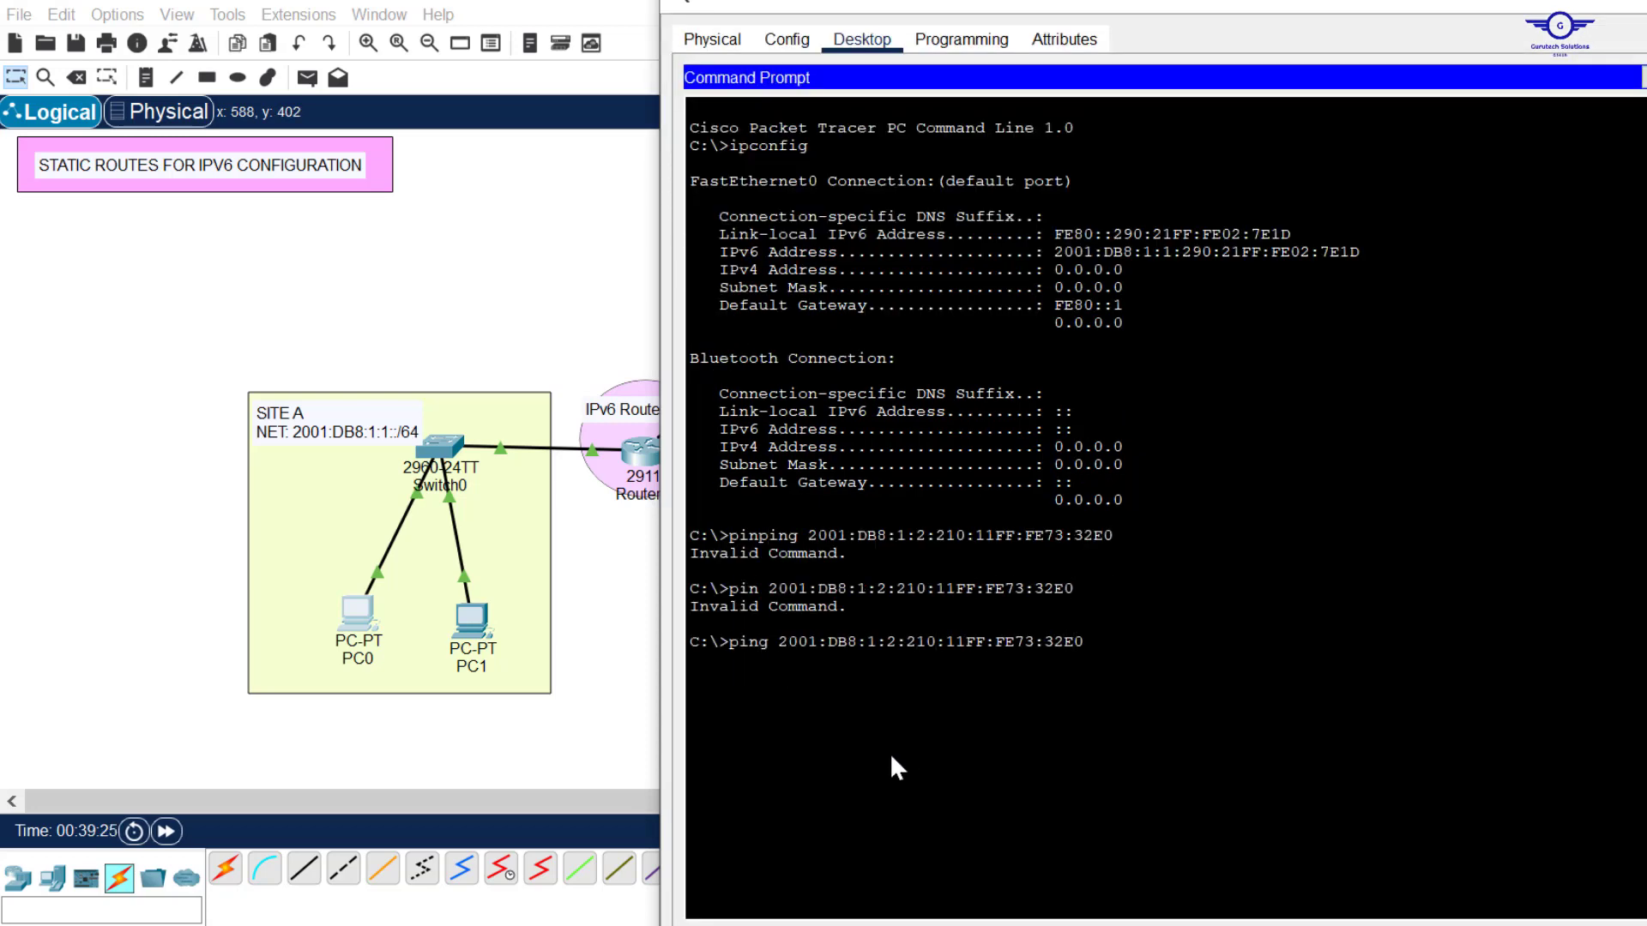
pyautogui.press('Return')
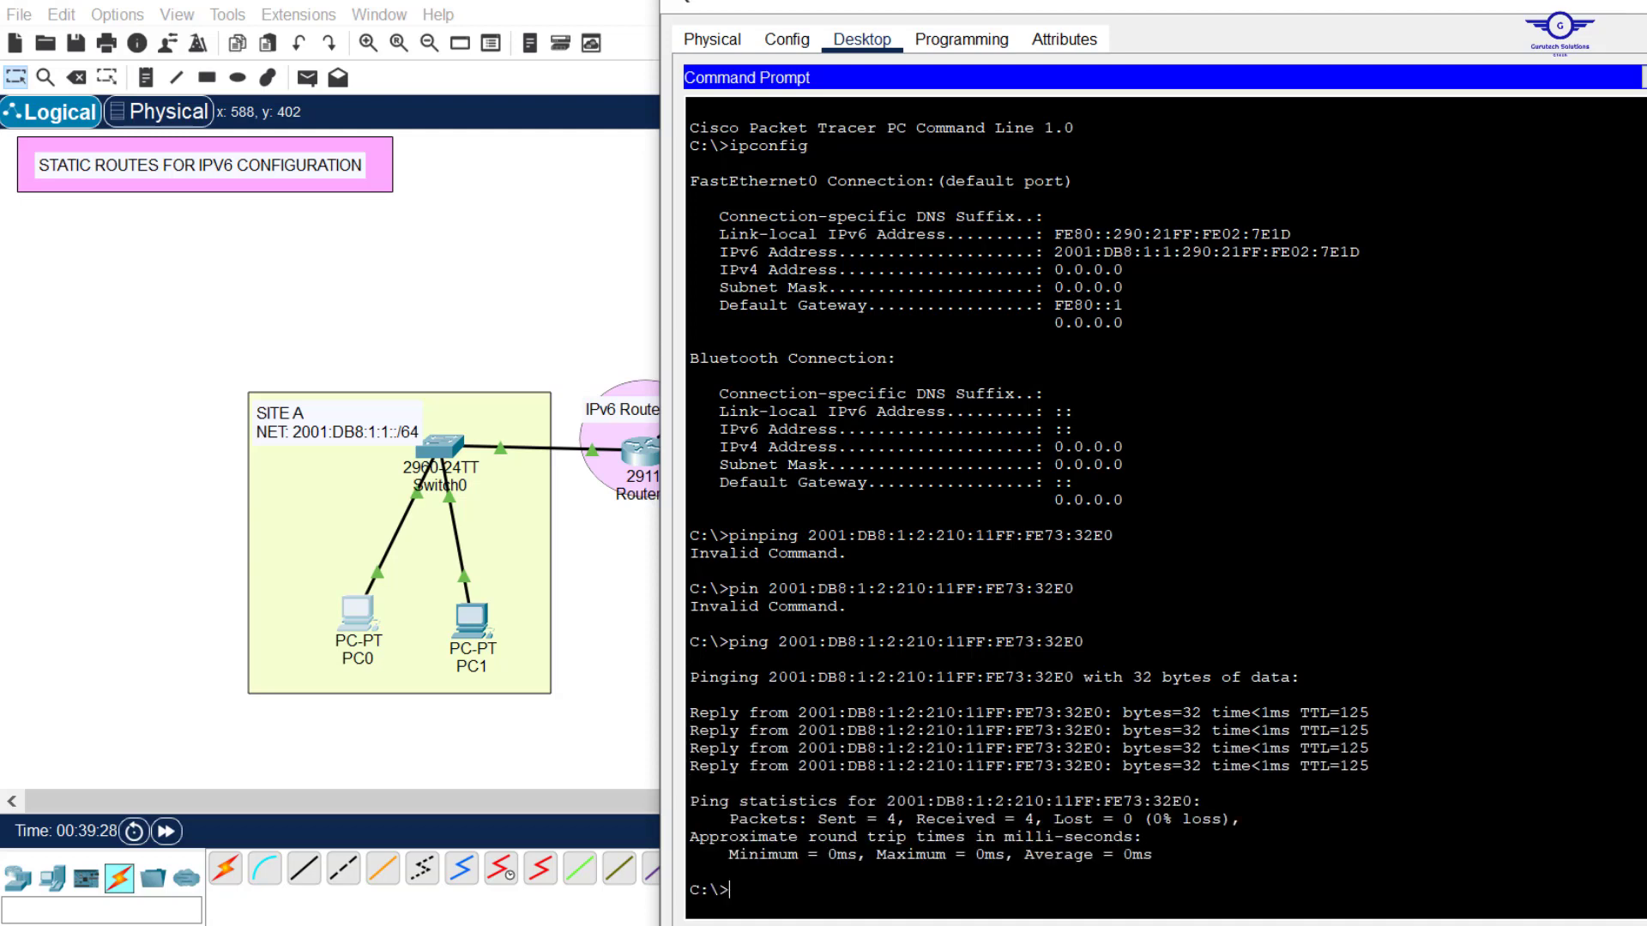
# - Switch to the Gurutech CCNA Networking Training Benchmark spreadsheet in Google Sheets
pyautogui.click(918, 884)
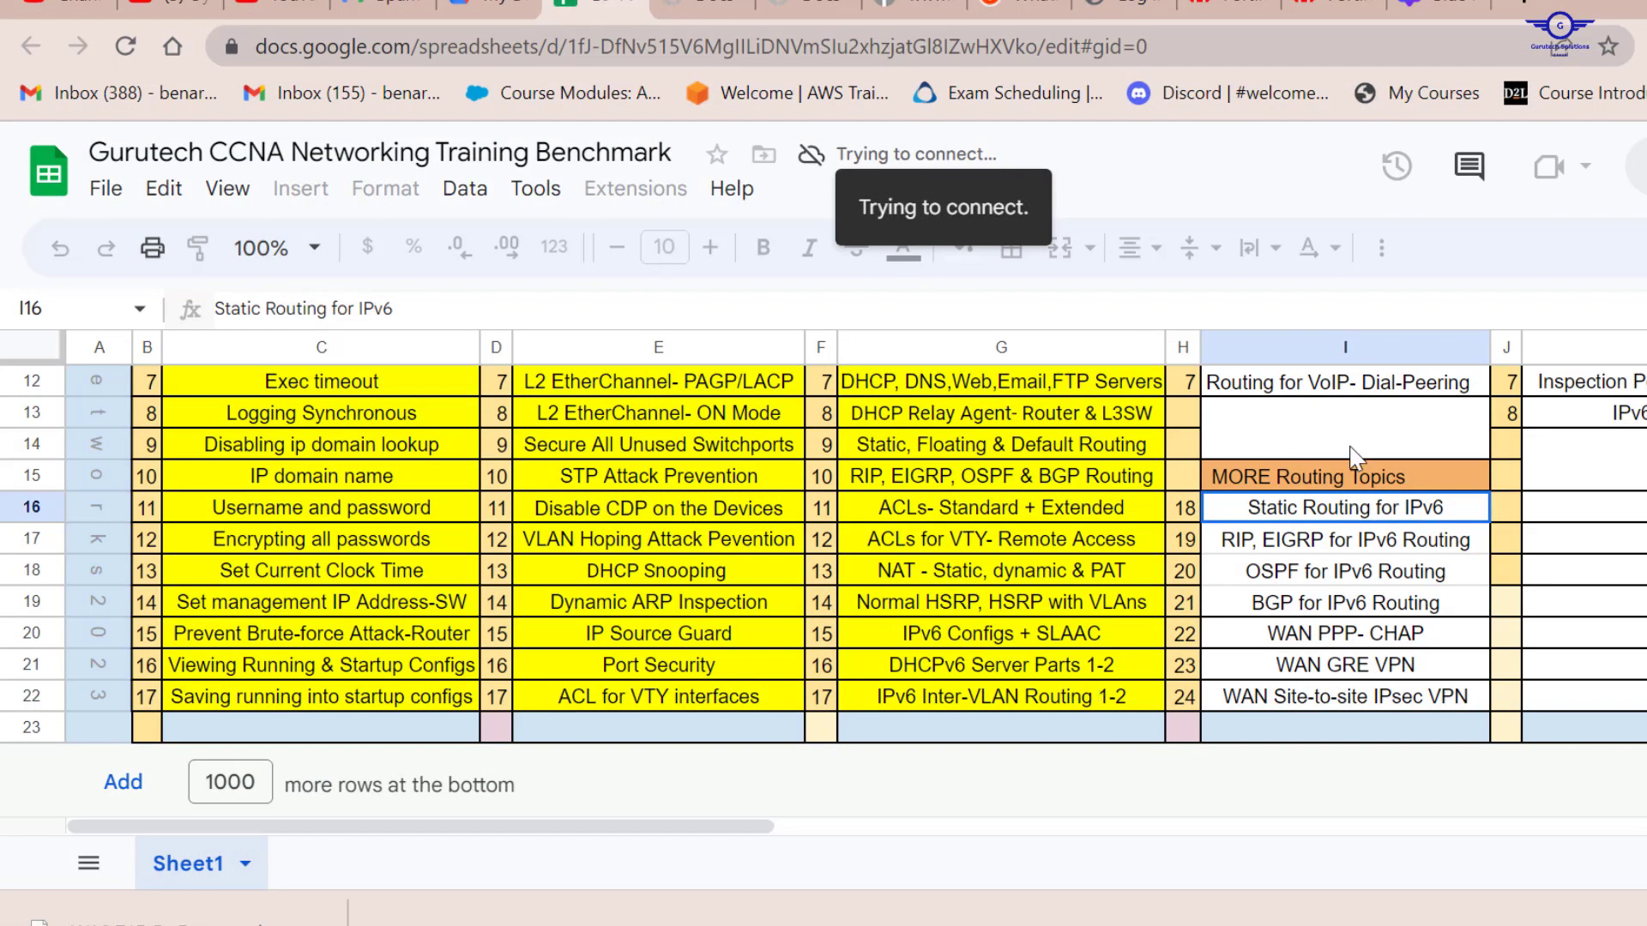